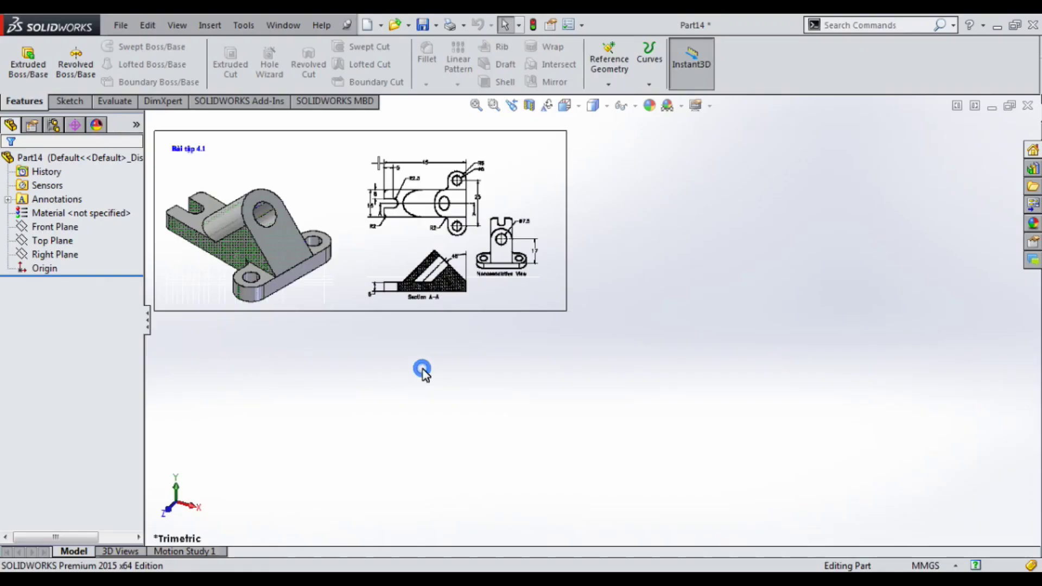
Start a new sketch on the Front Plane from its right-click menu
scroll(407, 179, down, 4)
scroll(610, 442, up, 4)
scroll(464, 251, down, 2)
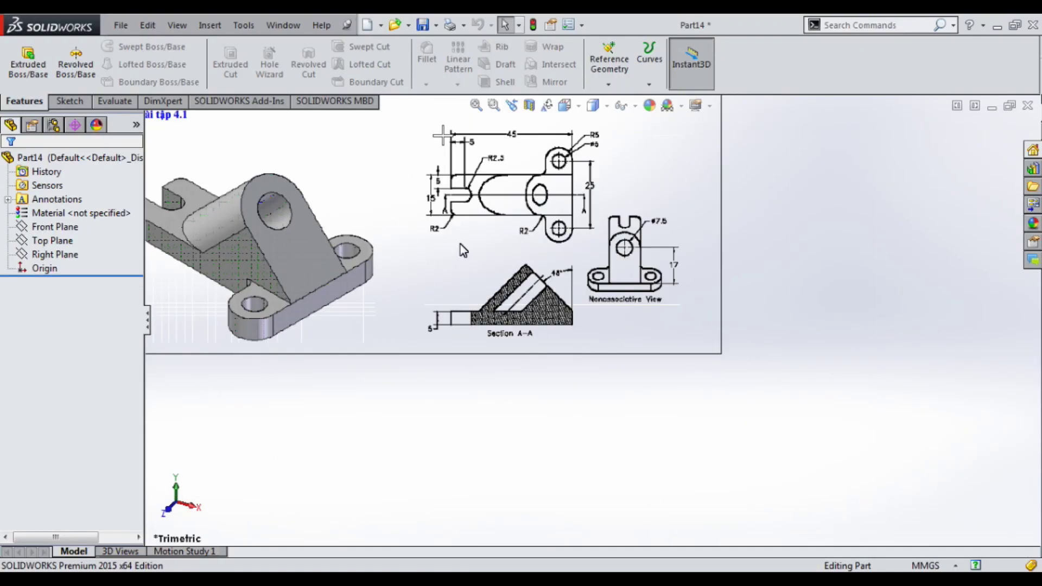
scroll(464, 251, up, 1)
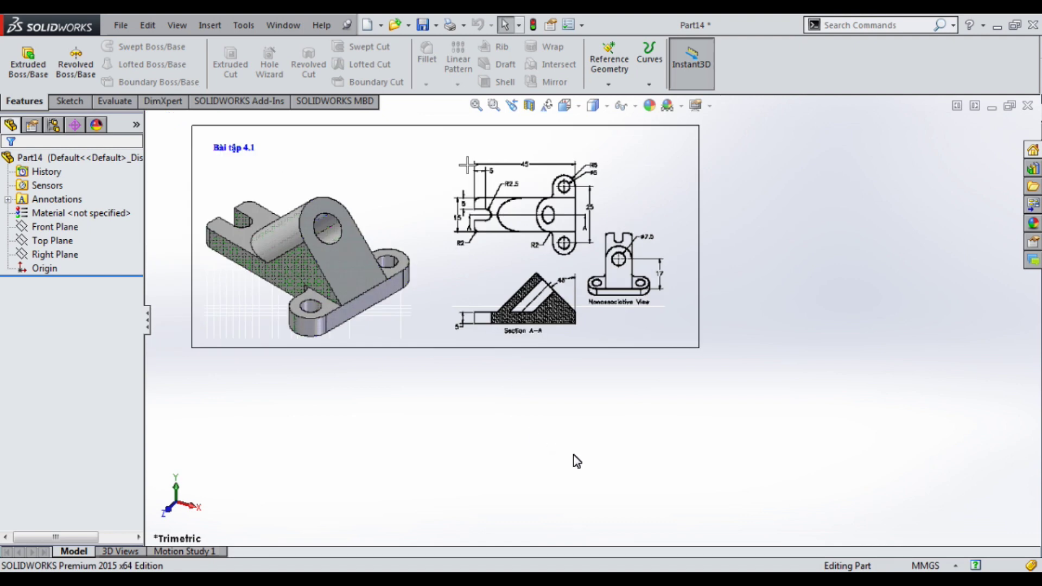
key(s)
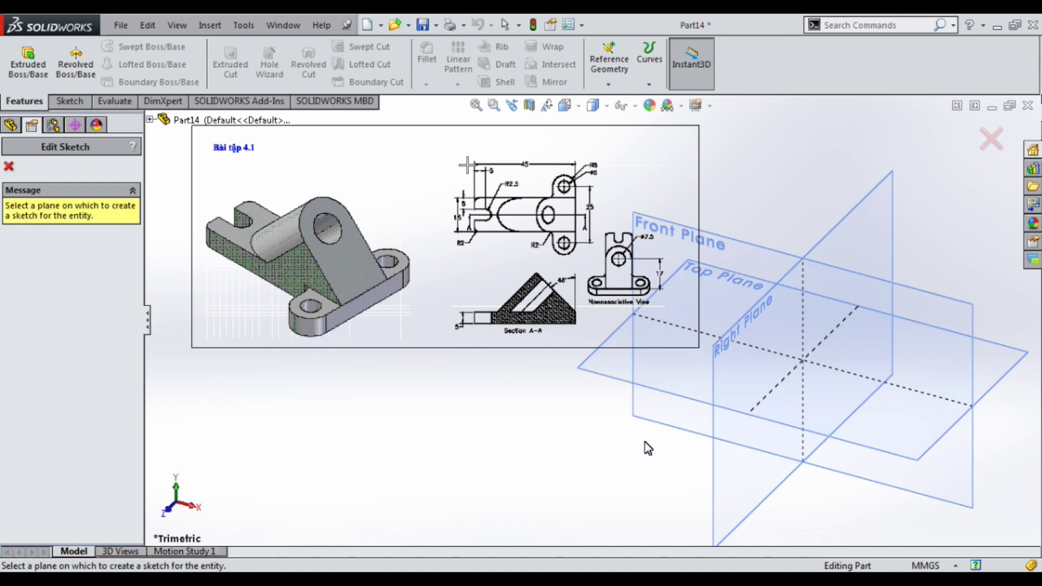
key(Escape)
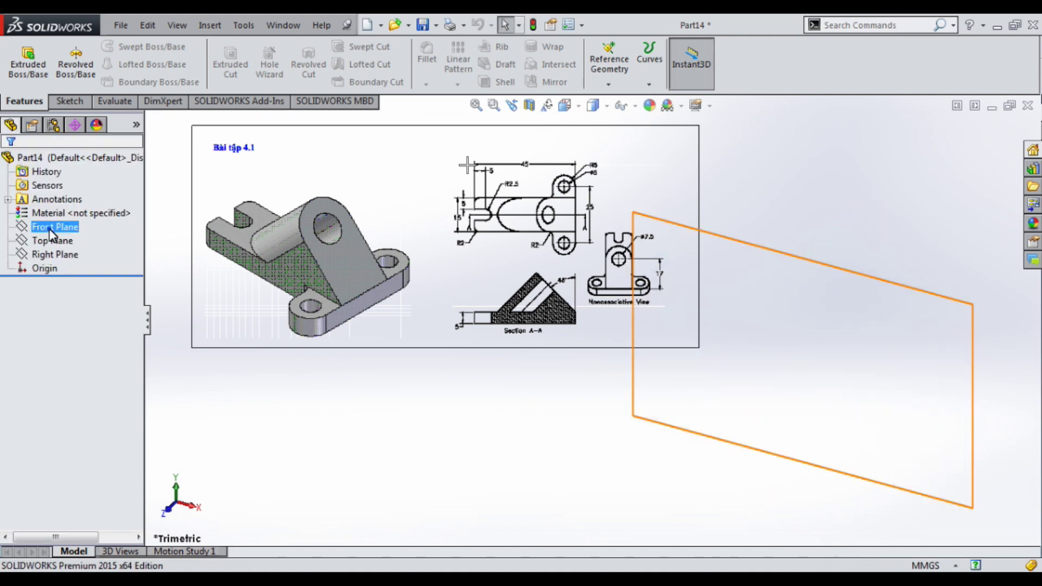
right_click(54, 227)
click(60, 207)
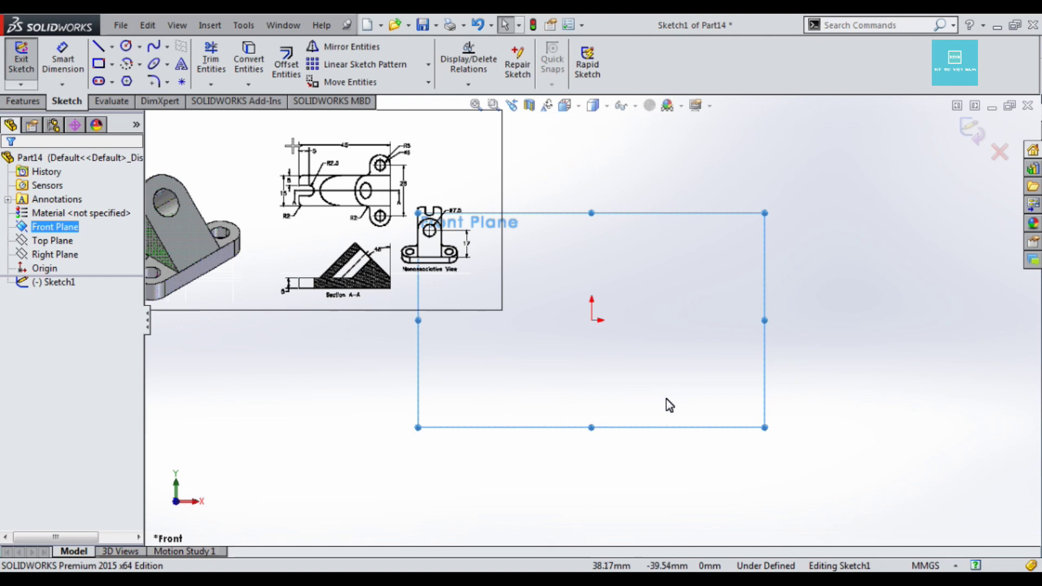
Draw two circles on the Front Plane, one at the origin and one directly below
key(c)
click(592, 321)
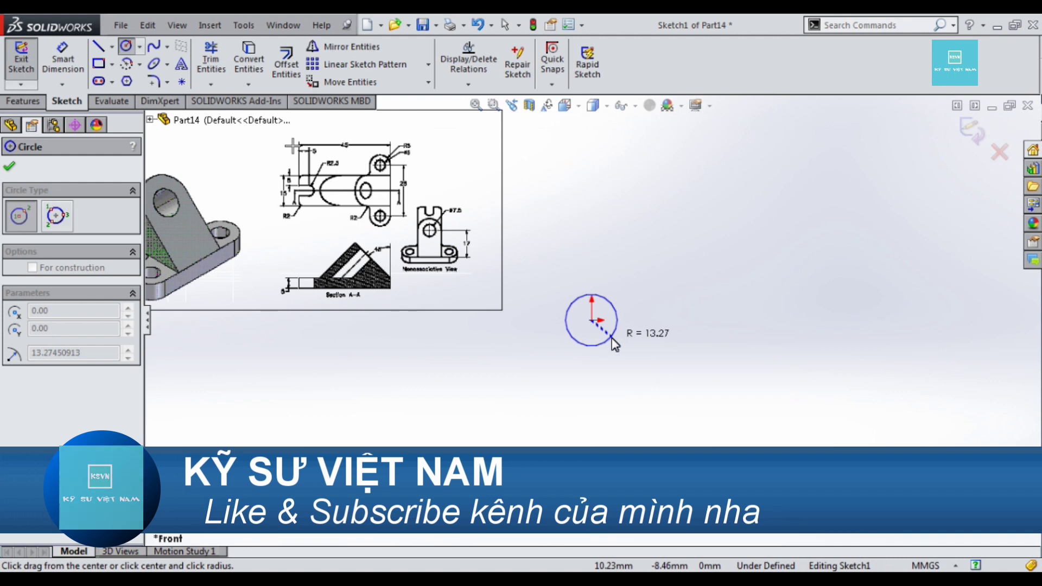
click(612, 340)
click(591, 458)
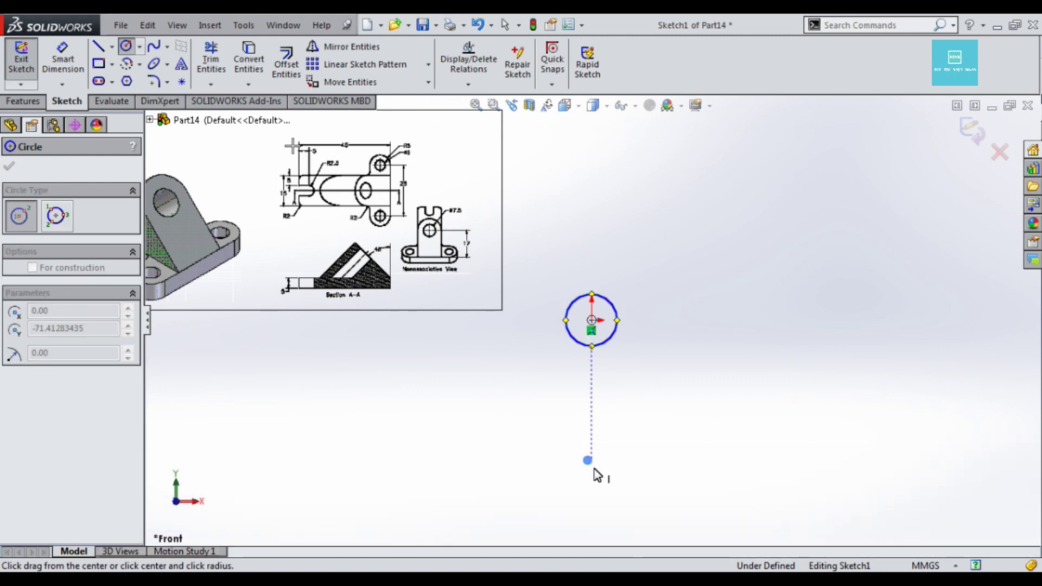
click(606, 476)
key(d)
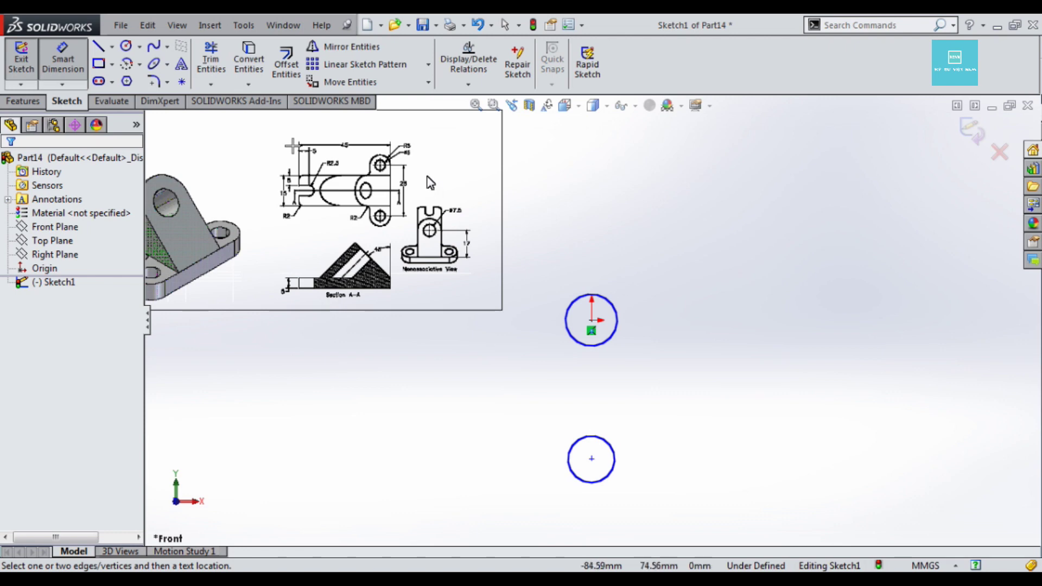
scroll(430, 183, down, 5)
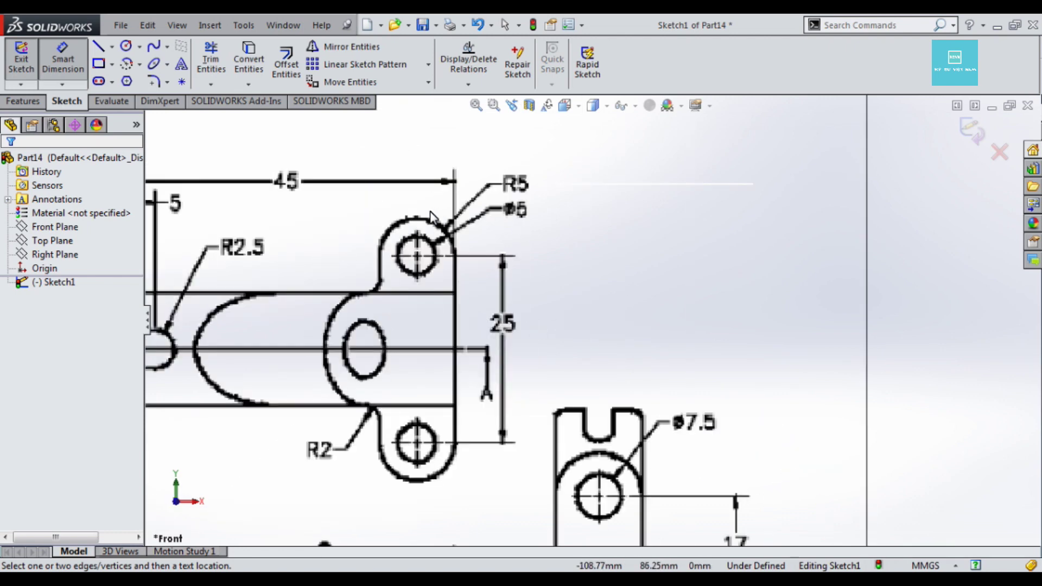
scroll(429, 210, up, 2)
scroll(429, 226, up, 2)
scroll(775, 530, down, 2)
scroll(713, 401, up, 3)
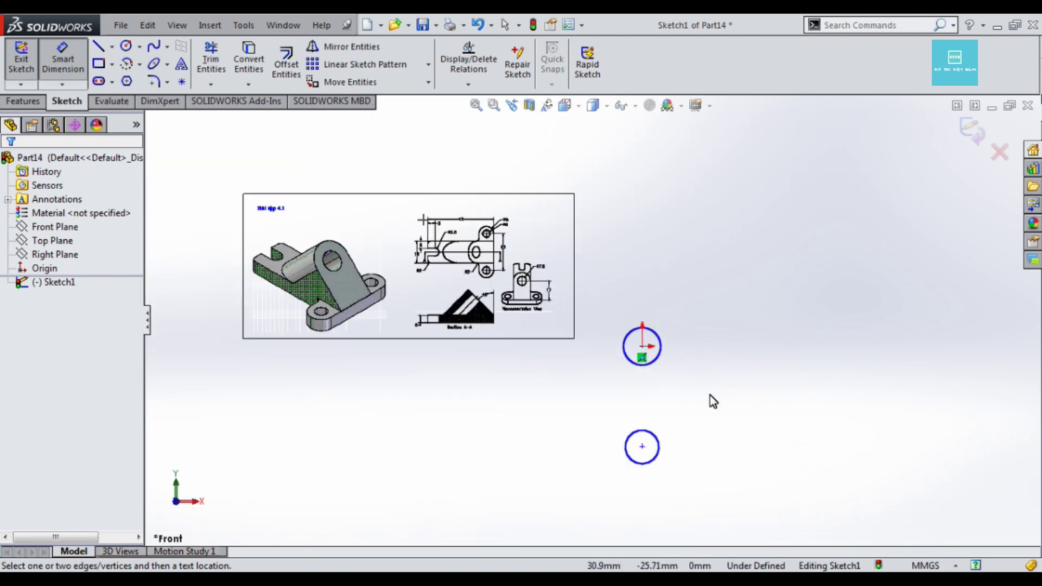
scroll(713, 401, down, 1)
Dimension both the upper and lower circles to 5 mm diameter
click(642, 328)
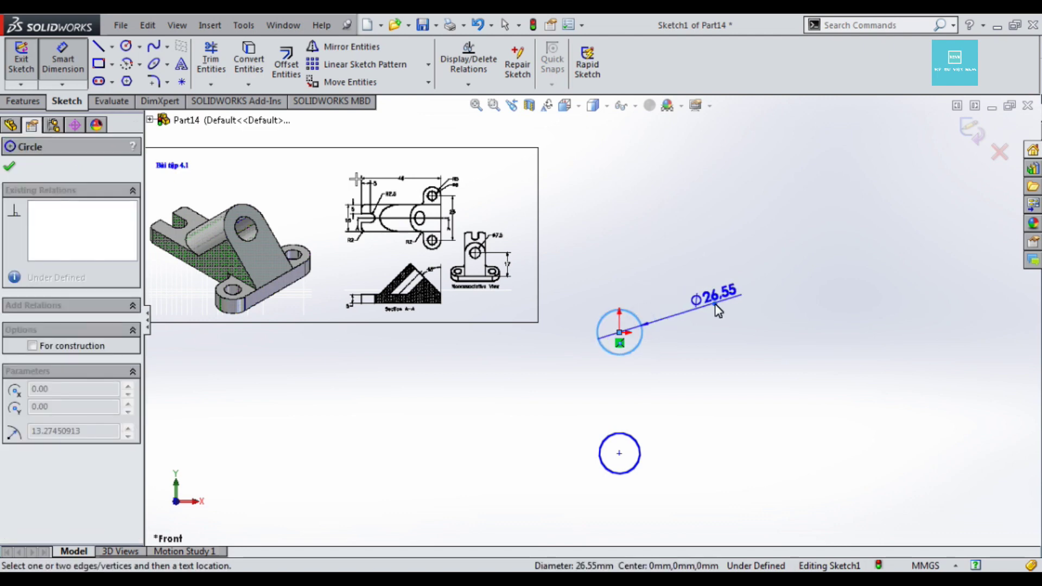
click(718, 310)
text(5)
key(Return)
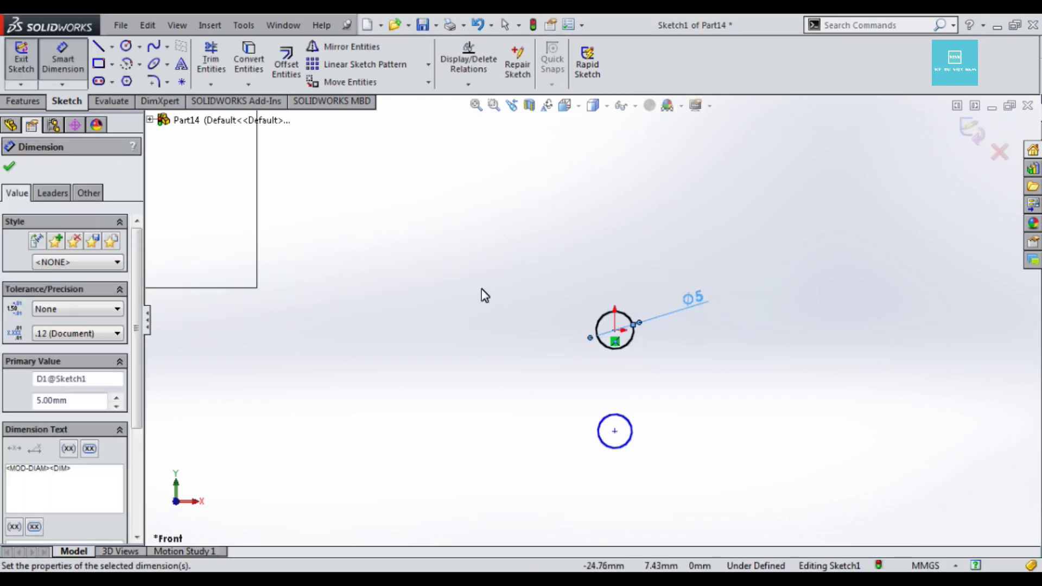
scroll(480, 293, up, 3)
scroll(451, 223, up, 2)
scroll(569, 266, down, 3)
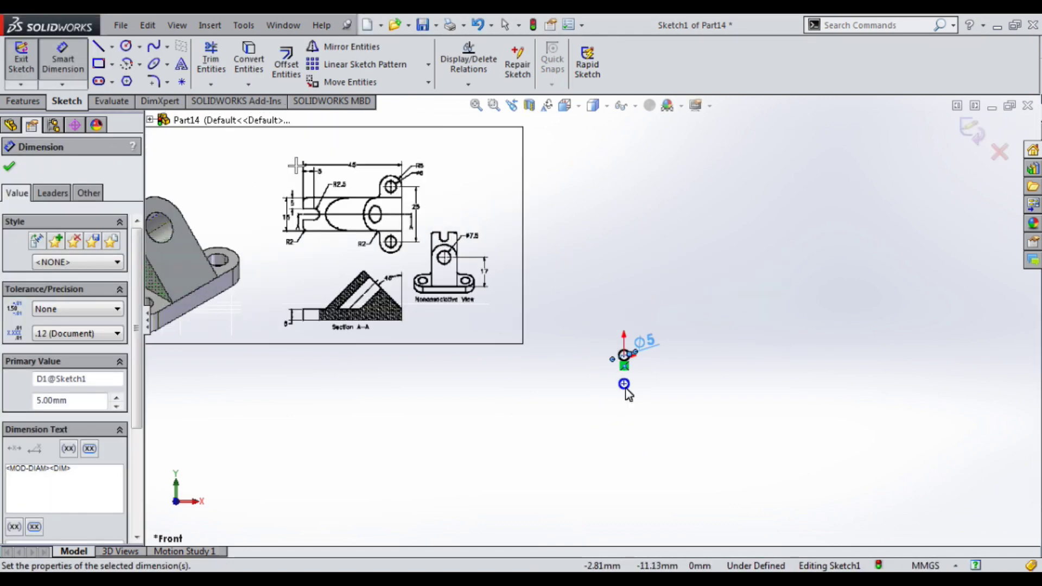
scroll(638, 398, down, 2)
click(622, 391)
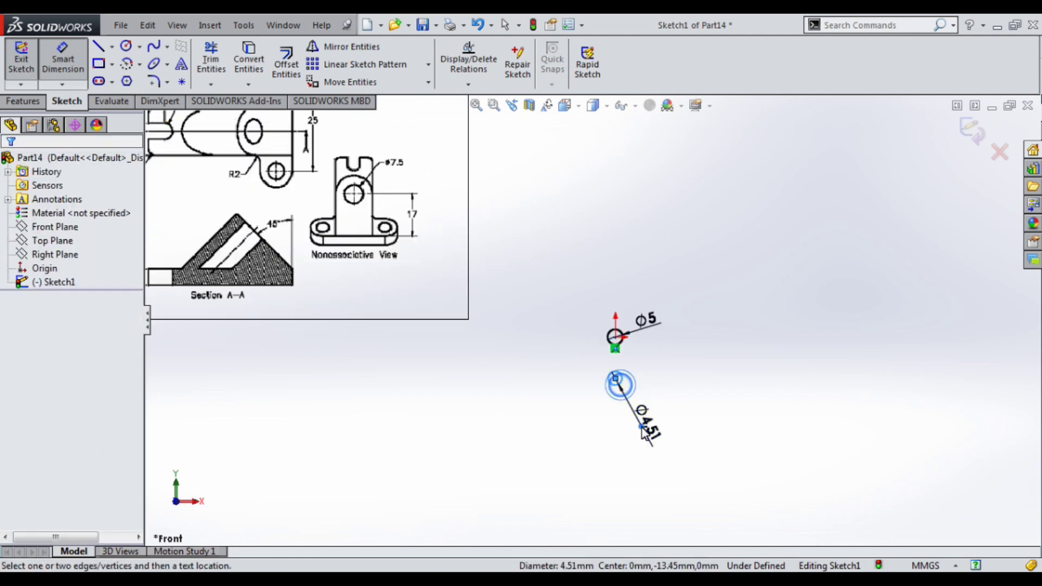
click(645, 429)
text(5)
key(Return)
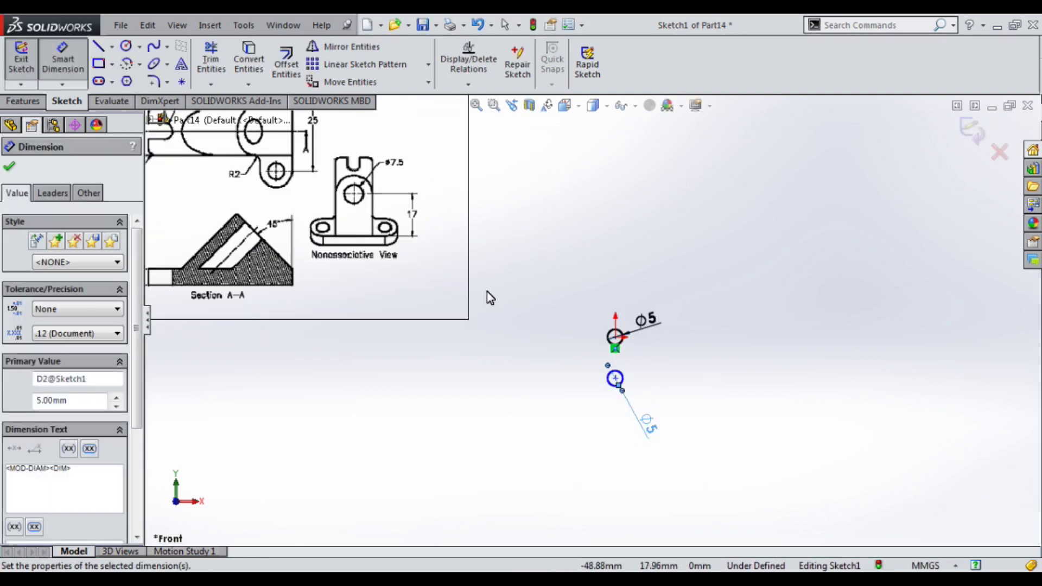
Set the centre-to-centre distance between the two circles to 25 mm
scroll(603, 269, down, 2)
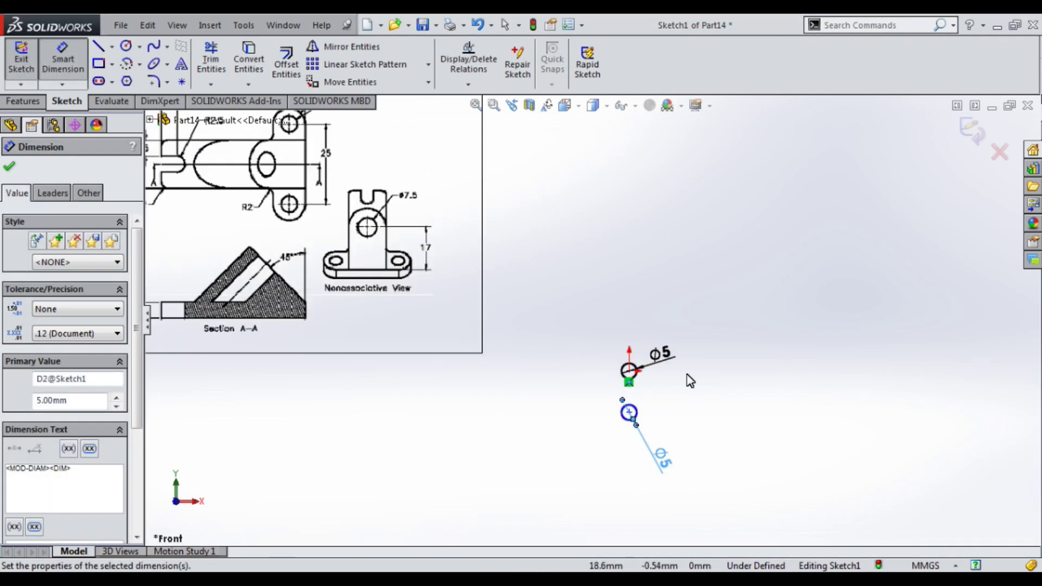
click(630, 375)
click(631, 426)
click(656, 398)
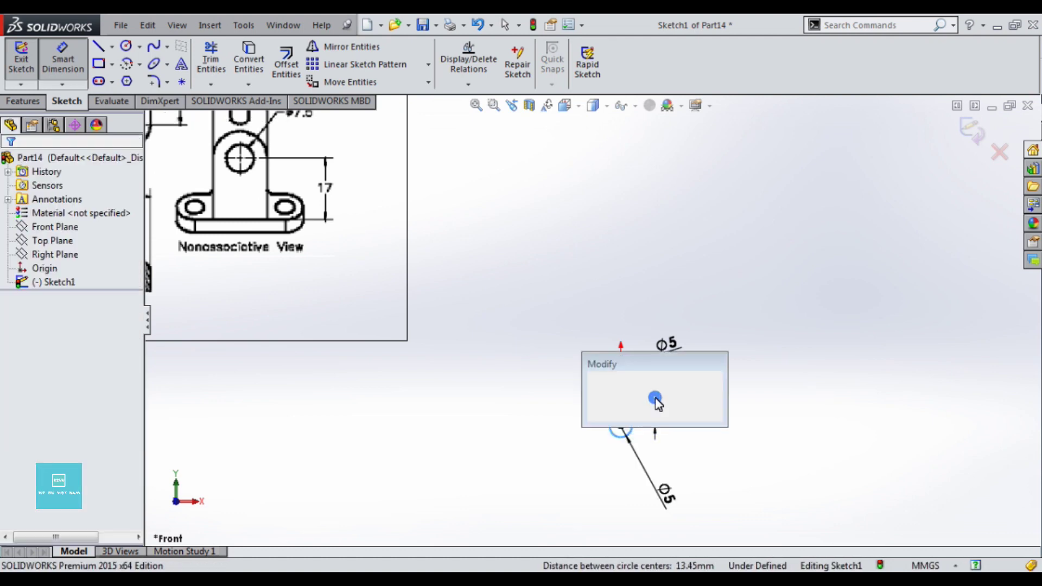
text(25)
key(Return)
scroll(584, 365, up, 2)
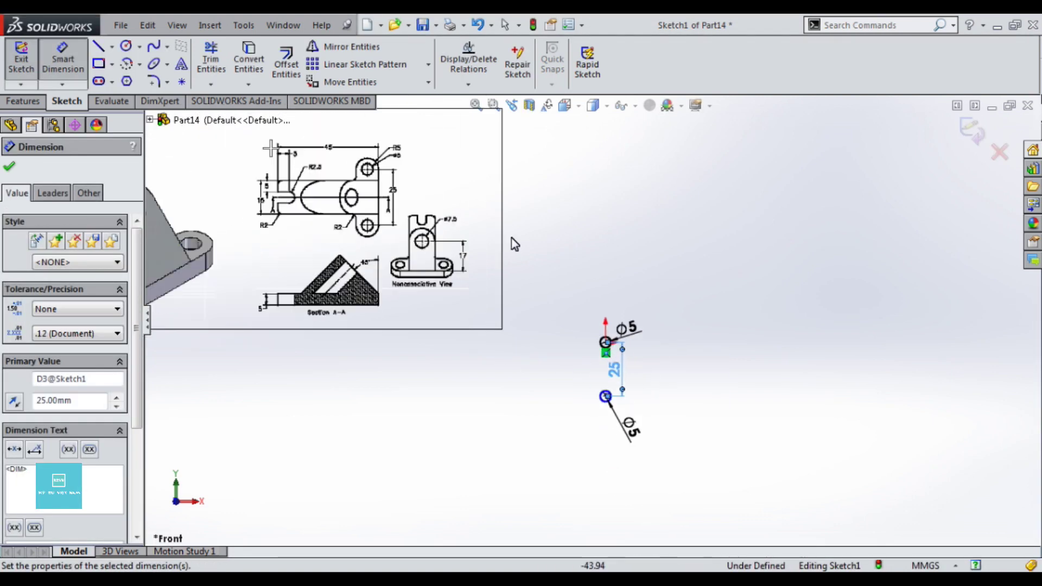
scroll(514, 244, down, 2)
scroll(535, 295, up, 1)
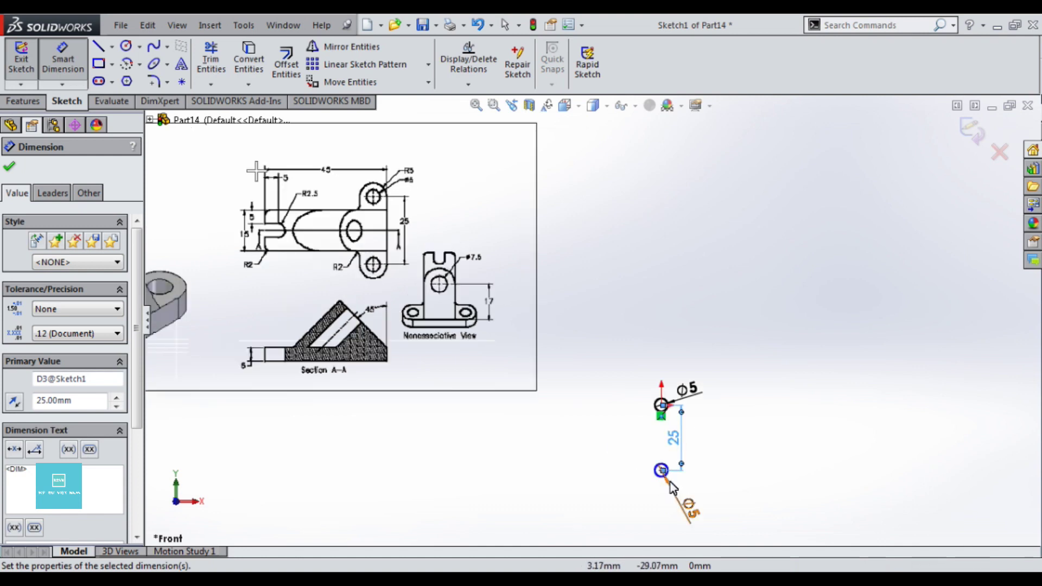
key(Escape)
Add a Vertical relation between the two circle centres to fully define the sketch
key(Escape)
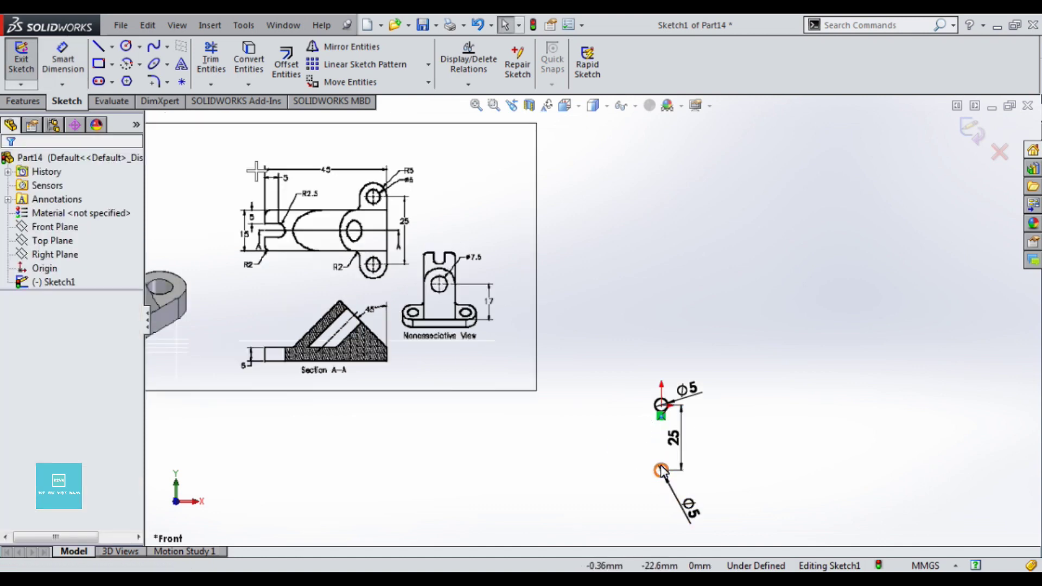
click(661, 470)
key(Escape)
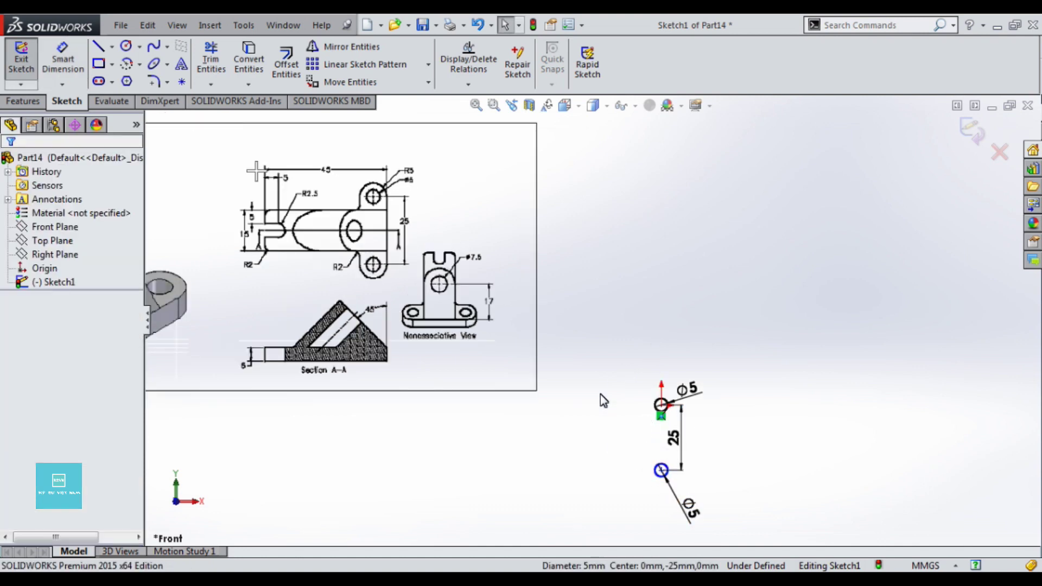
scroll(641, 502, down, 1)
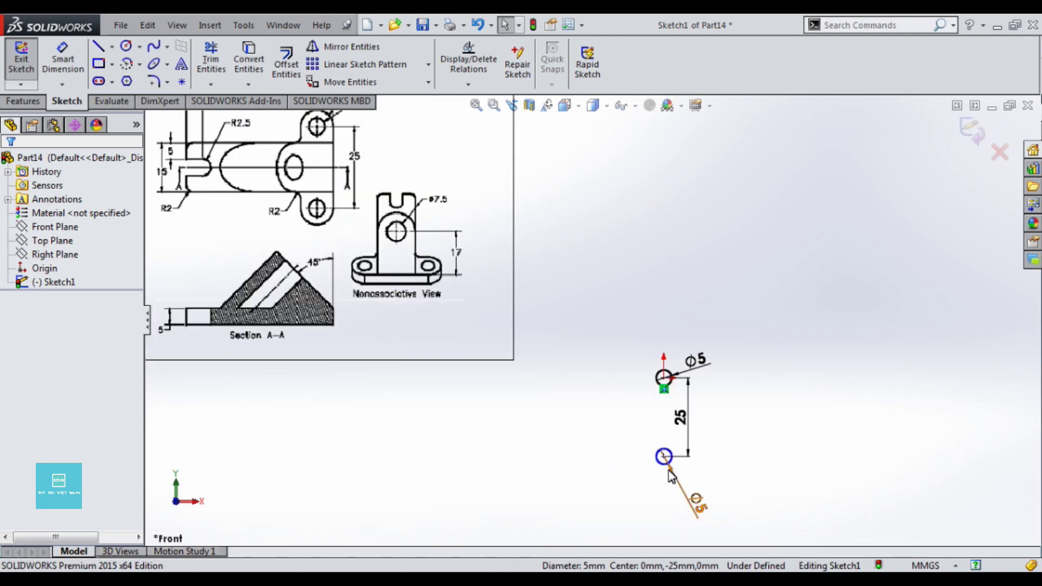
scroll(672, 477, down, 2)
click(647, 283)
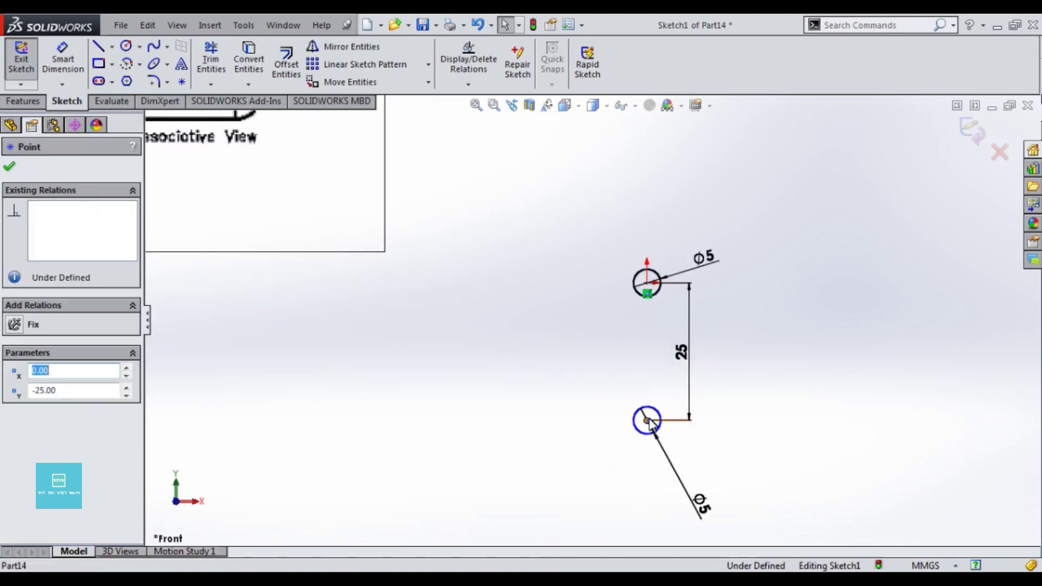
ctrl+click(647, 282)
click(15, 431)
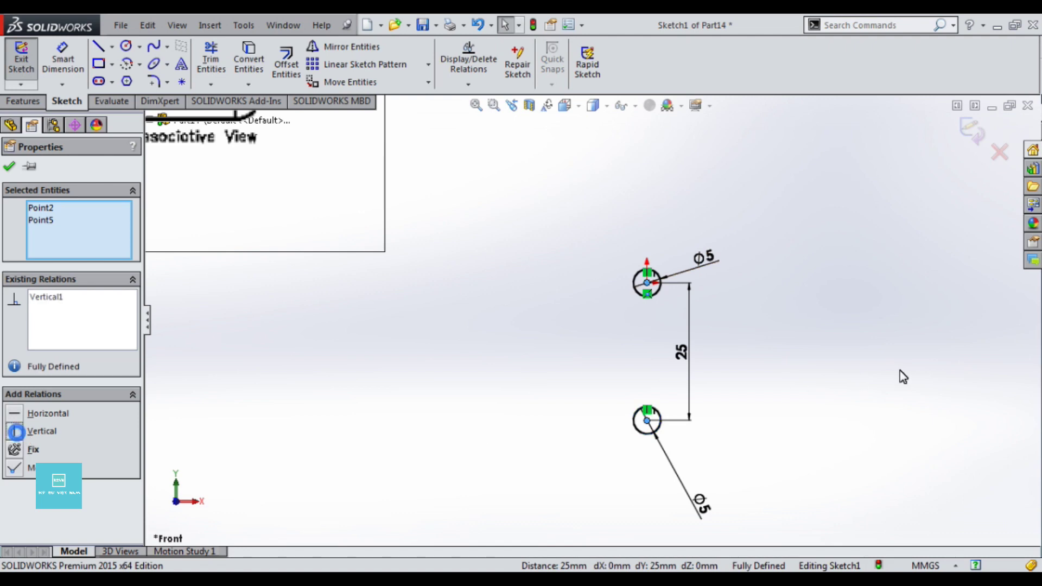
click(900, 370)
scroll(602, 303, up, 3)
scroll(432, 276, down, 2)
scroll(583, 304, up, 2)
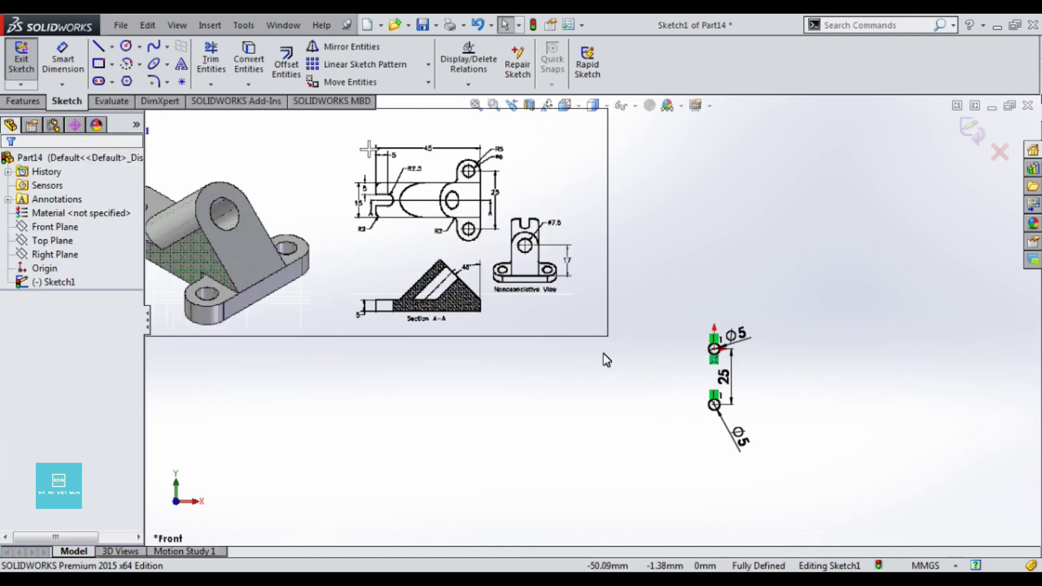
scroll(668, 291, down, 1)
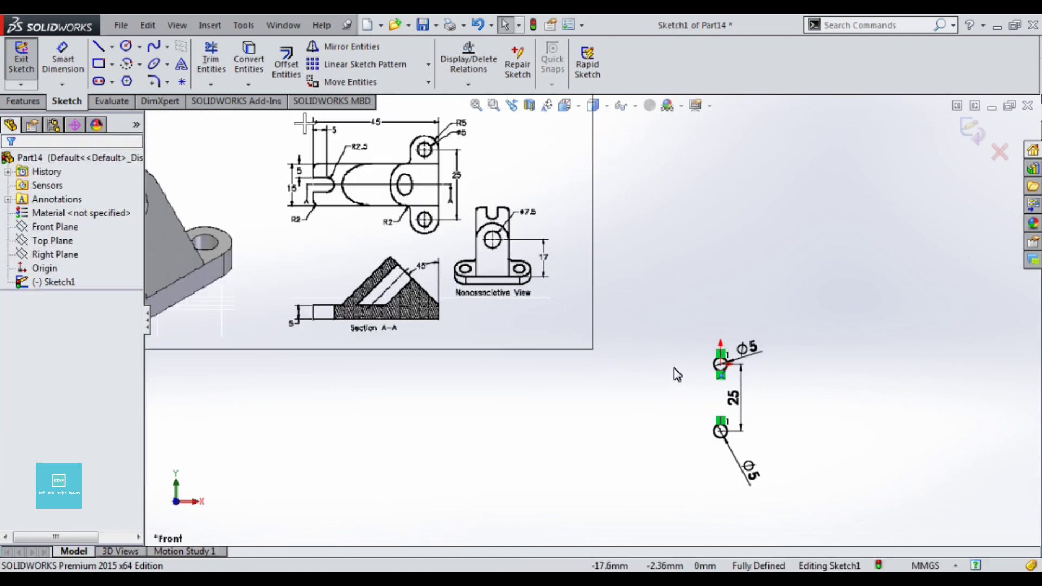
scroll(677, 375, up, 1)
scroll(663, 365, down, 1)
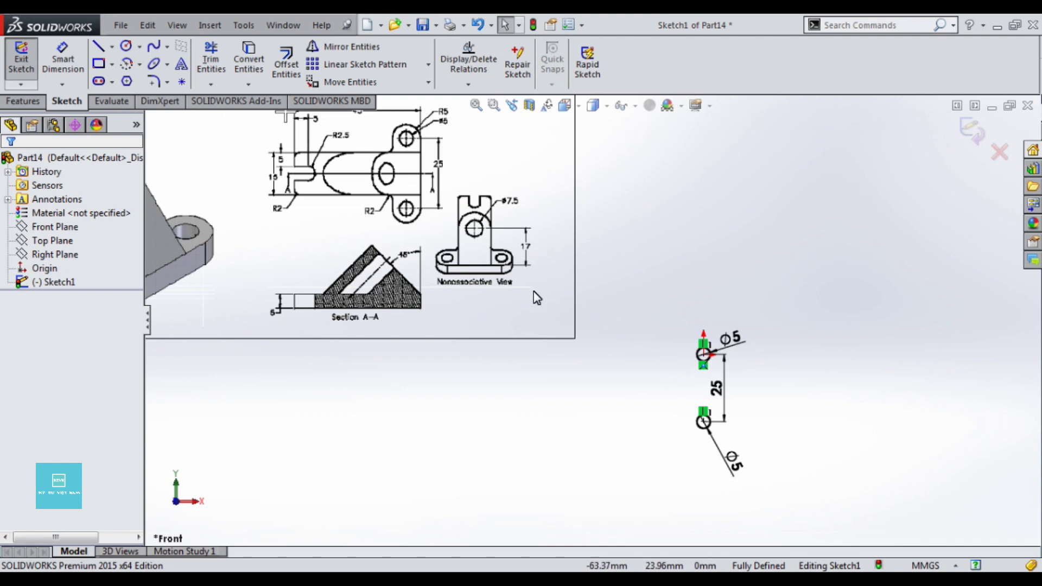
Draw a larger circle concentric with each of the two Ø5 holes
key(c)
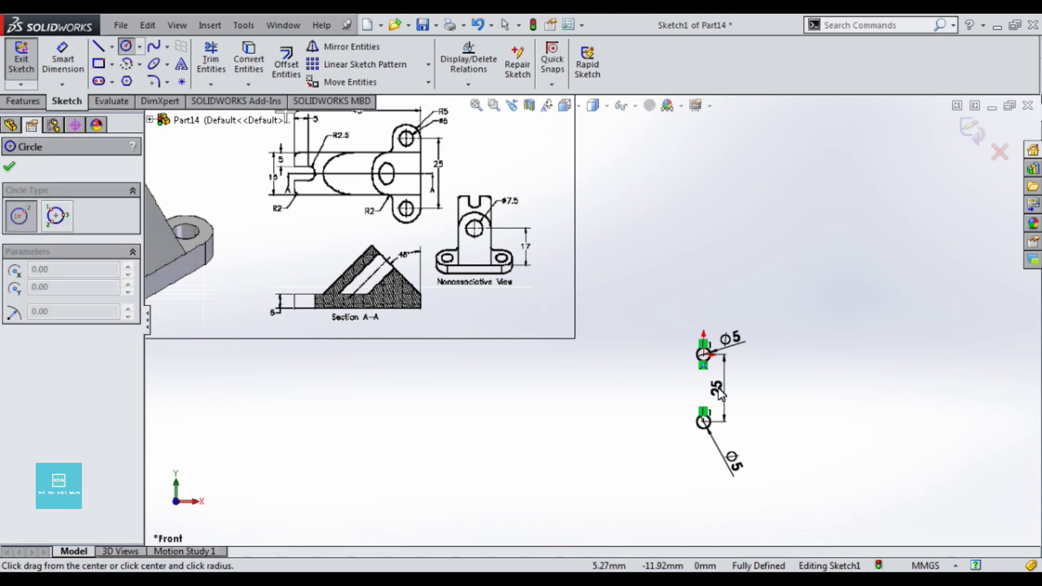
scroll(703, 358, down, 2)
click(684, 349)
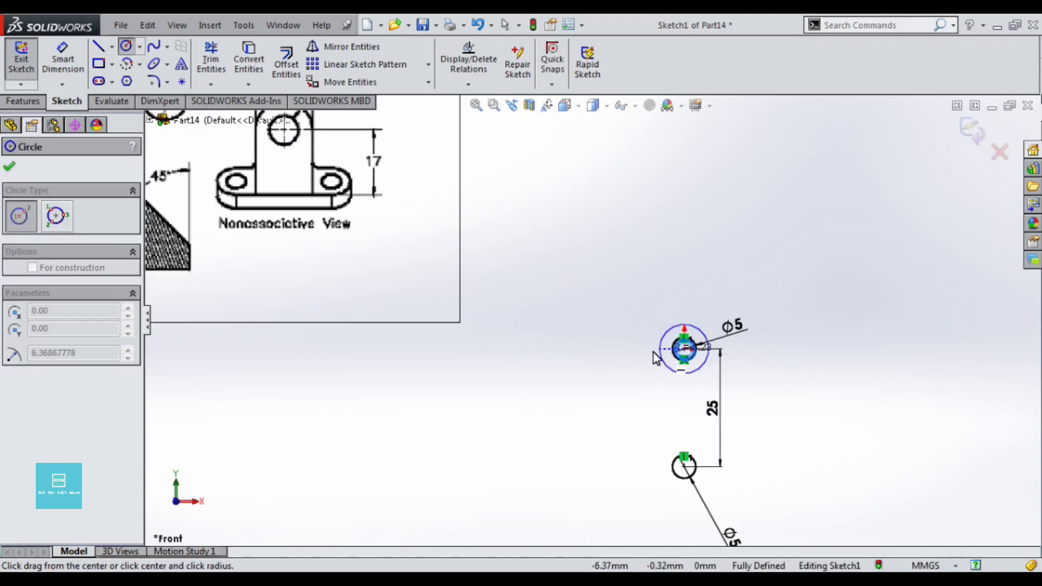
click(652, 352)
click(683, 466)
click(658, 477)
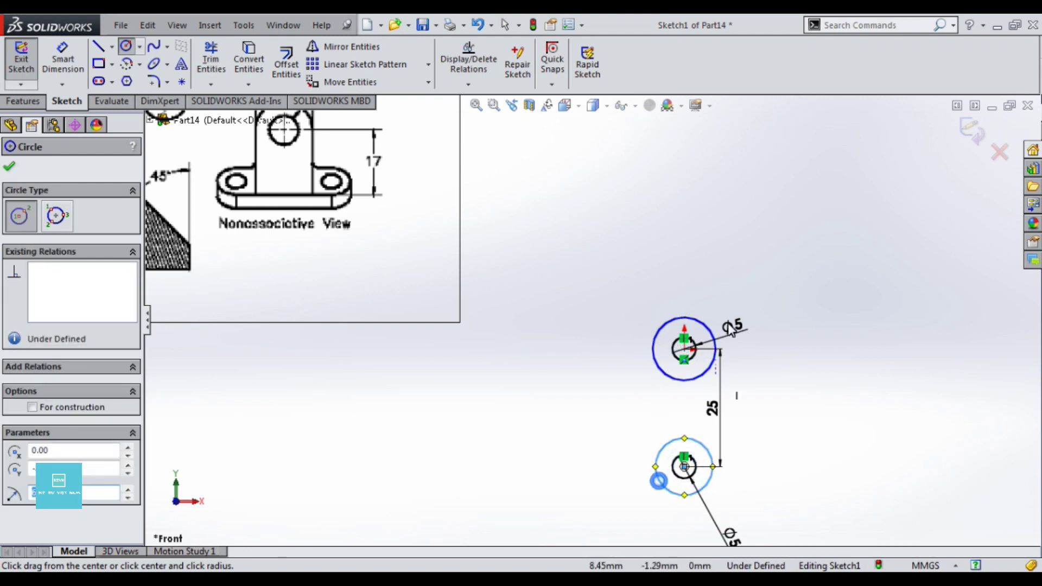
right_drag(658, 477, 659, 434)
Dimension both outer circles to 10 mm diameter
click(717, 342)
click(792, 359)
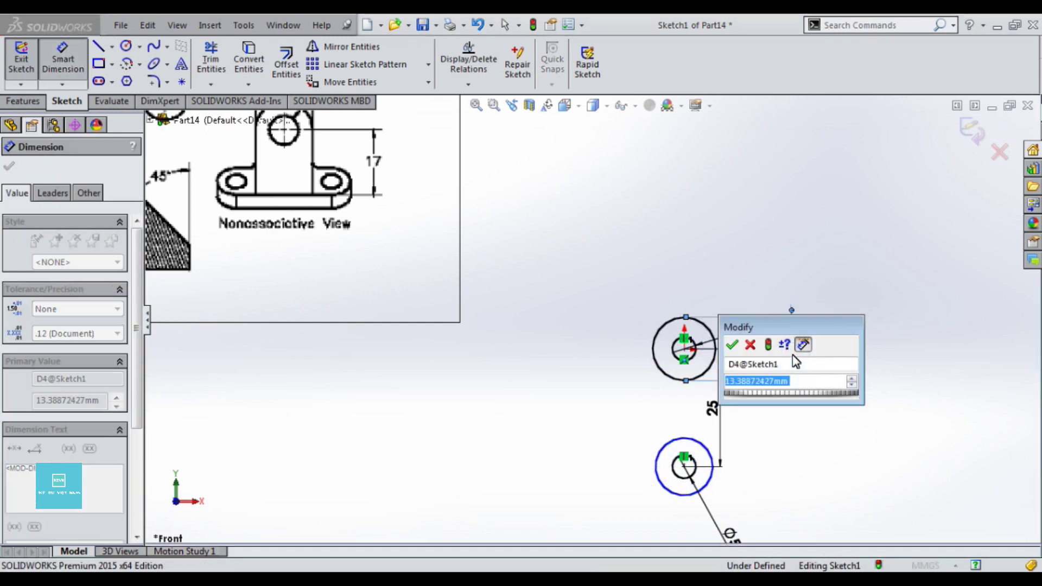
text(10)
key(Return)
click(710, 495)
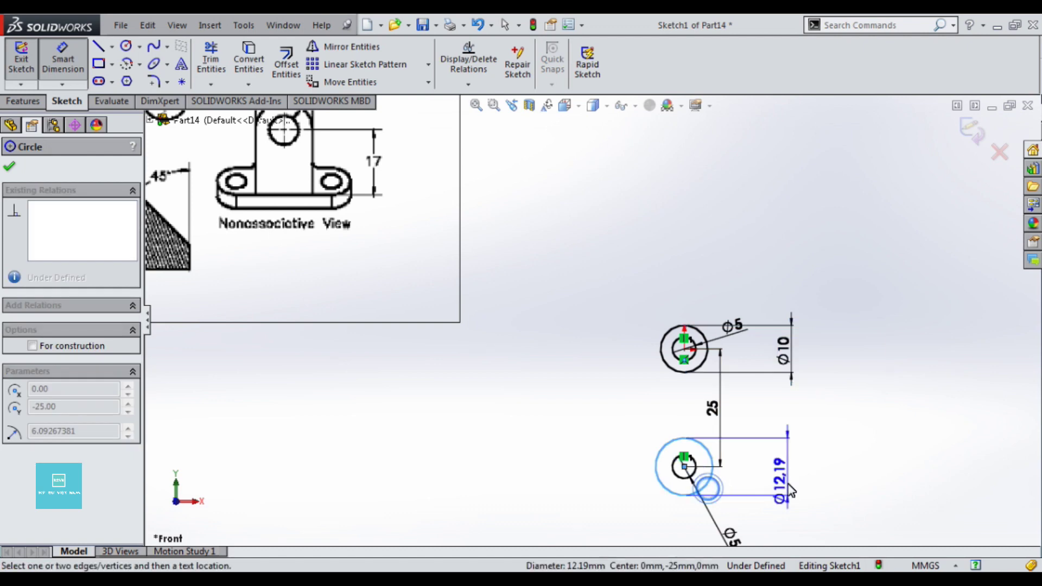
click(790, 485)
text(10)
key(Return)
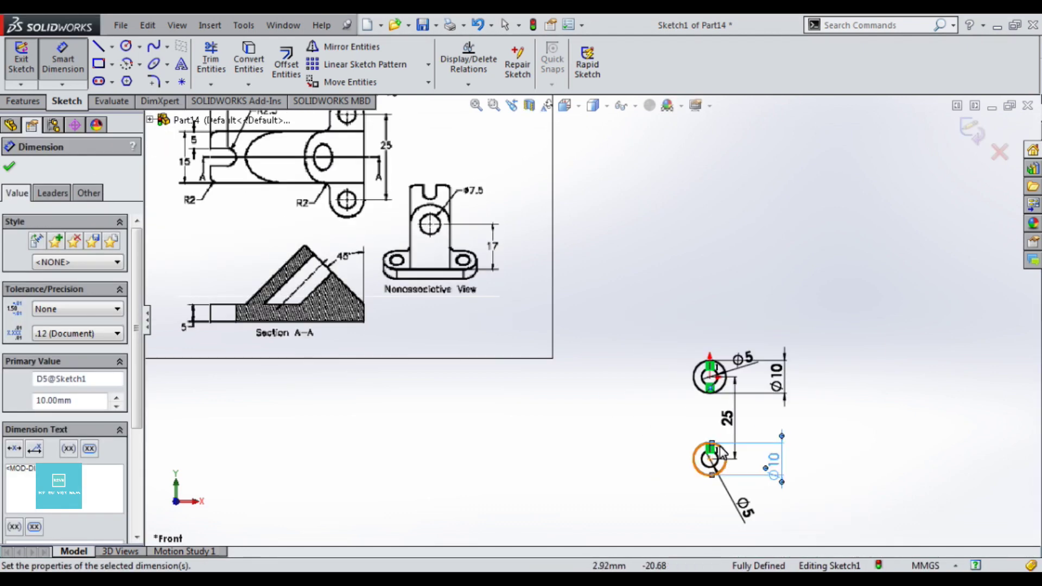
key(l)
scroll(718, 389, down, 3)
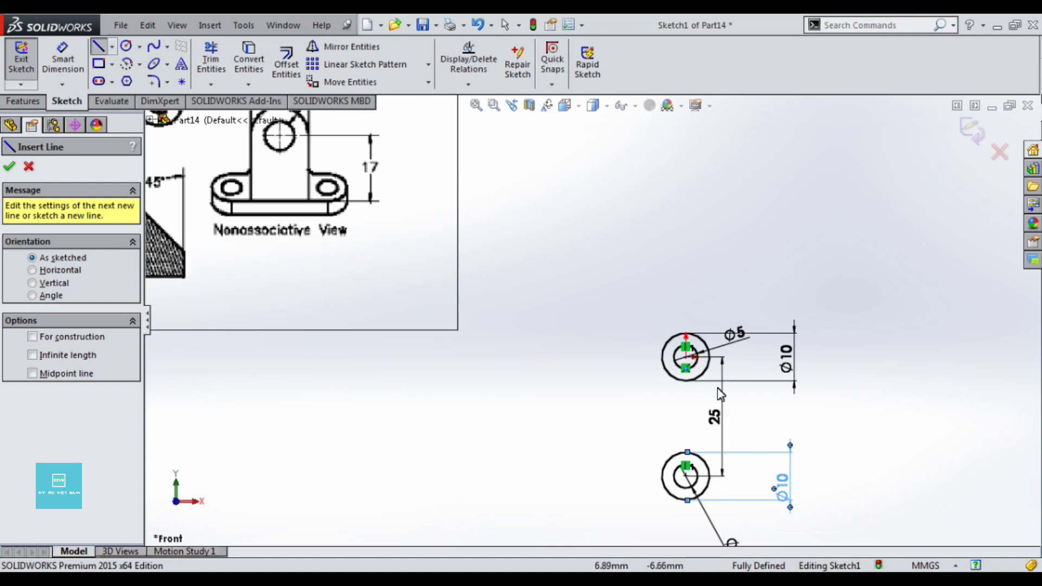
Draw a line from the upper outer circle down to the lower outer circle
click(709, 357)
click(709, 476)
key(Escape)
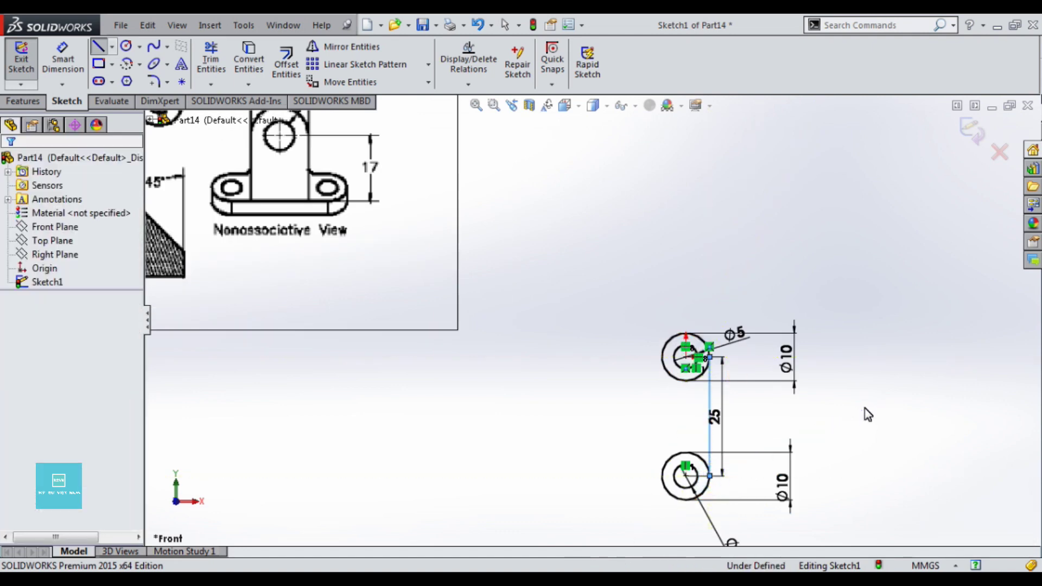
scroll(760, 412, up, 2)
scroll(760, 413, down, 1)
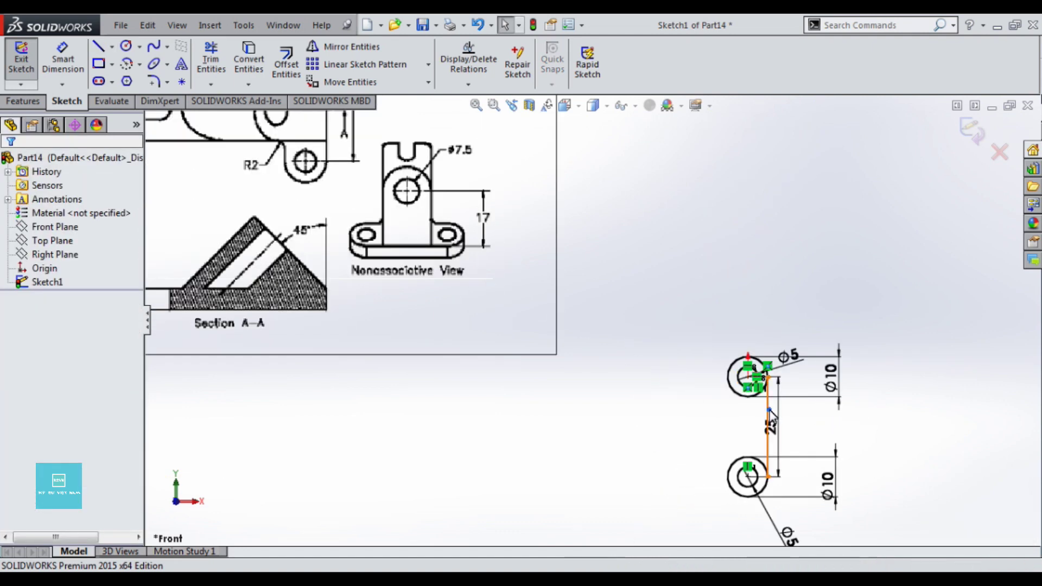
Constrain the connecting 25 mm line to be vertical
click(770, 415)
click(16, 342)
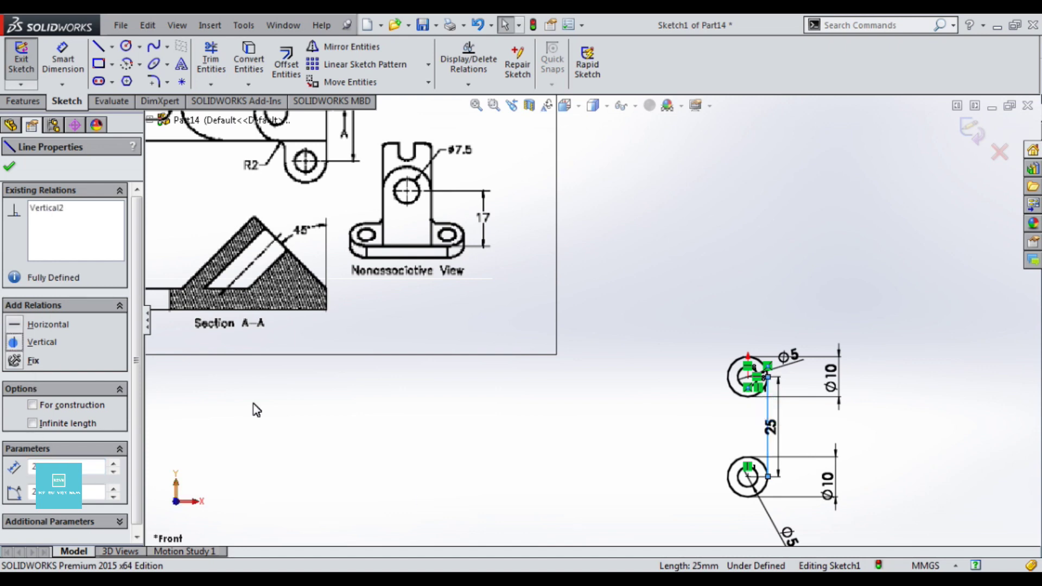
click(532, 465)
scroll(669, 462, up, 1)
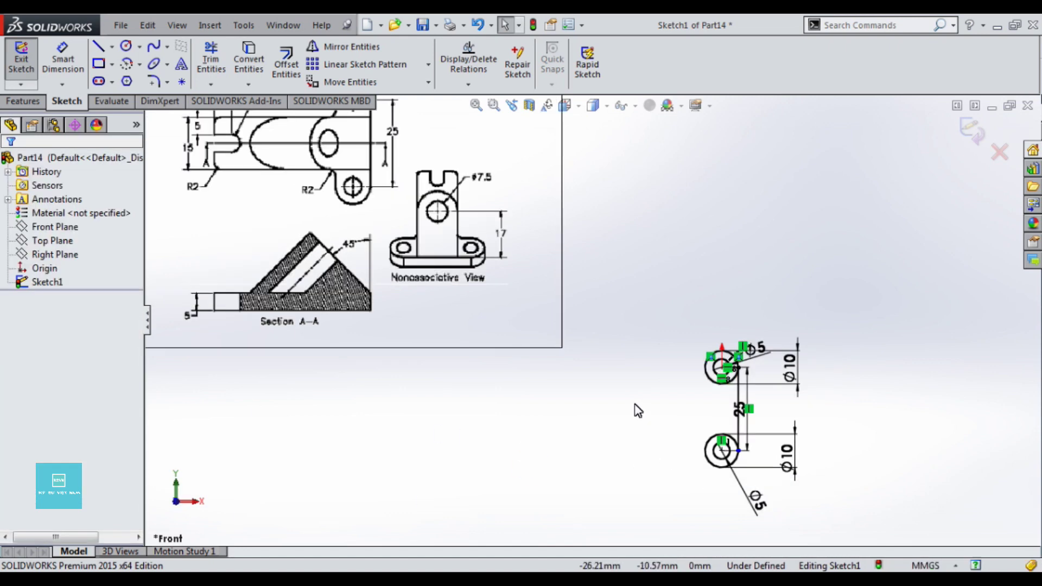
scroll(635, 404, up, 1)
scroll(588, 213, down, 1)
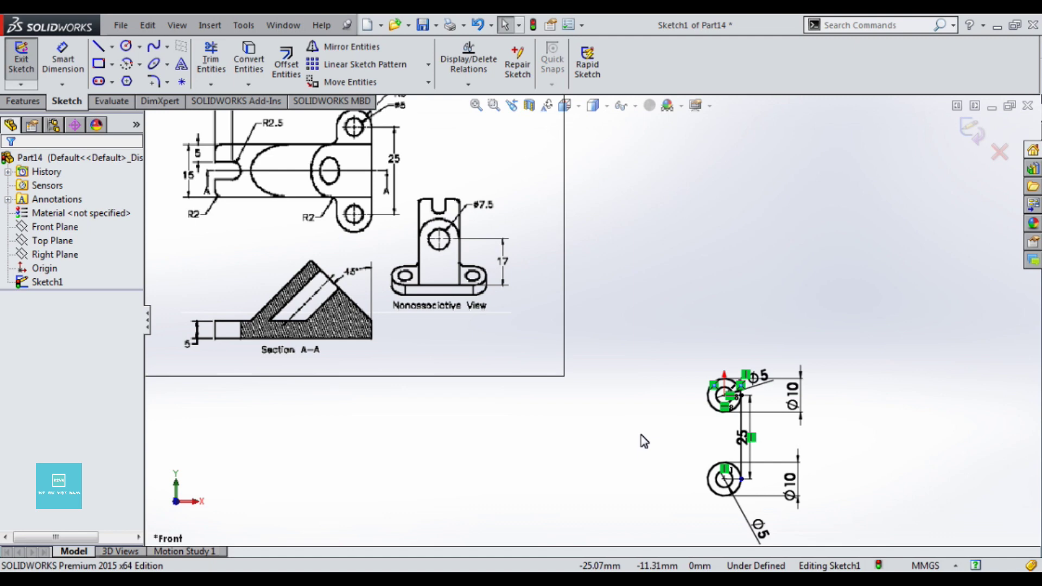
scroll(640, 435, up, 1)
scroll(612, 406, down, 1)
scroll(611, 406, up, 1)
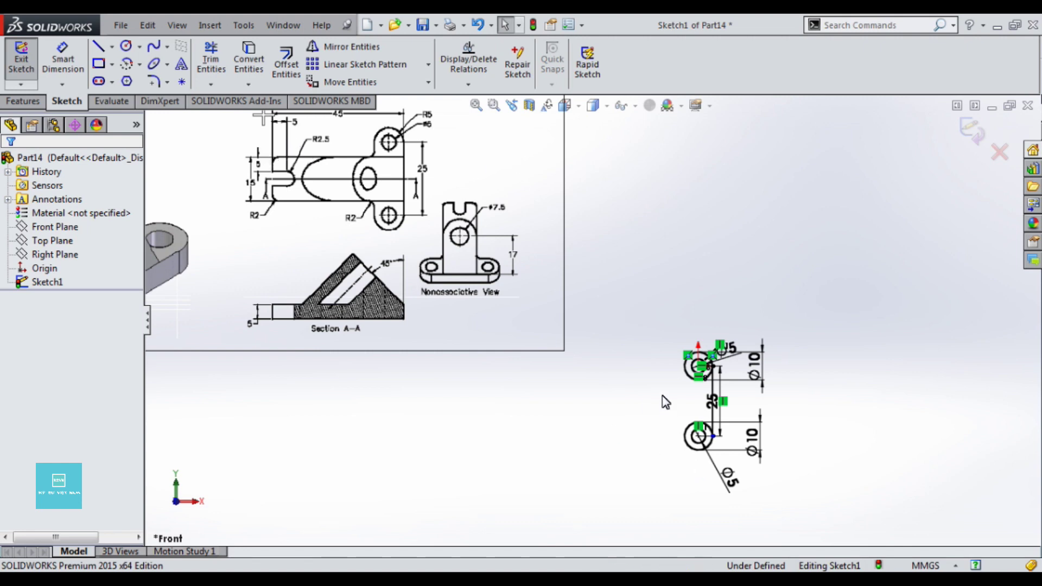
key(l)
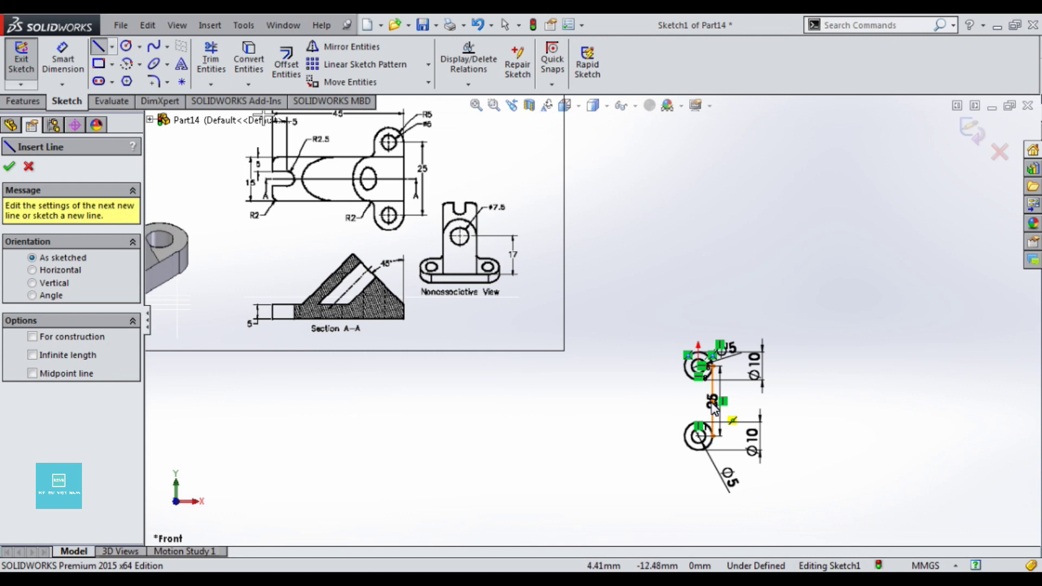
Draw the slot outline: top edge, short verticals, inner edges, a tangent arc and bottom edge
click(547, 383)
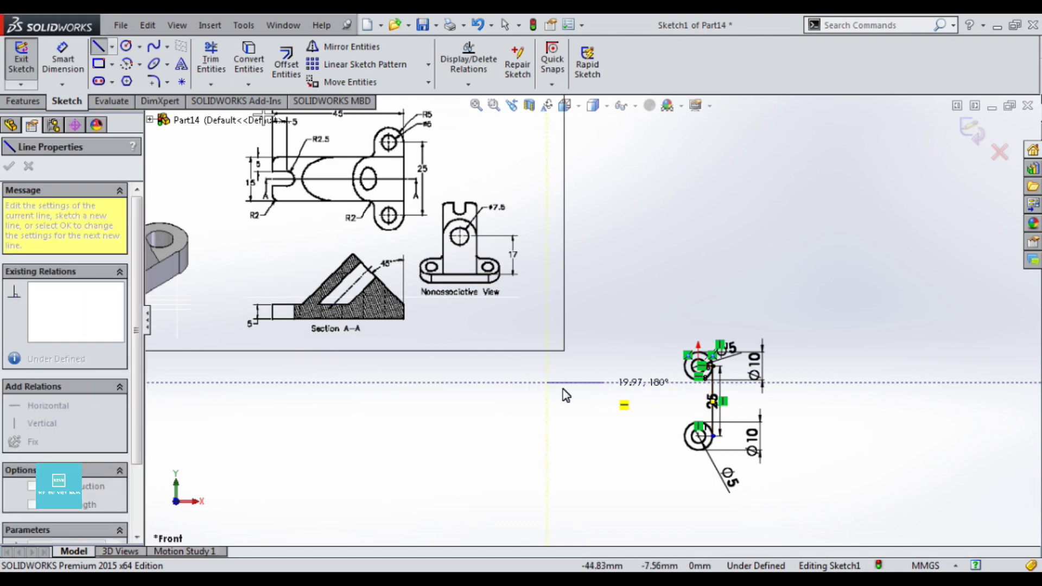
click(469, 383)
click(470, 403)
click(508, 402)
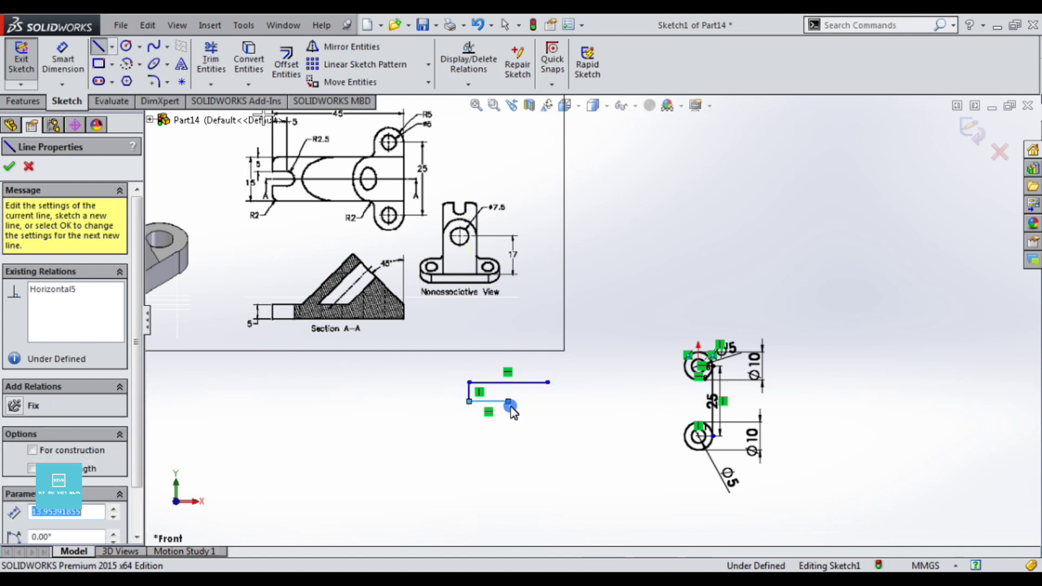
click(507, 436)
click(470, 436)
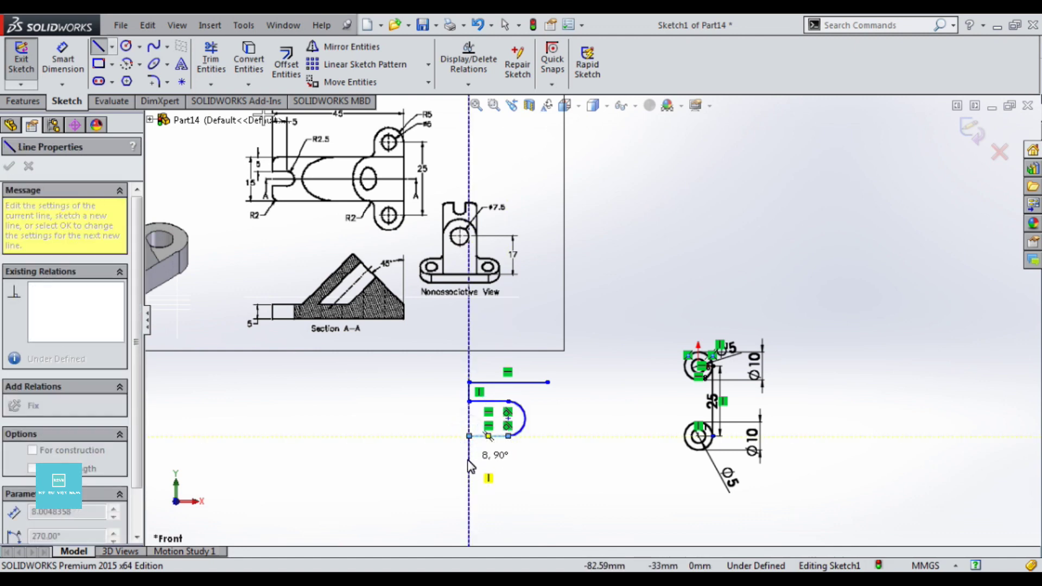
click(469, 459)
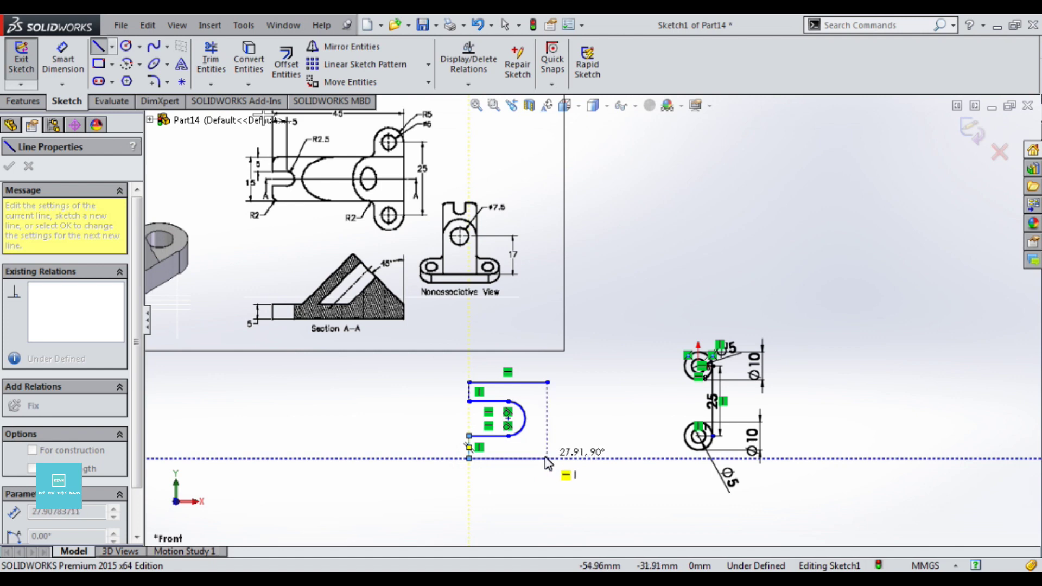
click(547, 458)
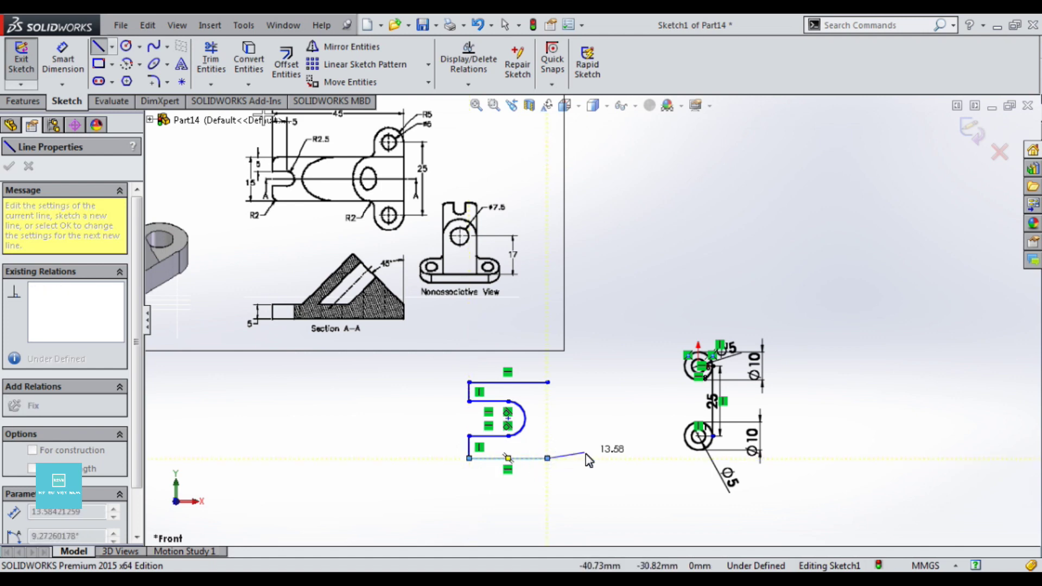
key(Escape)
key(d)
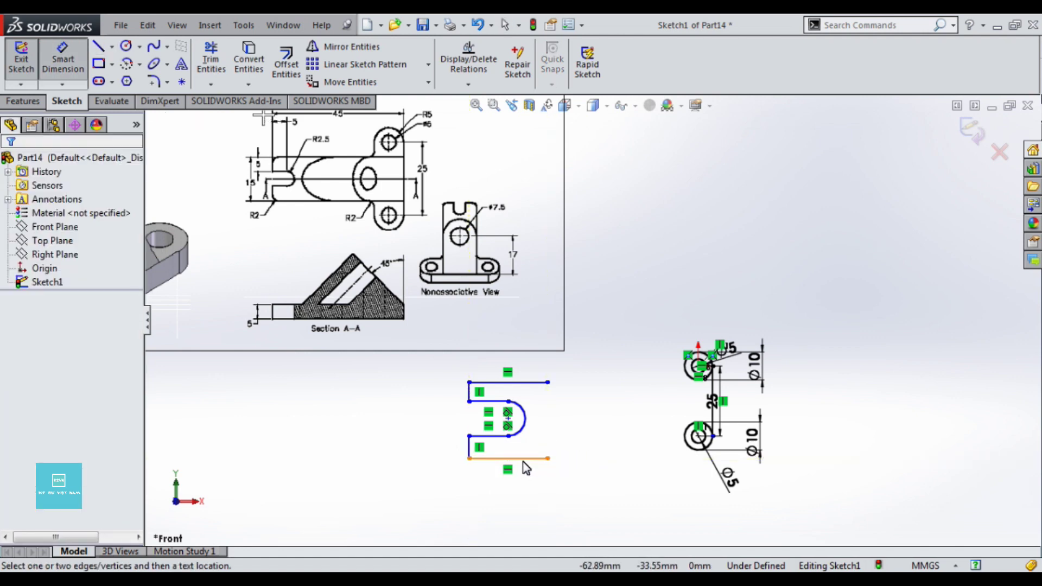
Dimension the top step between the top edge and inner edge at 5 mm
click(482, 401)
click(474, 383)
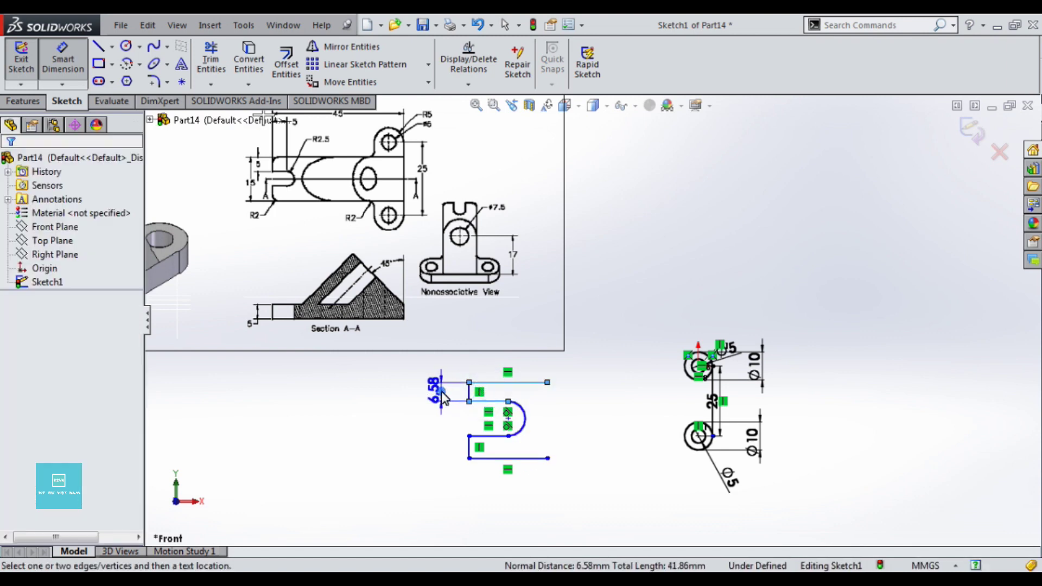
click(442, 398)
text(5)
key(Return)
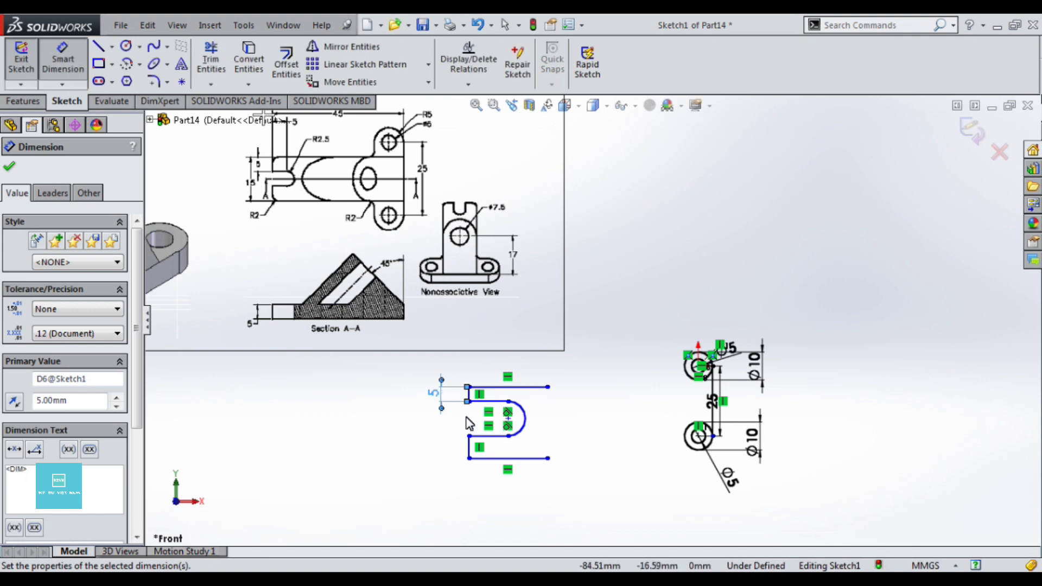
click(529, 424)
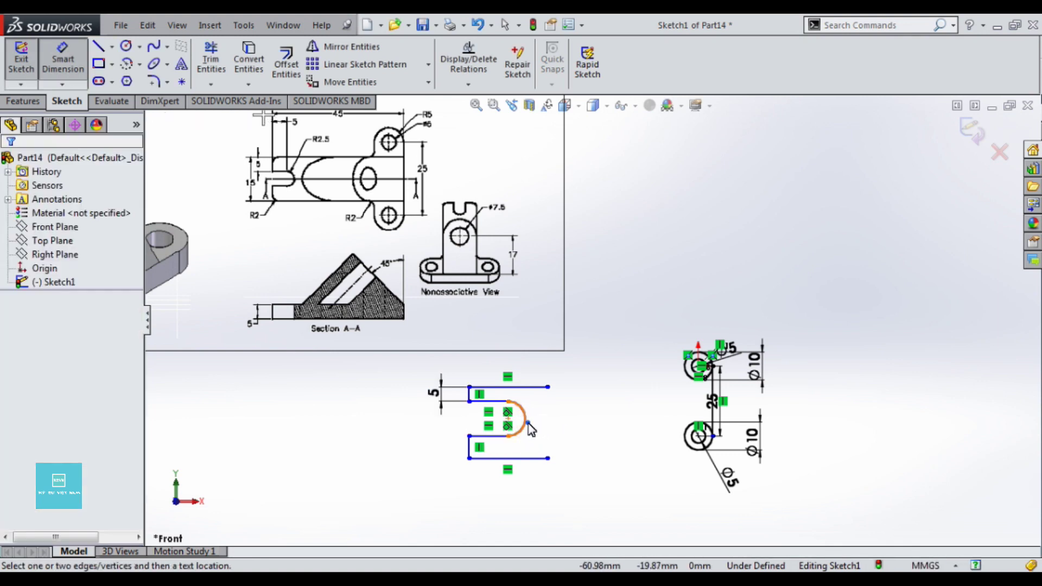
Set the slot arc radius to 2.5 mm
click(525, 426)
click(566, 419)
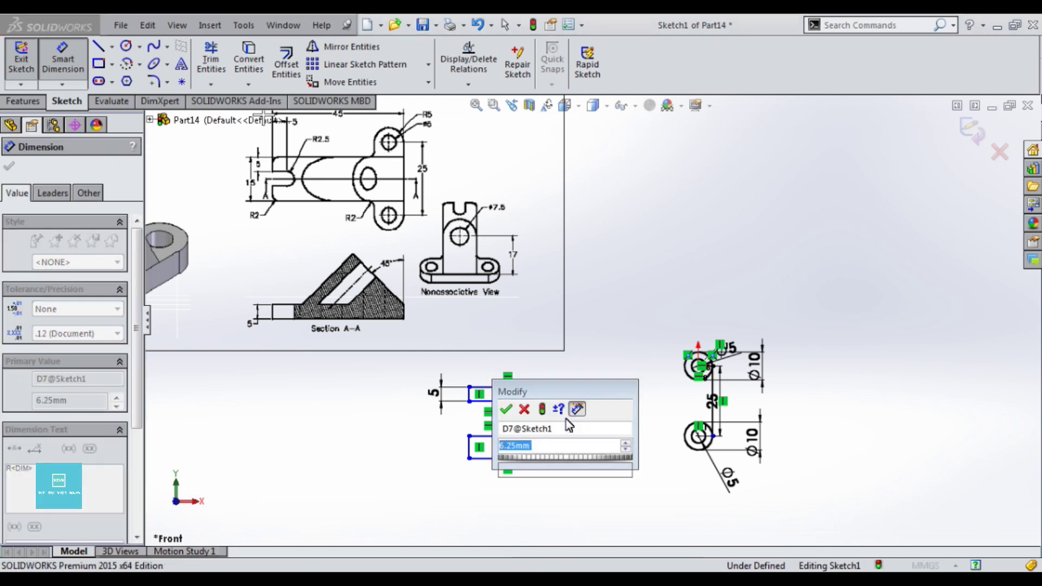
text(2.5)
key(Return)
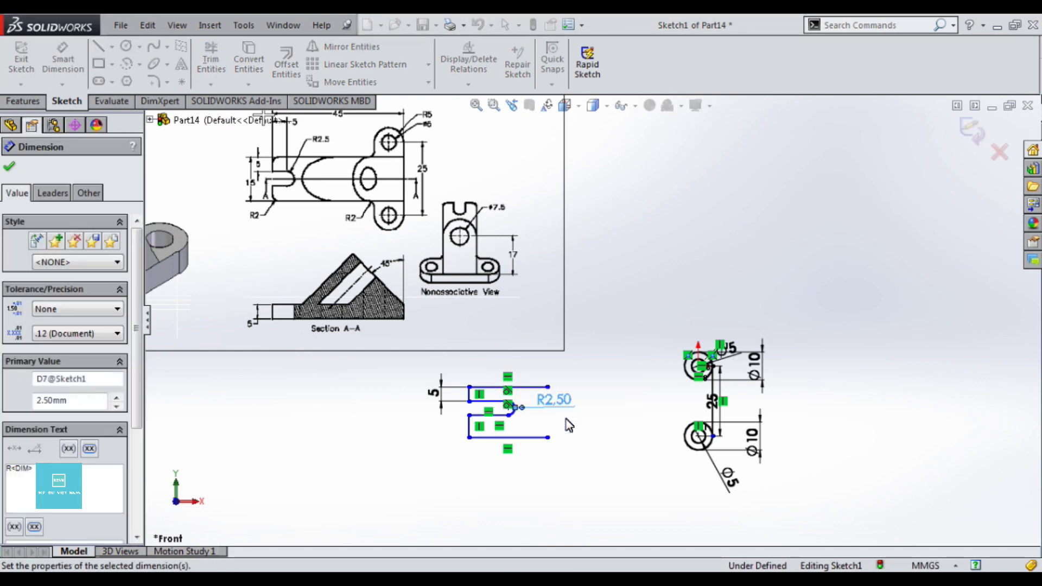
click(569, 425)
scroll(483, 418, down, 2)
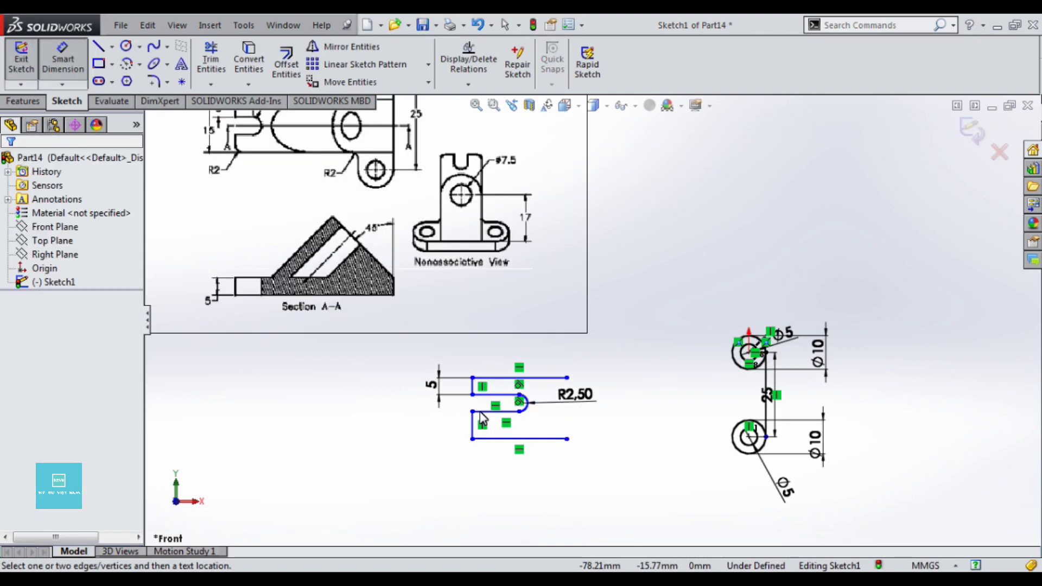
scroll(481, 418, up, 2)
scroll(495, 282, down, 2)
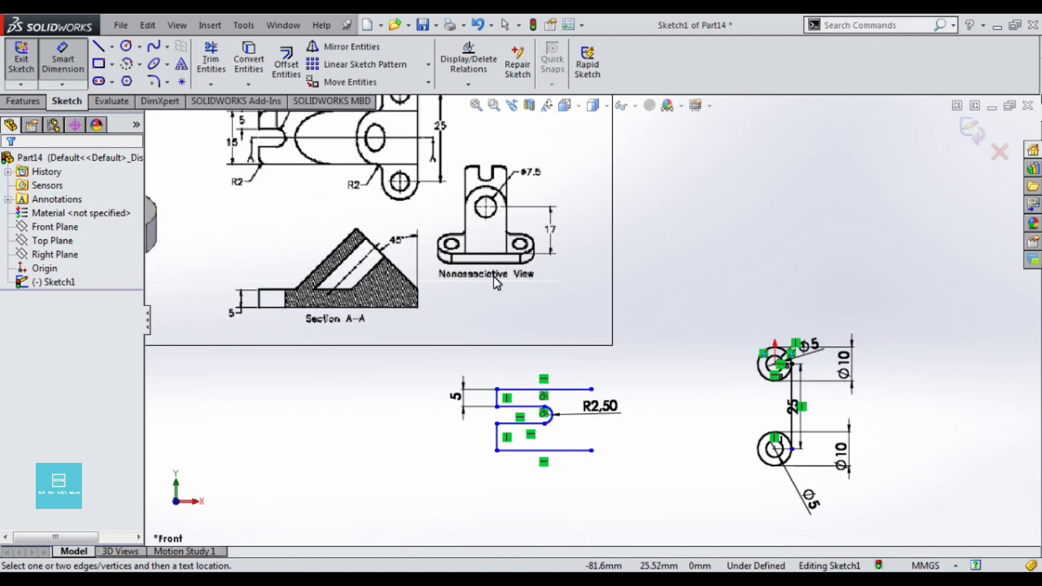
Dimension the lower vertical edge at 5 mm, then delete it to resolve an over-defining conflict
click(496, 434)
click(472, 442)
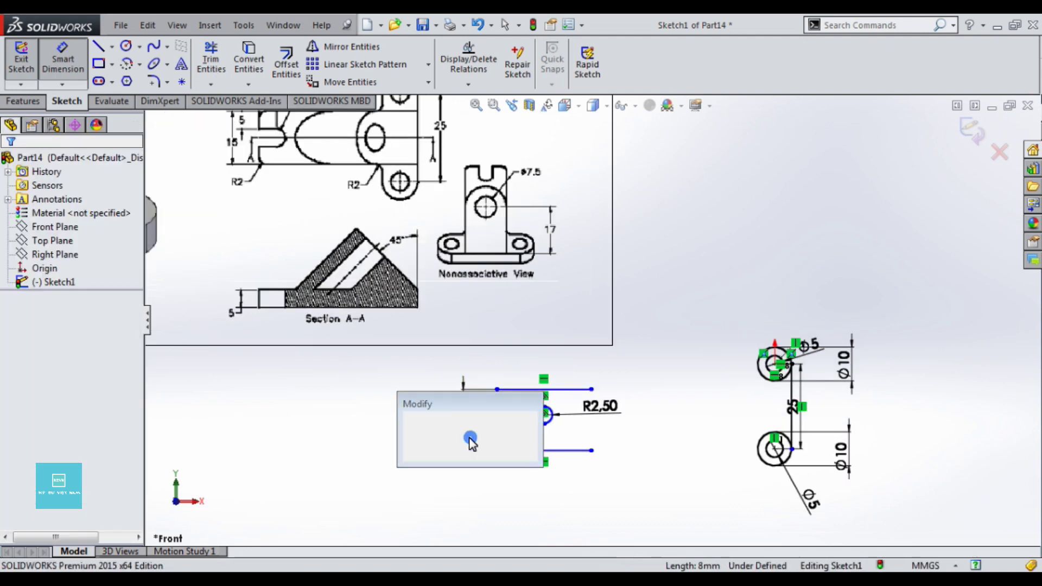
text(5)
key(Return)
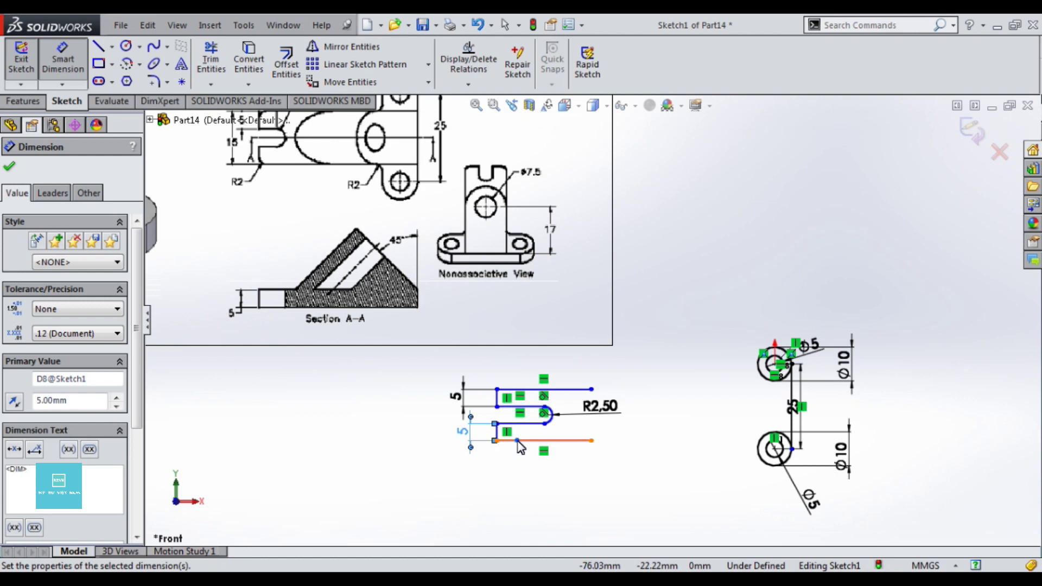
click(519, 440)
click(521, 389)
click(420, 414)
click(623, 320)
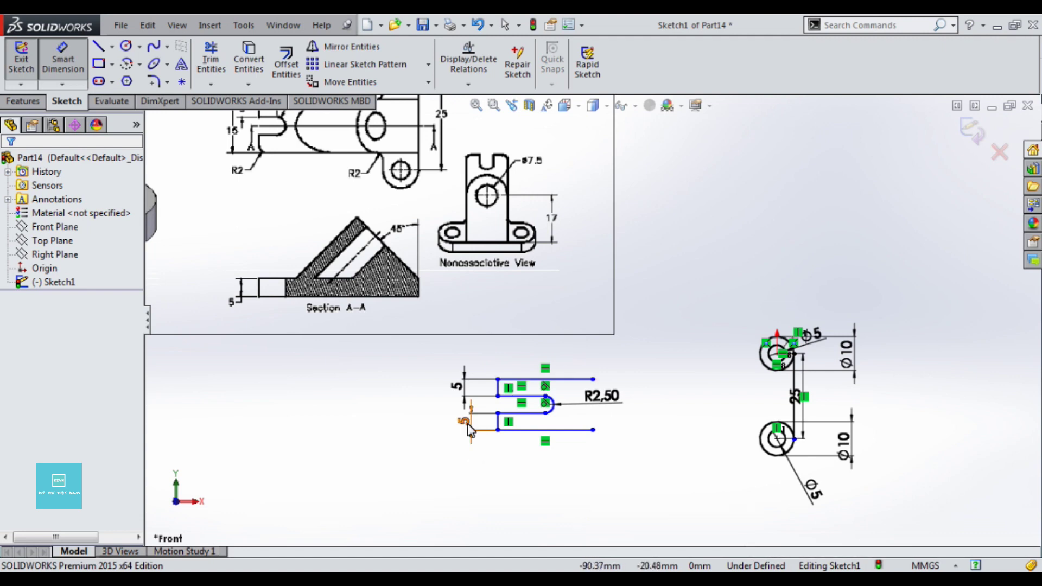
click(470, 452)
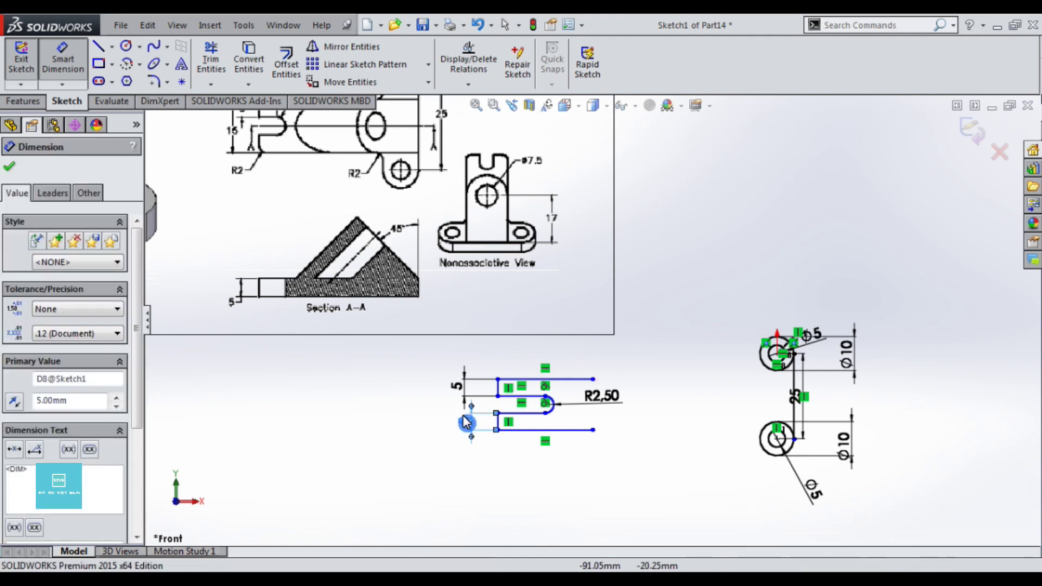
Dimension the slot outline's overall height at 15 mm
click(532, 383)
click(515, 430)
click(428, 411)
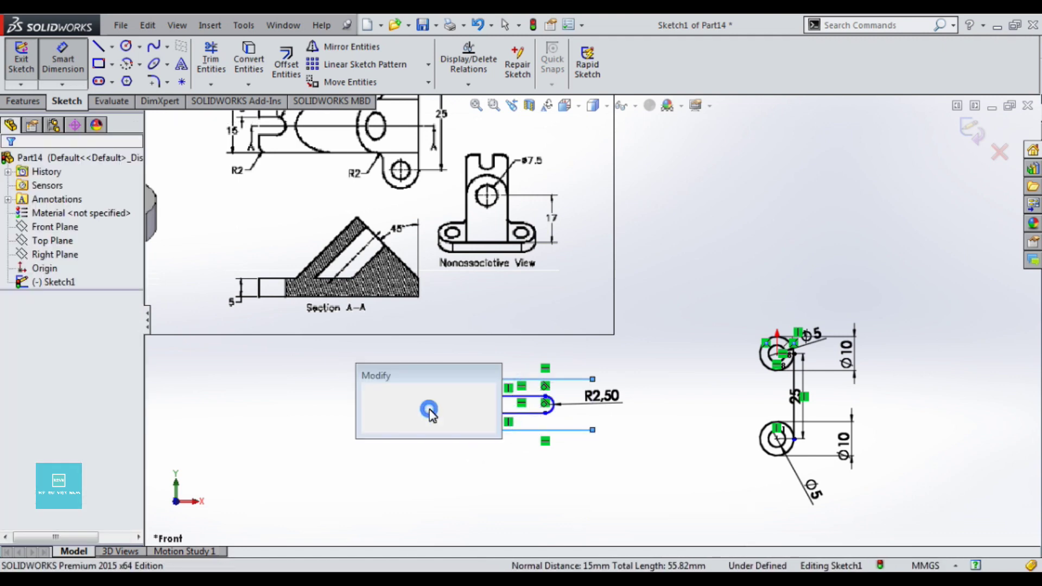
key(Return)
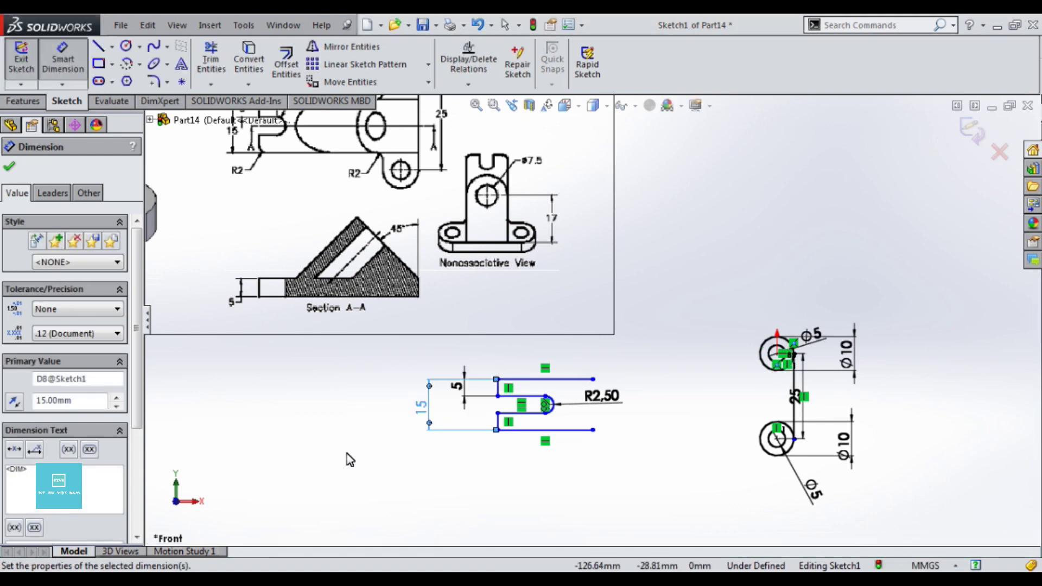
click(347, 452)
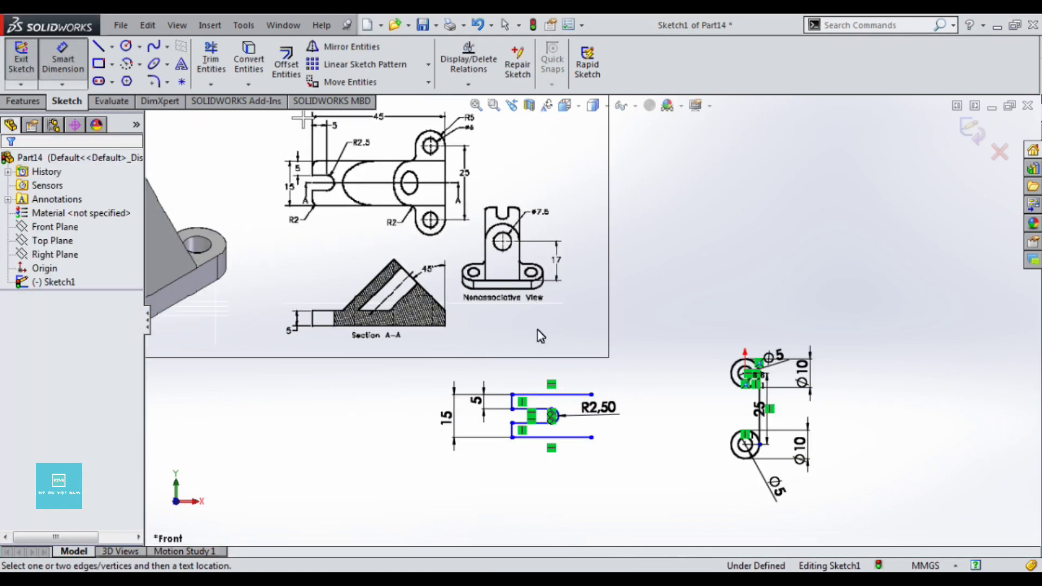
Draw a horizontal line from the slot's arc centre out to the right of the slot
scroll(526, 477, up, 2)
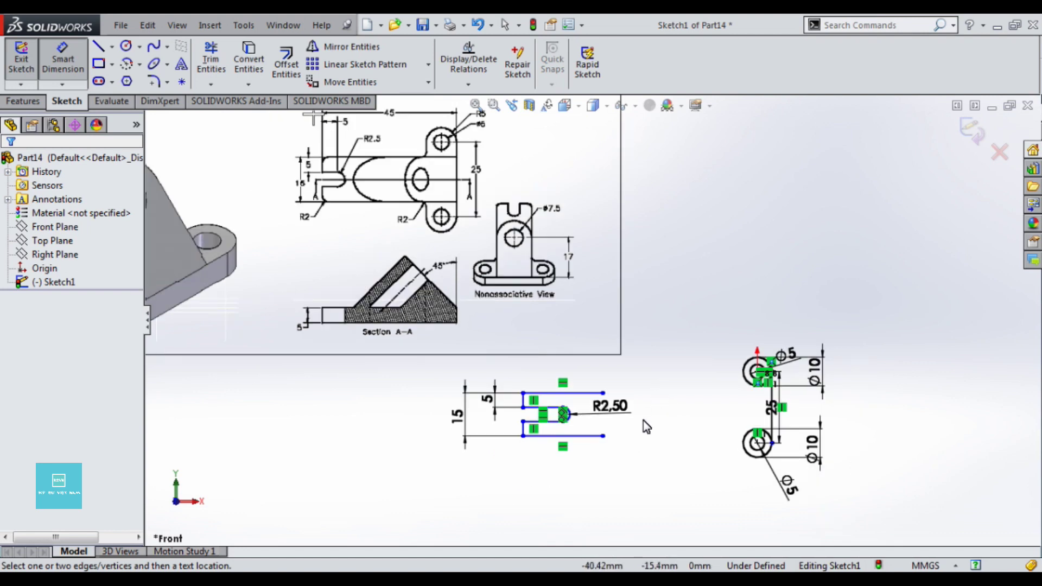
key(Escape)
scroll(623, 435, down, 1)
scroll(623, 434, down, 1)
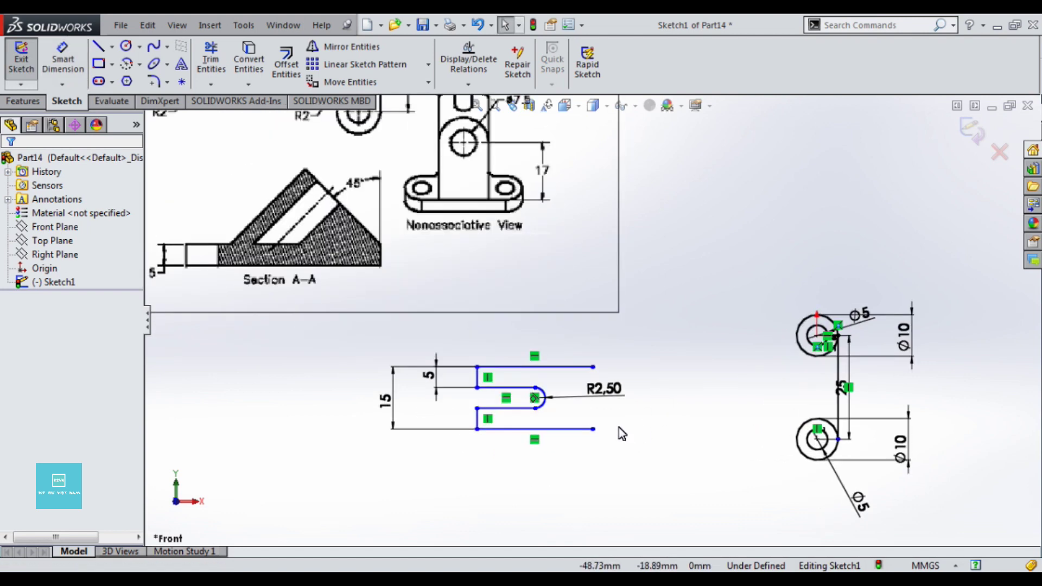
key(l)
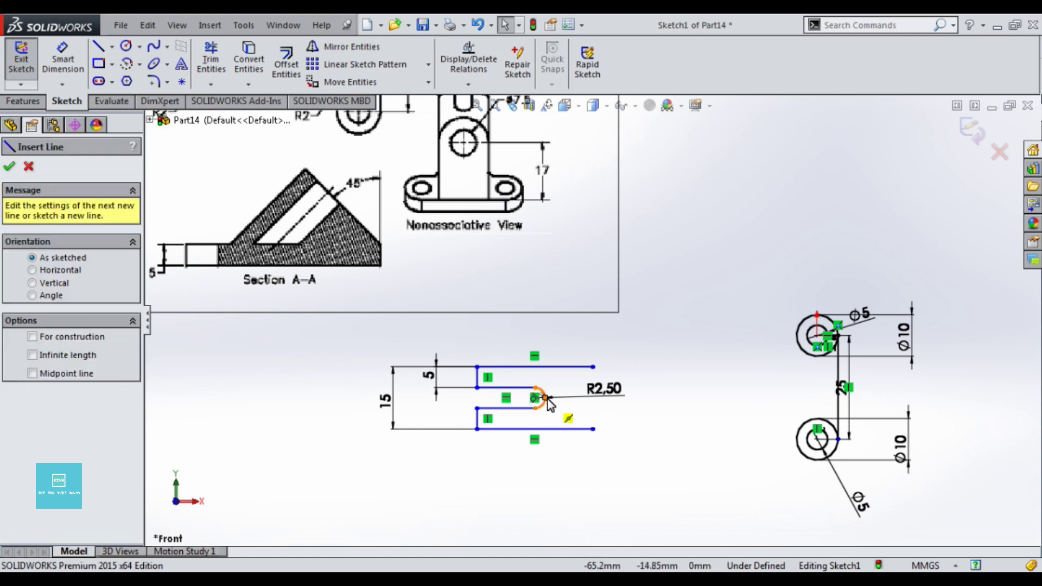
click(545, 398)
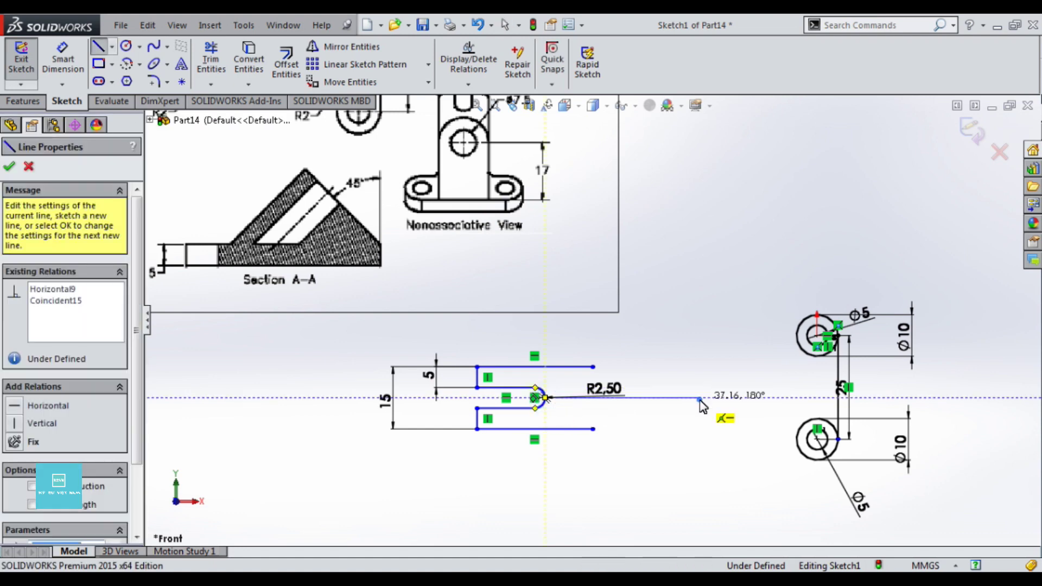
click(700, 398)
key(Escape)
click(660, 398)
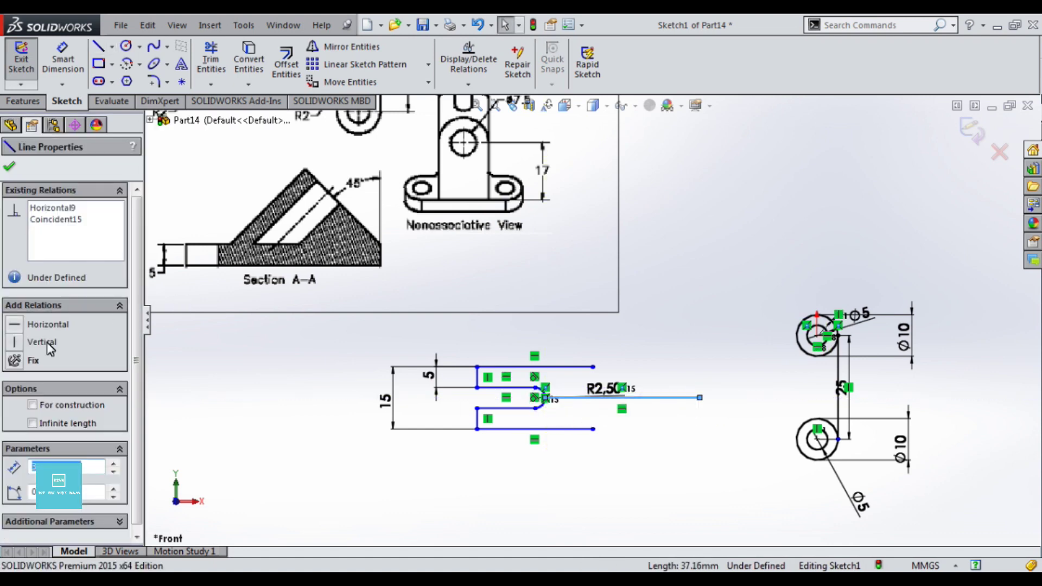
click(293, 435)
Select the new centre line and move the 25 dimension further right, clear of it
scroll(549, 426, down, 2)
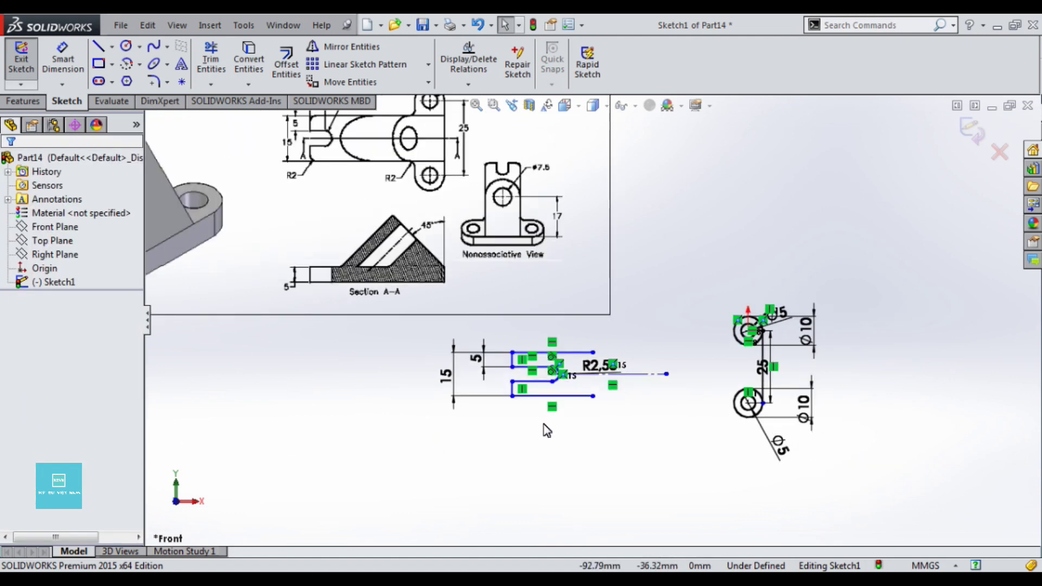
scroll(631, 421, up, 2)
click(632, 398)
click(703, 410)
click(657, 398)
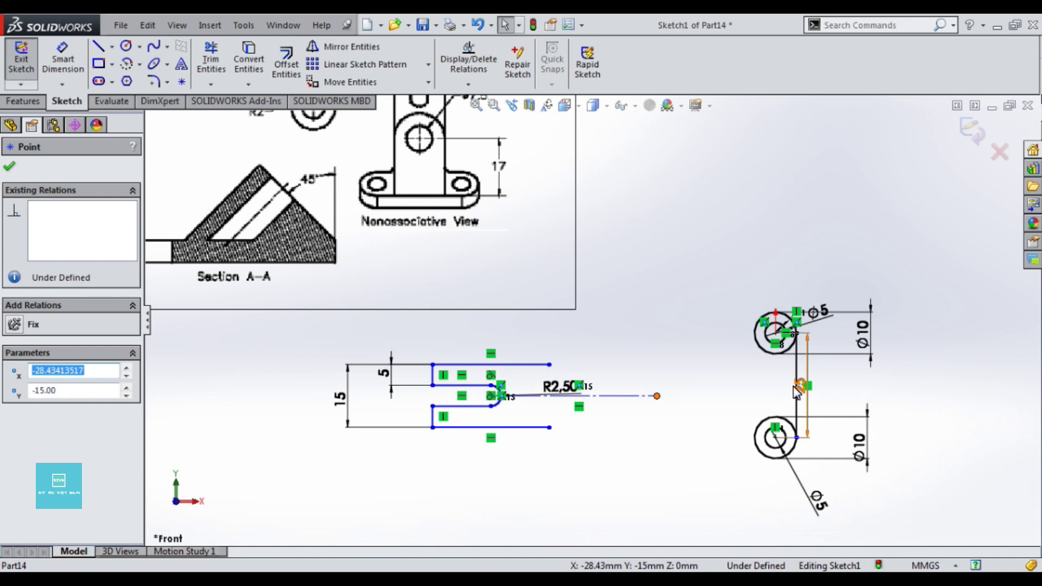
click(810, 395)
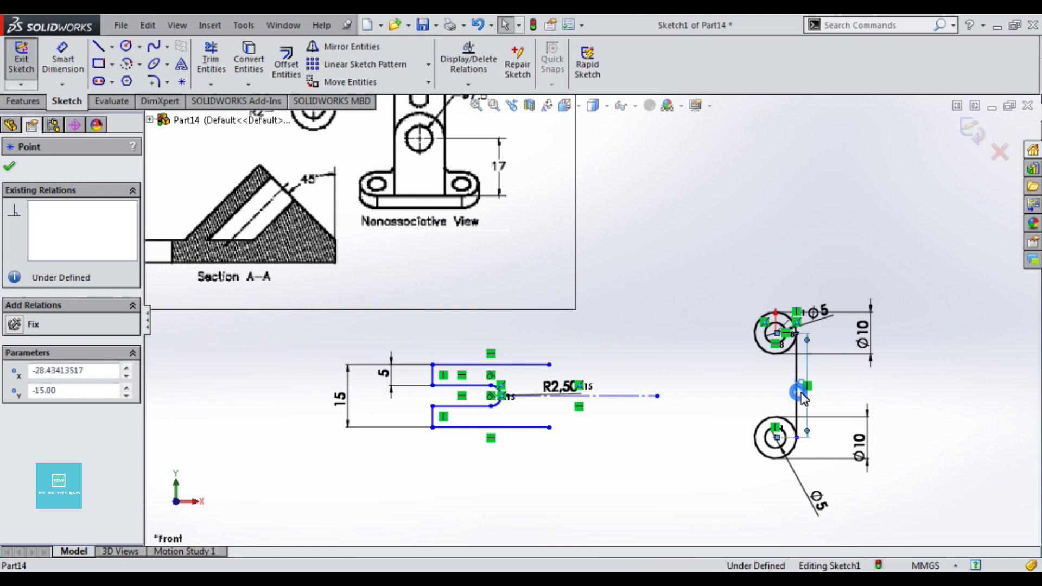
drag(808, 399, 833, 390)
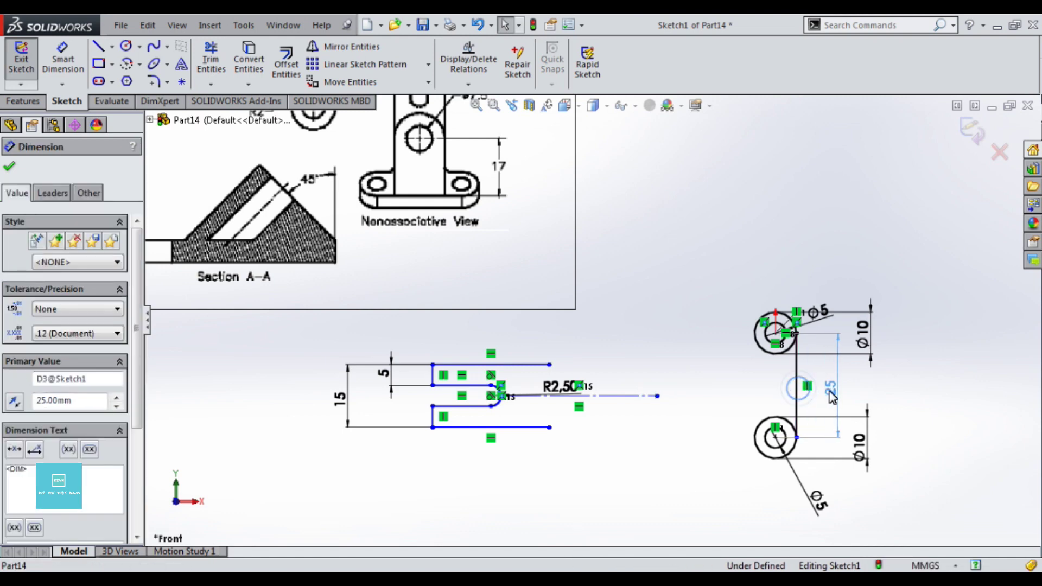
click(750, 390)
Attach the centre line's right end to the vertical line's midpoint
click(657, 397)
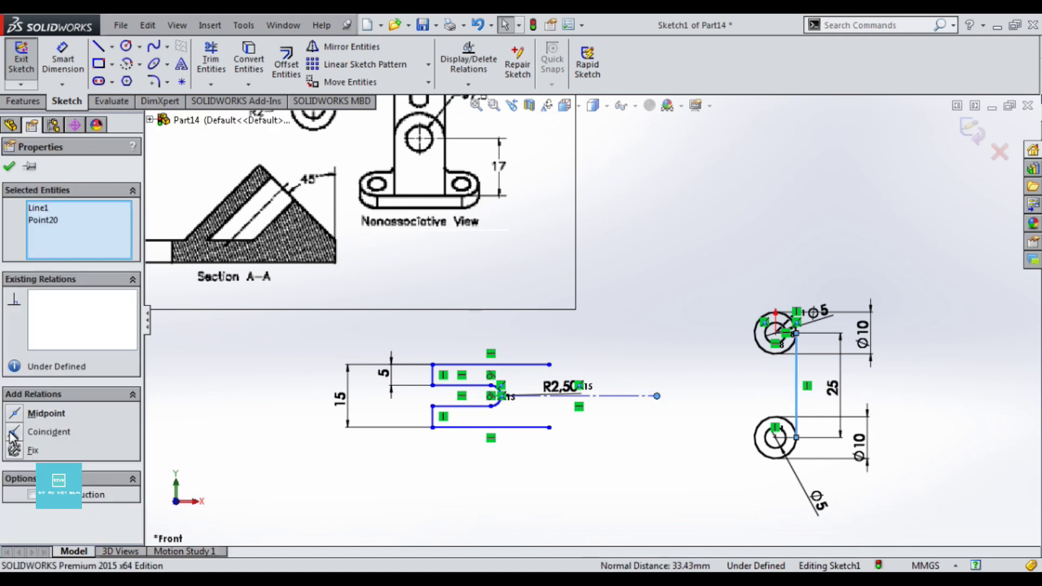
click(15, 417)
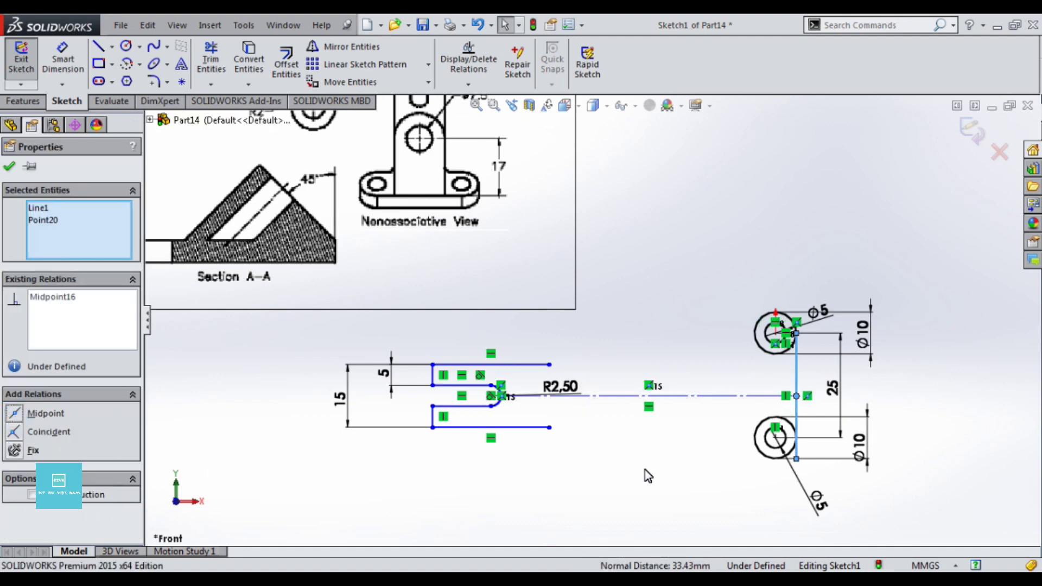
click(630, 472)
scroll(852, 401, down, 3)
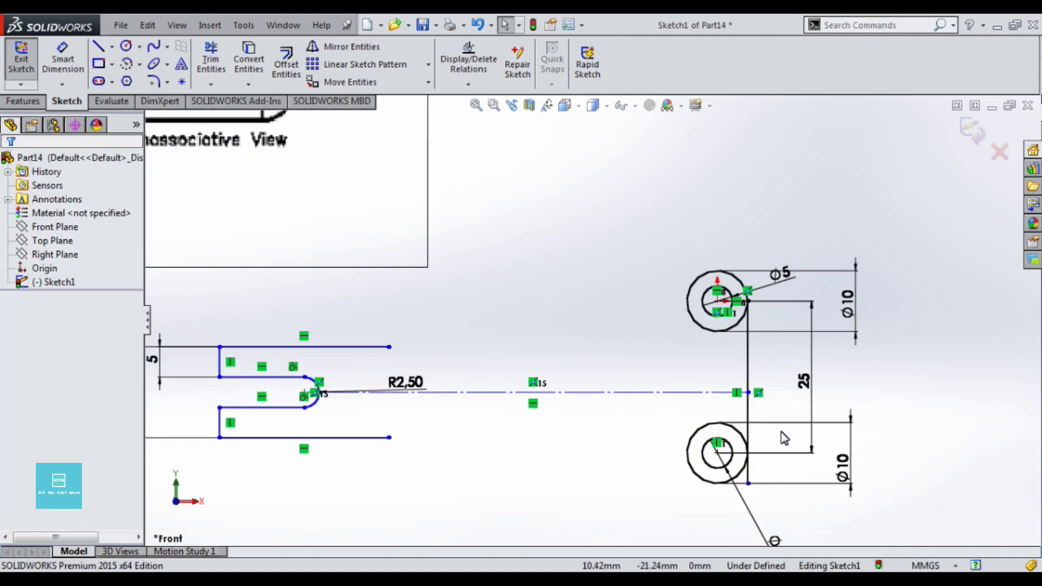
Add a Horizontal relation between the vertical line's lower endpoint and the lower hole's centre
click(713, 495)
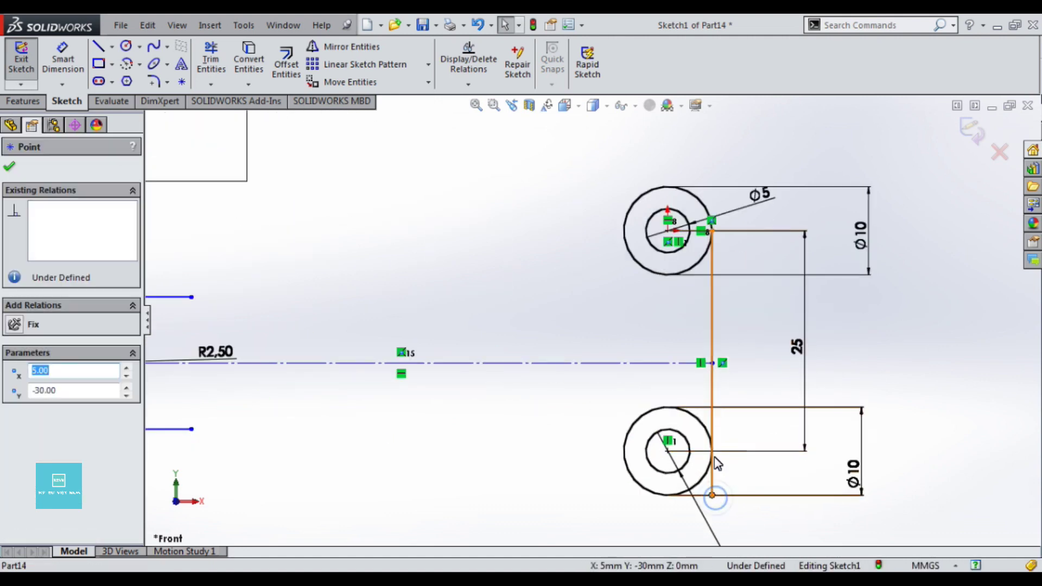
click(703, 430)
ctrl+click(712, 495)
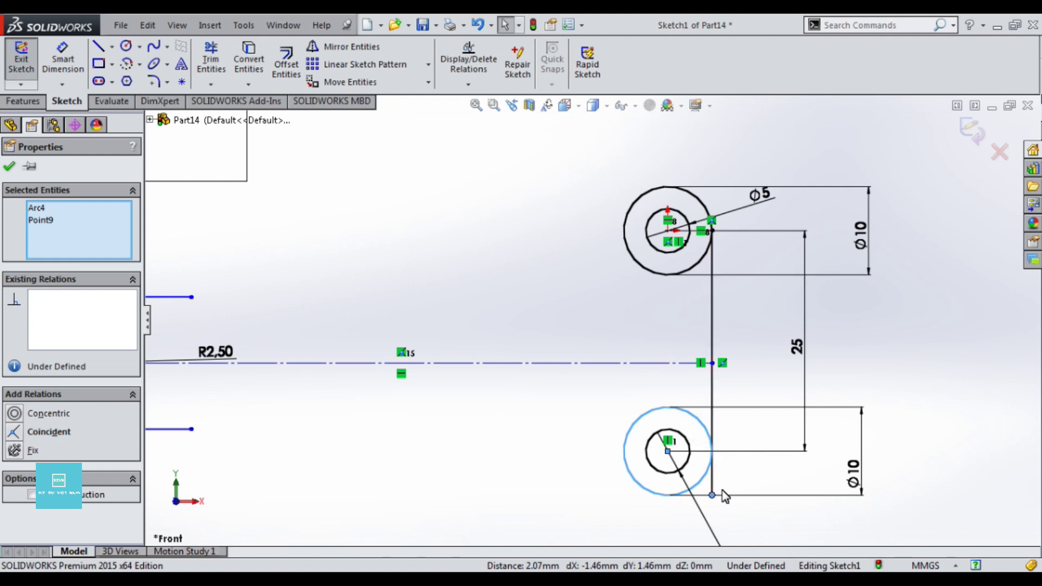
click(667, 510)
click(713, 494)
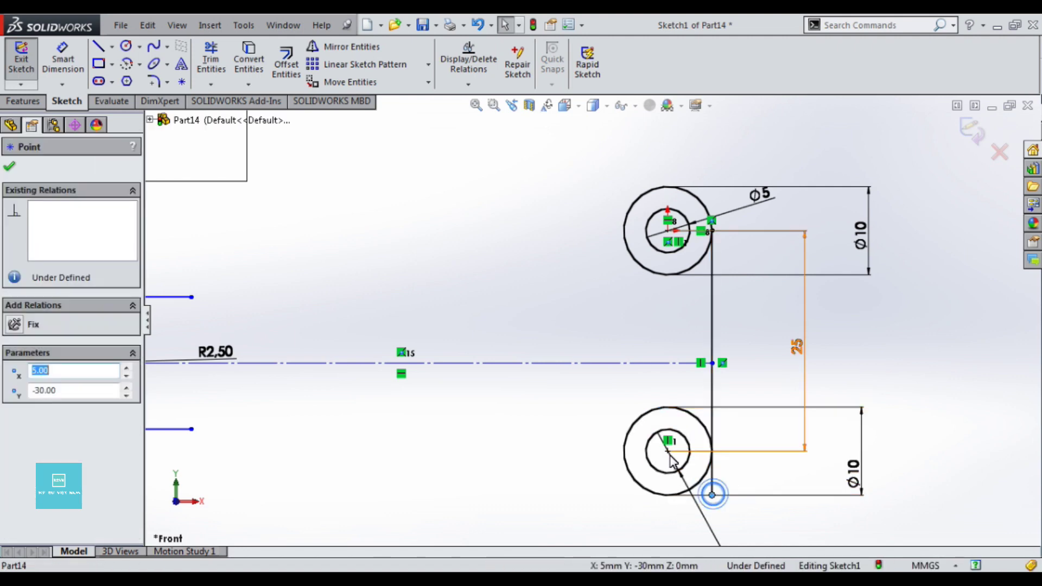
ctrl+click(668, 452)
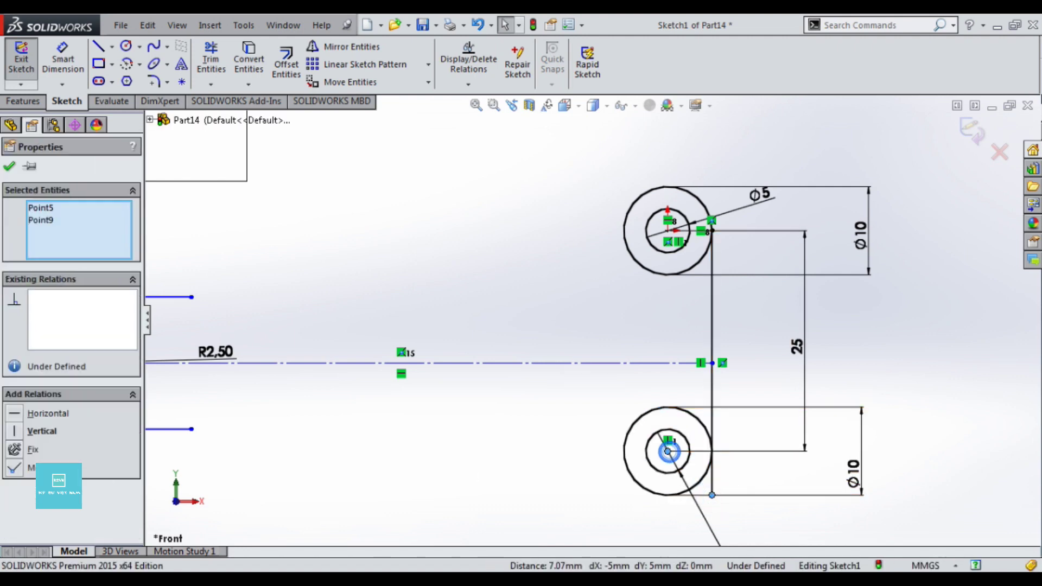
click(15, 415)
click(370, 476)
scroll(725, 317, up, 4)
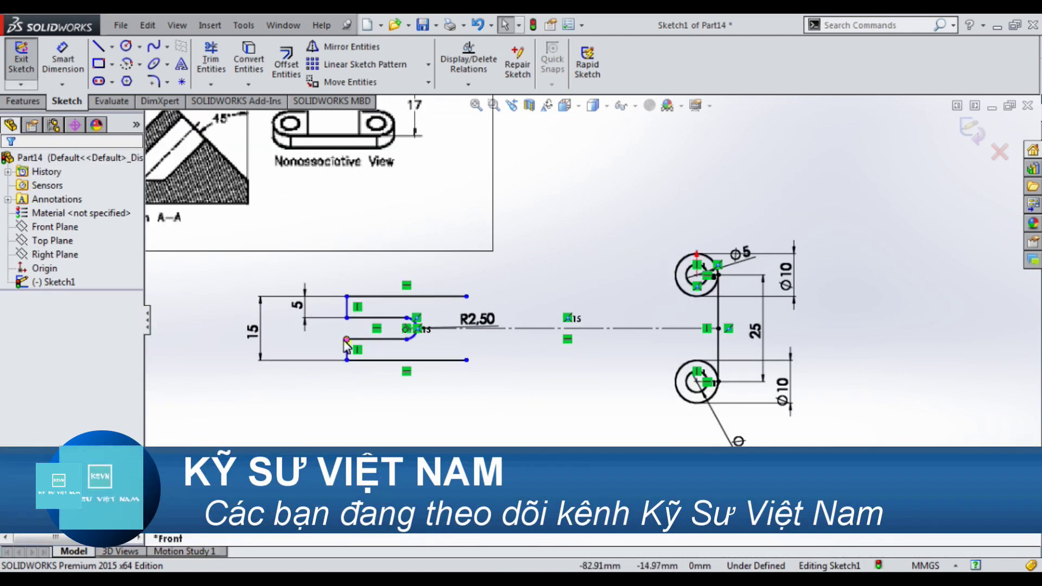
scroll(471, 379, up, 2)
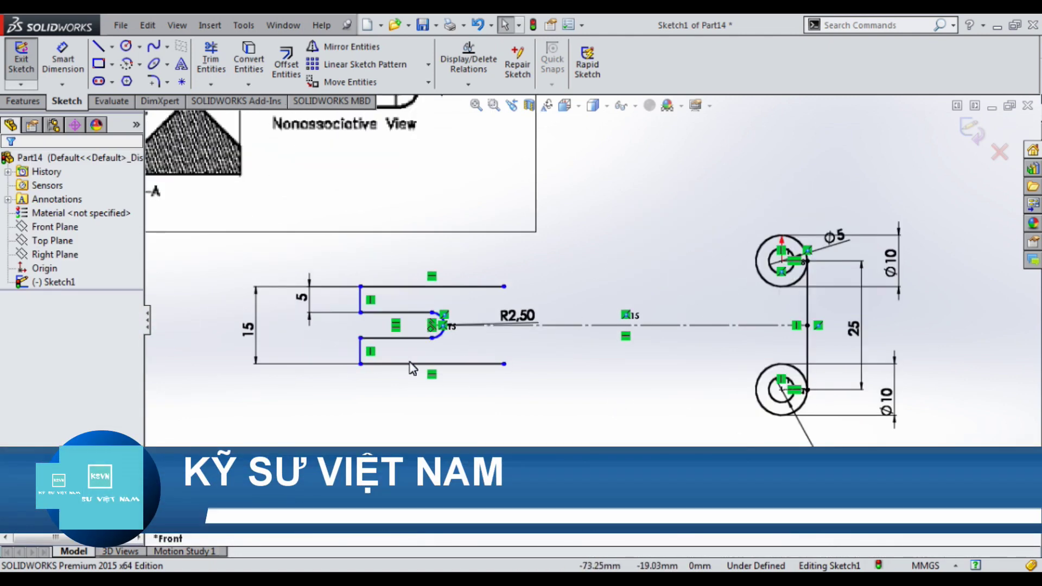
scroll(532, 336, up, 2)
scroll(567, 298, down, 1)
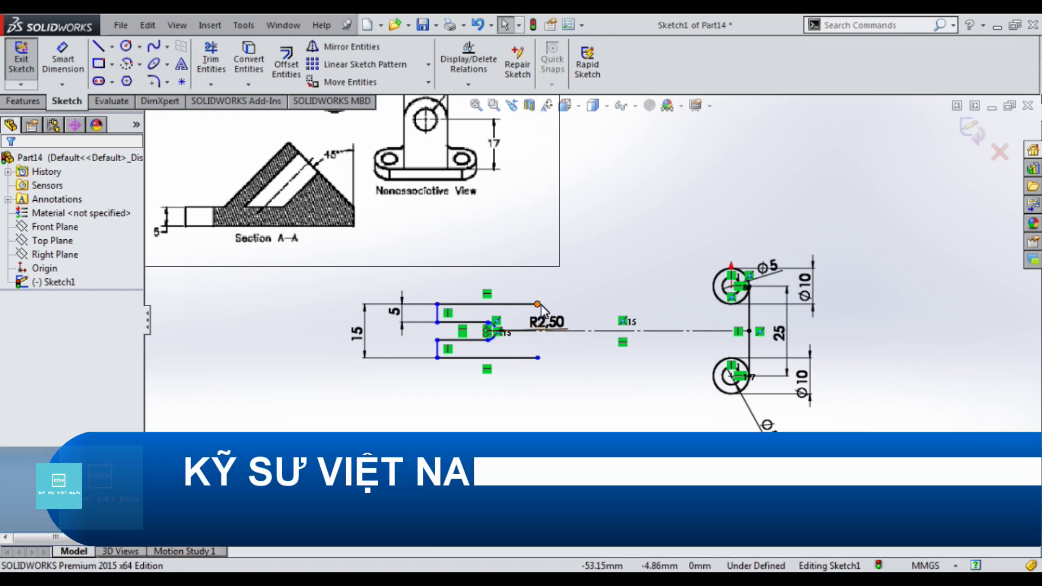
scroll(547, 301, up, 1)
scroll(547, 302, up, 1)
scroll(578, 315, up, 1)
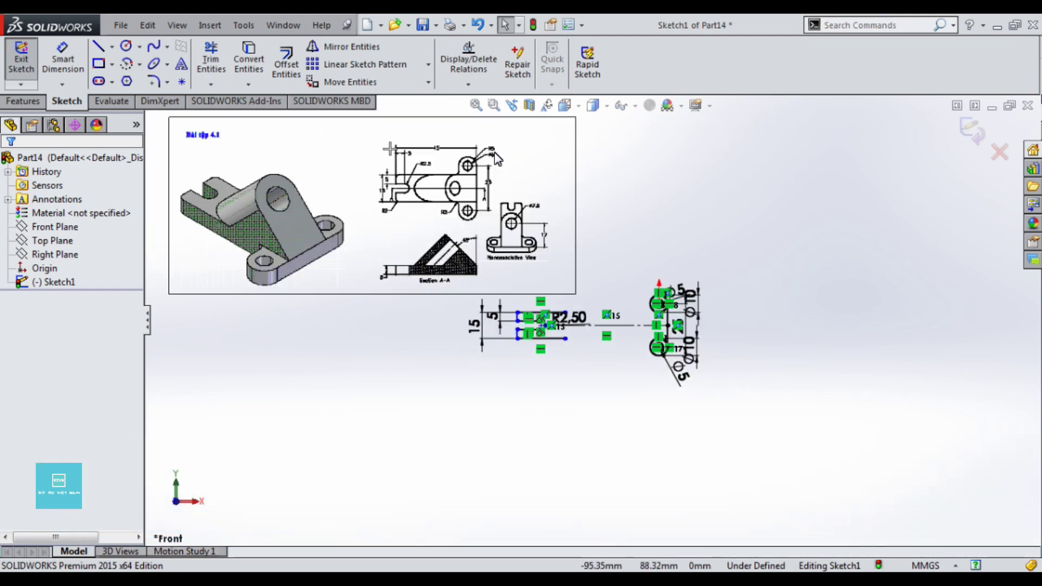
scroll(497, 159, down, 2)
scroll(612, 439, down, 2)
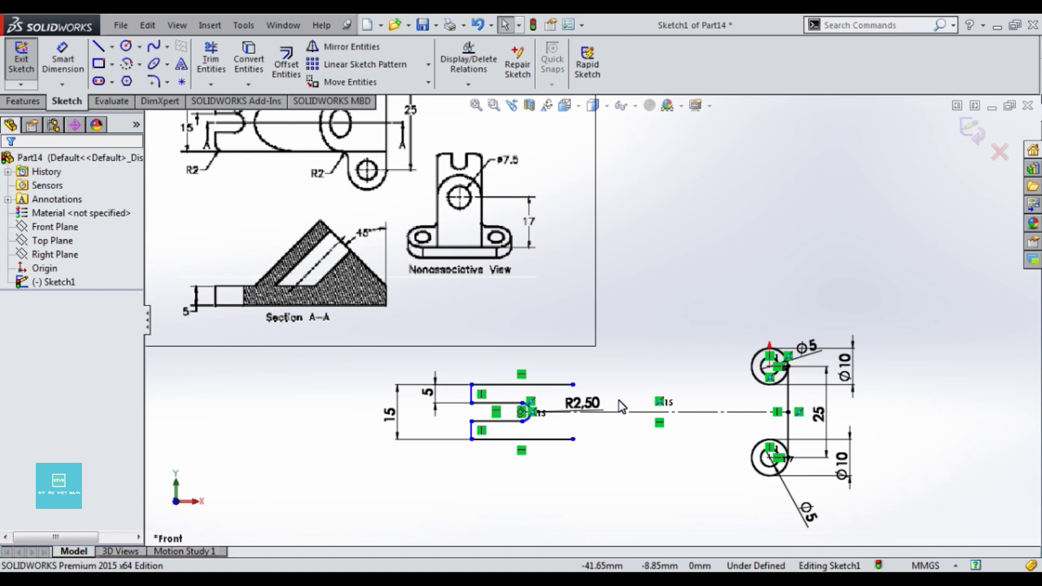
Drag the slot's top and bottom line ends rightward onto the upper and lower circles
scroll(622, 406, down, 2)
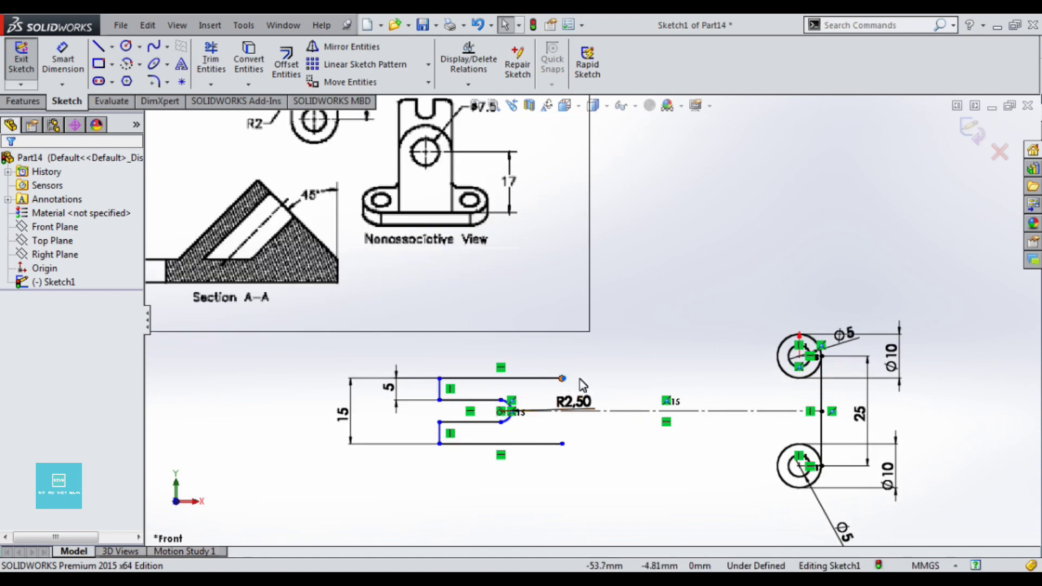
drag(563, 378, 742, 378)
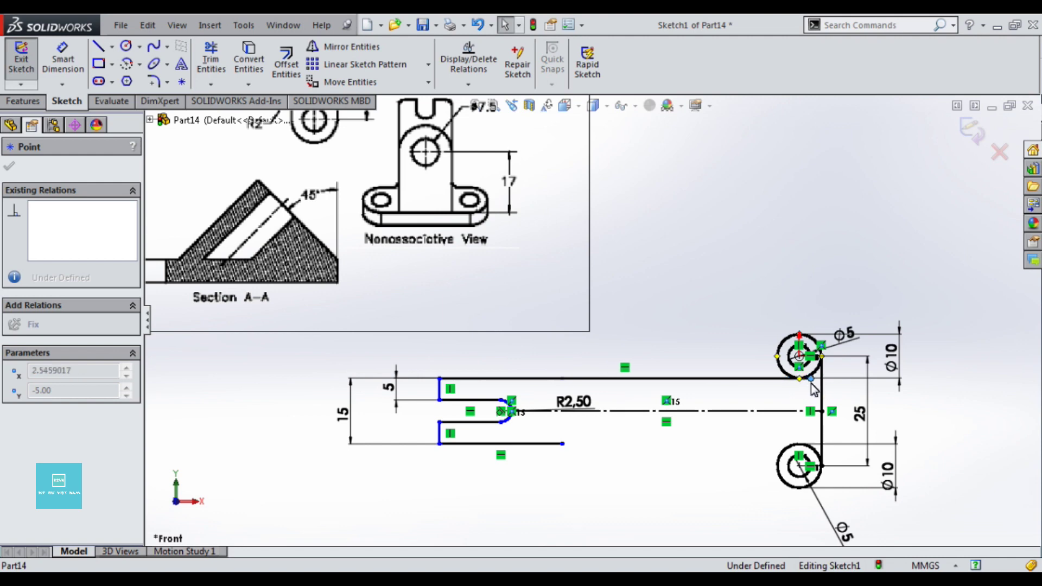
drag(813, 389, 799, 378)
drag(562, 444, 802, 451)
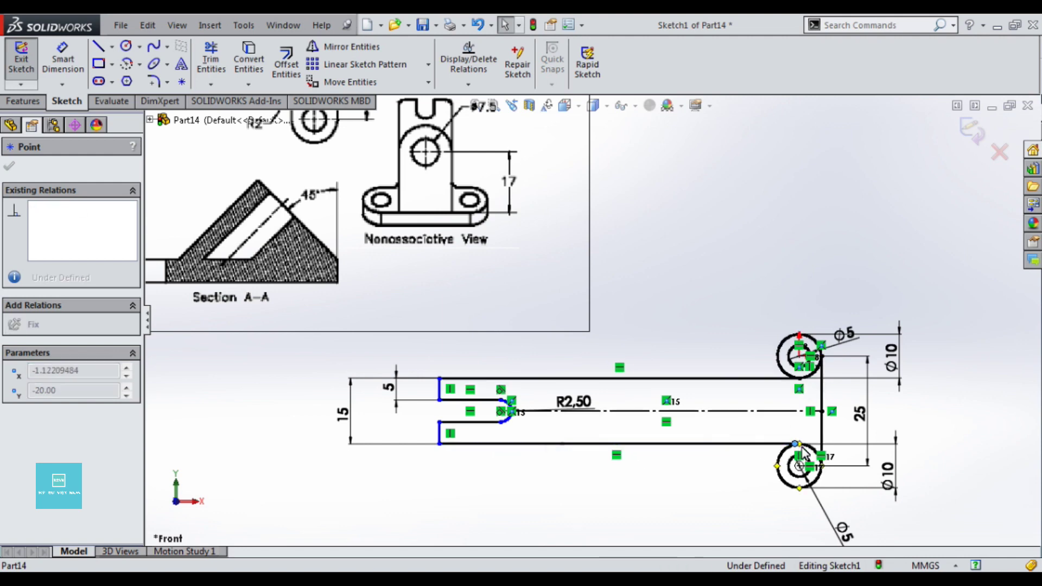
click(929, 459)
scroll(873, 391, down, 2)
scroll(820, 384, down, 2)
scroll(744, 373, up, 3)
scroll(543, 325, up, 2)
scroll(353, 203, down, 5)
scroll(353, 205, down, 2)
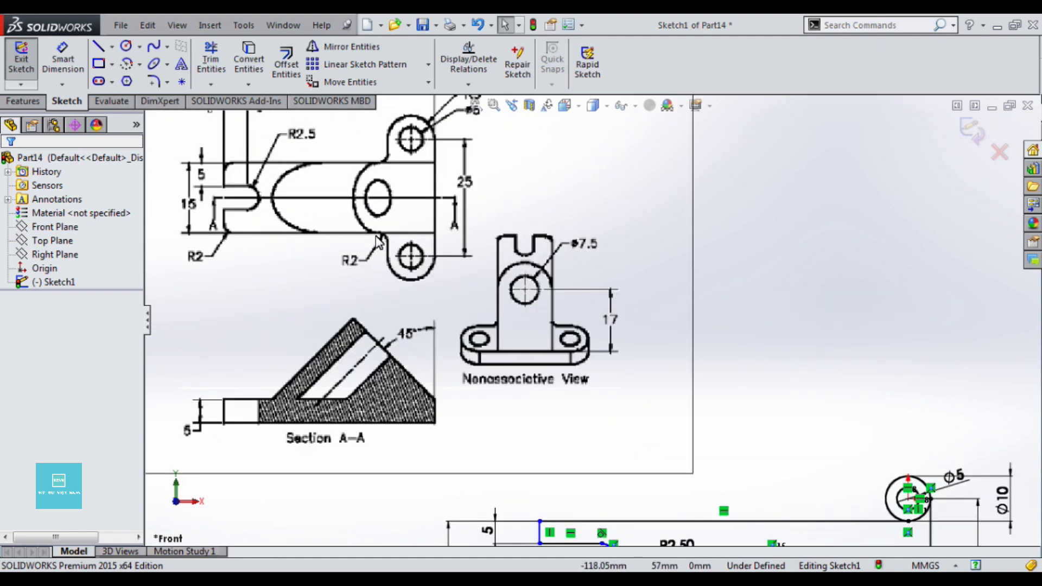
scroll(597, 320, up, 3)
scroll(809, 483, down, 3)
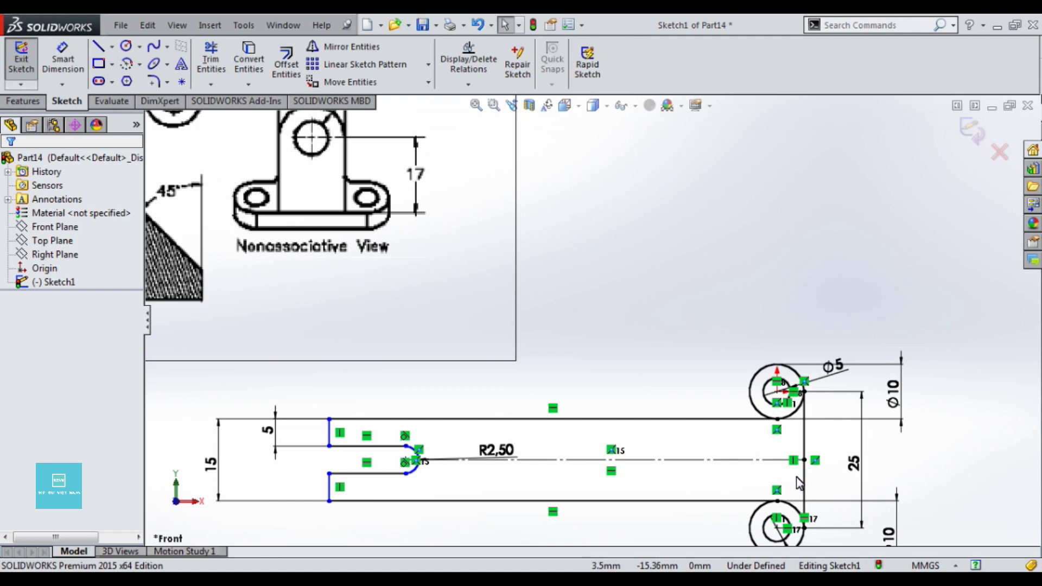
scroll(778, 476, up, 1)
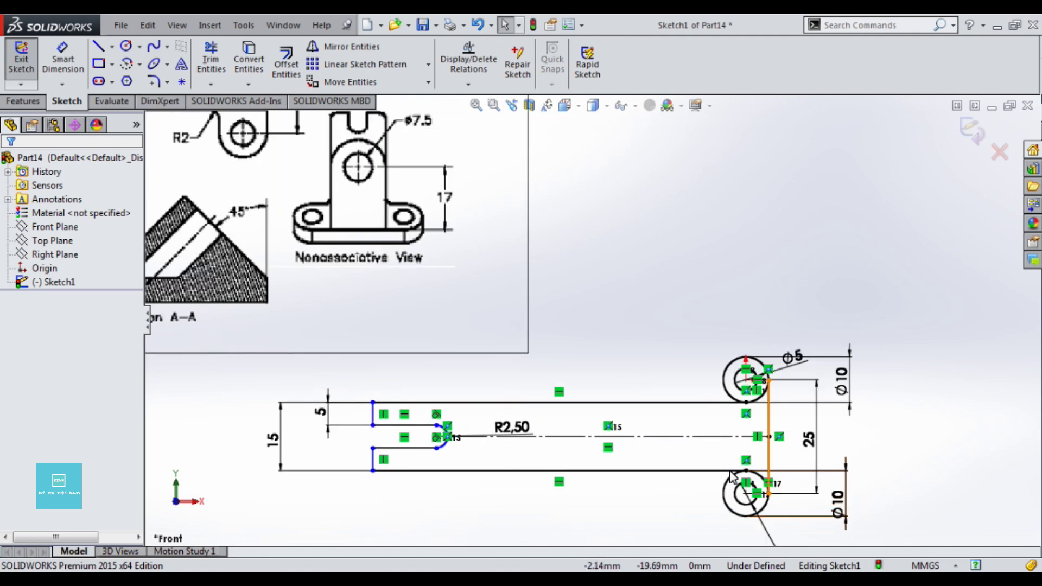
scroll(652, 466, up, 2)
scroll(638, 462, up, 2)
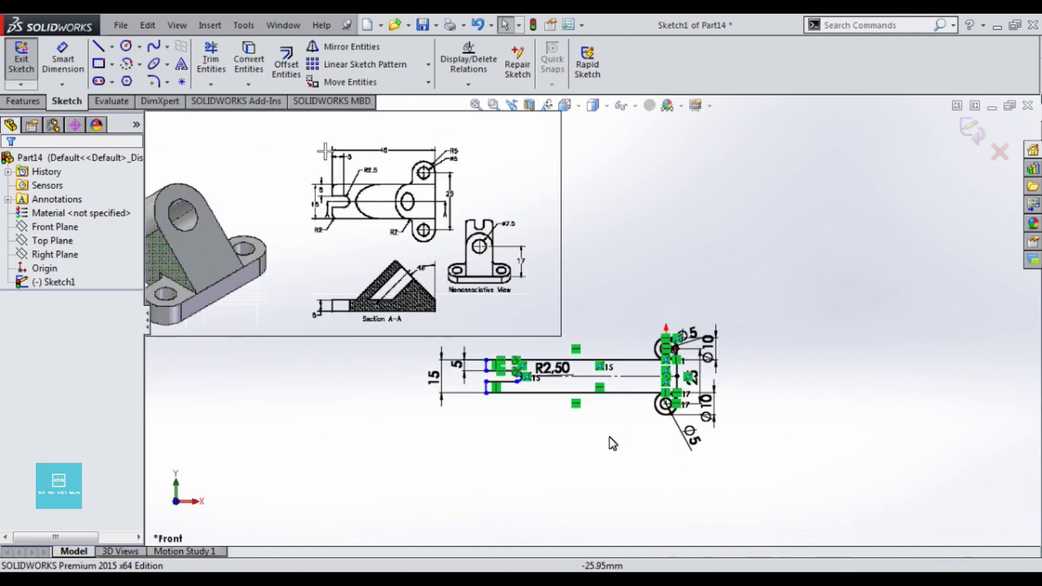
click(25, 101)
Dimension the overall length between the vertical lines, try 45, then undo back to 87.05
scroll(333, 118, down, 3)
scroll(332, 117, down, 2)
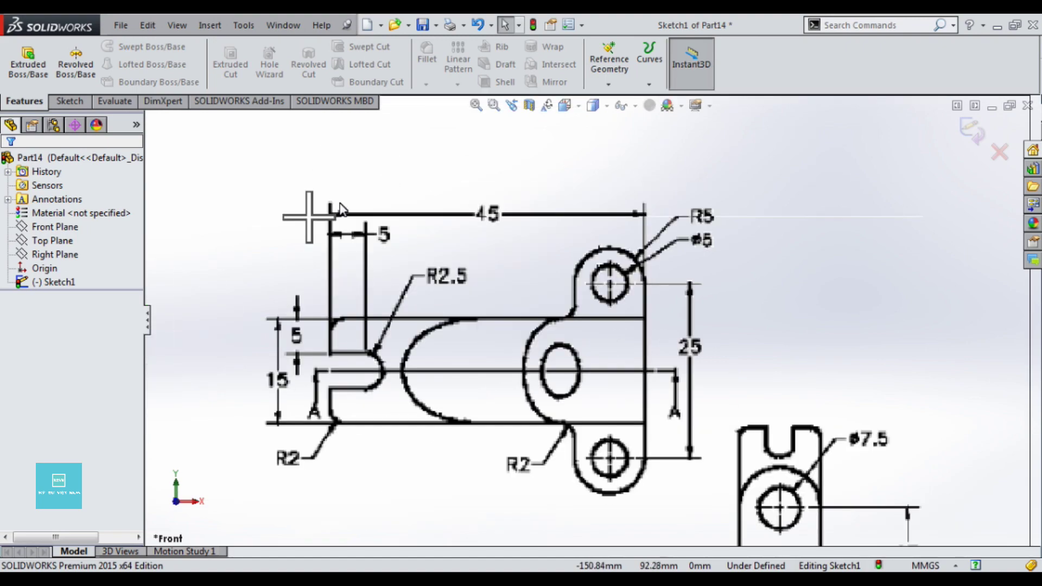
scroll(464, 180, up, 3)
scroll(488, 217, up, 3)
scroll(678, 434, up, 2)
scroll(695, 458, up, 2)
scroll(692, 459, down, 3)
scroll(624, 434, down, 1)
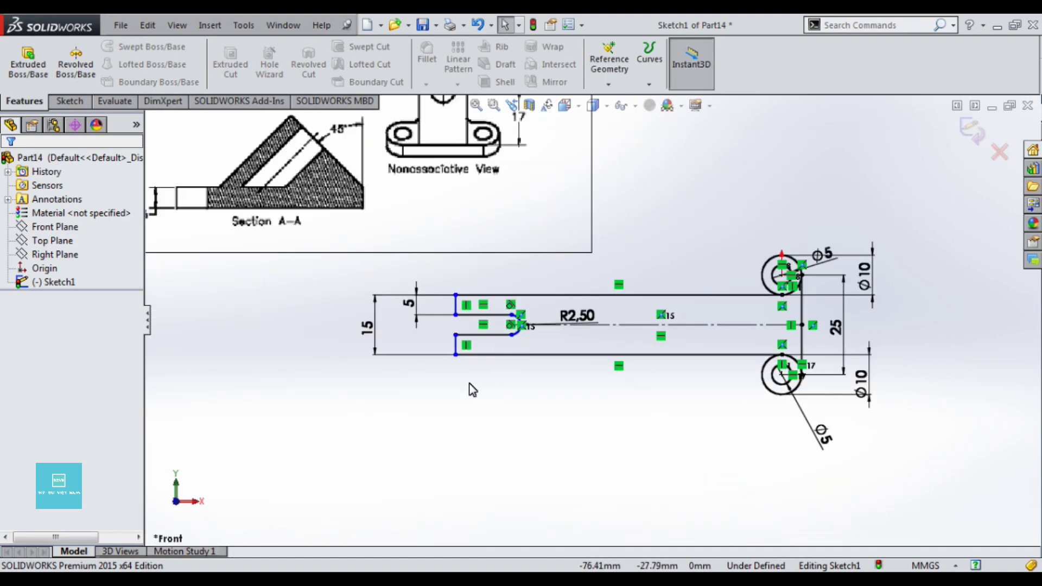
click(456, 348)
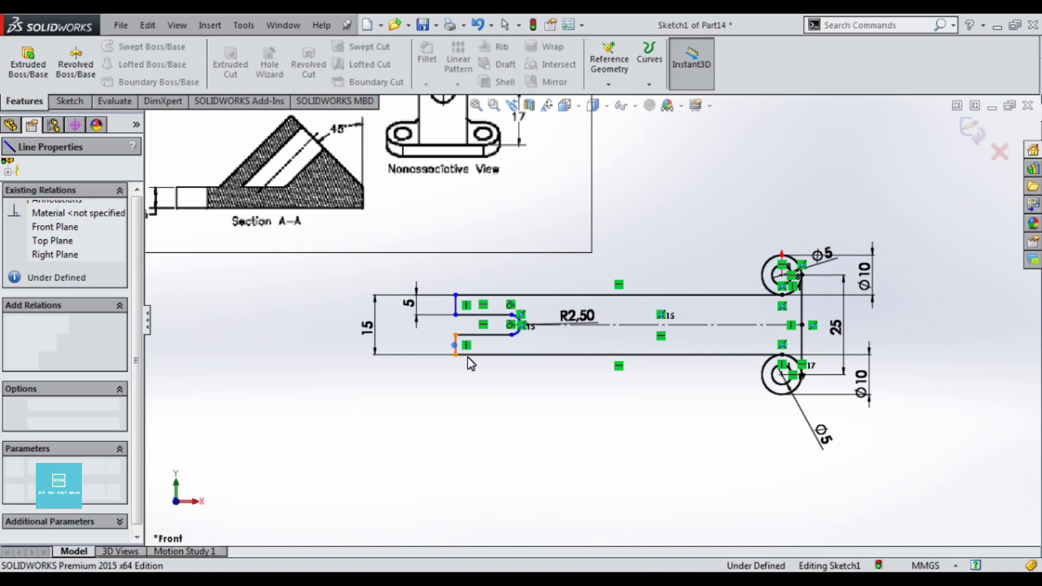
click(802, 343)
click(668, 459)
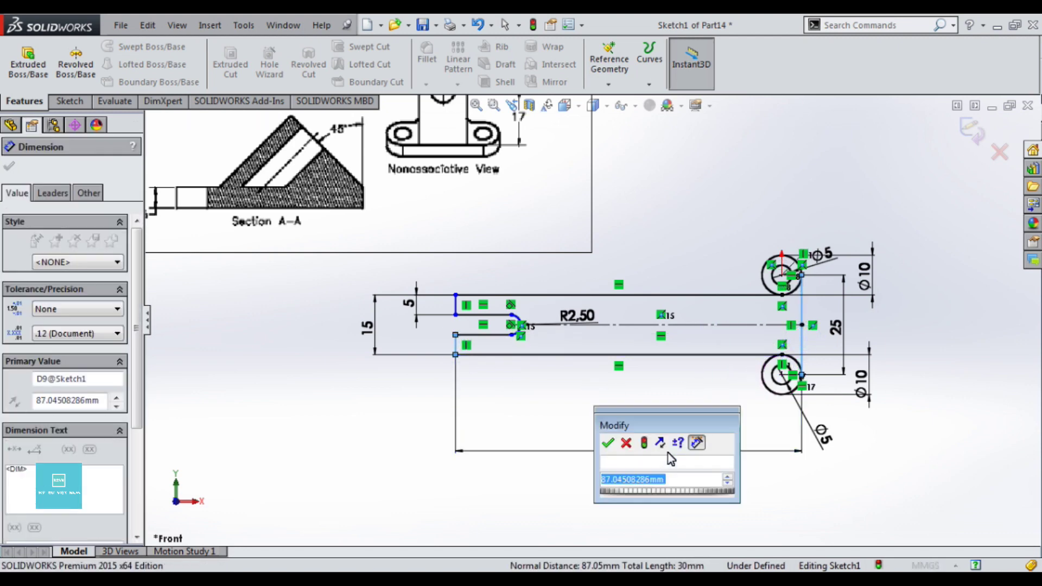
text(45)
key(Return)
key(Escape)
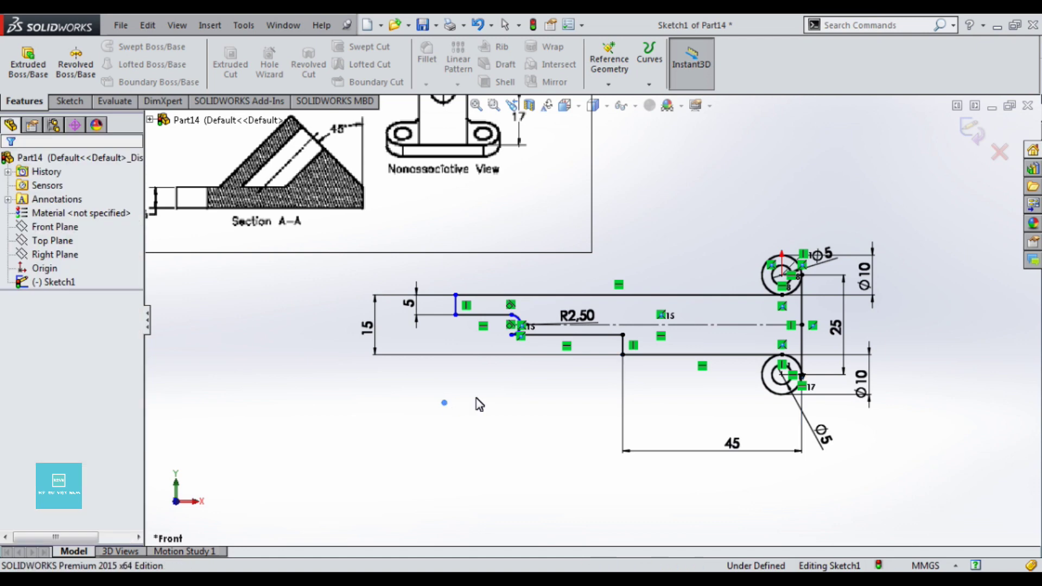
scroll(536, 375, down, 2)
key(ctrl+z)
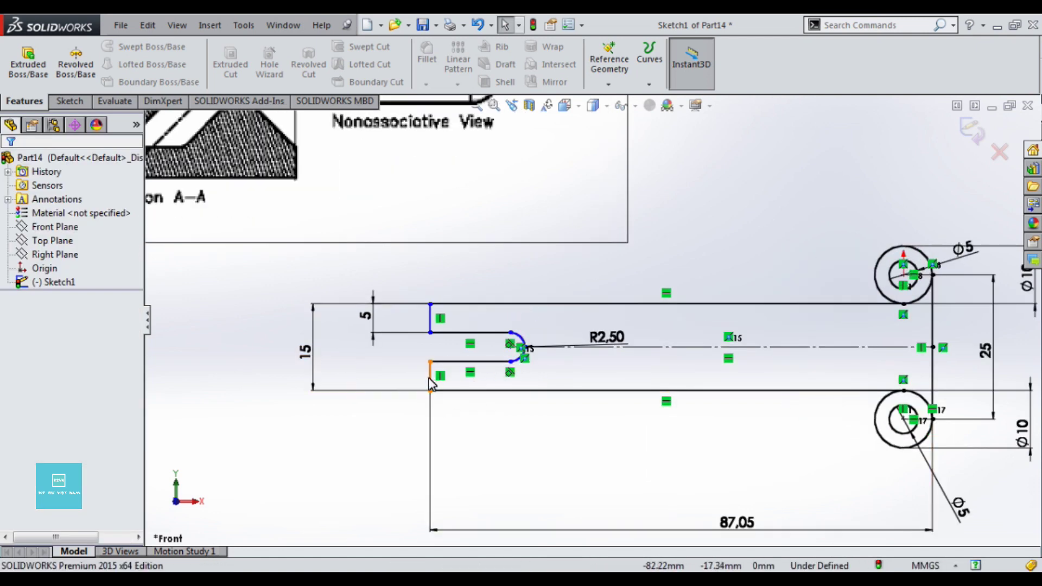
Make the two short vertical edges beside the slot opening collinear
click(431, 379)
ctrl+click(430, 321)
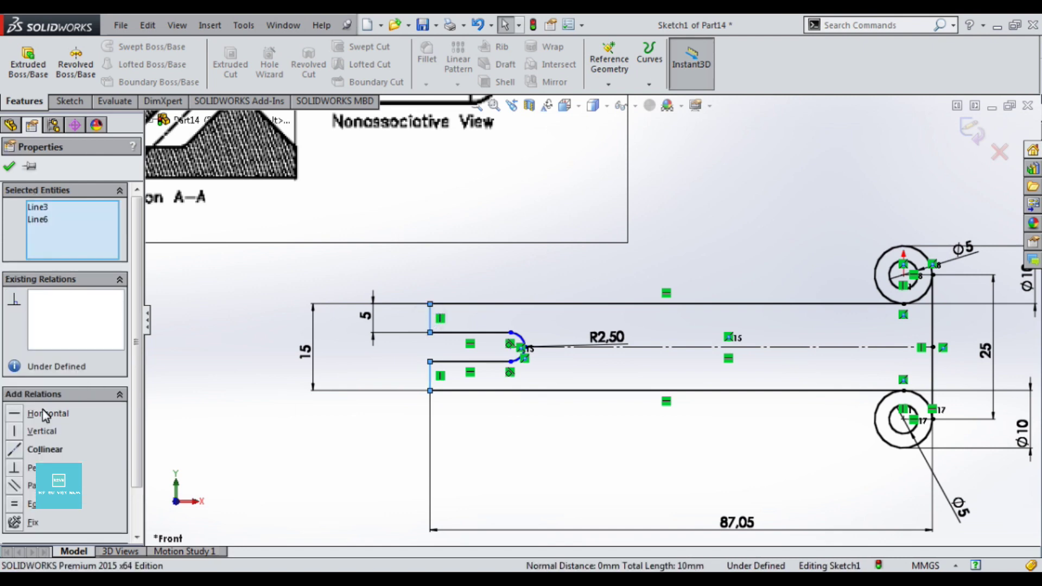
click(352, 469)
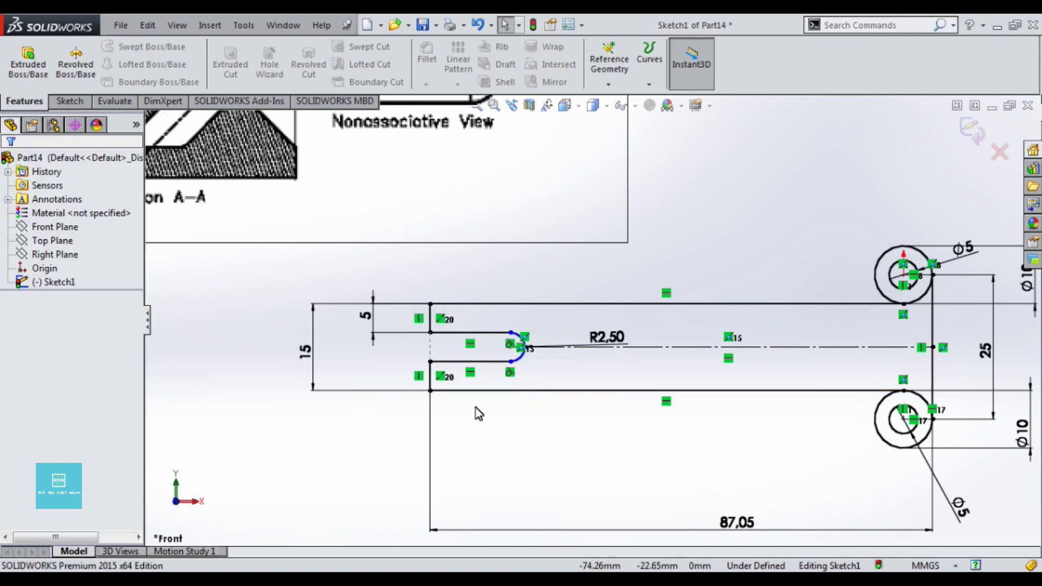
scroll(477, 414, up, 3)
scroll(477, 414, up, 2)
scroll(439, 209, down, 2)
scroll(428, 191, down, 4)
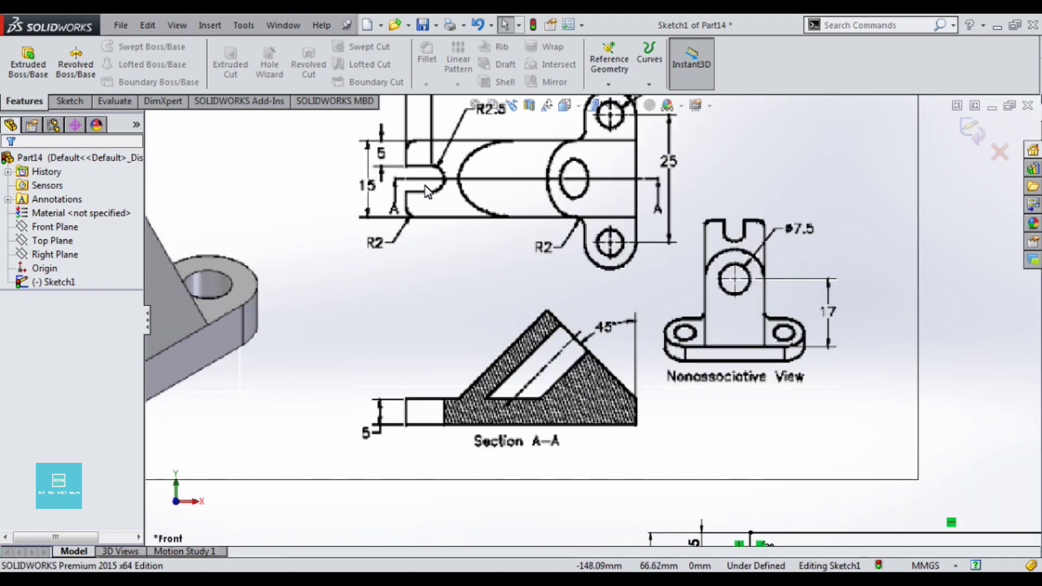
Dimension the slot's lower straight edge at 5 mm, fully defining Sketch1
scroll(424, 212, up, 2)
scroll(480, 167, down, 3)
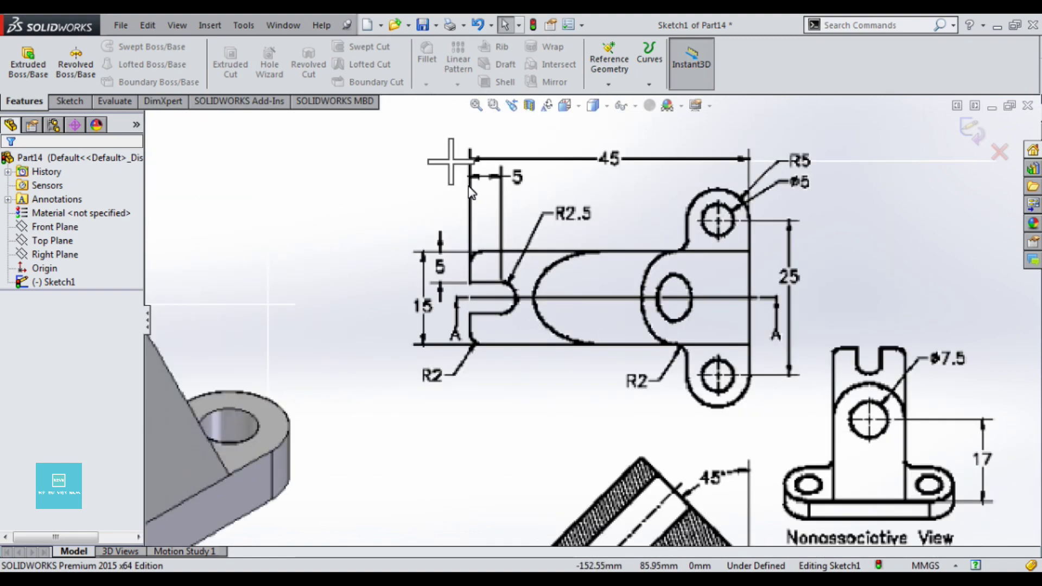
scroll(427, 204, up, 3)
scroll(428, 204, up, 2)
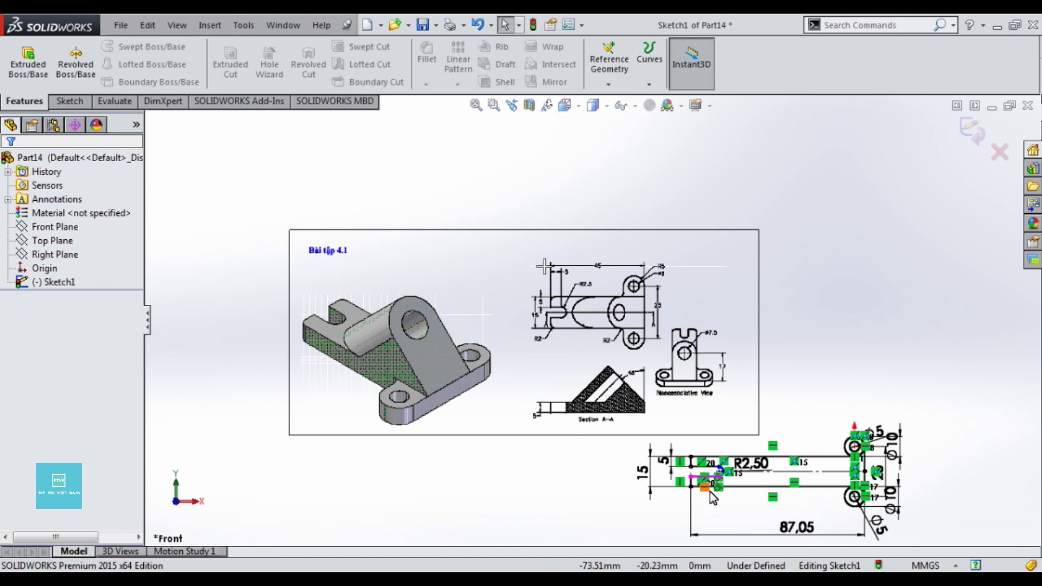
scroll(701, 492, down, 5)
scroll(695, 425, down, 2)
scroll(624, 361, down, 2)
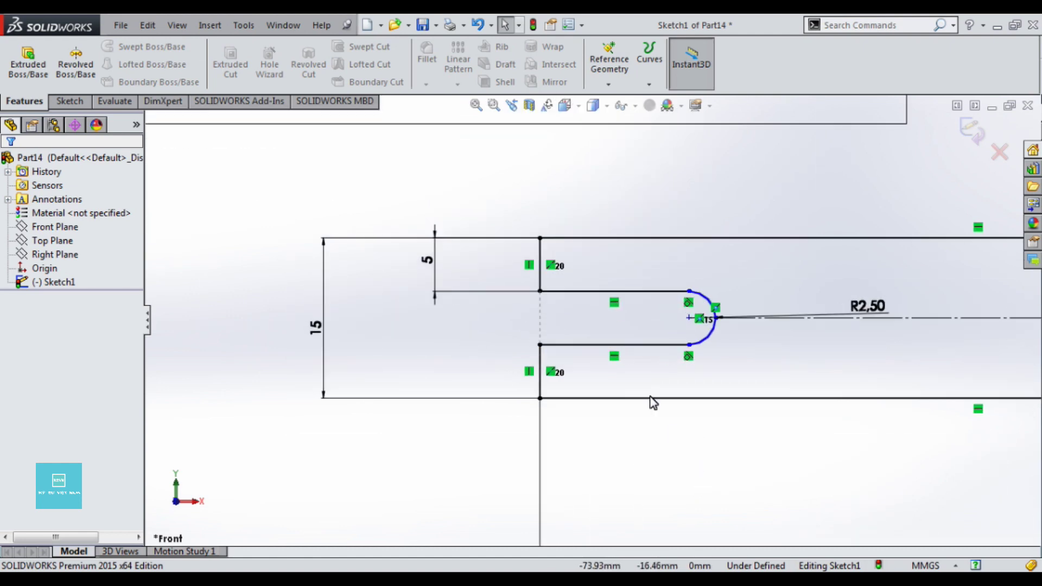
key(d)
click(655, 345)
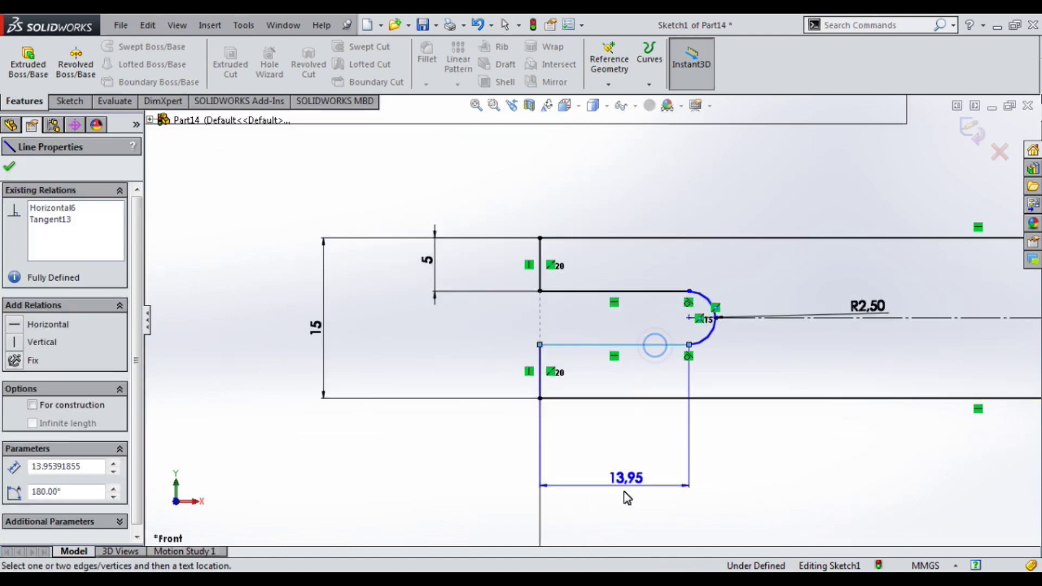
click(615, 488)
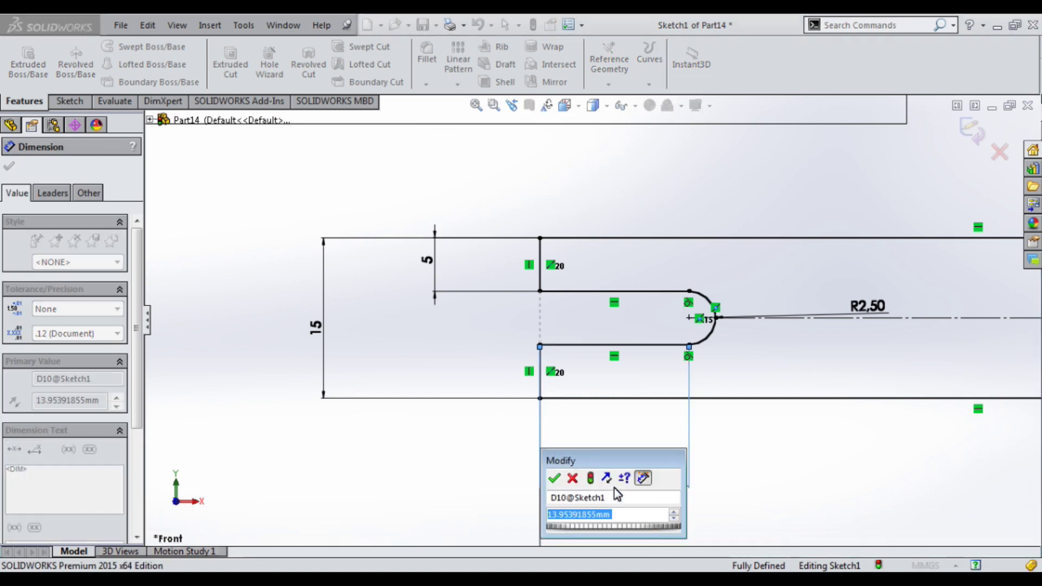
text(5)
key(Return)
scroll(679, 411, up, 2)
scroll(679, 414, up, 3)
scroll(653, 388, up, 1)
scroll(653, 388, up, 2)
scroll(492, 246, down, 2)
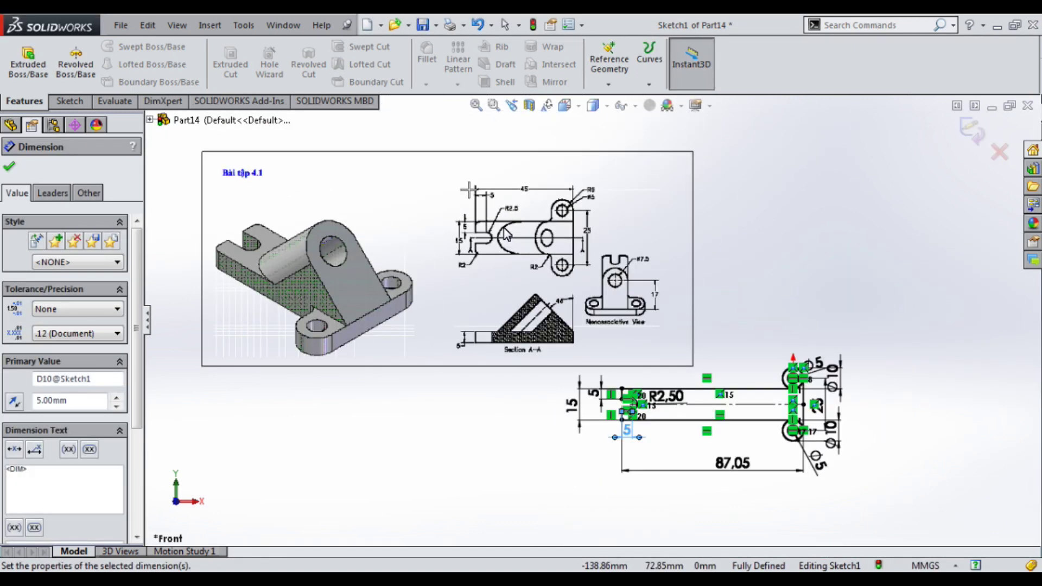
scroll(492, 246, down, 2)
scroll(493, 245, down, 2)
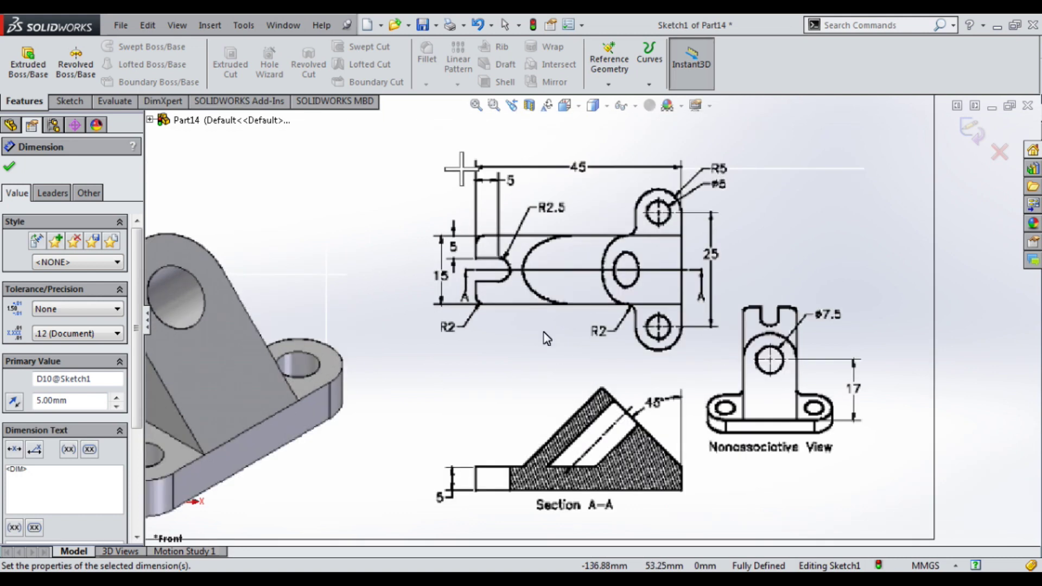
scroll(508, 184, up, 1)
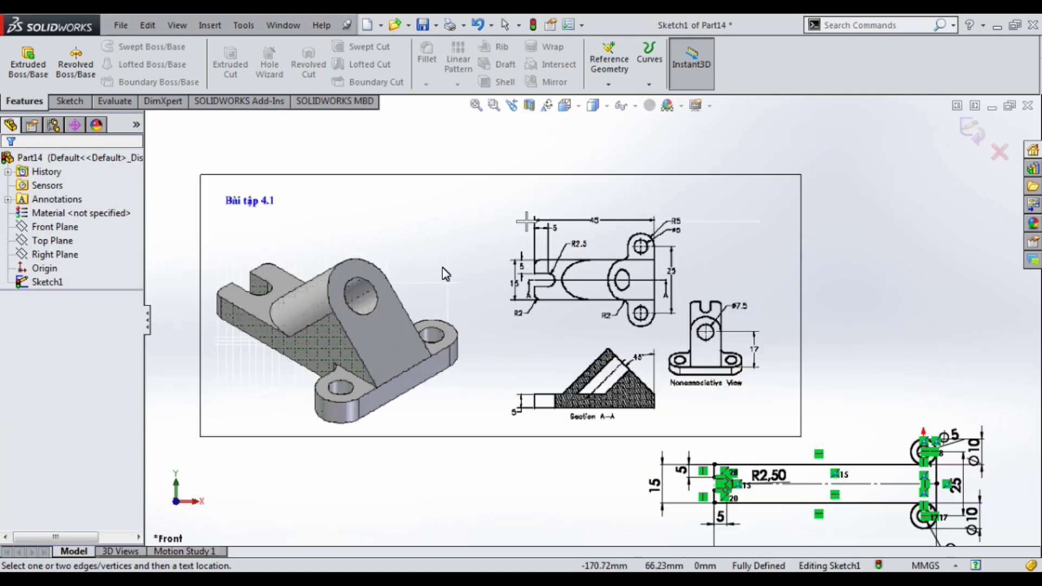
scroll(597, 326, up, 2)
scroll(574, 261, down, 3)
scroll(608, 396, up, 2)
scroll(640, 466, down, 1)
scroll(564, 348, up, 2)
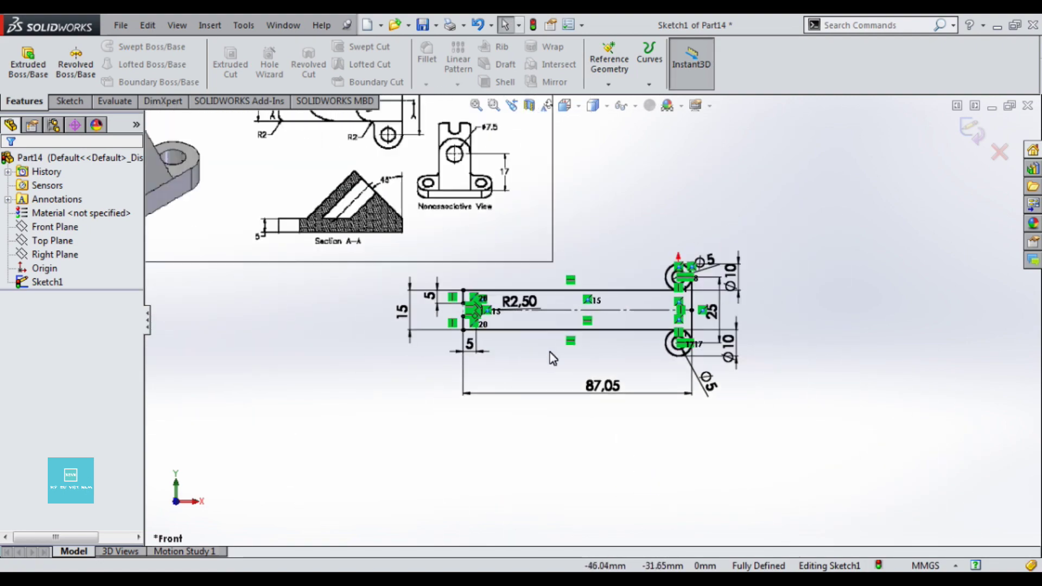
scroll(515, 315, up, 2)
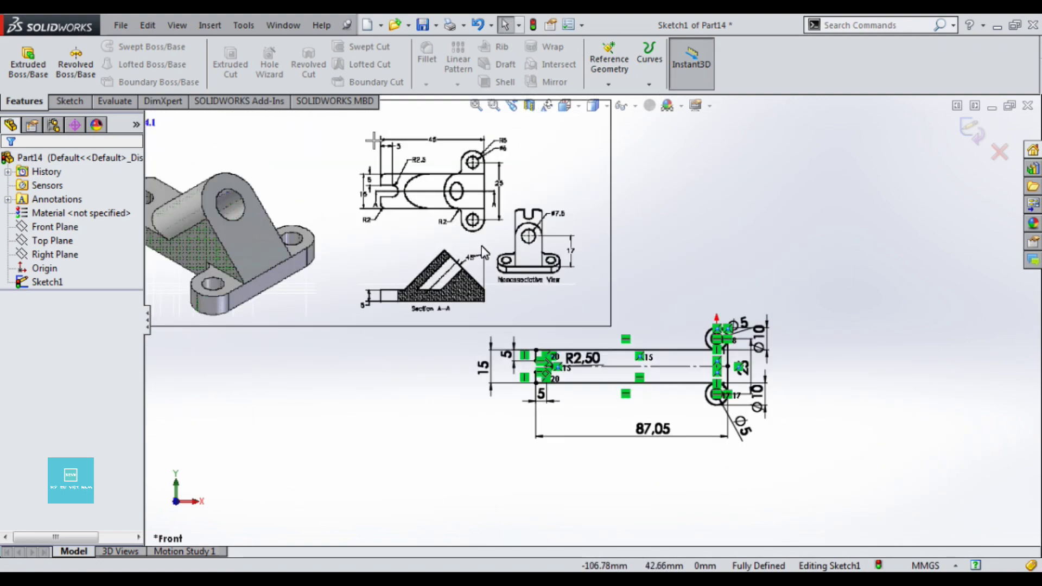
Place the overall length dimension below the sketch and change it from 87.05 to 45 mm
click(650, 426)
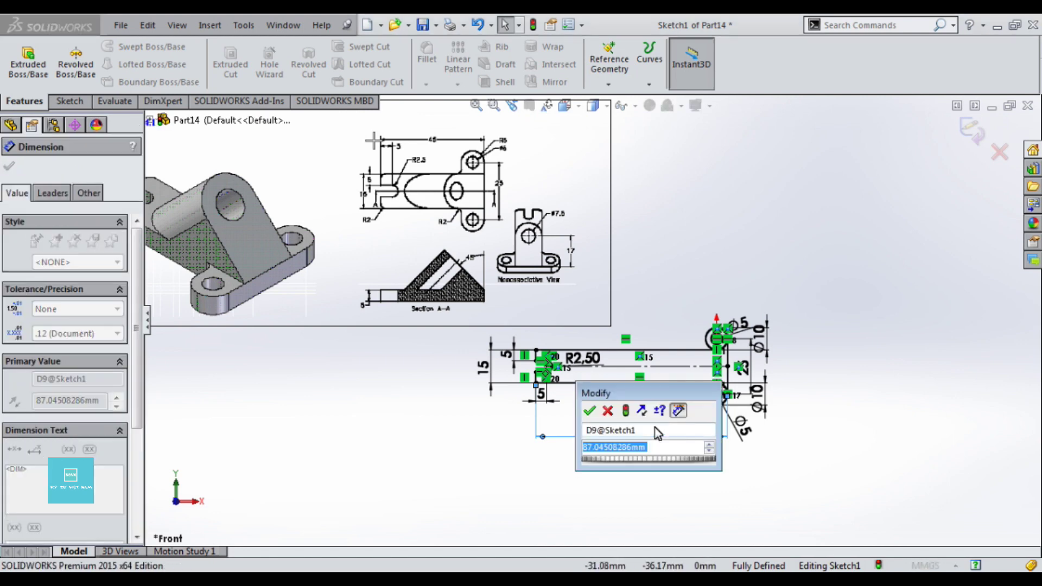
text(45)
key(Return)
key(Escape)
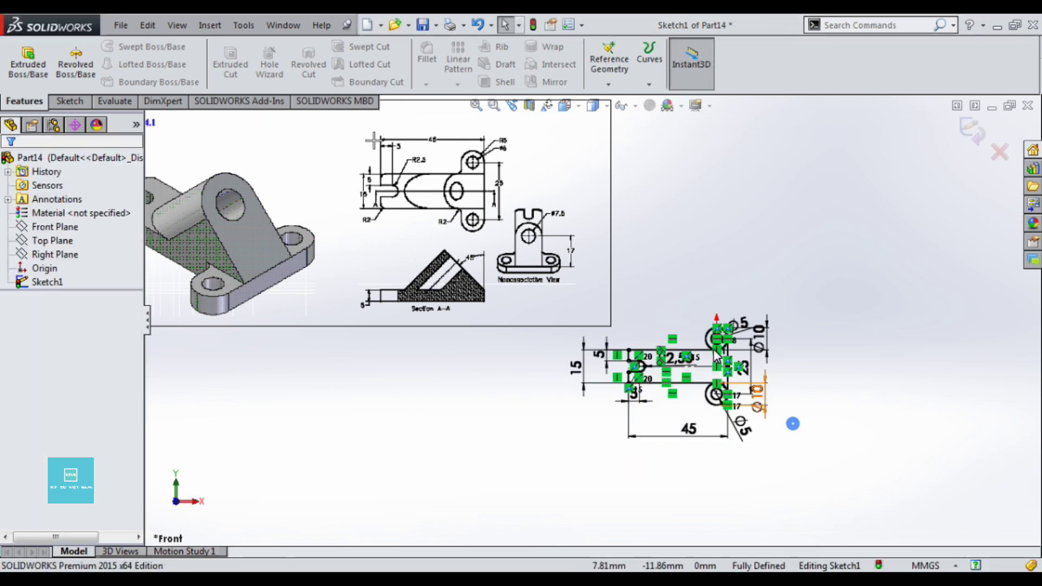
scroll(679, 336, down, 3)
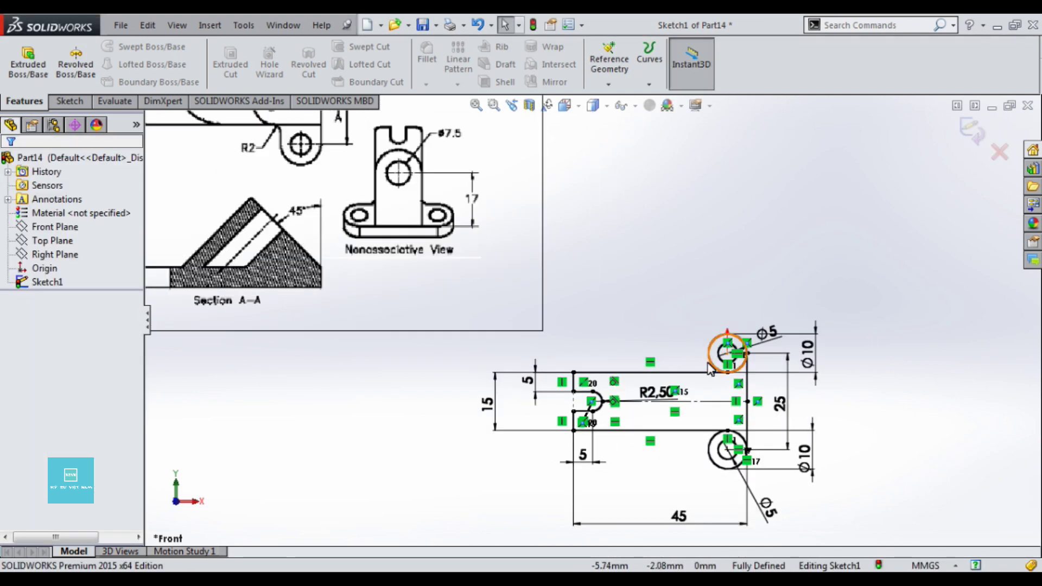
scroll(710, 369, down, 2)
scroll(649, 365, down, 2)
scroll(568, 293, up, 3)
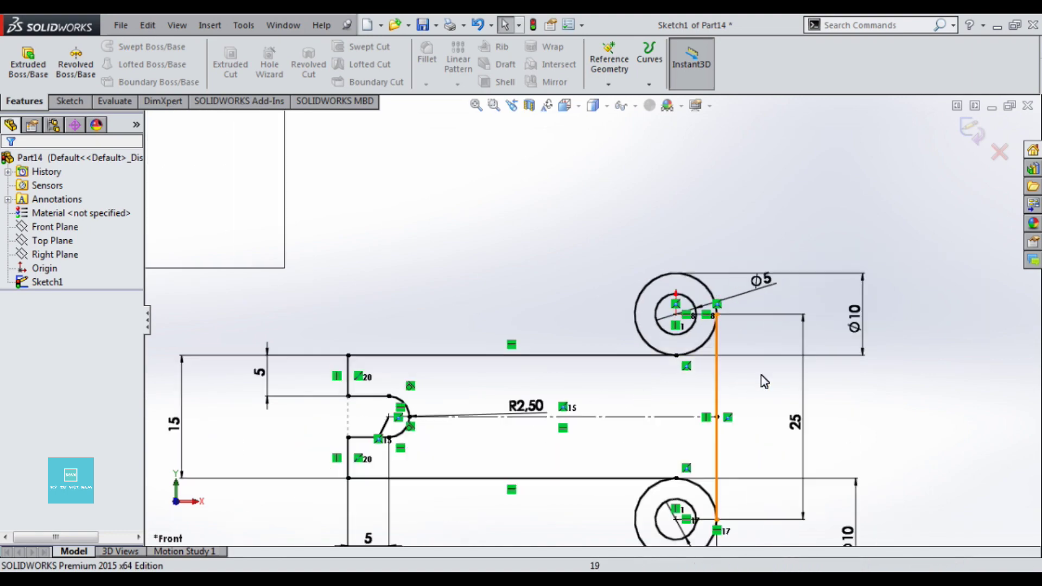
scroll(632, 334, up, 2)
scroll(455, 304, down, 3)
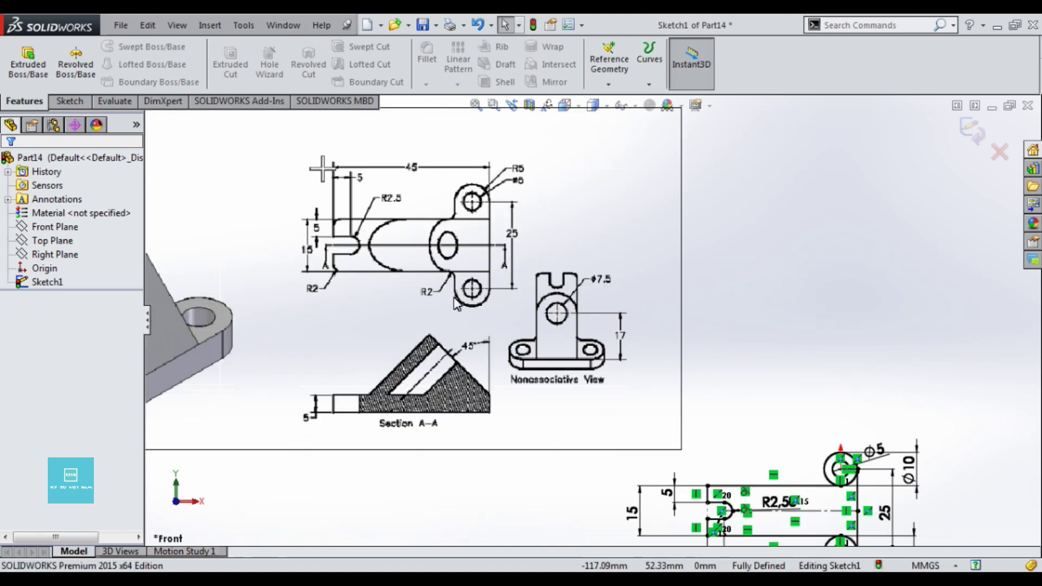
scroll(455, 304, down, 2)
scroll(489, 307, up, 3)
scroll(694, 423, up, 1)
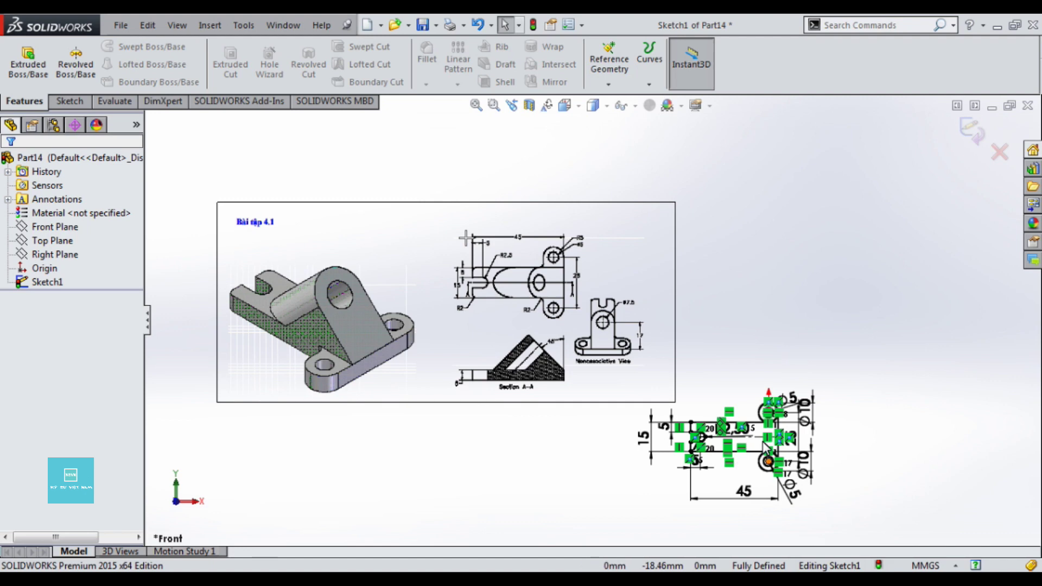
scroll(700, 412, down, 2)
scroll(719, 365, down, 2)
scroll(719, 364, down, 3)
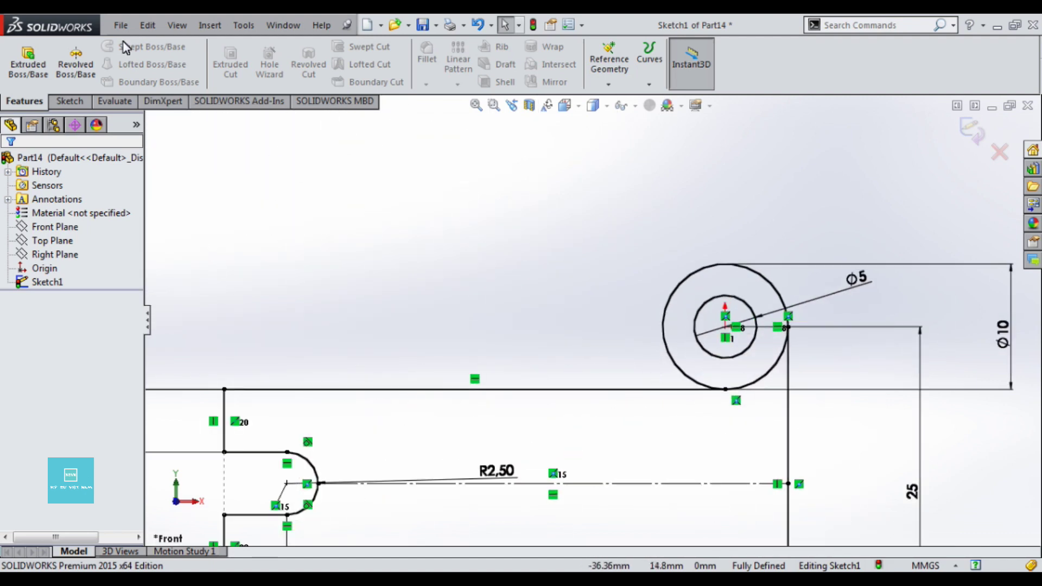
Start a sketch fillet on the top horizontal edge, then cancel it without applying
right_click(52, 285)
click(422, 220)
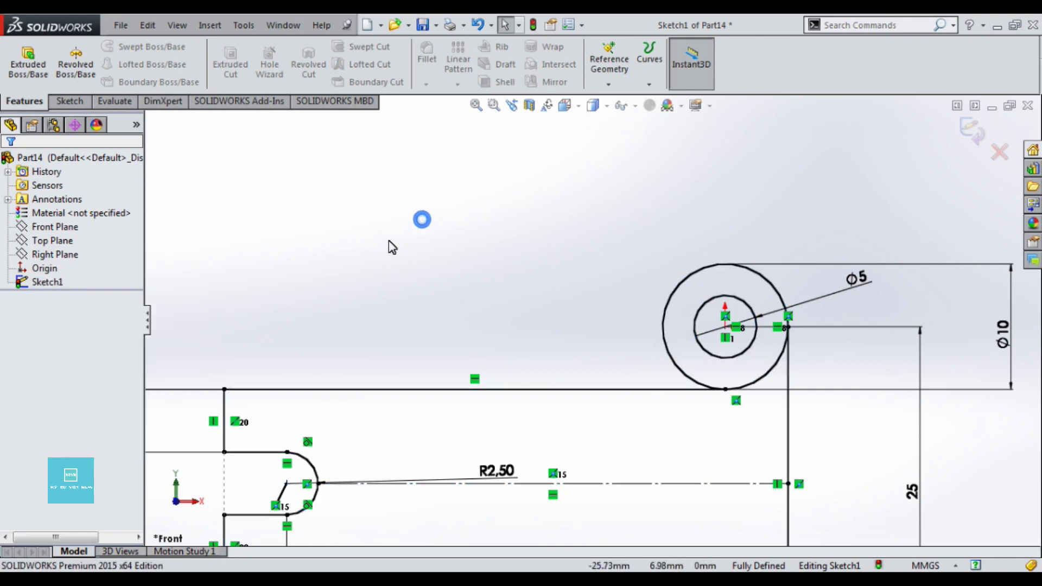
click(70, 101)
click(153, 81)
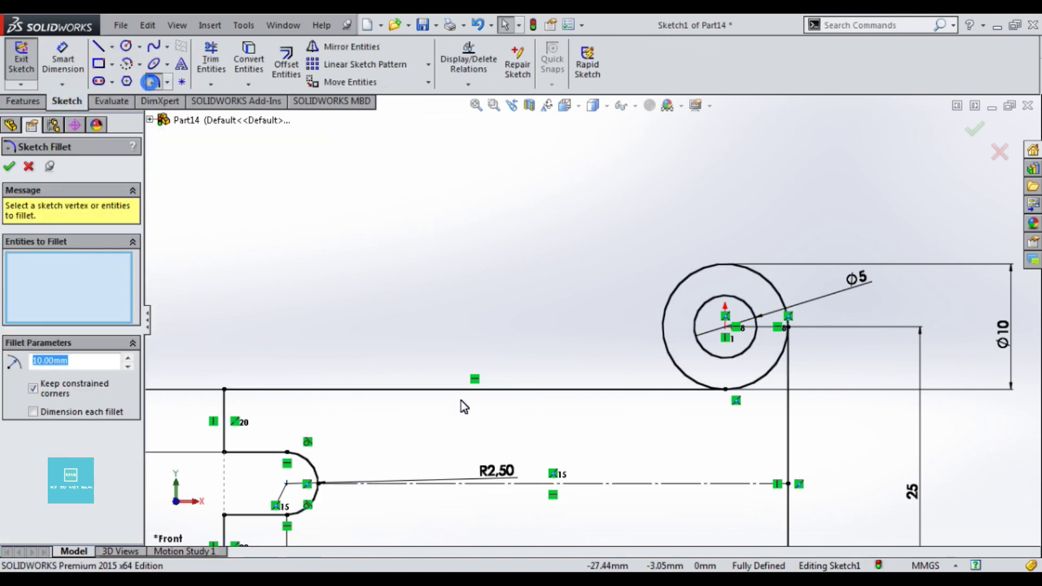
text(2)
click(675, 390)
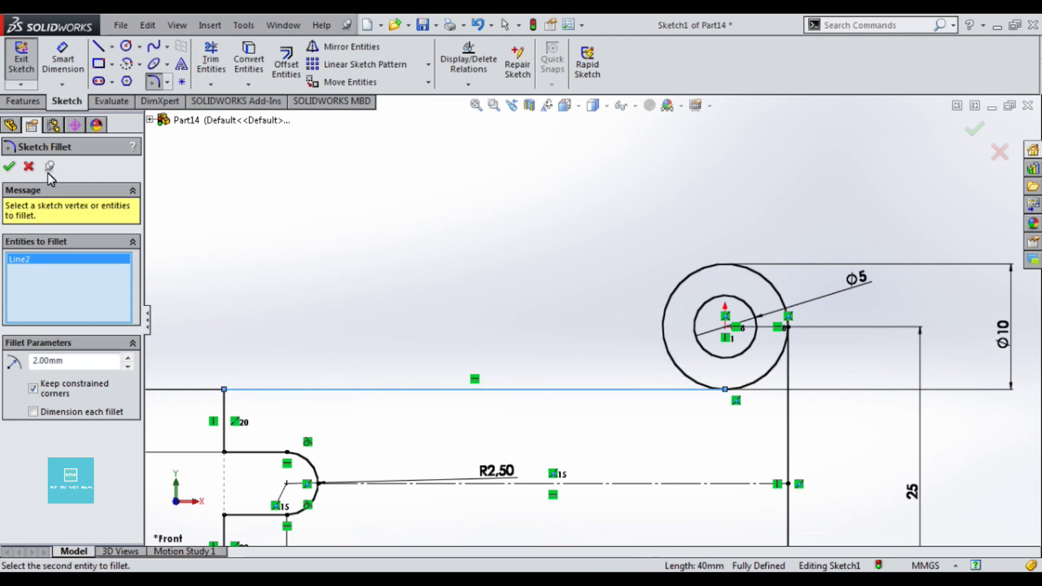
key(Escape)
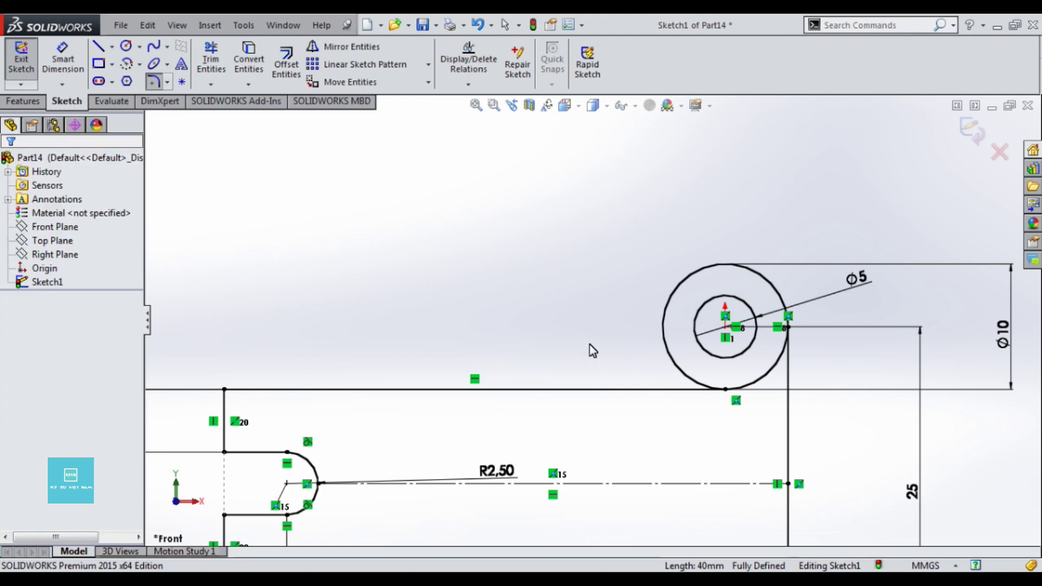
scroll(589, 349, up, 1)
scroll(591, 350, up, 1)
scroll(620, 352, up, 1)
scroll(621, 351, down, 2)
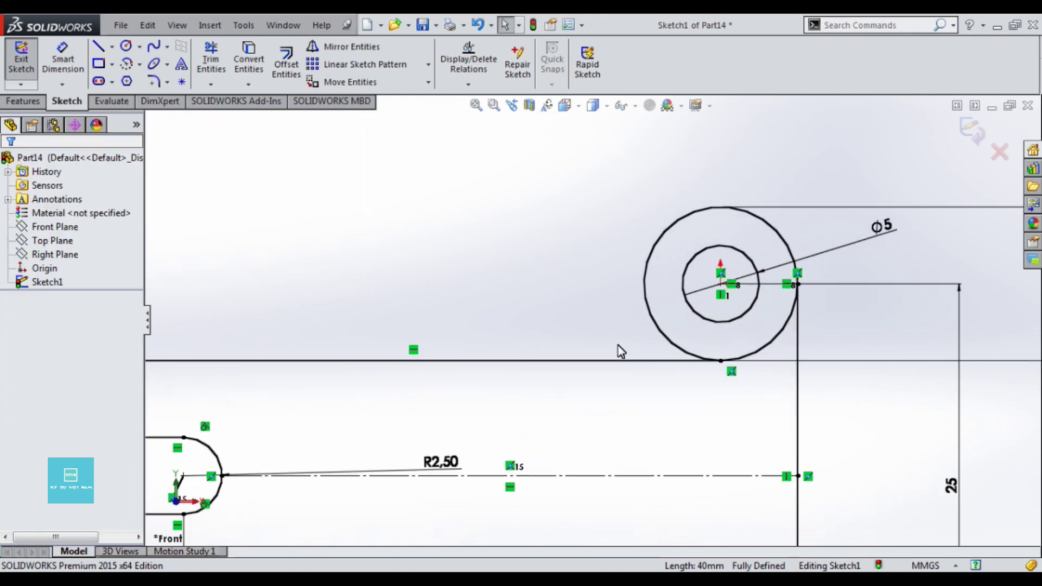
scroll(618, 351, down, 2)
Draw a small circle between the large circle and the horizontal edge line
key(c)
click(562, 309)
click(585, 334)
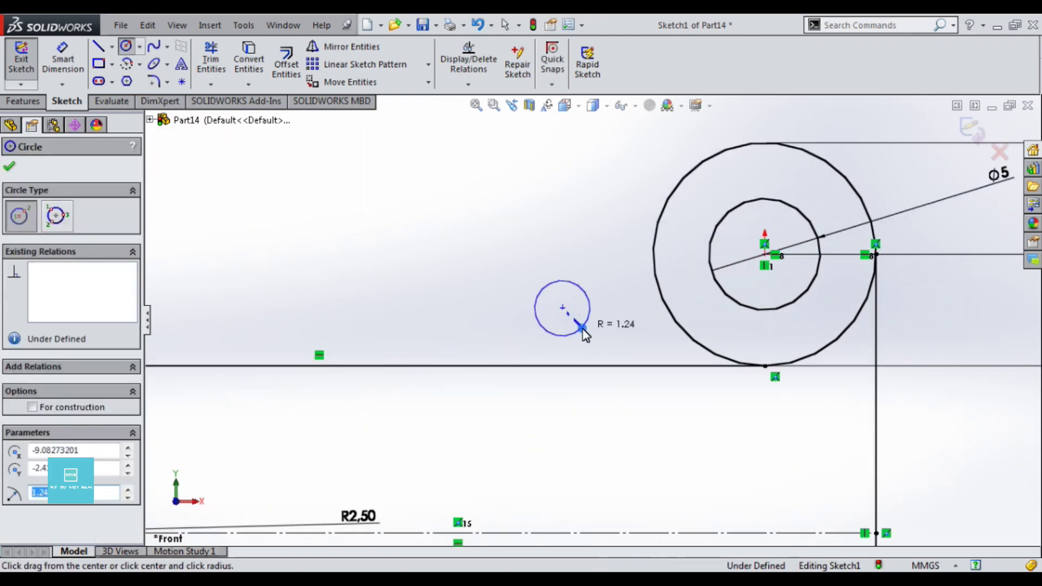
scroll(597, 311, up, 1)
scroll(597, 312, up, 2)
scroll(592, 312, down, 1)
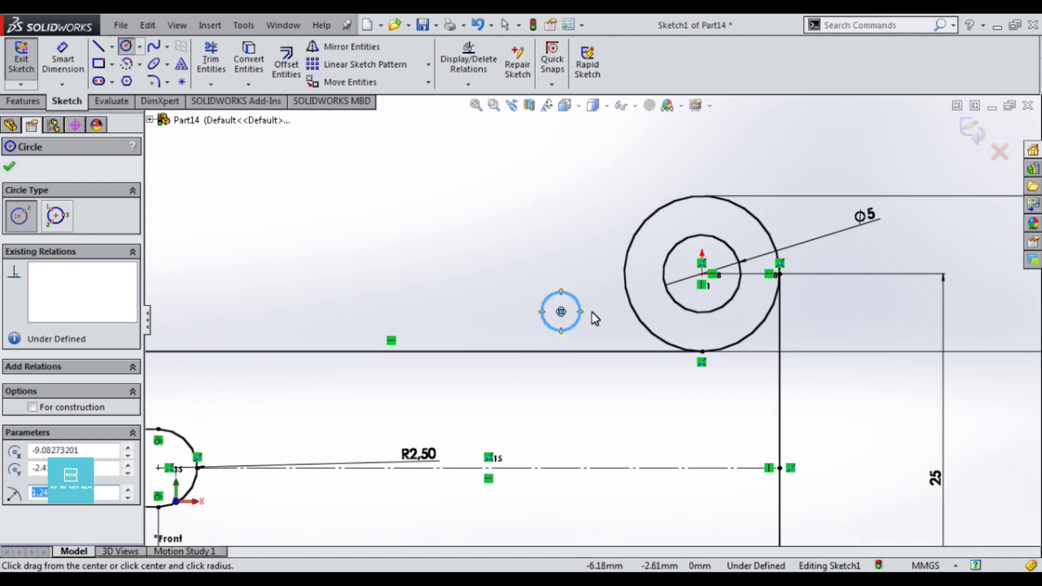
scroll(583, 313, down, 2)
key(Escape)
scroll(580, 317, down, 1)
Make the small circle tangent to both the large circle and the horizontal line
click(583, 320)
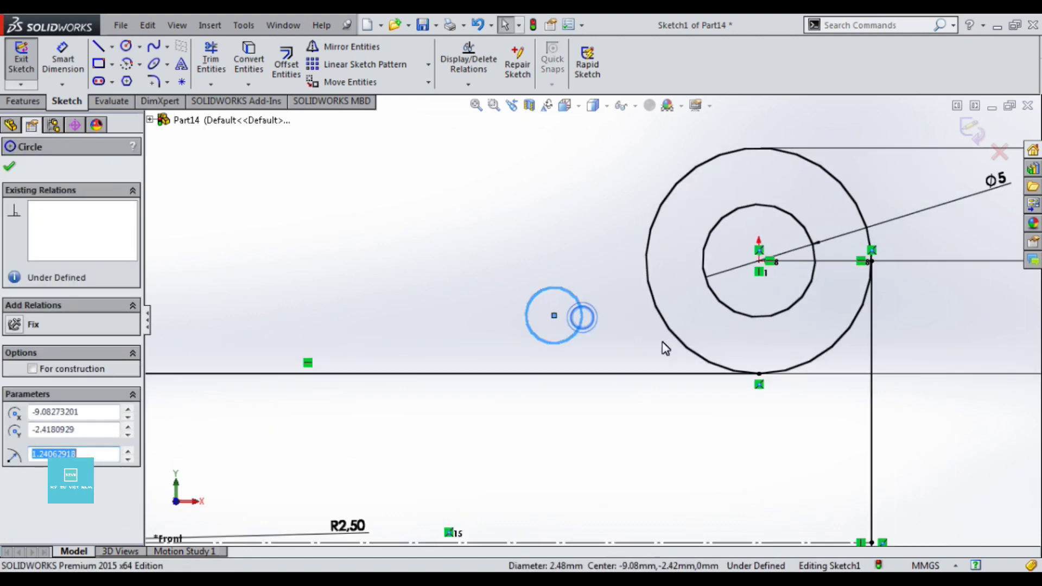
ctrl+click(675, 337)
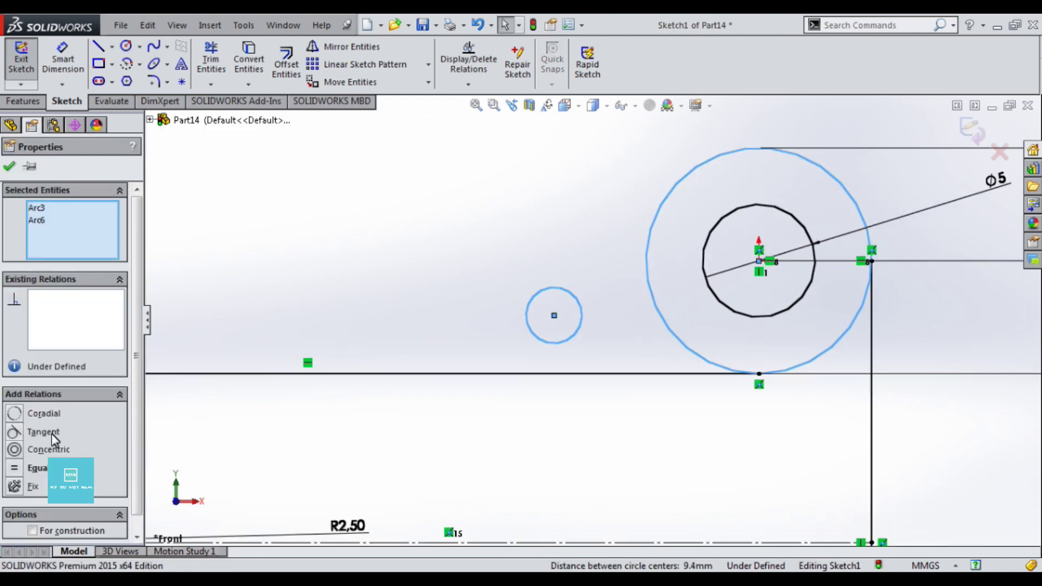
click(16, 433)
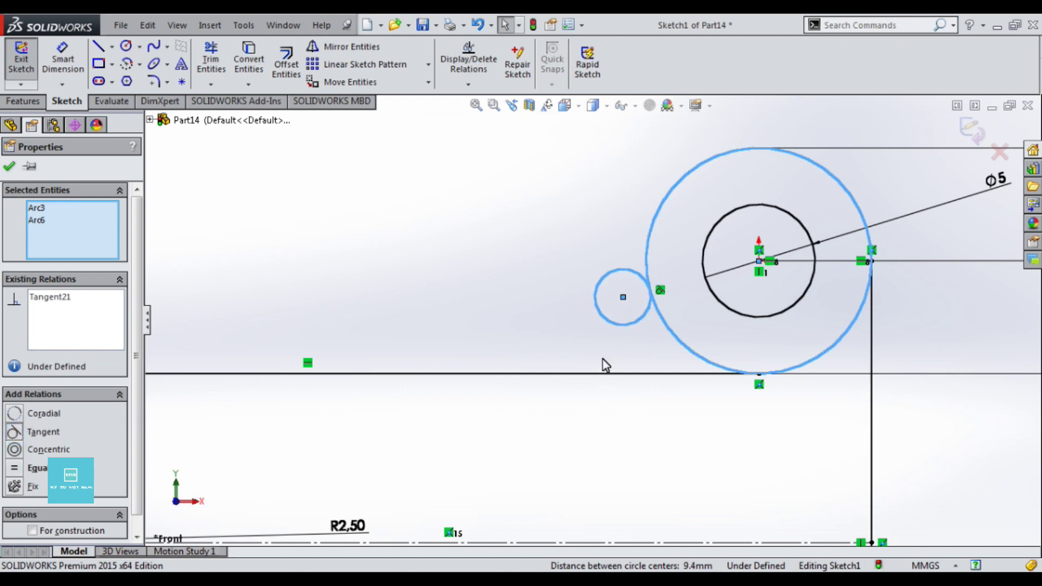
click(518, 322)
click(620, 326)
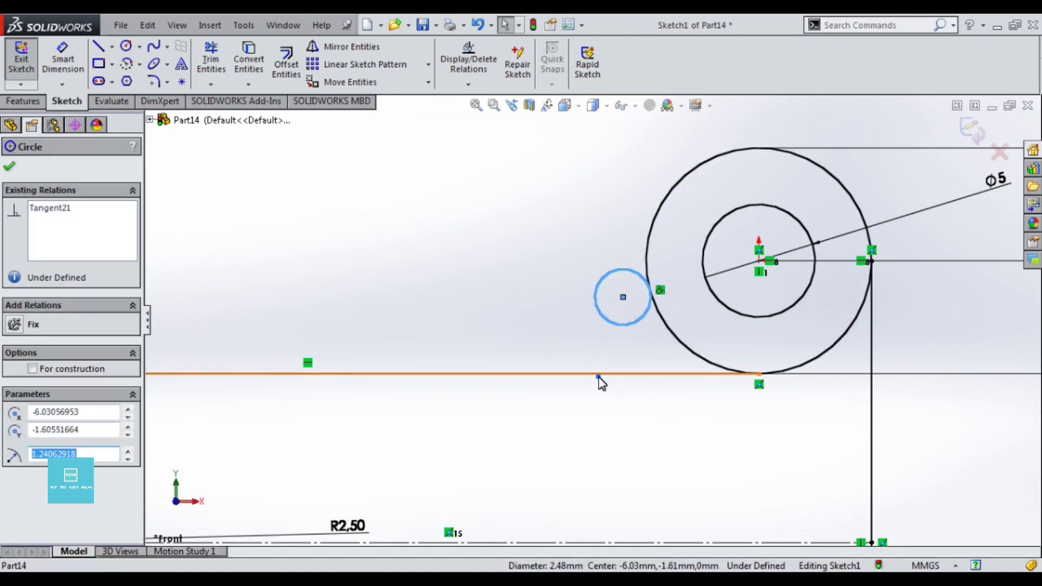
ctrl+click(598, 373)
click(14, 415)
Dimension the small circle's diameter to 2 mm
click(435, 290)
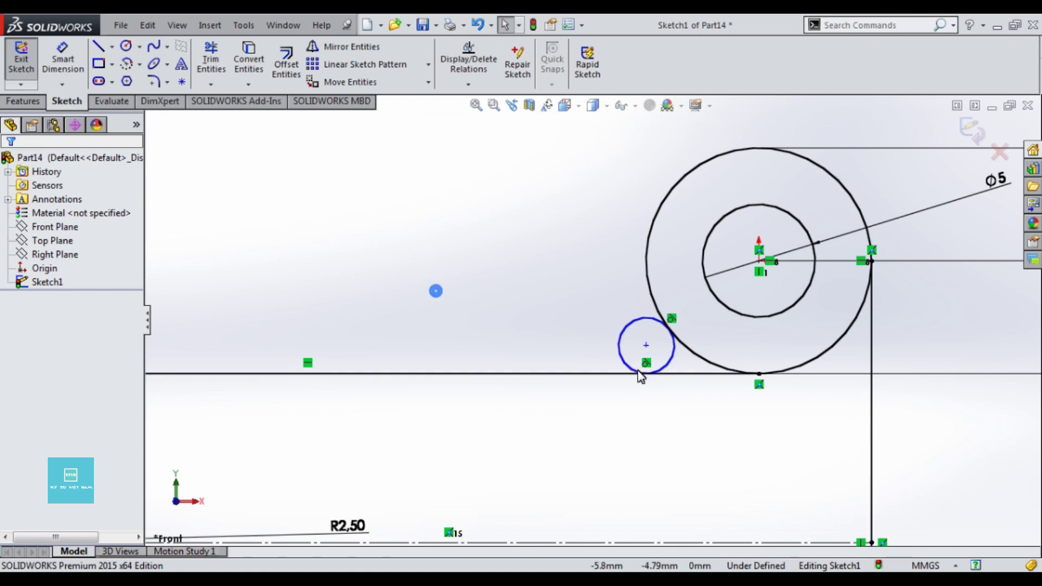
right_drag(651, 418, 629, 347)
click(625, 343)
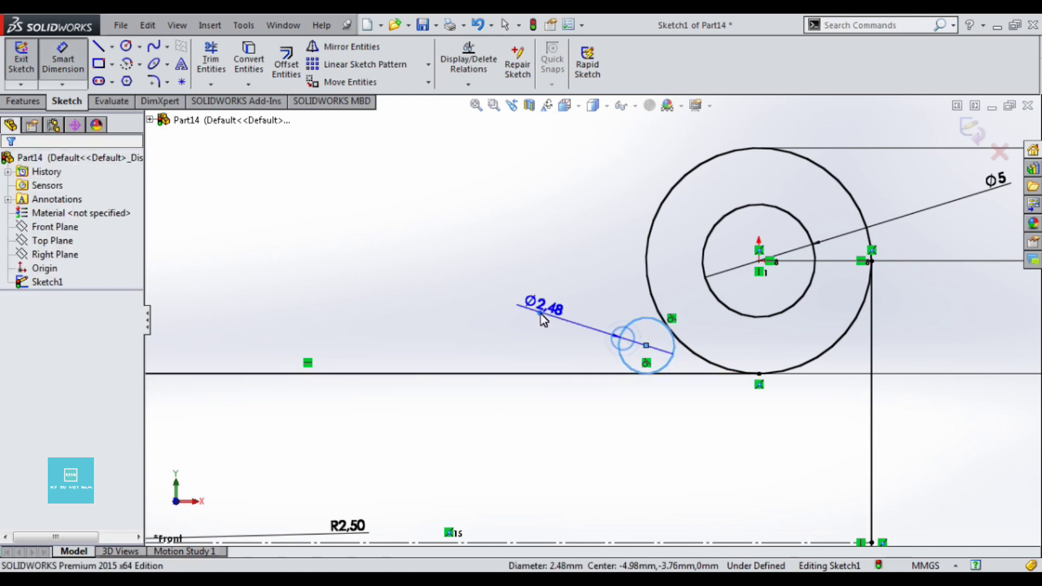
click(545, 319)
text(2)
key(Return)
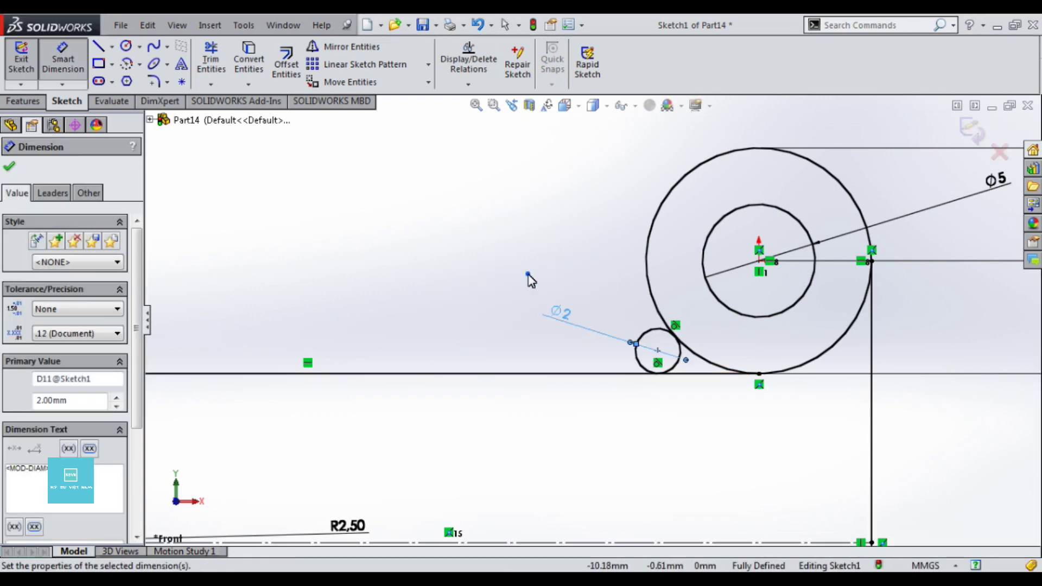
scroll(512, 247, up, 3)
scroll(673, 407, down, 2)
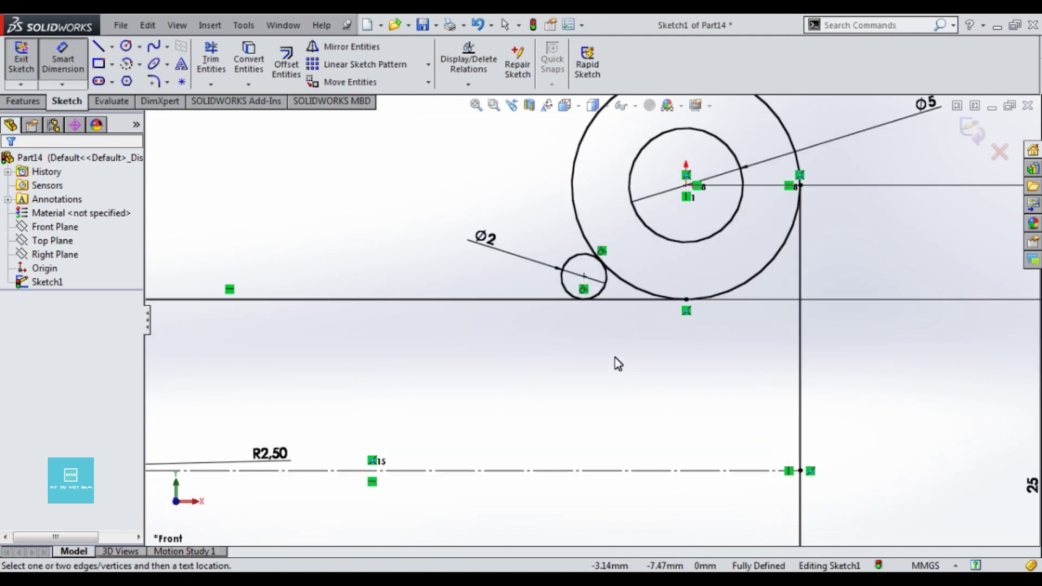
key(Escape)
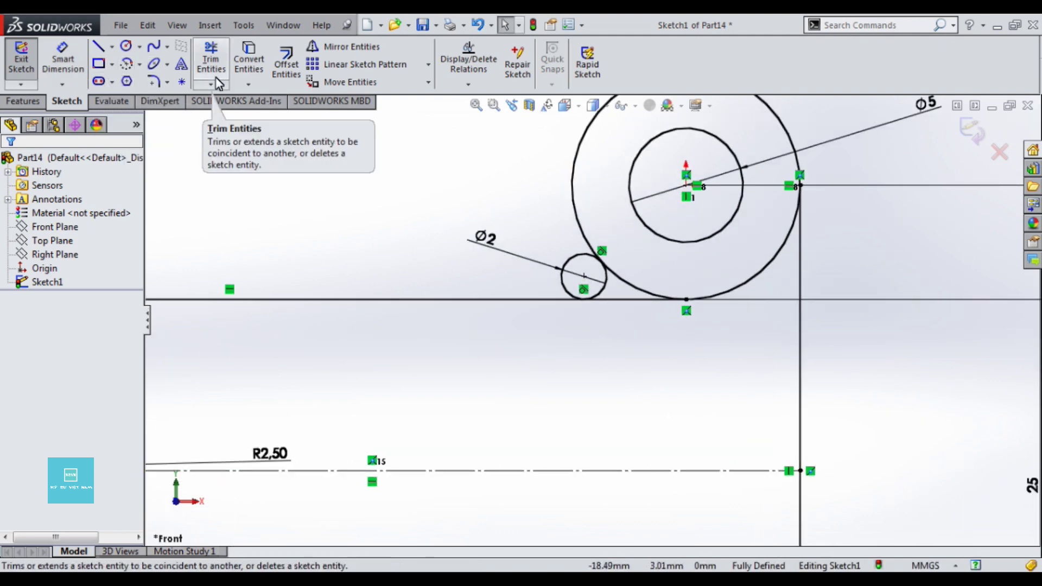
Trim the edge line segment and the big circle's lower arc beside the small circle
click(212, 70)
scroll(646, 298, down, 2)
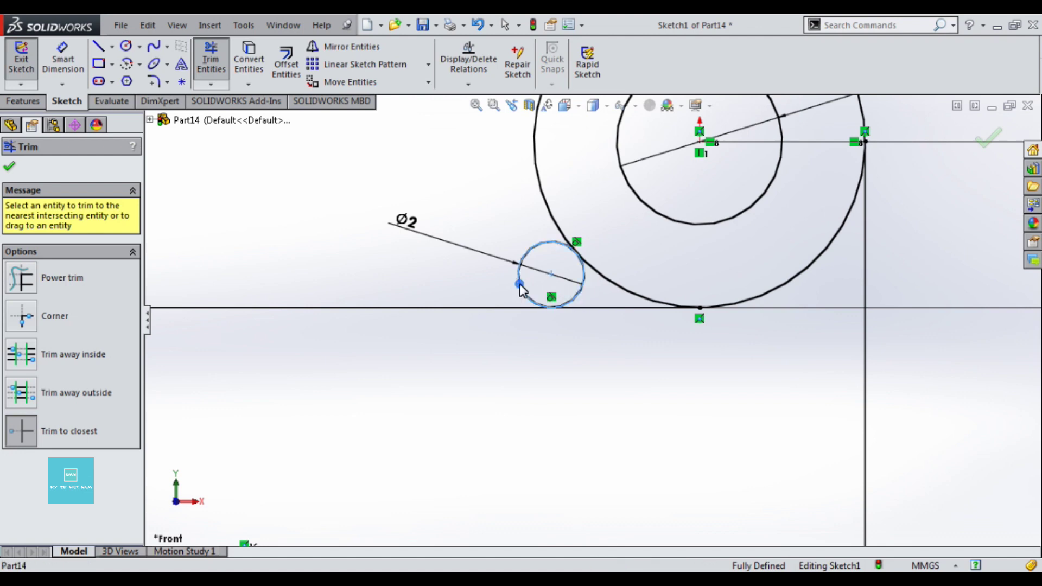
click(631, 309)
scroll(631, 321, up, 4)
click(673, 306)
scroll(627, 333, up, 3)
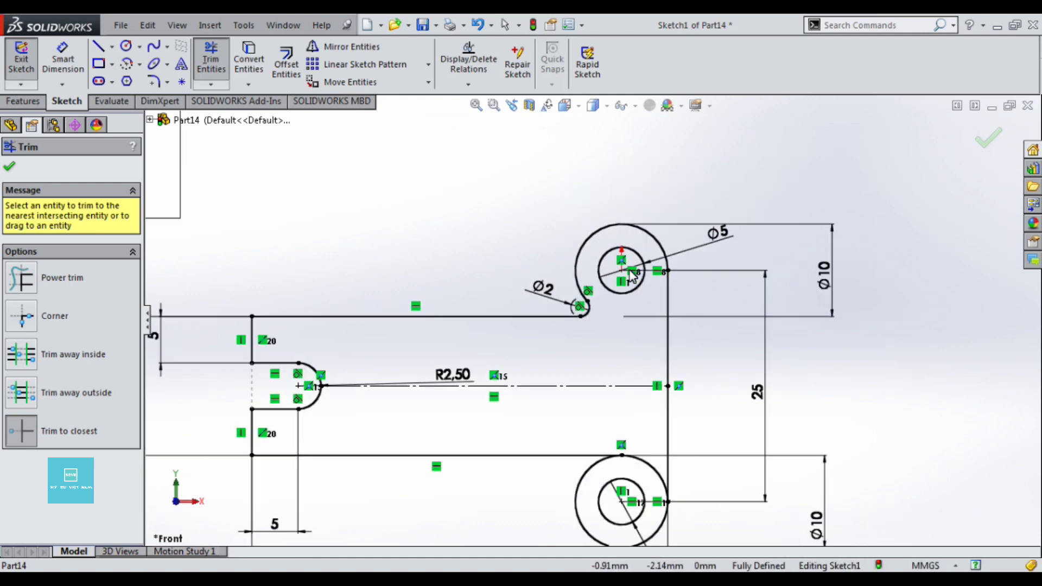
scroll(629, 296, up, 5)
scroll(630, 298, up, 3)
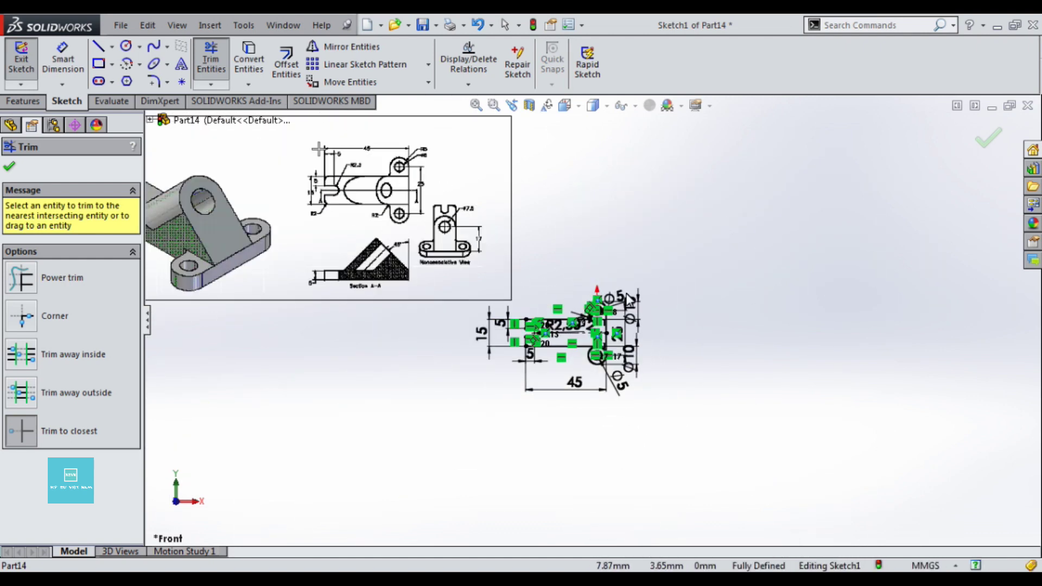
scroll(627, 304, down, 3)
scroll(545, 388, down, 2)
scroll(559, 339, down, 3)
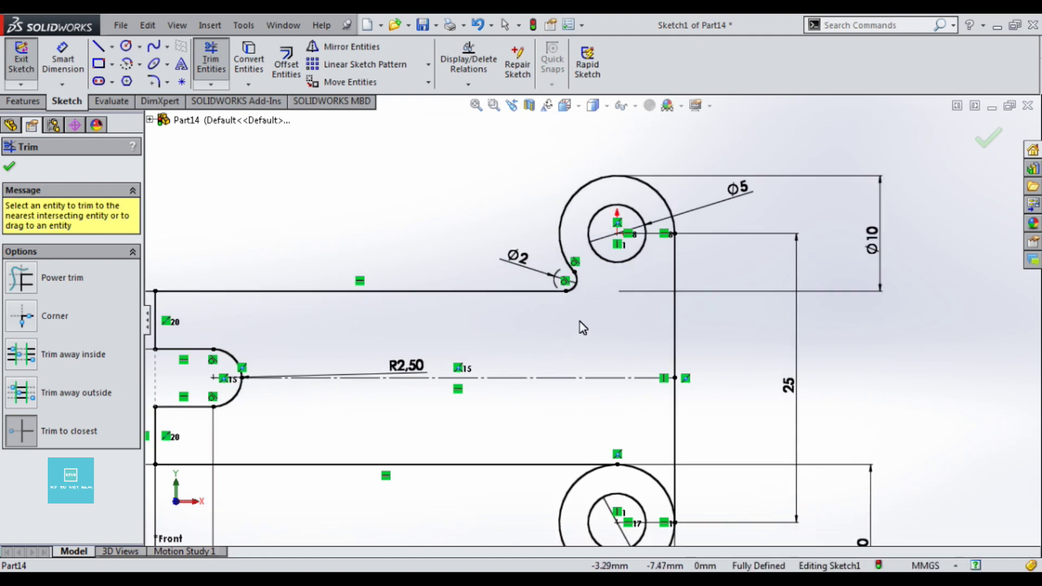
scroll(583, 328, up, 2)
scroll(582, 328, up, 2)
scroll(583, 328, up, 2)
scroll(583, 327, up, 1)
scroll(582, 328, up, 1)
scroll(583, 328, up, 1)
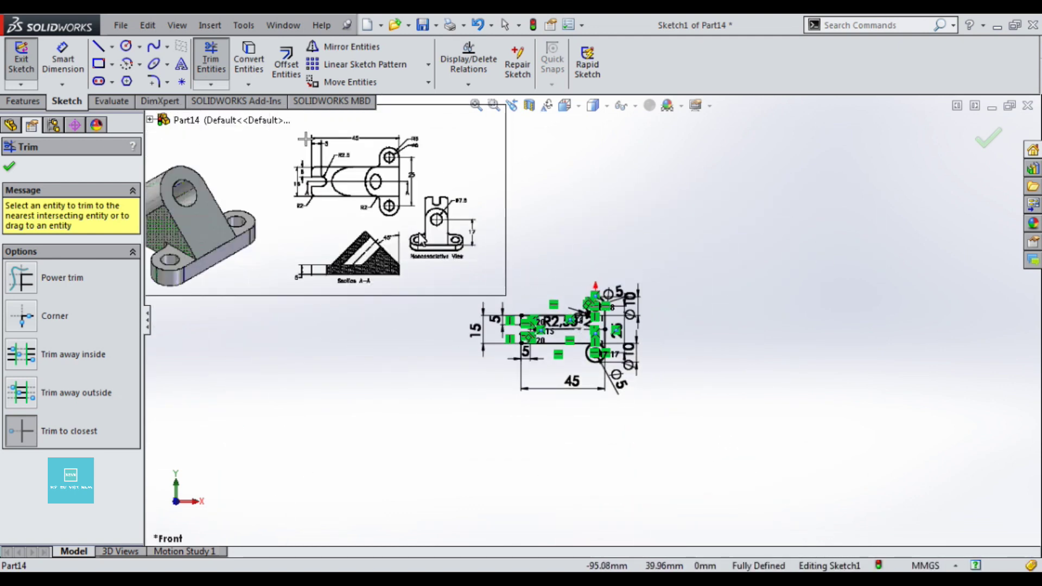
scroll(380, 173, down, 2)
scroll(382, 159, down, 3)
scroll(434, 179, down, 2)
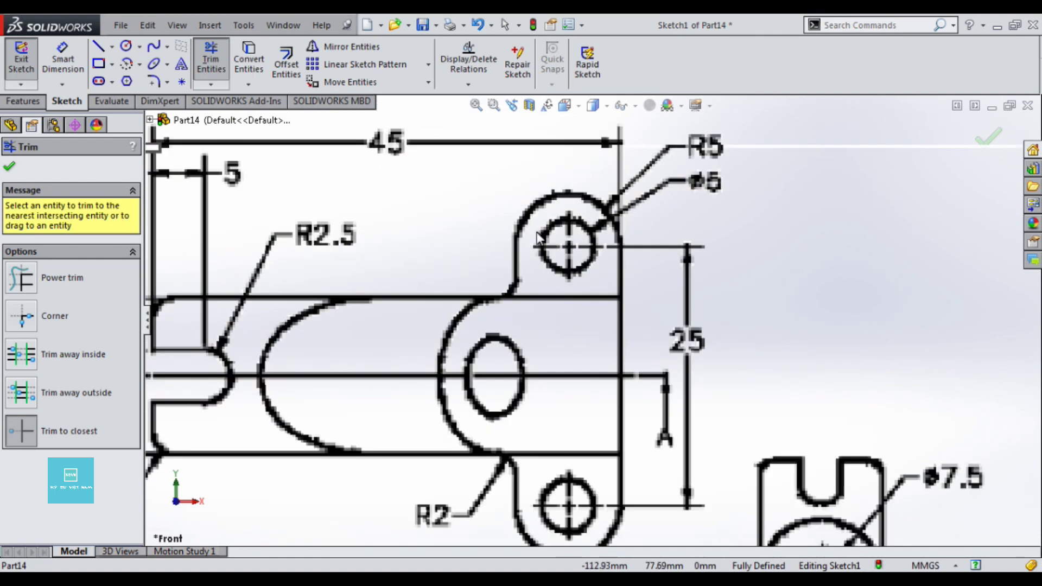
scroll(510, 244, up, 2)
scroll(500, 228, up, 2)
scroll(509, 256, up, 2)
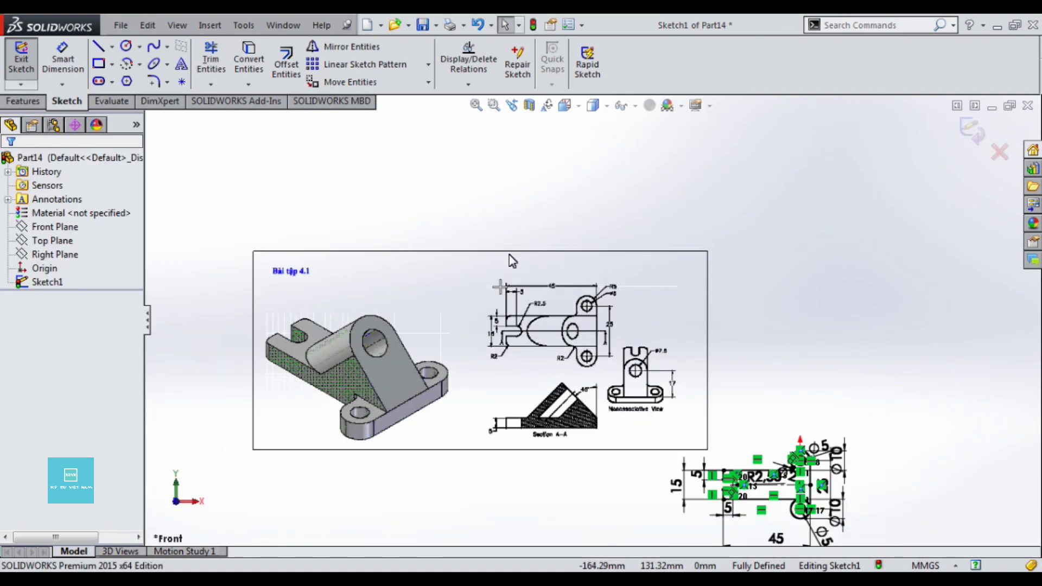
scroll(768, 450, down, 1)
scroll(766, 448, down, 2)
scroll(765, 380, down, 2)
scroll(760, 309, down, 2)
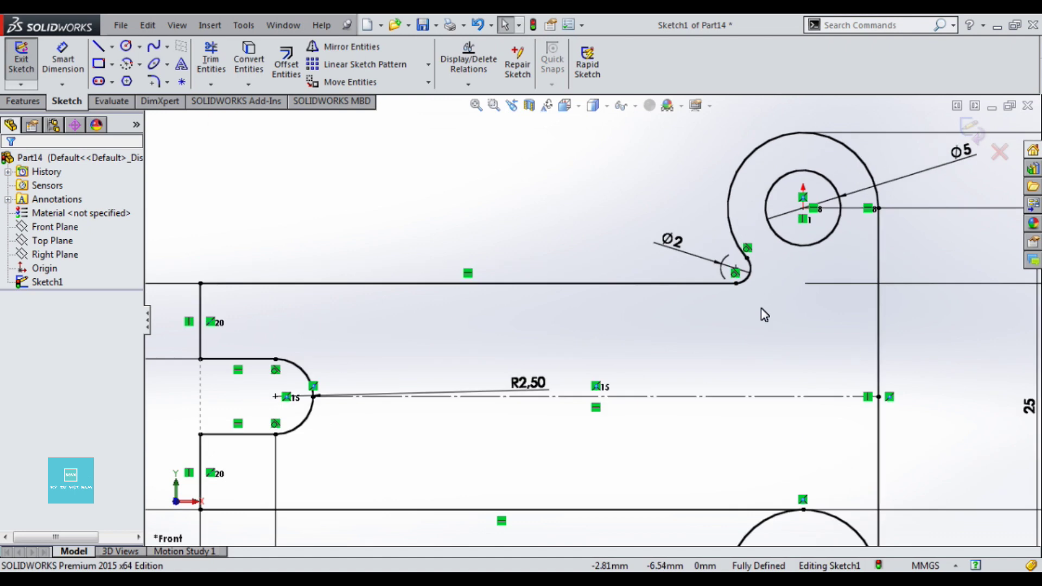
Undo both trims and delete the small Ø2 circle
key(ctrl+z)
key(ctrl+z)
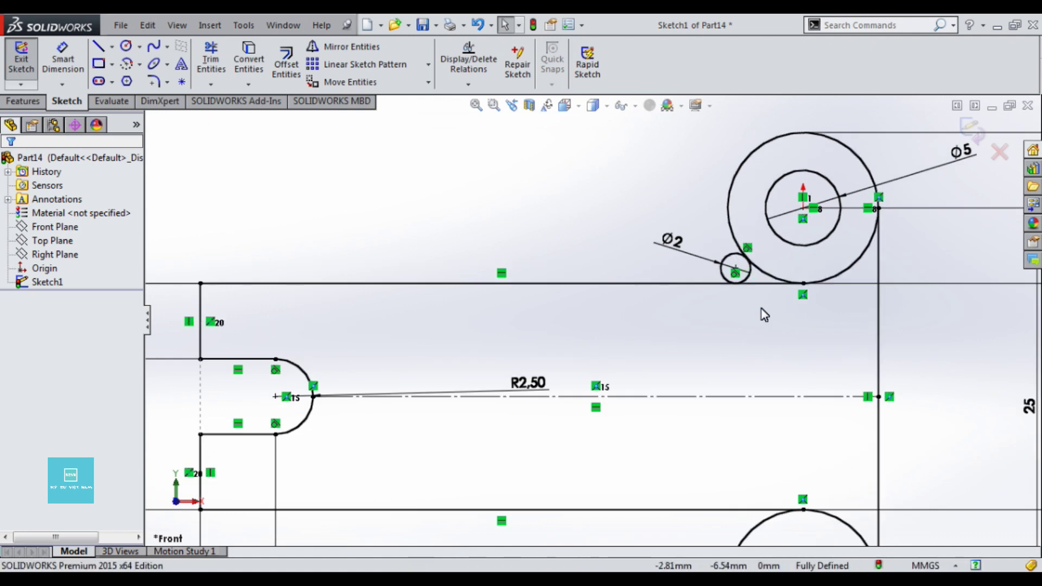
key(ctrl+z)
key(ctrl+z)
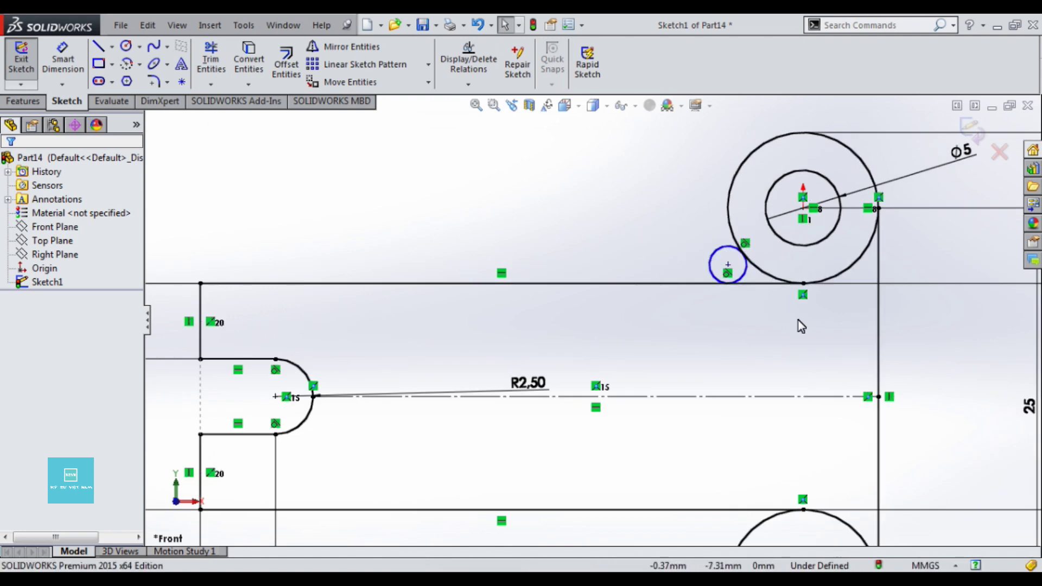
click(711, 260)
key(Delete)
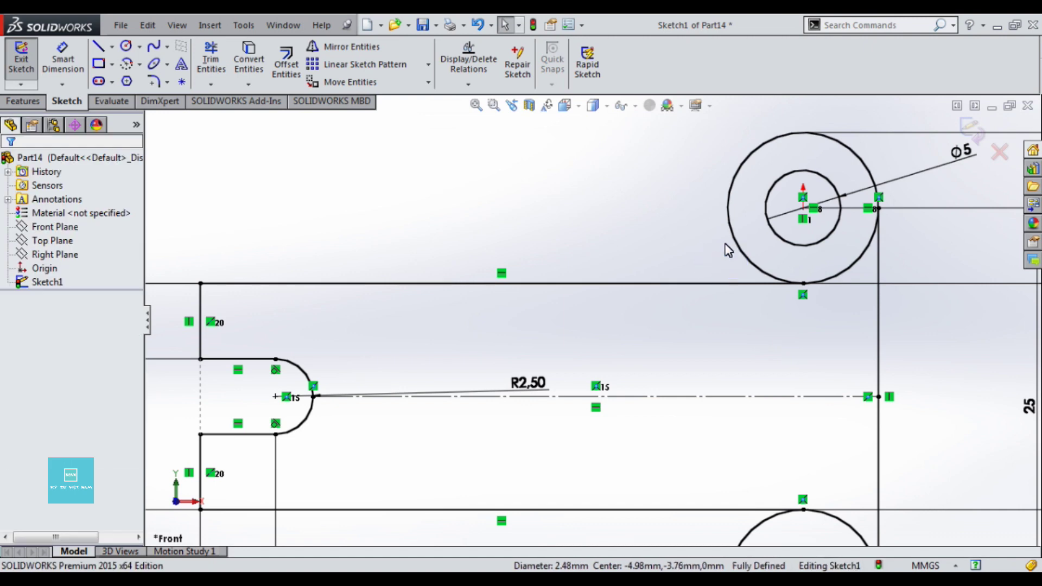
scroll(727, 249, down, 1)
Draw vertical lines from the top and lower Ø10 circles' left sides to the adjacent horizontal edges
key(l)
click(723, 206)
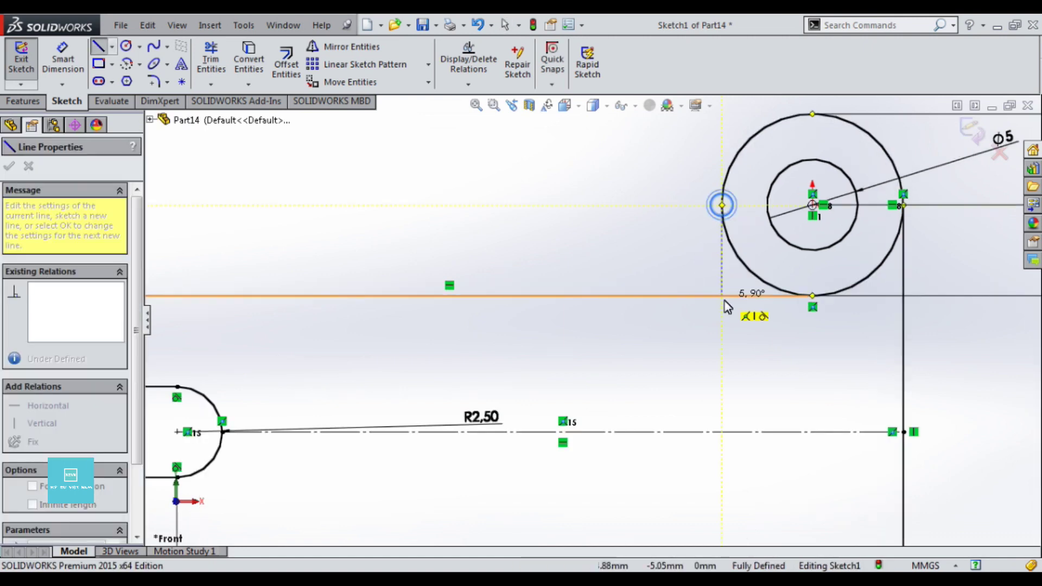
click(722, 296)
key(Escape)
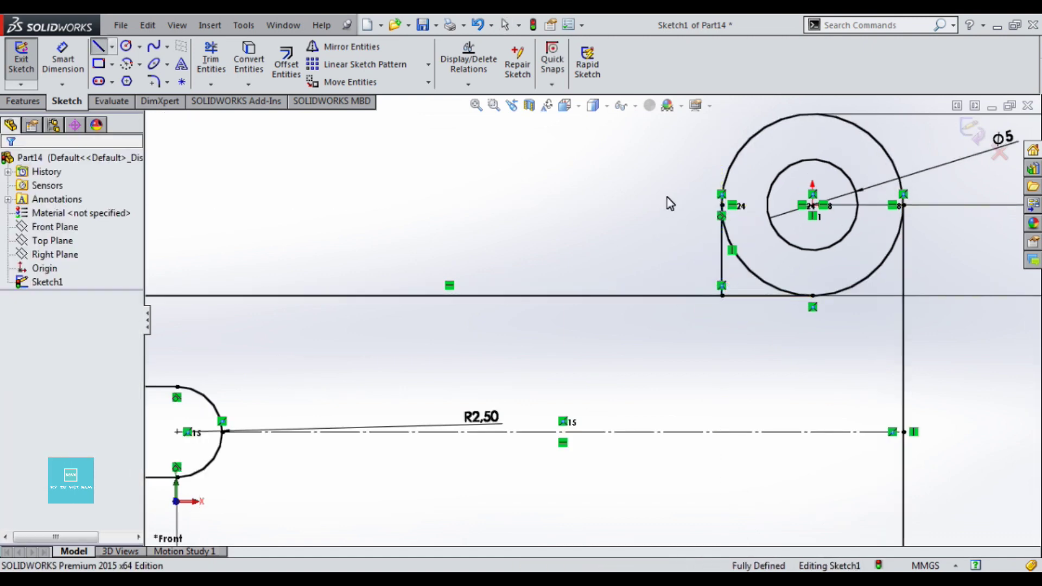
scroll(666, 198, up, 3)
scroll(692, 472, down, 2)
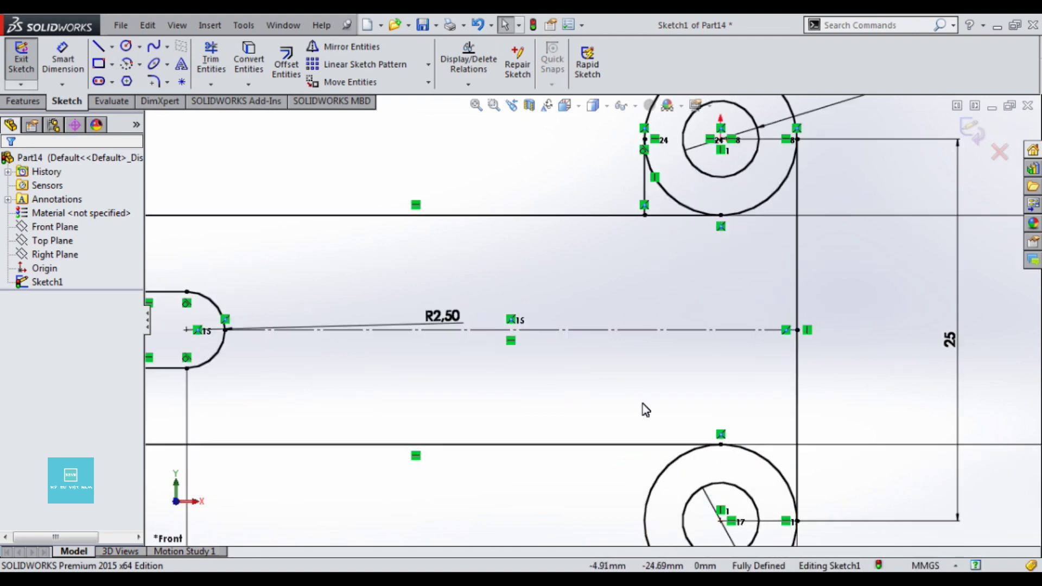
key(l)
scroll(654, 500, up, 1)
click(636, 487)
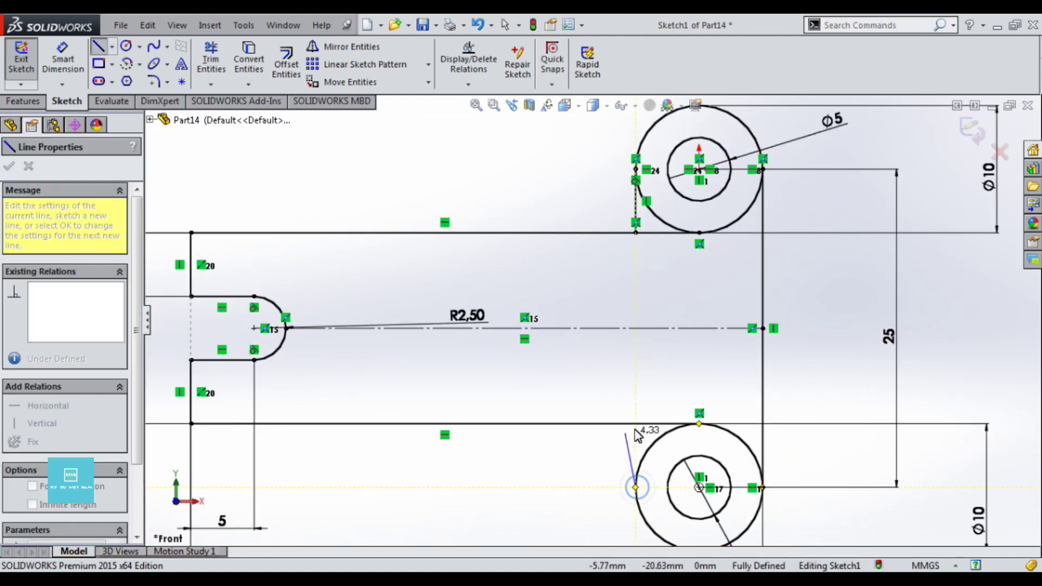
click(636, 423)
key(Escape)
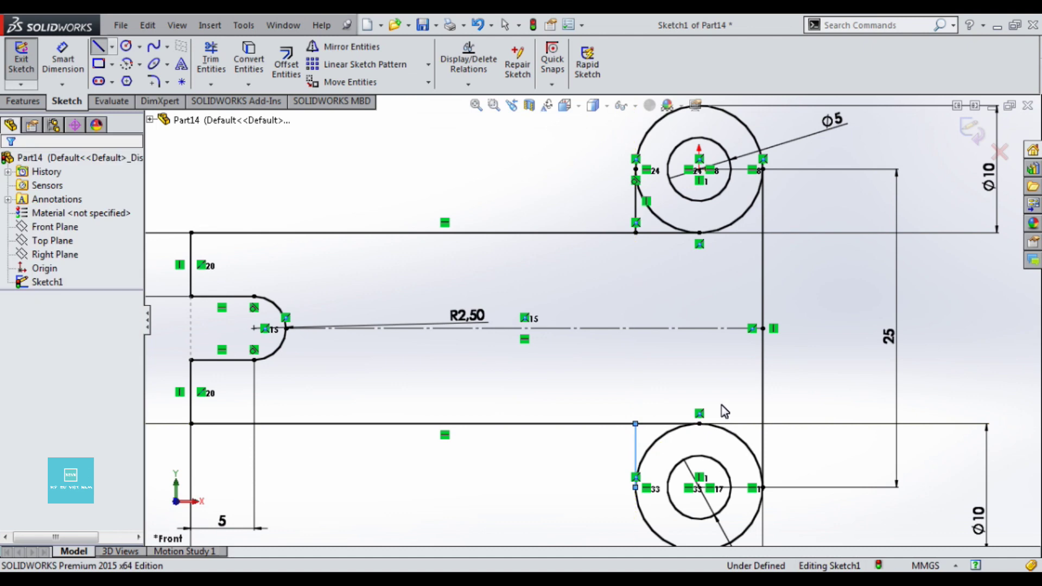
click(212, 61)
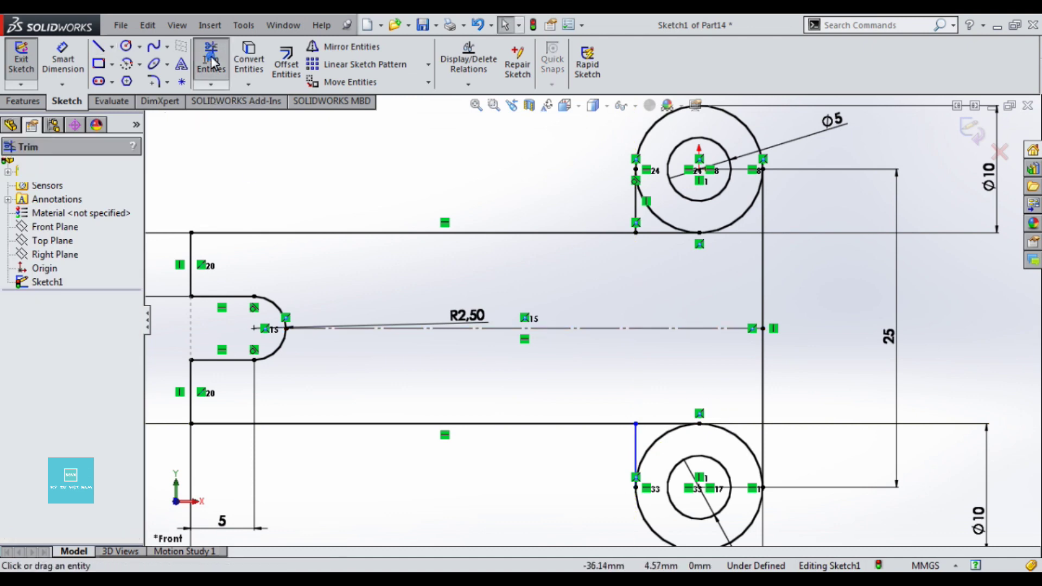
Trim the line under the top circle, its lower arc, and the lower circle's upper arcs
click(654, 235)
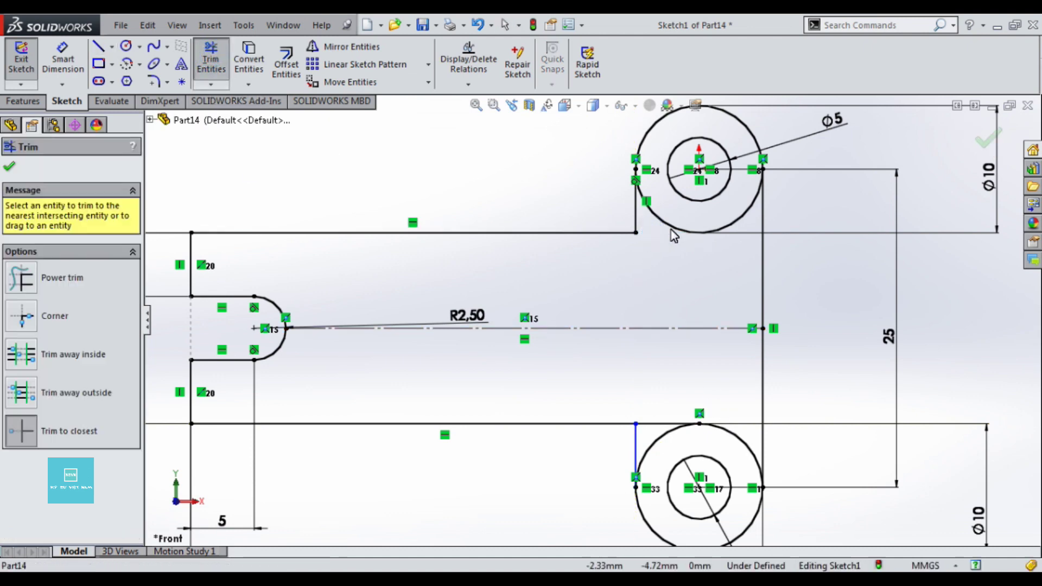
click(672, 232)
click(661, 440)
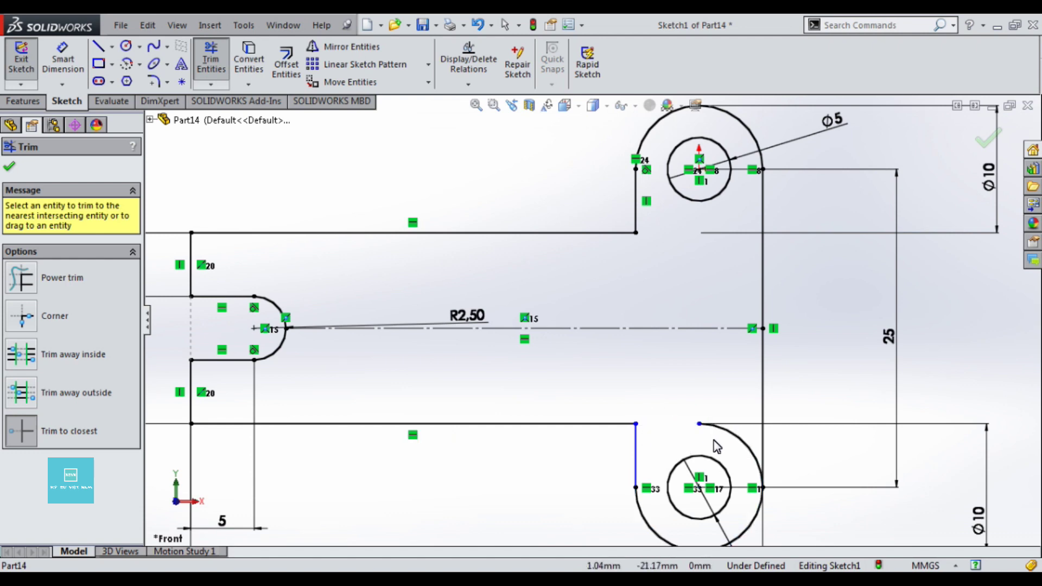
click(731, 434)
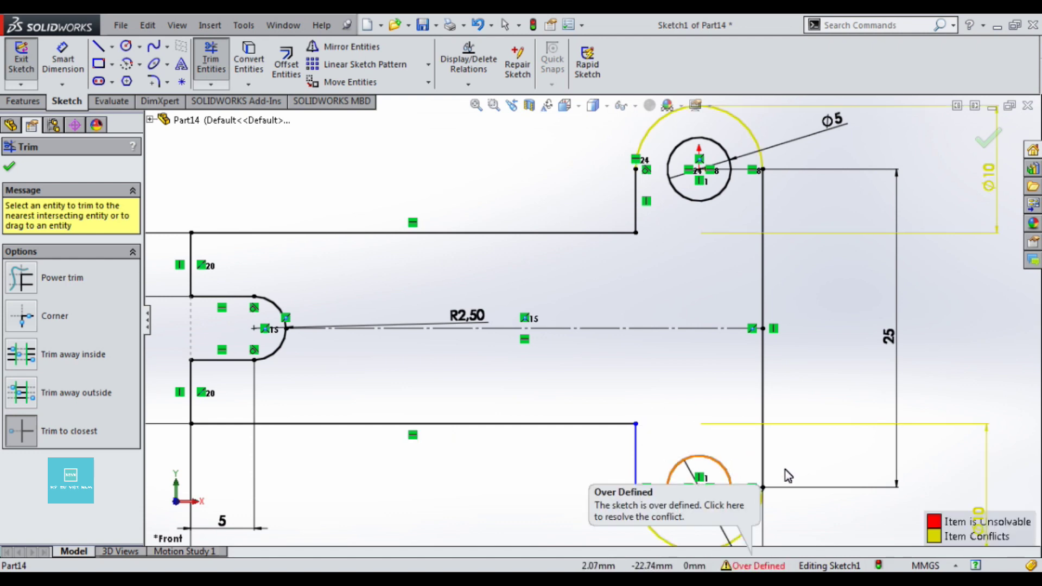
key(f)
scroll(731, 453, down, 2)
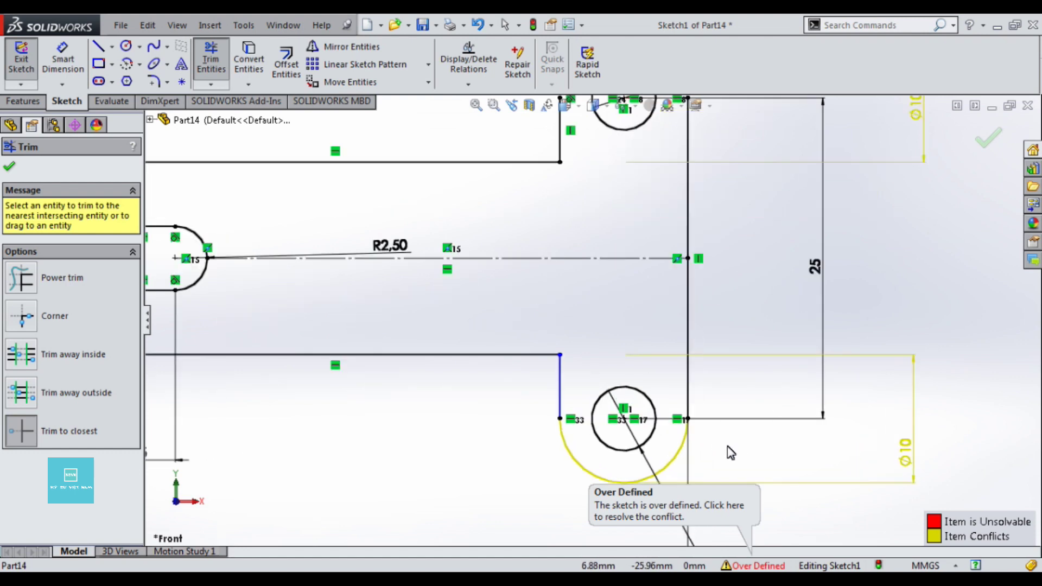
scroll(731, 453, up, 2)
scroll(684, 413, down, 1)
scroll(675, 412, down, 1)
scroll(673, 409, down, 1)
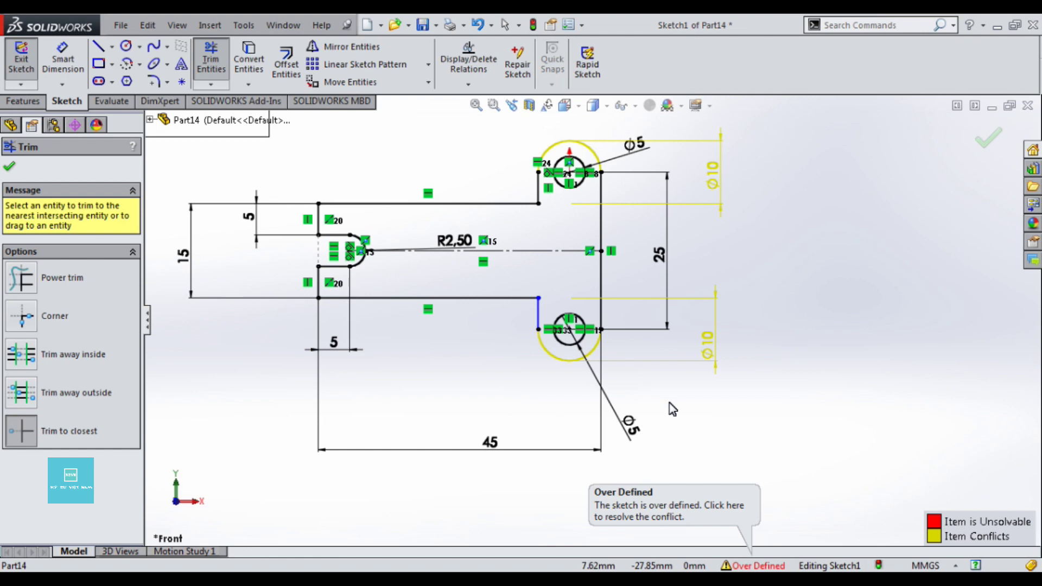
scroll(577, 383, down, 3)
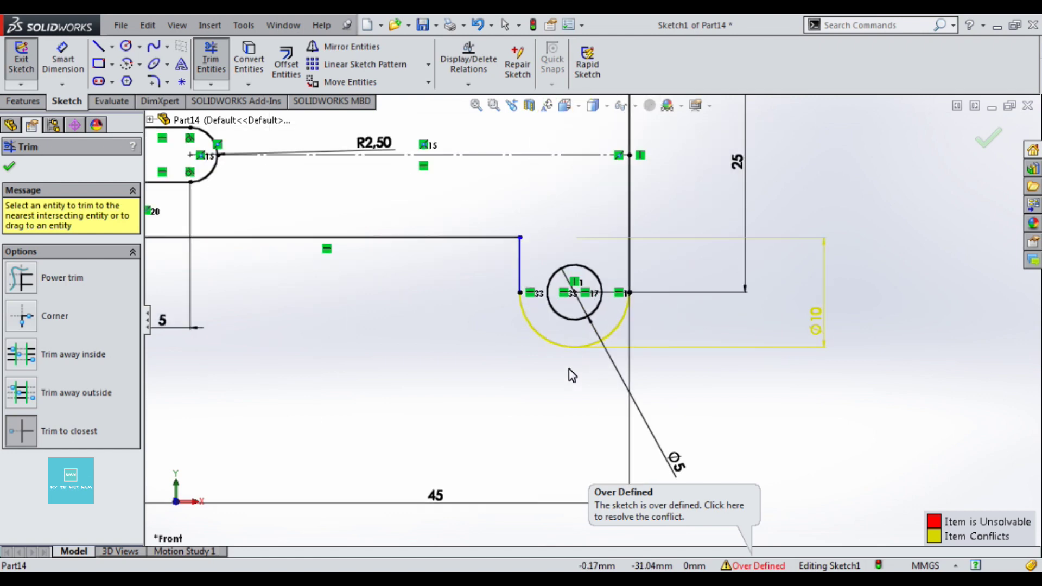
key(Escape)
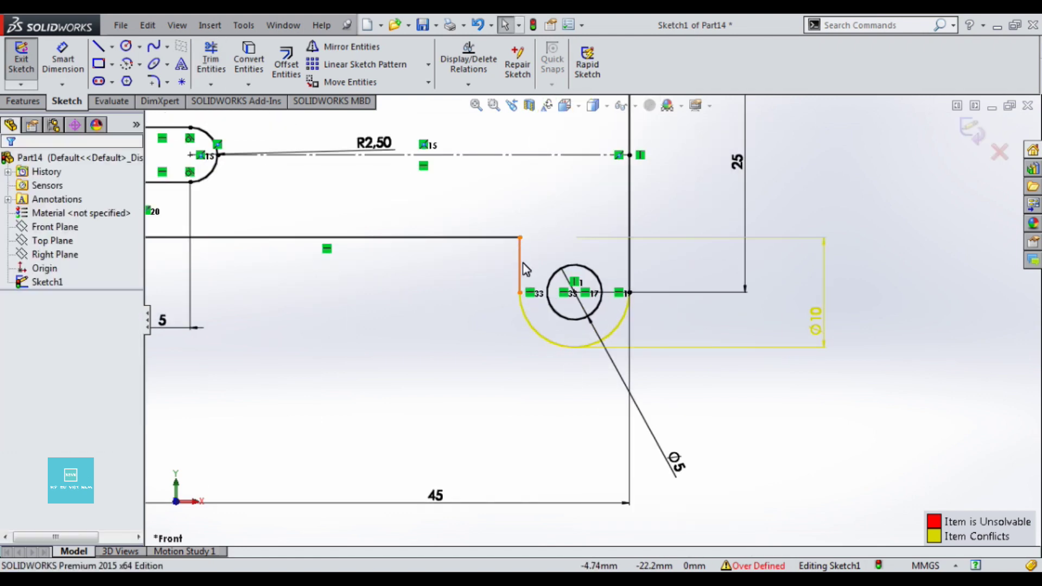
Delete the conflicting Ø10 dimension on the lower arc
click(522, 266)
key(Escape)
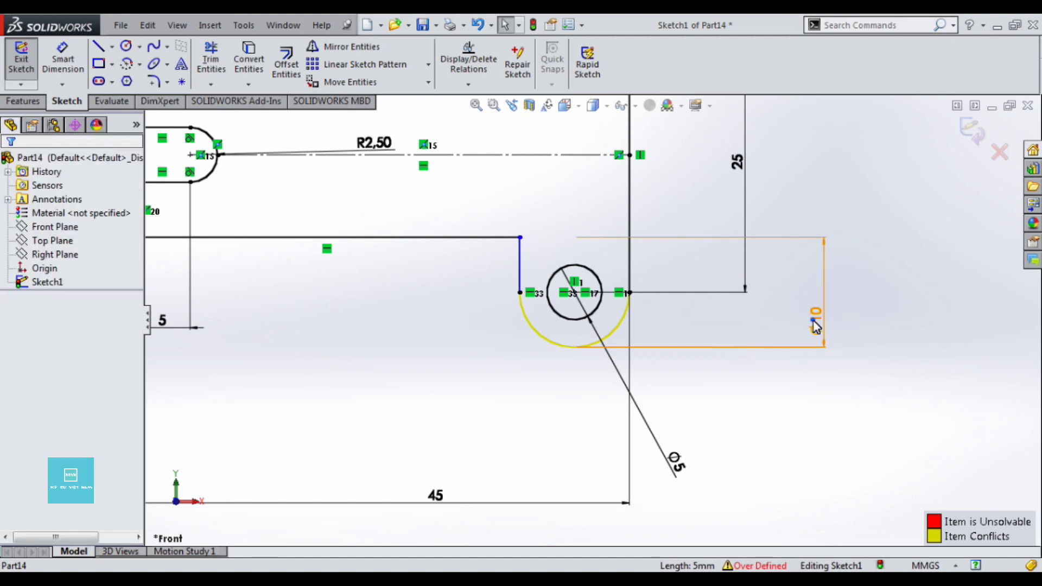
click(815, 321)
key(Delete)
scroll(544, 248, down, 2)
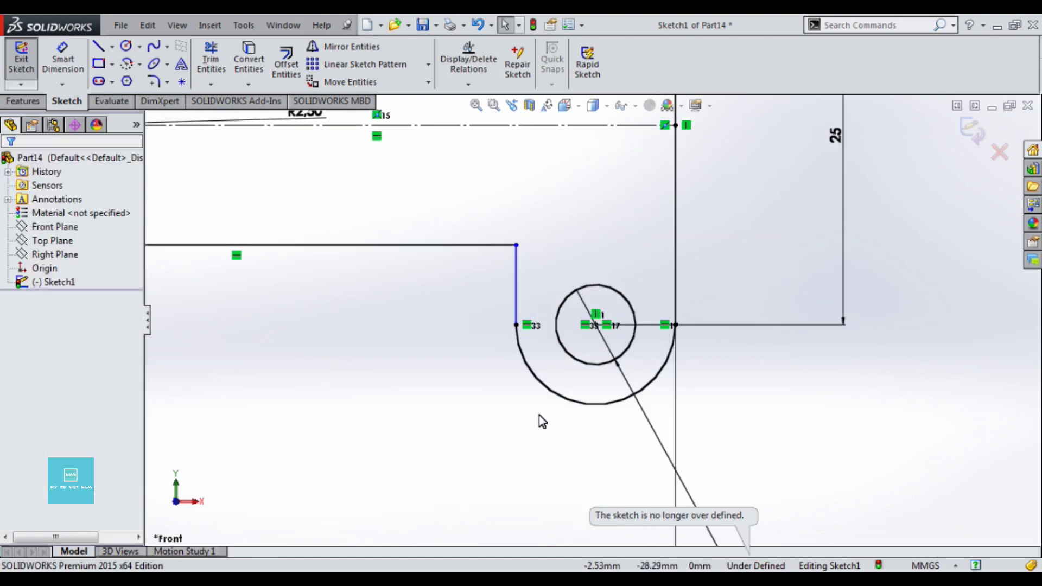
Add a Vertical relation to the short connecting line
click(515, 273)
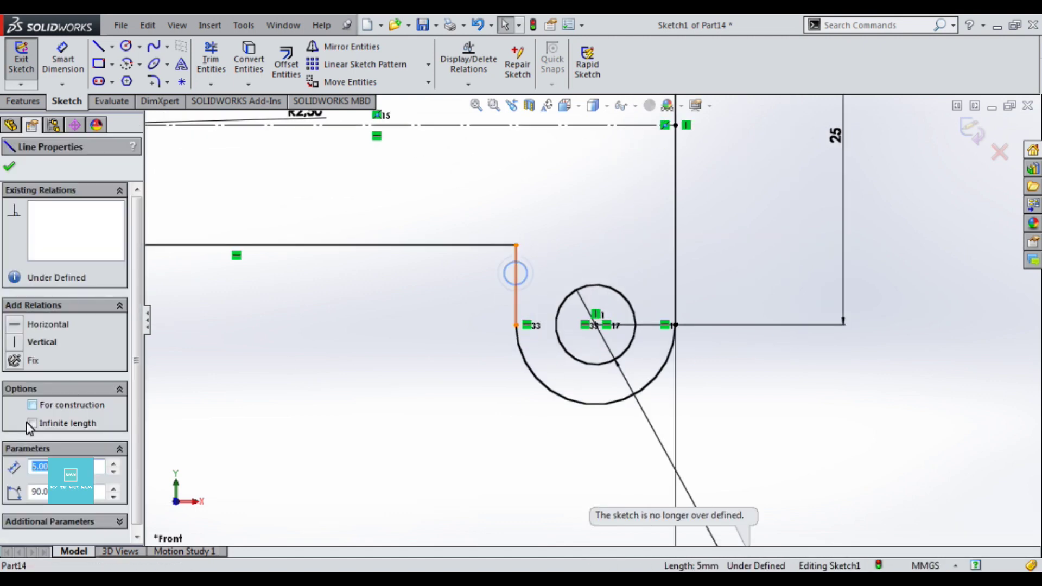
click(19, 342)
click(491, 380)
scroll(491, 380, up, 3)
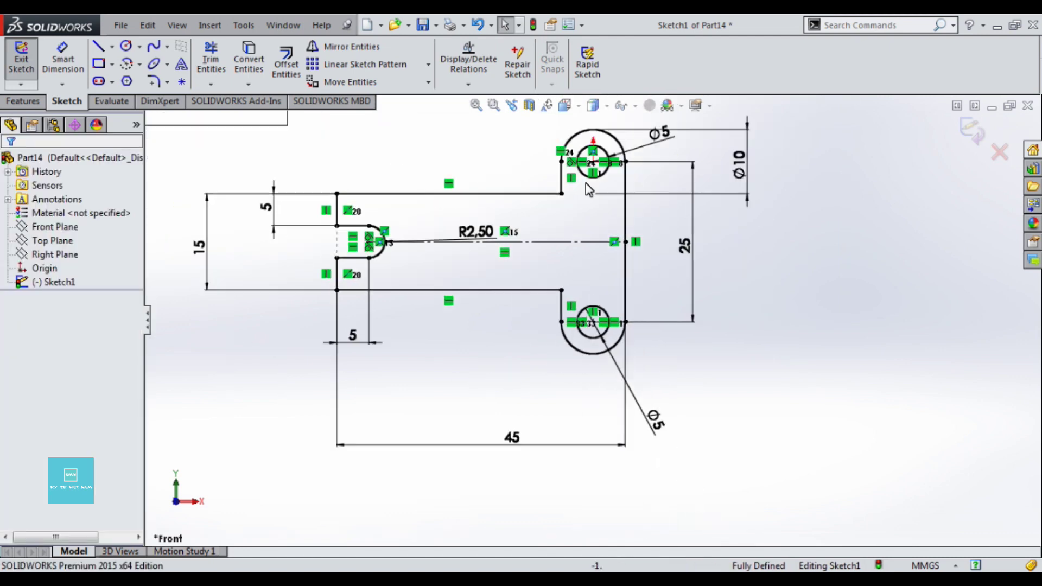
scroll(597, 168, down, 2)
scroll(603, 328, up, 1)
scroll(605, 331, up, 2)
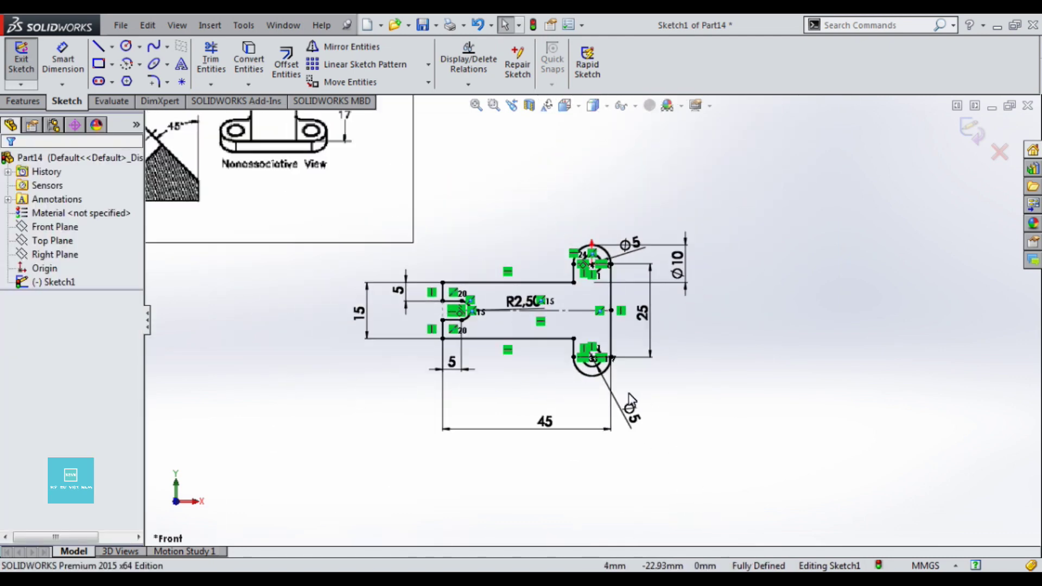
scroll(610, 337, up, 1)
scroll(599, 347, down, 1)
scroll(592, 356, down, 1)
scroll(585, 274, down, 1)
scroll(585, 273, down, 1)
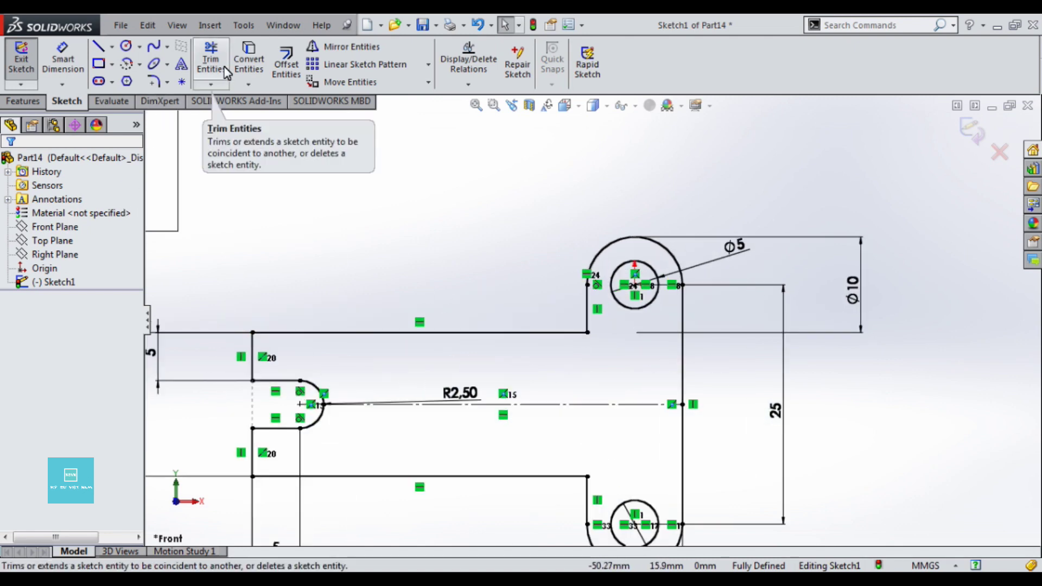
Fillet the two corners beside the top and lower bosses with 2 mm radius
click(154, 81)
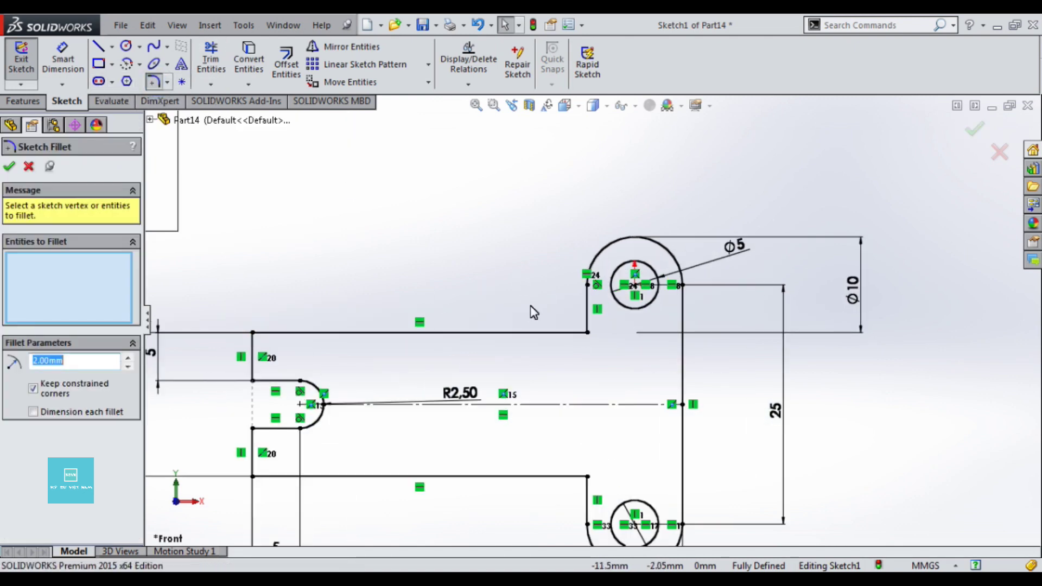
click(586, 332)
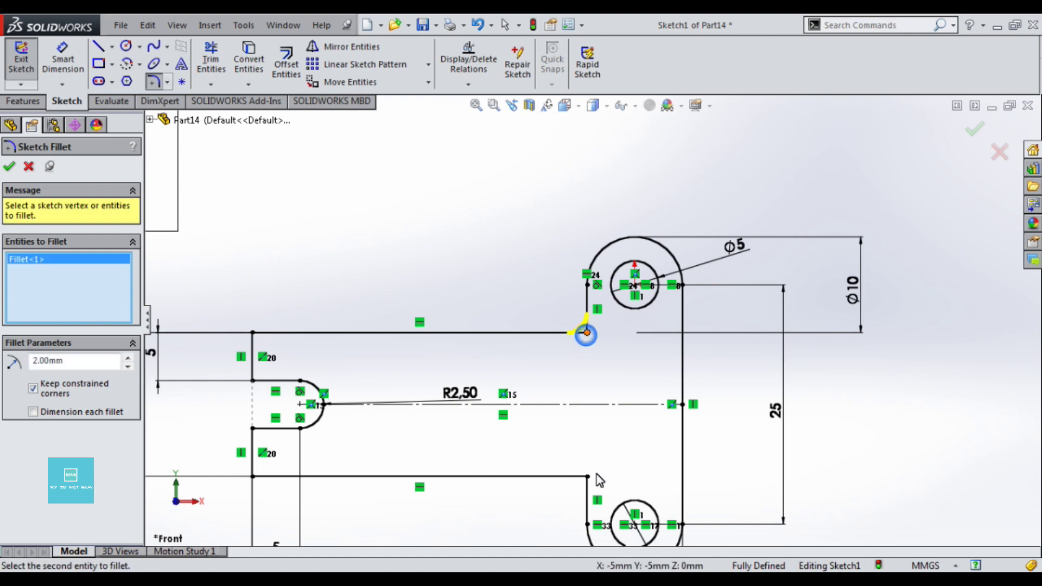
click(590, 478)
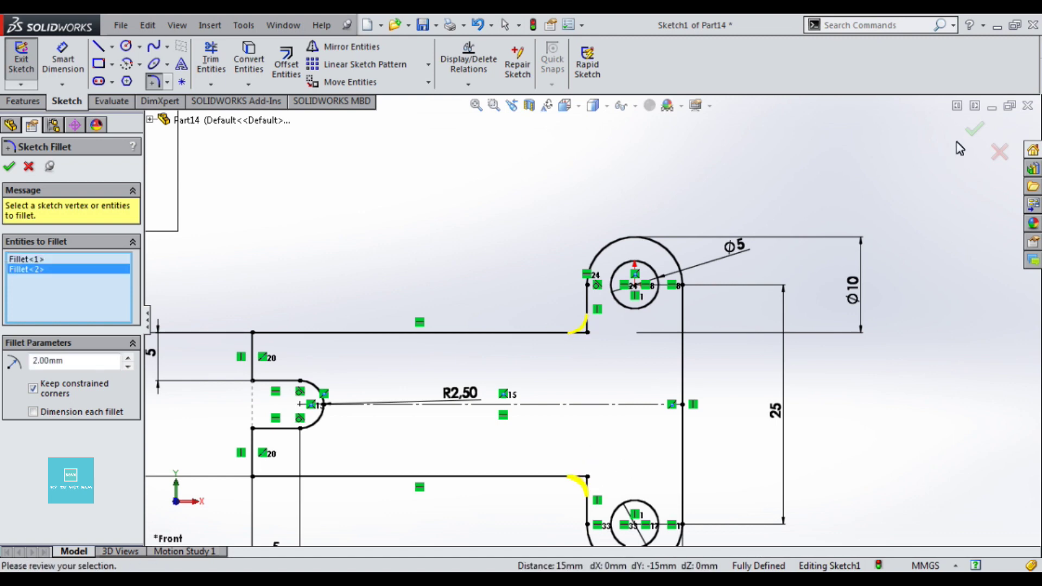
click(974, 132)
scroll(560, 192, up, 3)
scroll(607, 296, up, 3)
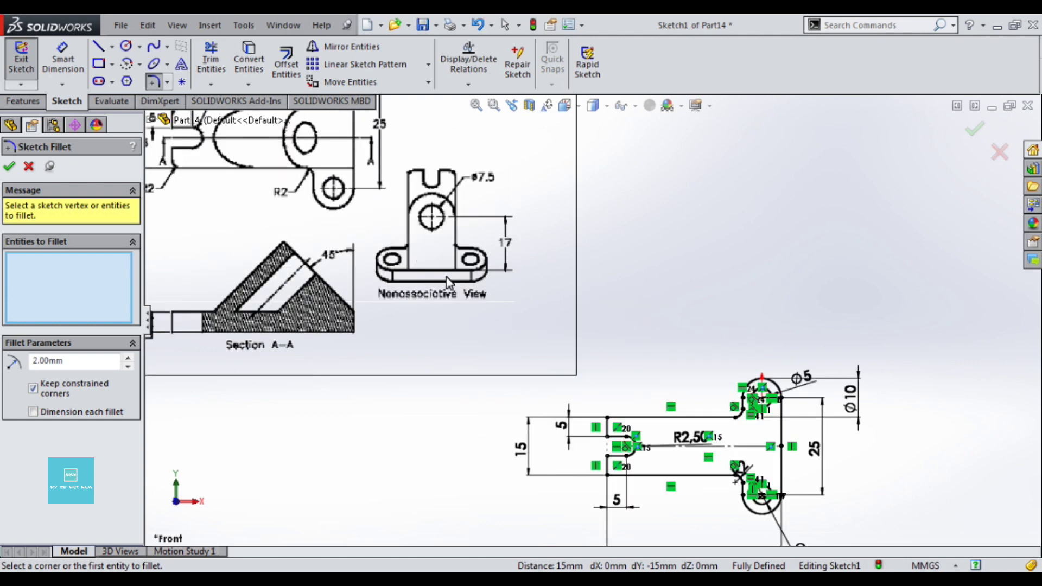
scroll(454, 318, up, 3)
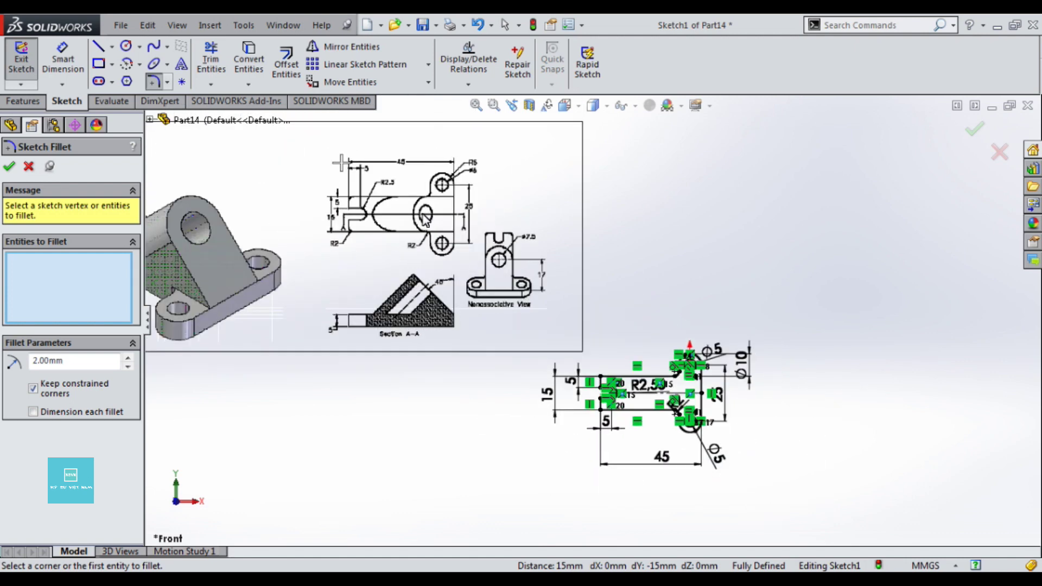
scroll(425, 219, down, 3)
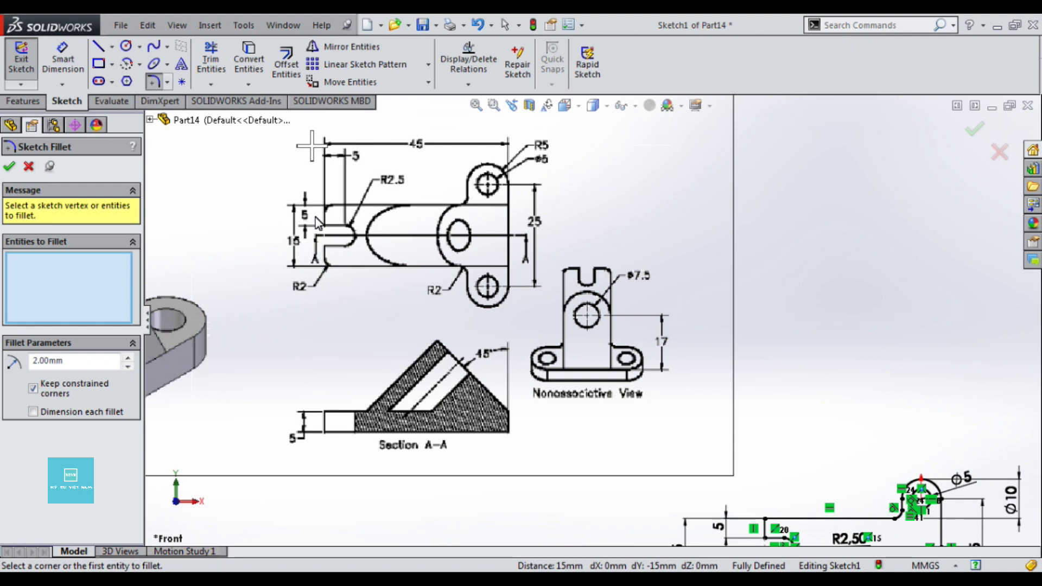
scroll(332, 260, down, 2)
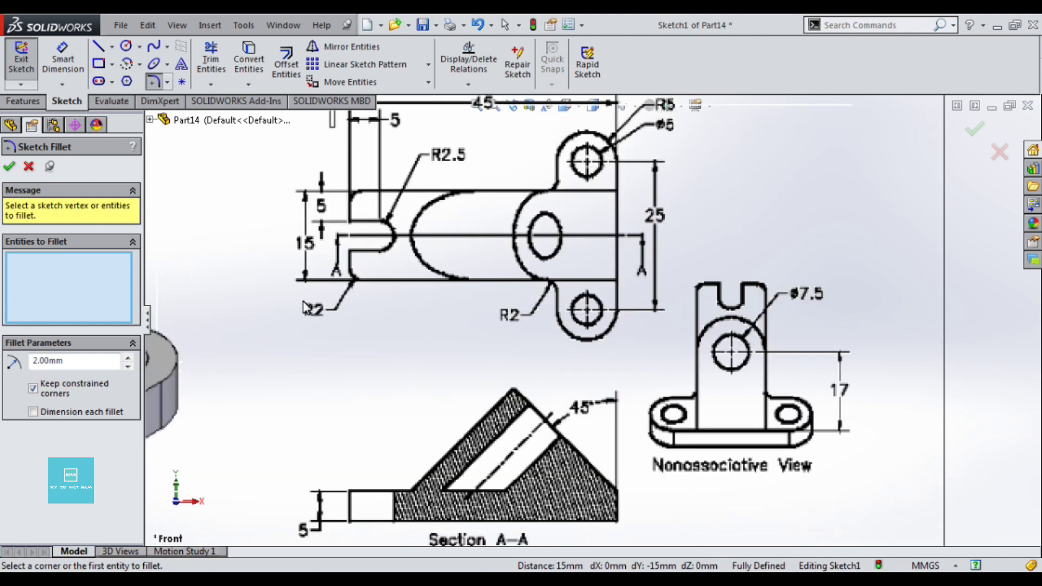
scroll(251, 197, up, 2)
scroll(251, 197, up, 2)
scroll(252, 197, up, 1)
scroll(748, 472, down, 3)
scroll(747, 466, down, 2)
scroll(679, 404, down, 1)
scroll(679, 411, down, 1)
scroll(678, 412, down, 1)
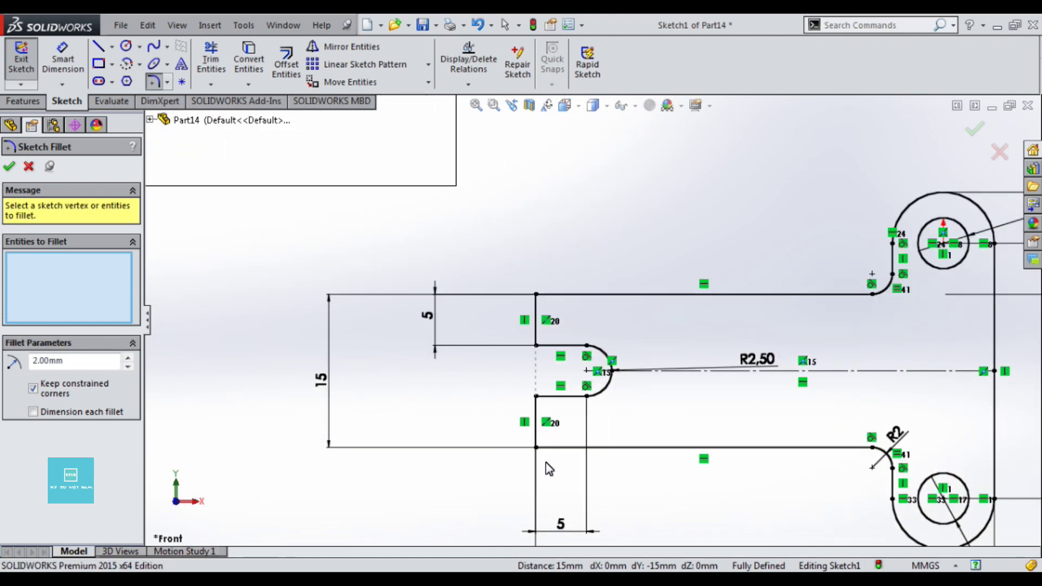
Fillet the two slotted-end corners at 2 mm and exit the sketch
click(538, 446)
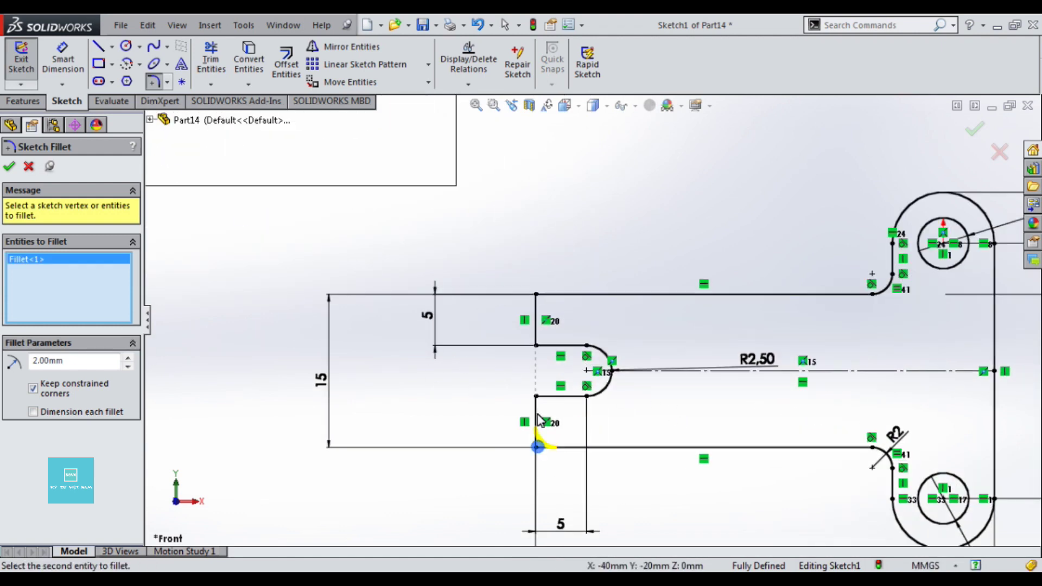
click(536, 294)
click(974, 129)
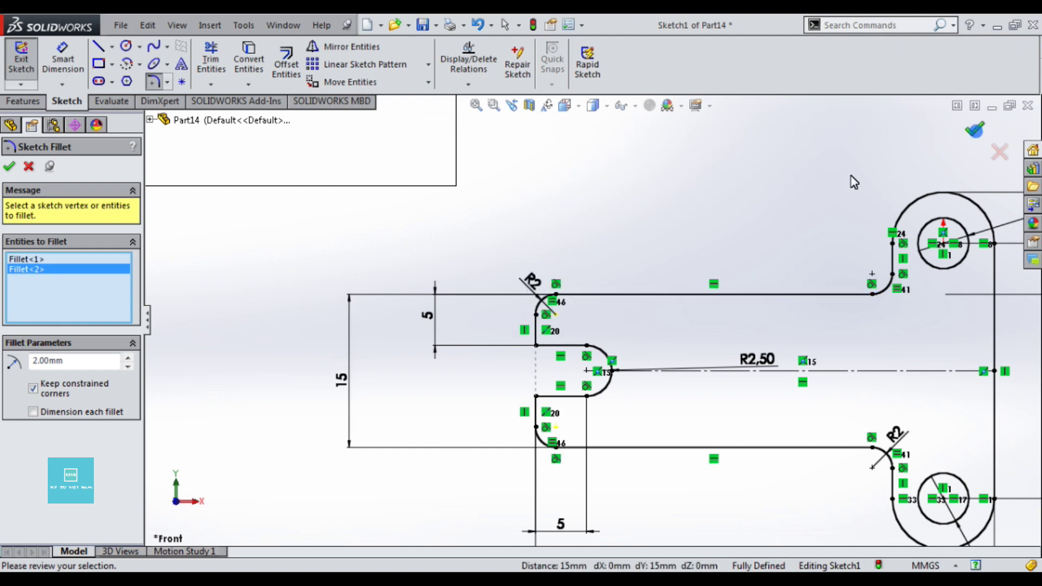
scroll(650, 203, up, 5)
key(Escape)
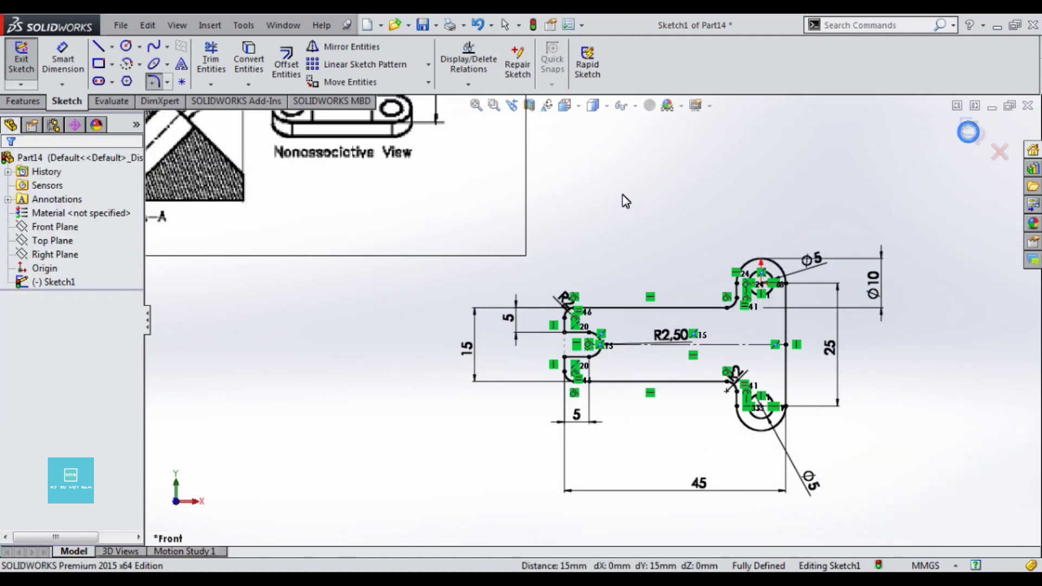
scroll(624, 205, up, 3)
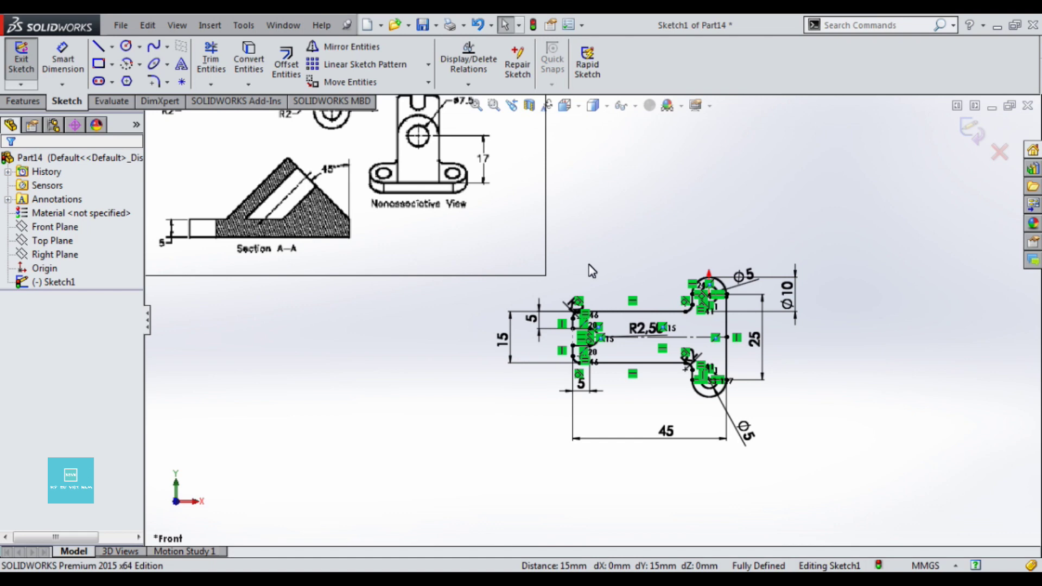
scroll(588, 265, down, 1)
scroll(589, 266, up, 1)
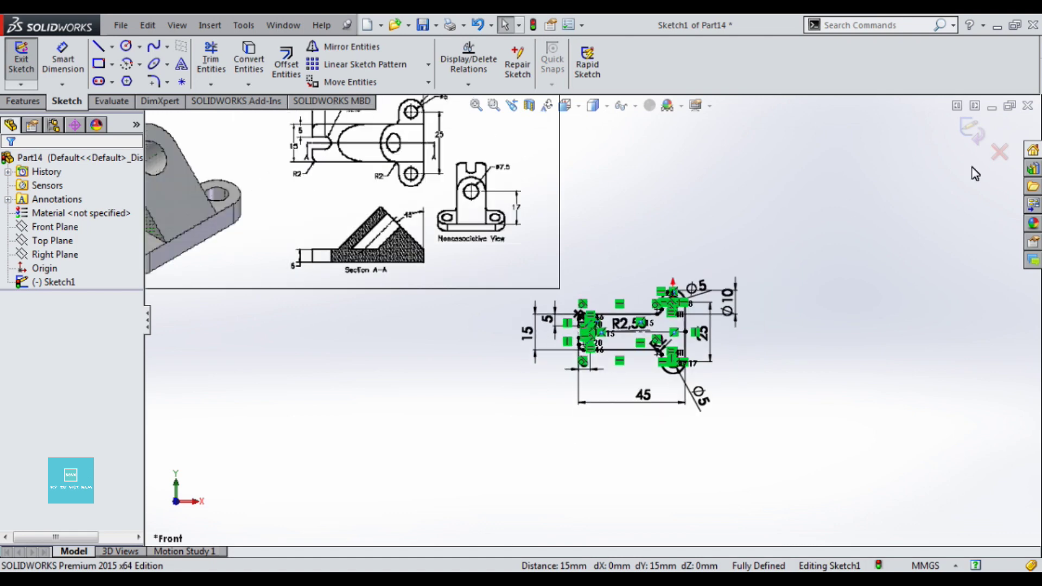
click(972, 130)
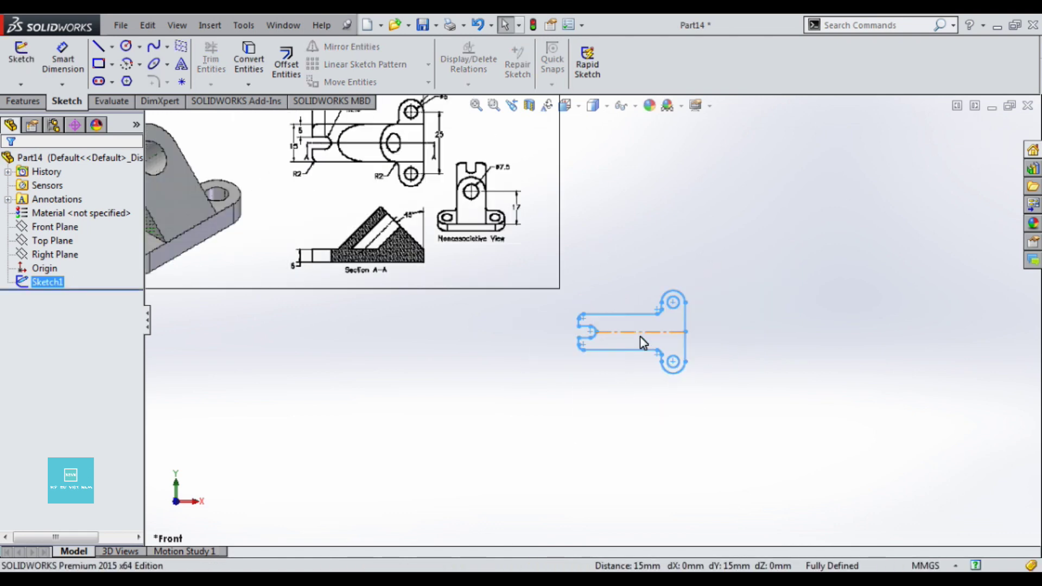
Extrude Sketch1 by 5 mm with Extruded Boss/Base to form the flat bracket plate
scroll(640, 340, down, 2)
scroll(646, 358, up, 2)
scroll(640, 398, down, 1)
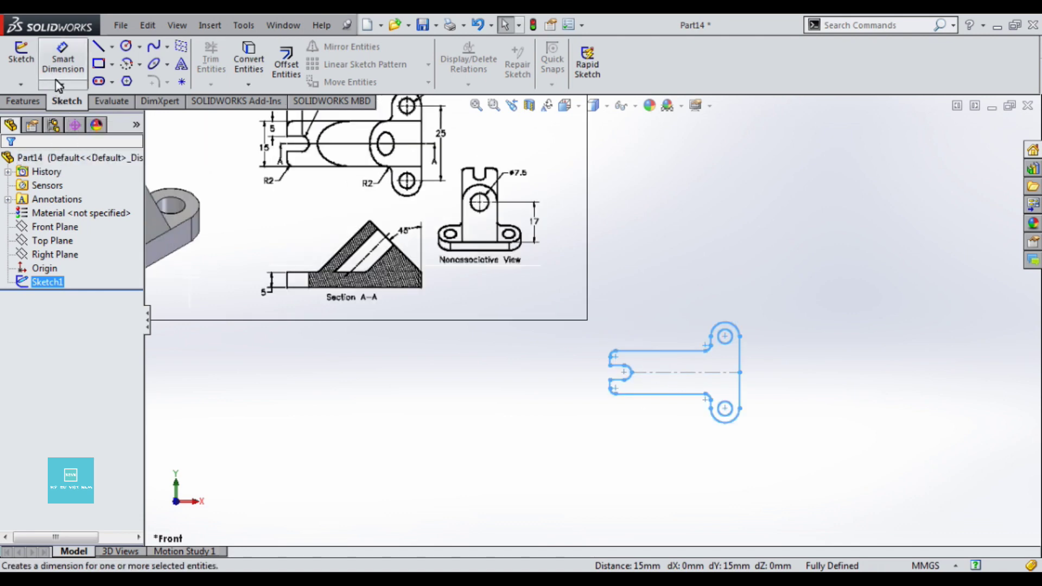
click(21, 101)
click(29, 59)
scroll(698, 477, down, 3)
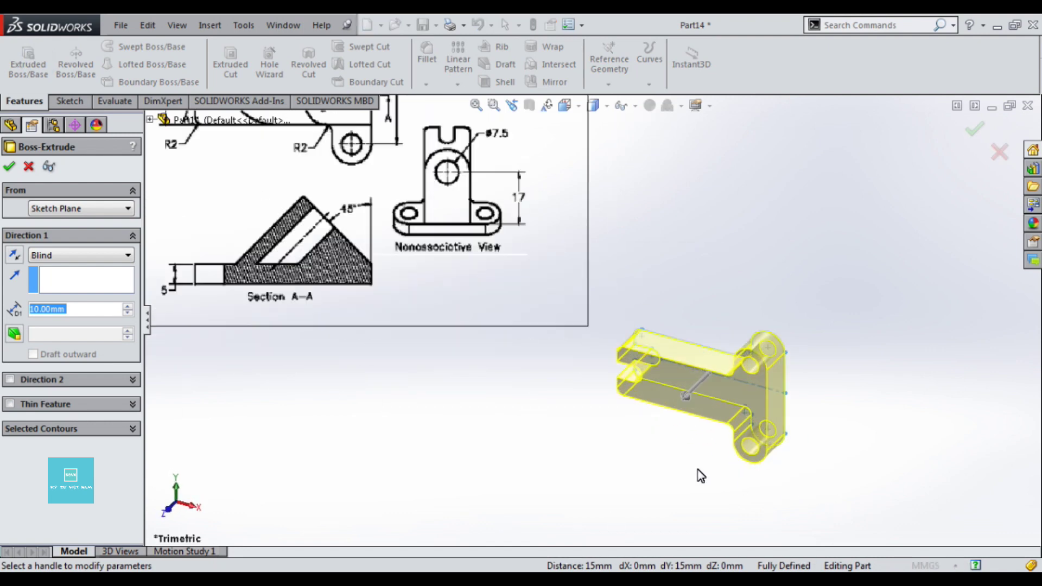
scroll(739, 345, down, 3)
scroll(737, 353, up, 2)
scroll(736, 354, up, 3)
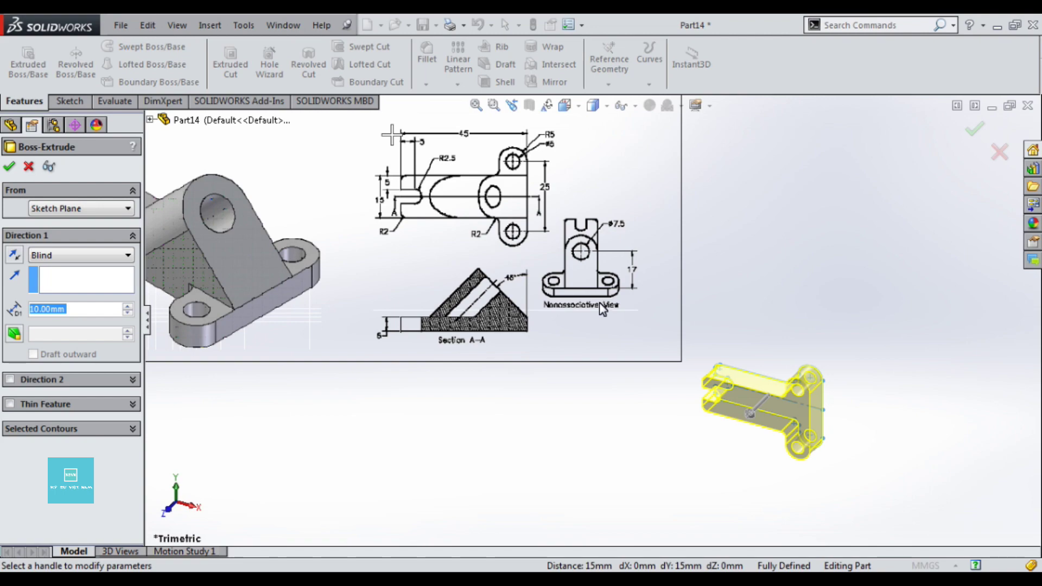
scroll(374, 325, down, 2)
scroll(375, 326, down, 2)
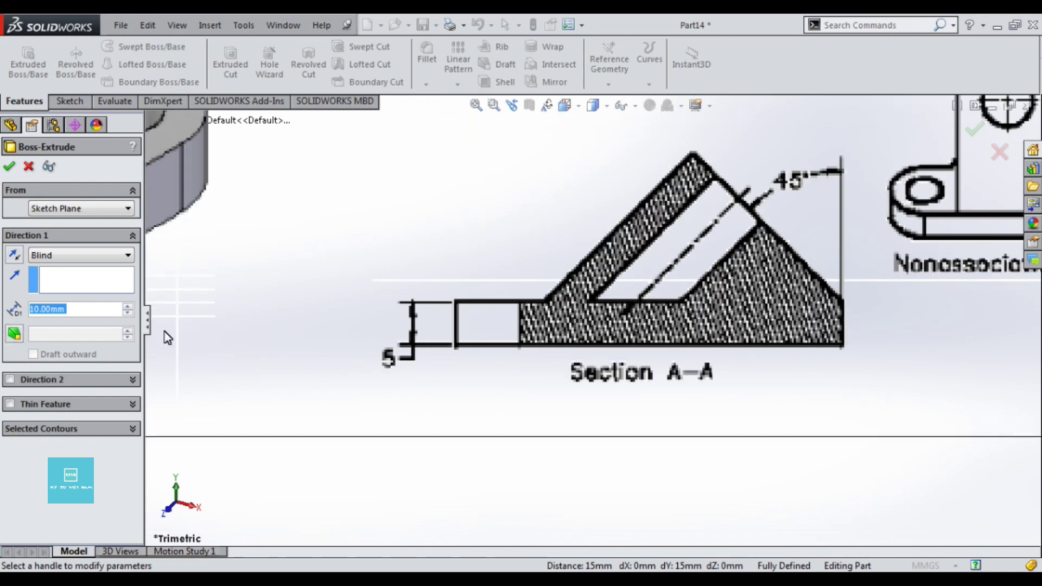
text(5)
key(Return)
scroll(575, 314, up, 3)
scroll(586, 326, up, 2)
scroll(814, 379, down, 3)
click(974, 130)
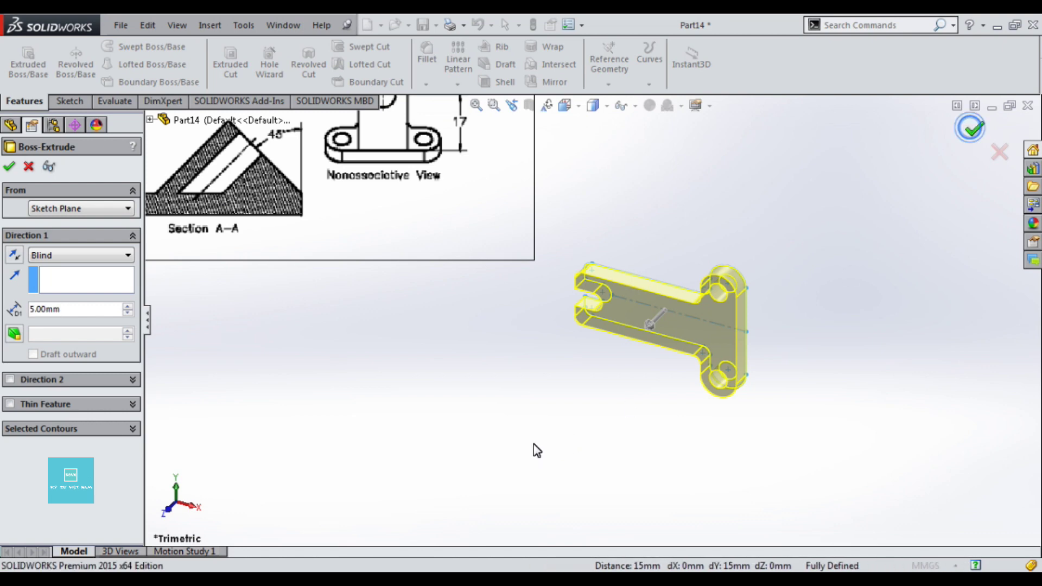
scroll(587, 334, up, 2)
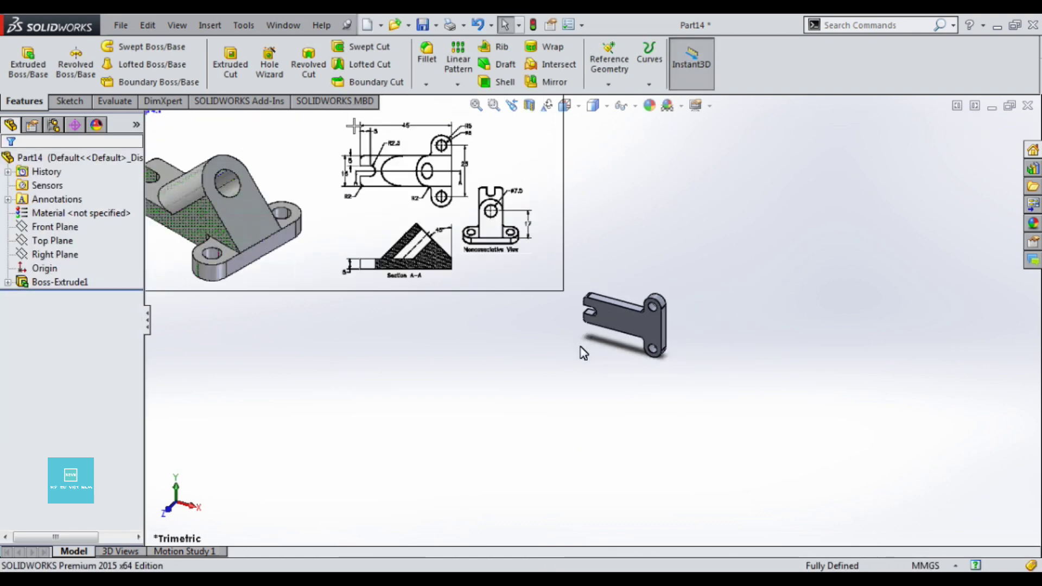
Orbit the plate and preview where the Top and Right planes lie
mouse_move(694, 332)
middle_down()
mouse_move(726, 212)
mouse_move(646, 304)
middle_up()
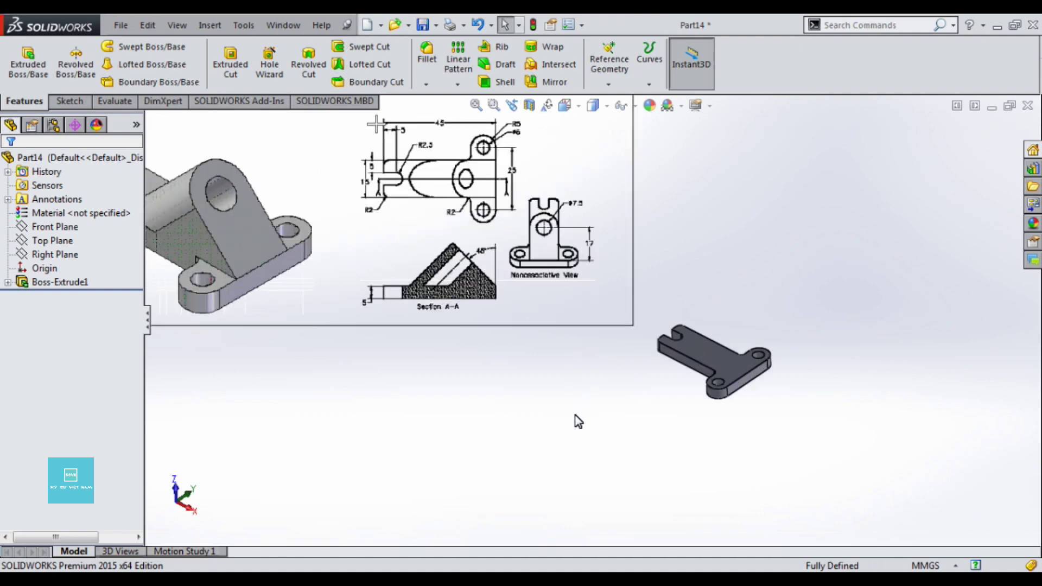
click(57, 242)
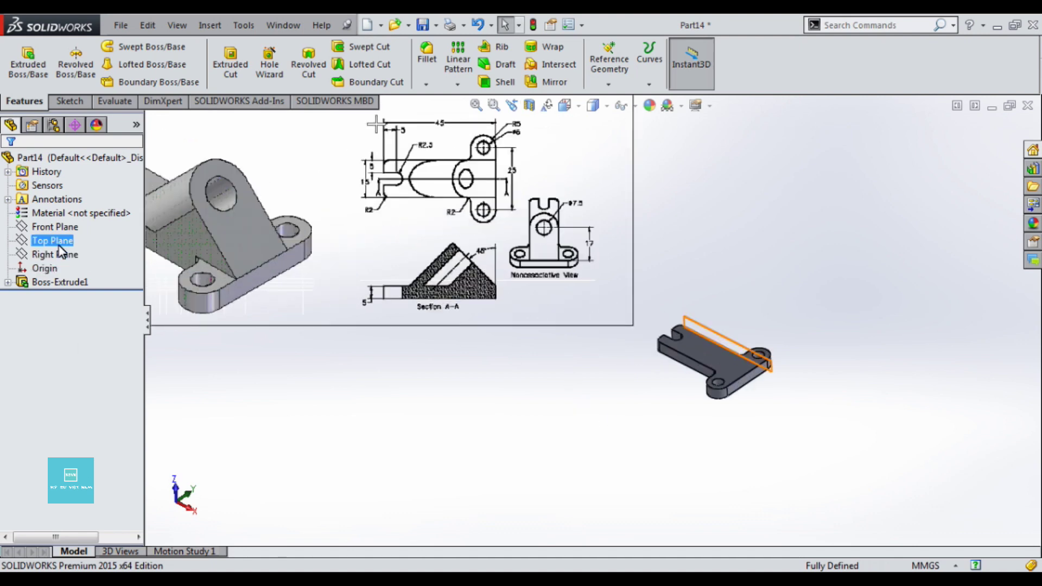
click(58, 254)
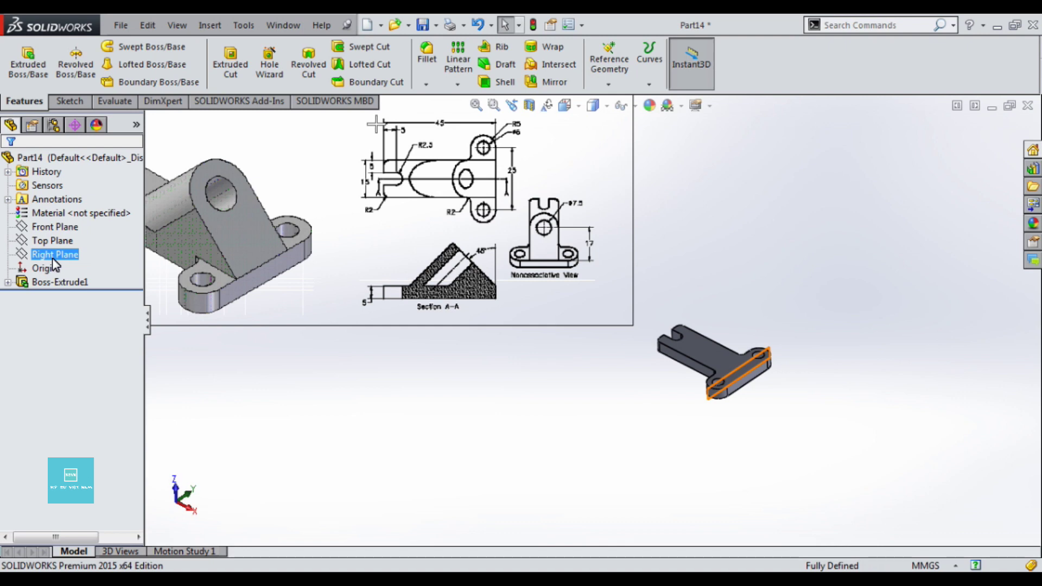
scroll(721, 384, down, 3)
scroll(730, 407, down, 2)
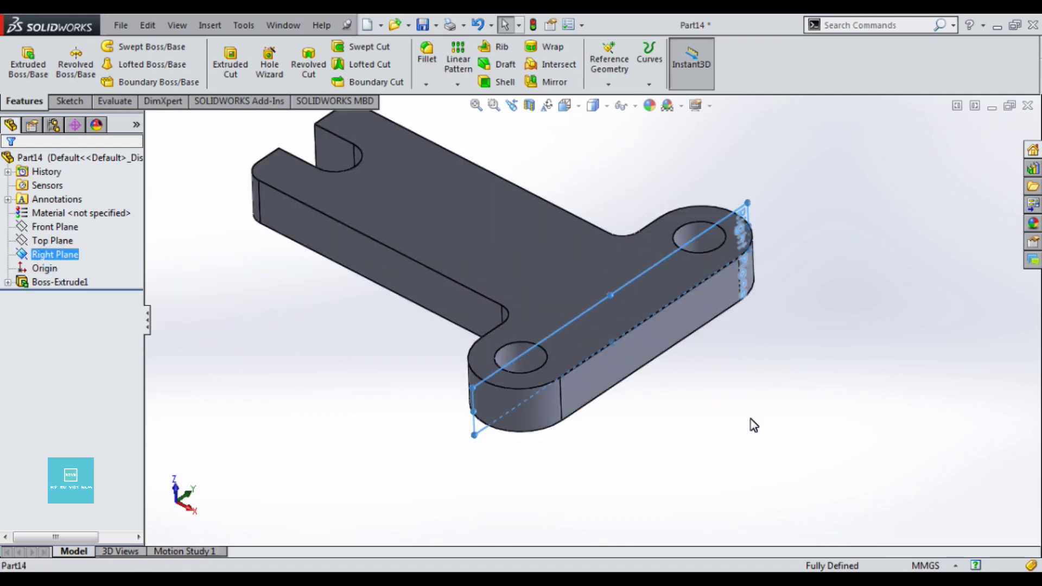
click(751, 419)
Check the side face's context menu, then open the Reference Geometry list
right_click(646, 353)
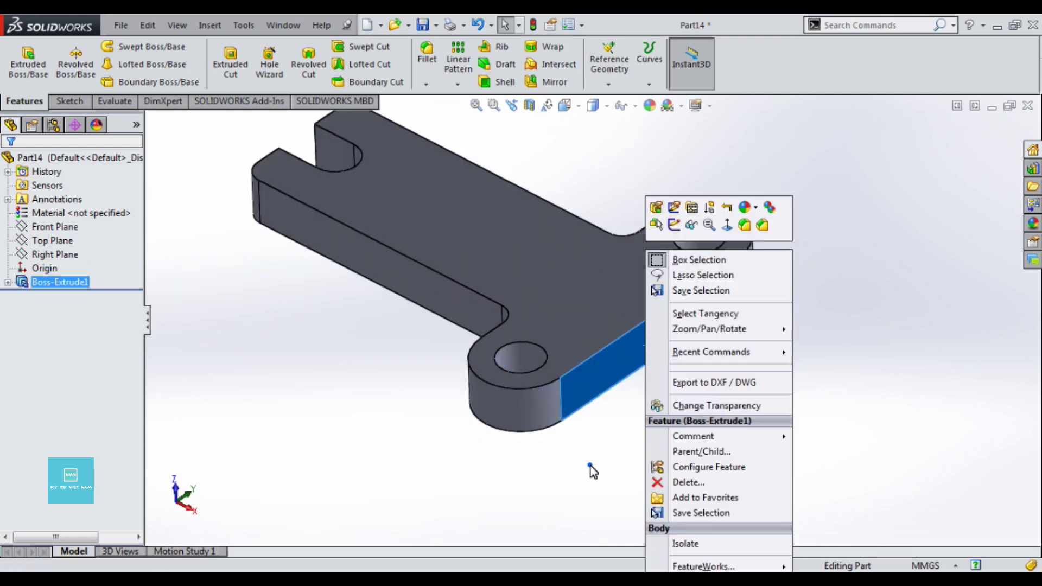
click(590, 465)
click(608, 83)
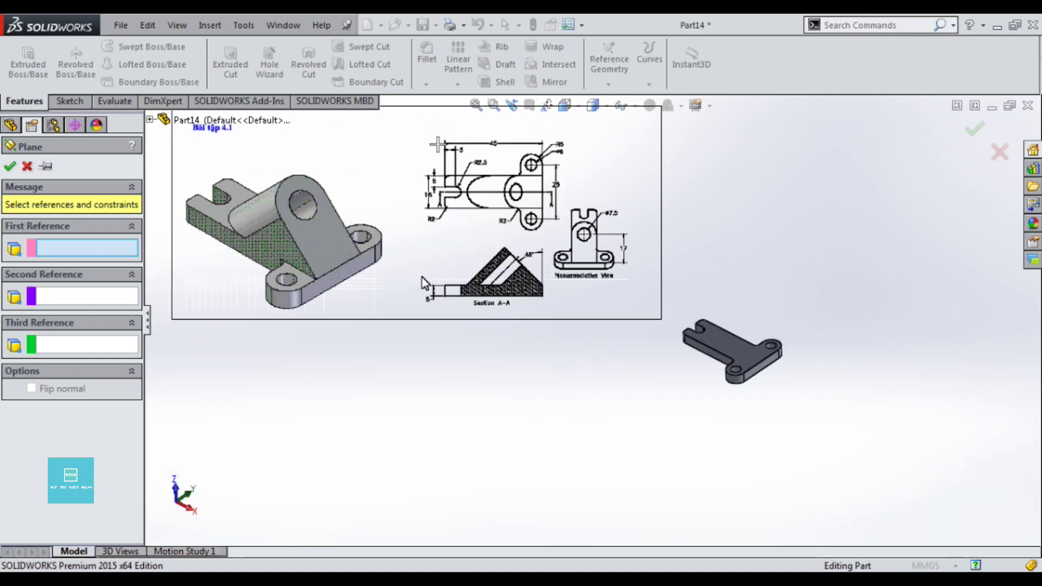
scroll(588, 374, down, 1)
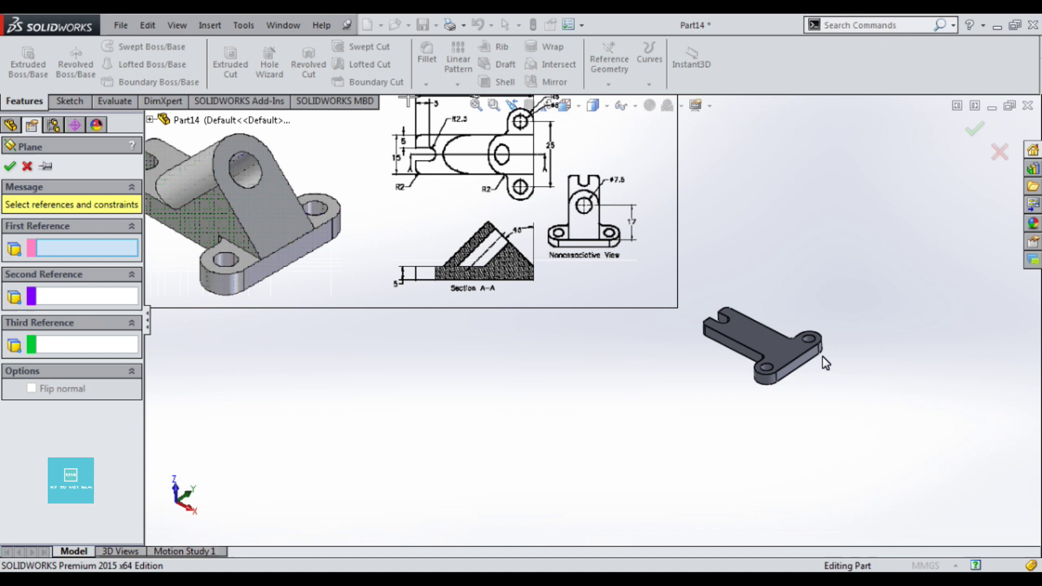
scroll(825, 363, down, 4)
click(703, 366)
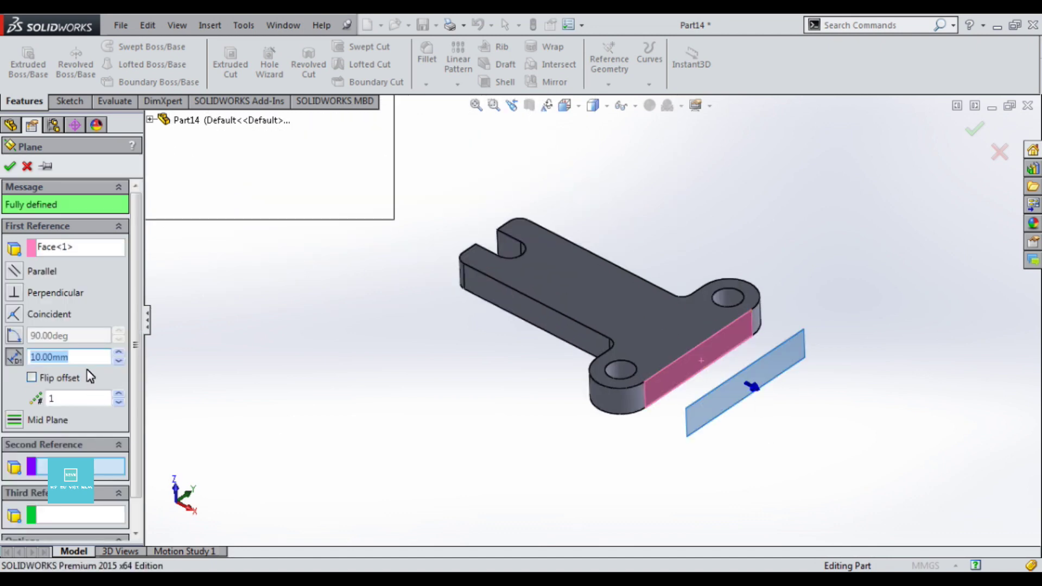
click(14, 335)
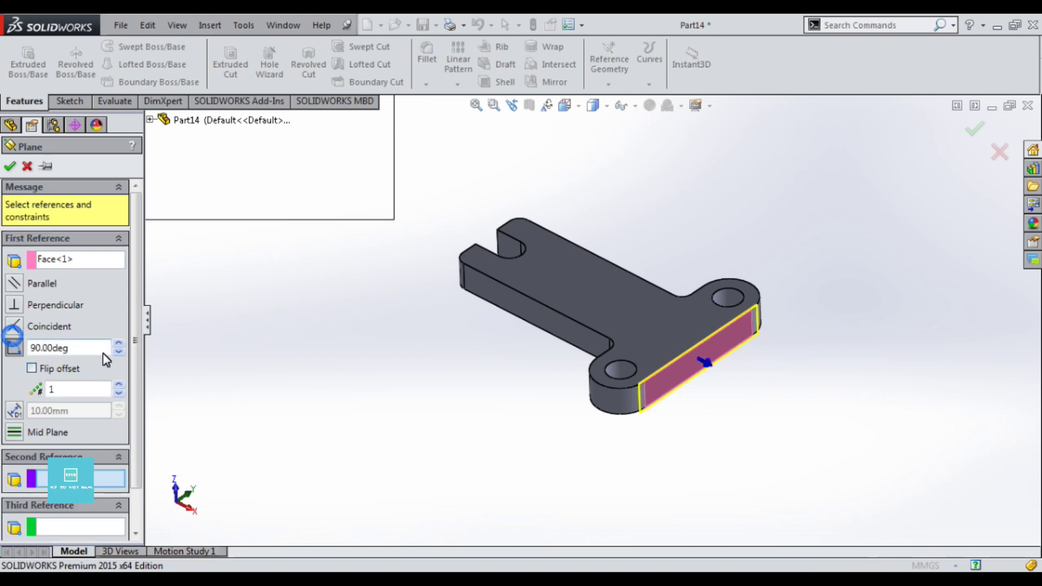
double_click(72, 352)
text(45)
key(Return)
click(561, 425)
key(ctrl+7)
scroll(678, 363, down, 5)
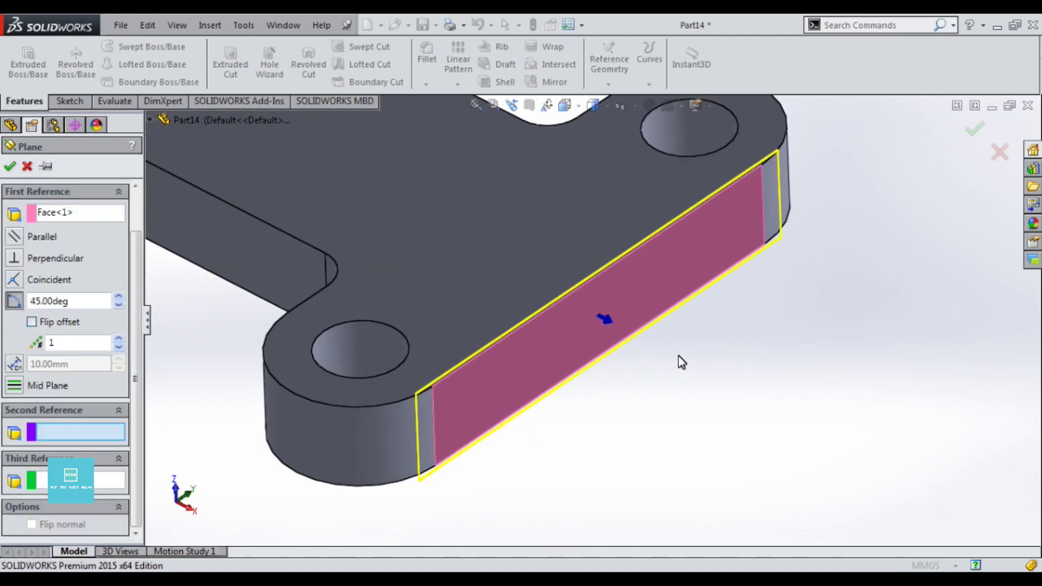
mouse_move(669, 371)
middle_down()
mouse_move(689, 366)
mouse_move(616, 255)
mouse_move(679, 344)
mouse_move(624, 350)
middle_up()
click(32, 322)
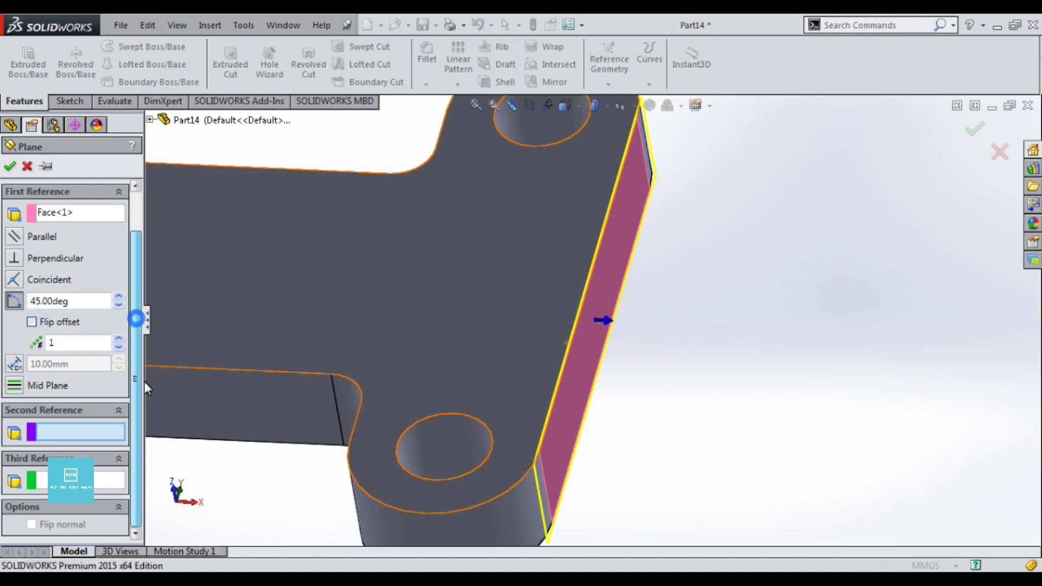
scroll(135, 304, up, 2)
scroll(134, 259, down, 2)
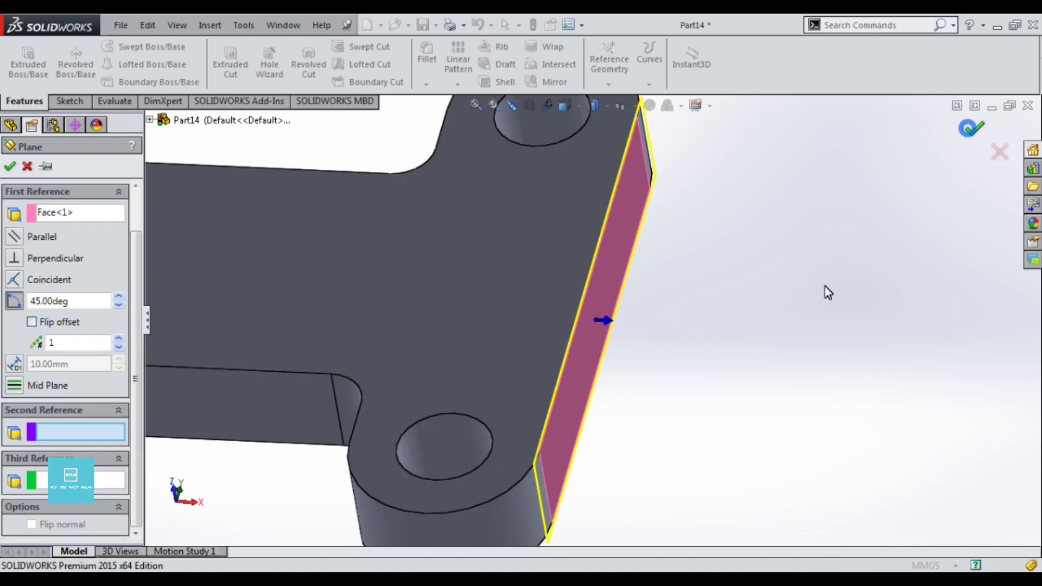
scroll(688, 310, up, 3)
scroll(359, 296, down, 1)
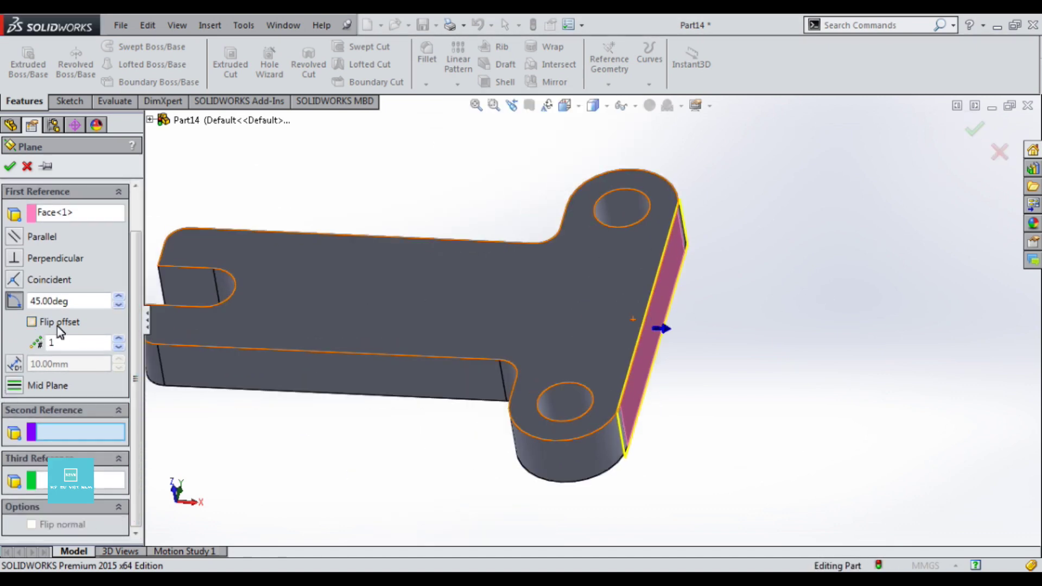
click(13, 362)
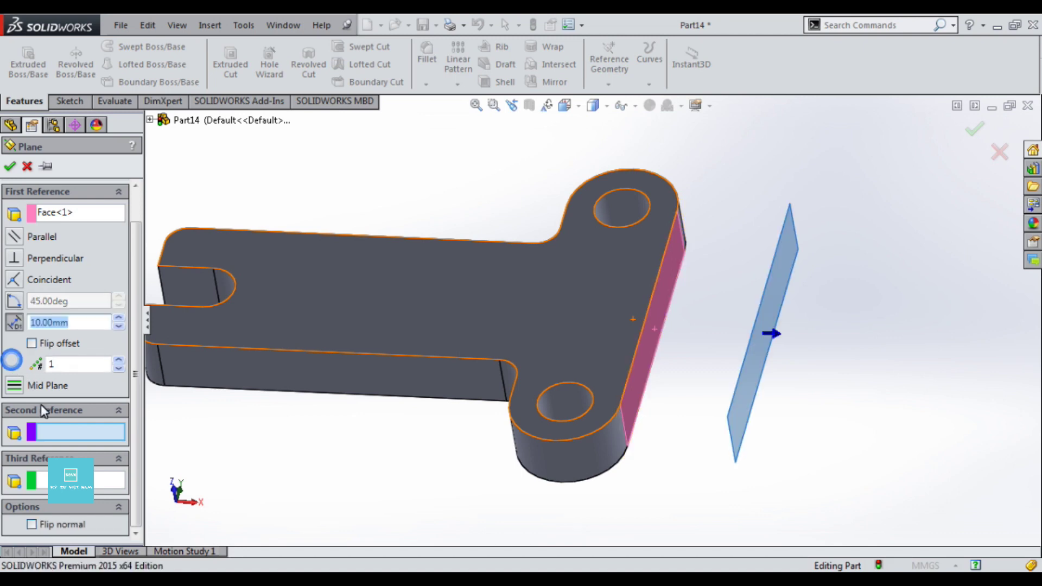
click(13, 302)
click(999, 152)
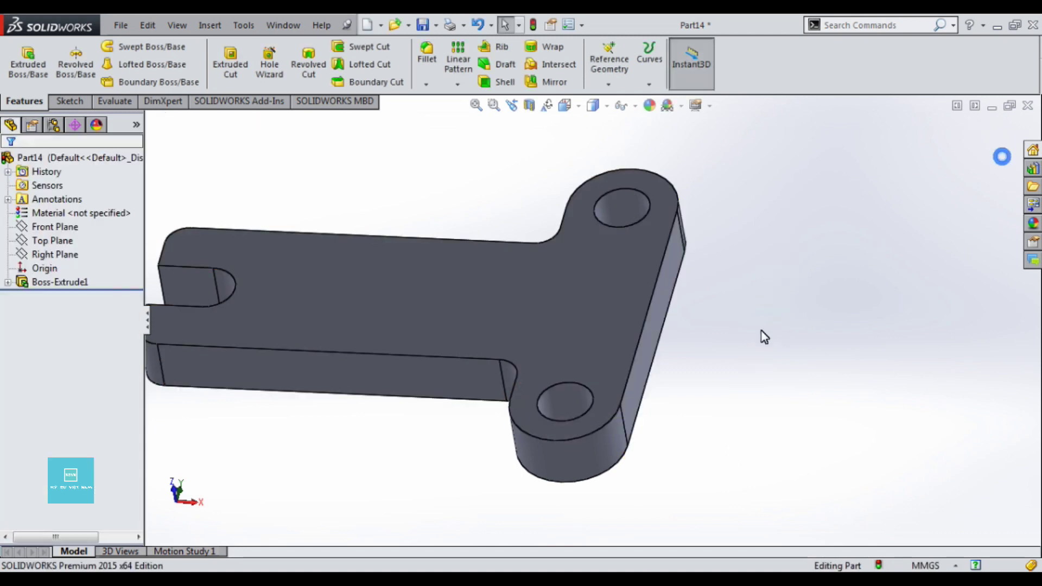
Zoom to fit the part and start a new Plane from Reference Geometry
scroll(693, 331, up, 3)
scroll(530, 309, down, 2)
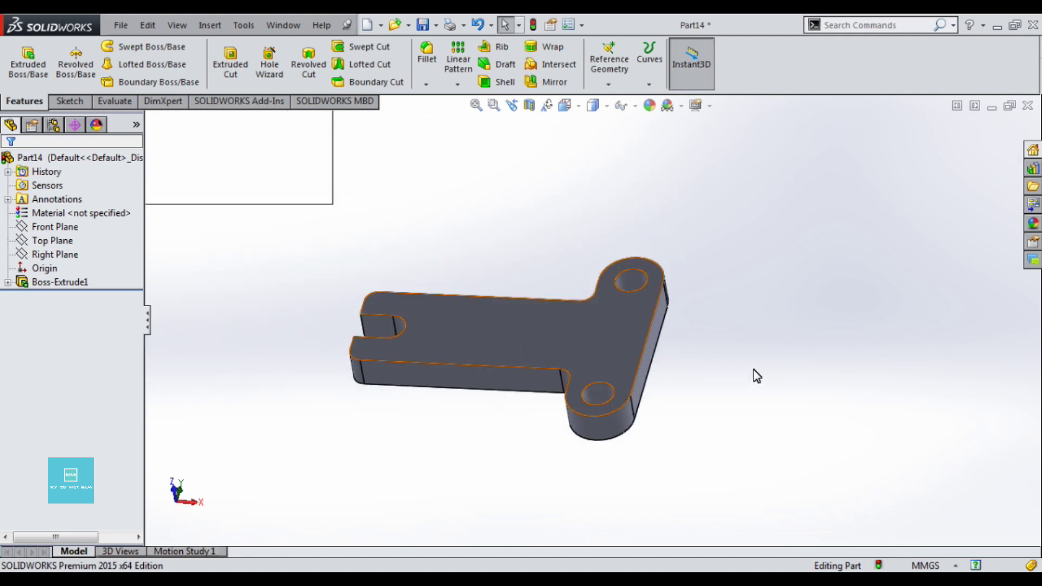
scroll(755, 376, up, 4)
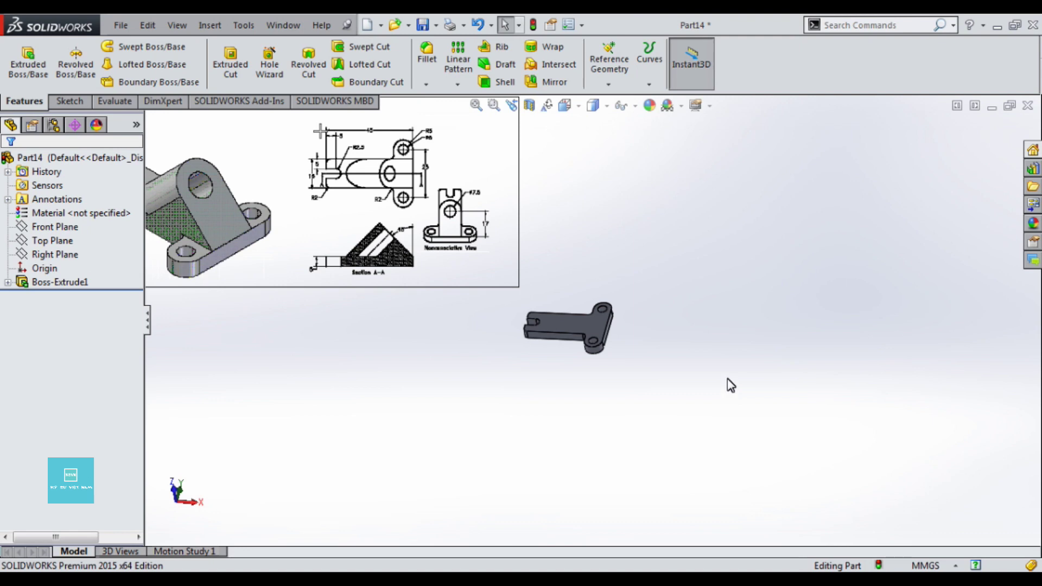
scroll(643, 352, down, 3)
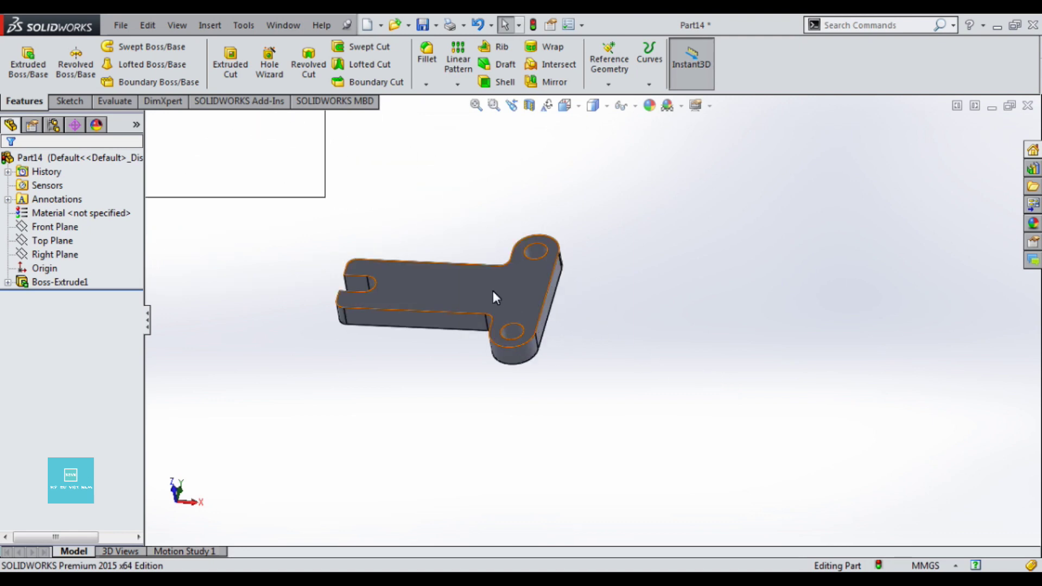
click(607, 81)
click(621, 98)
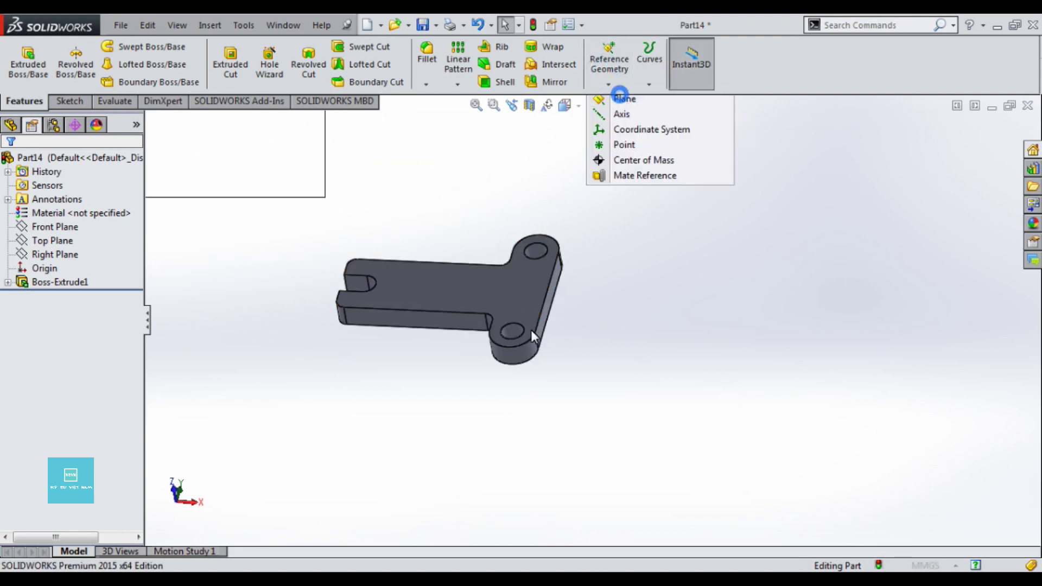
click(455, 297)
click(16, 337)
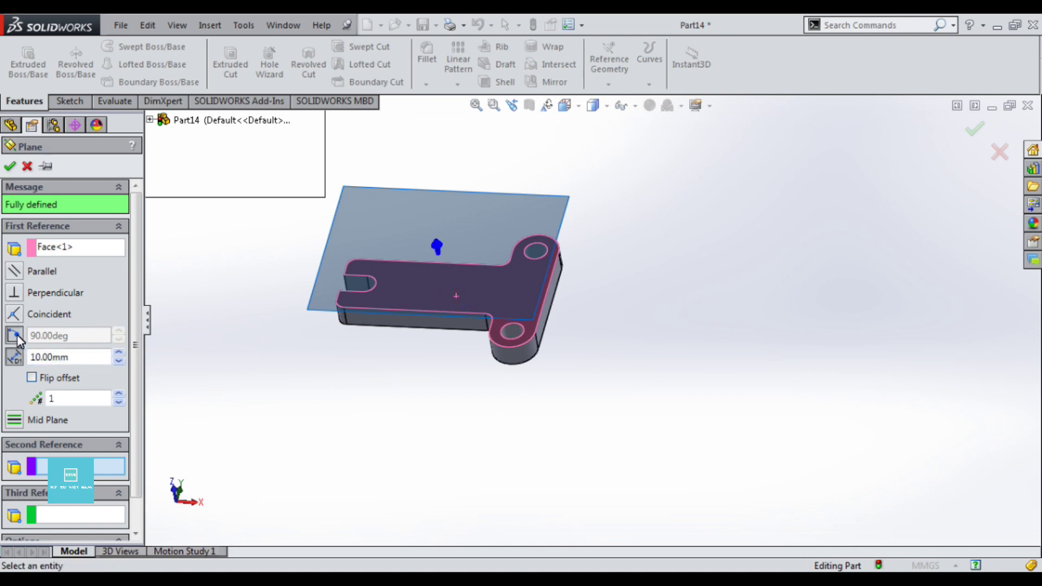
double_click(64, 347)
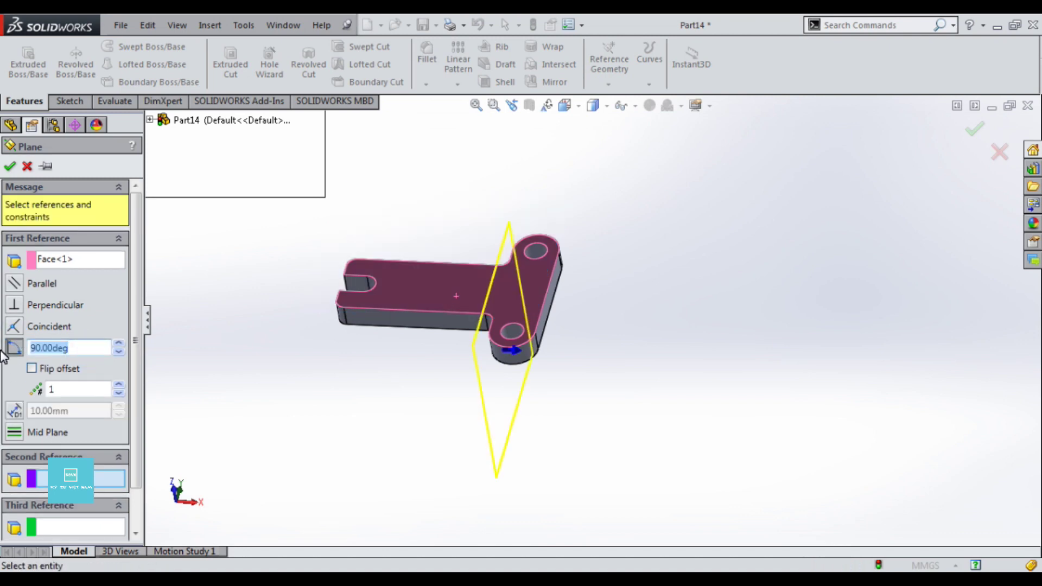
text(45)
key(Return)
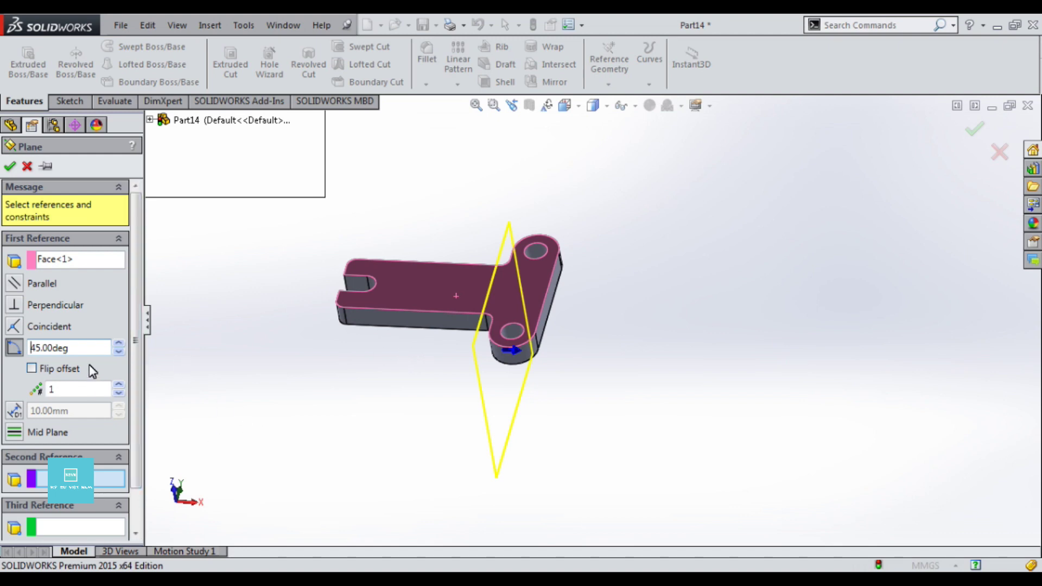
double_click(78, 349)
click(15, 409)
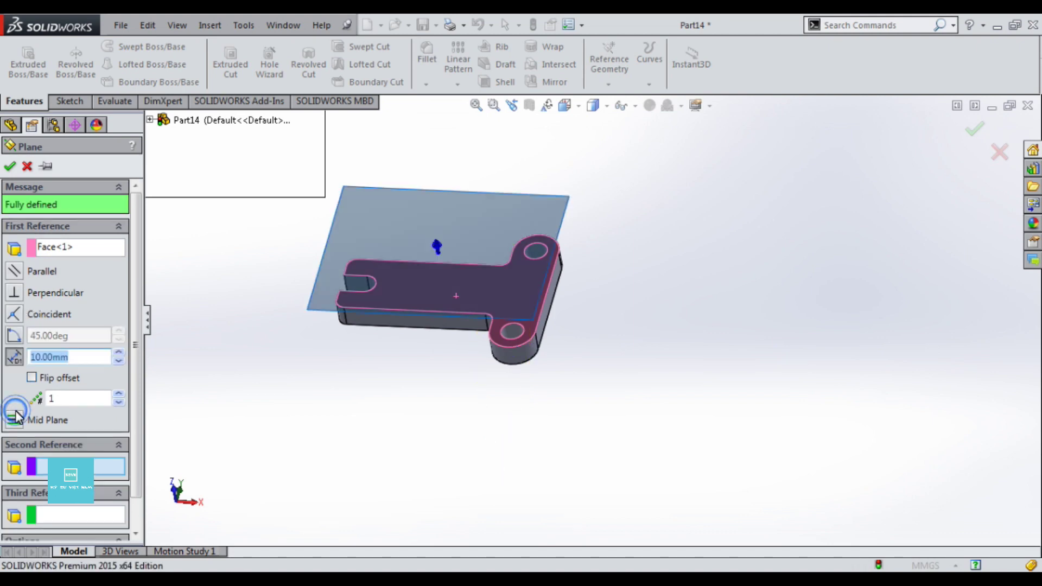
click(81, 467)
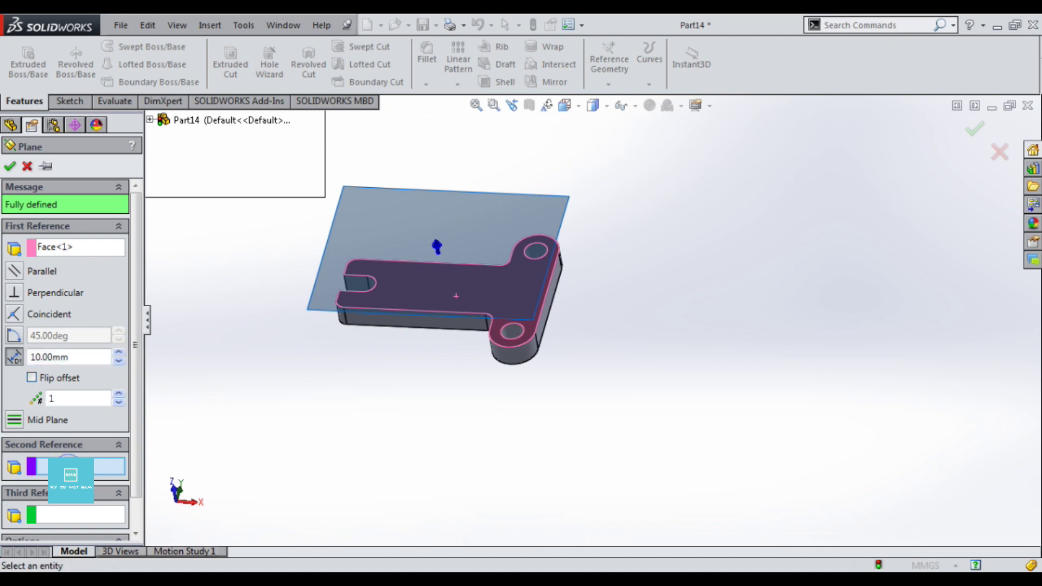
scroll(510, 337, down, 5)
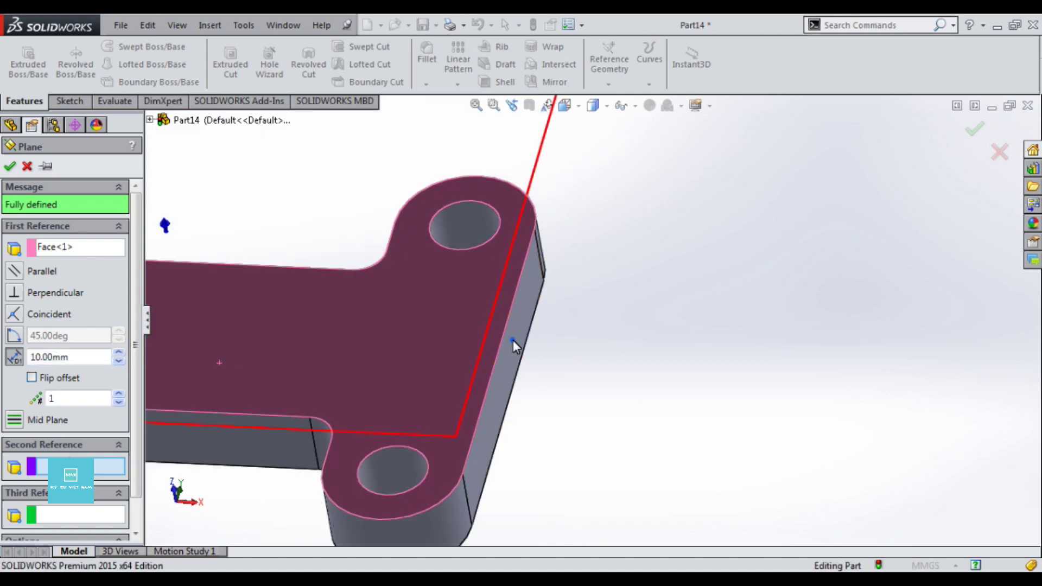
click(513, 340)
scroll(624, 385, up, 1)
scroll(588, 387, up, 2)
middle_drag(572, 410, 590, 333)
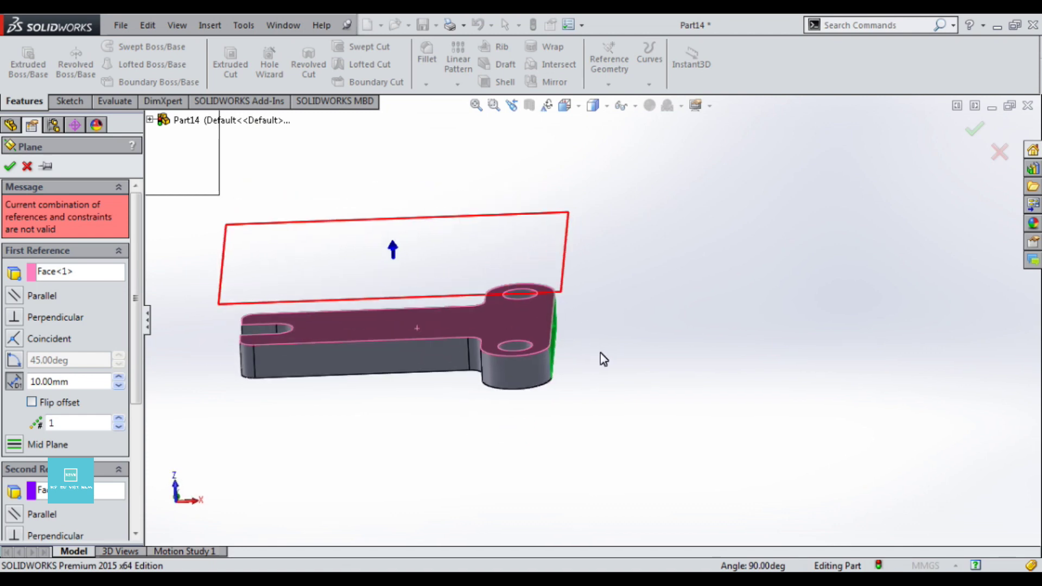
scroll(632, 331, down, 1)
scroll(623, 326, down, 2)
scroll(623, 326, down, 1)
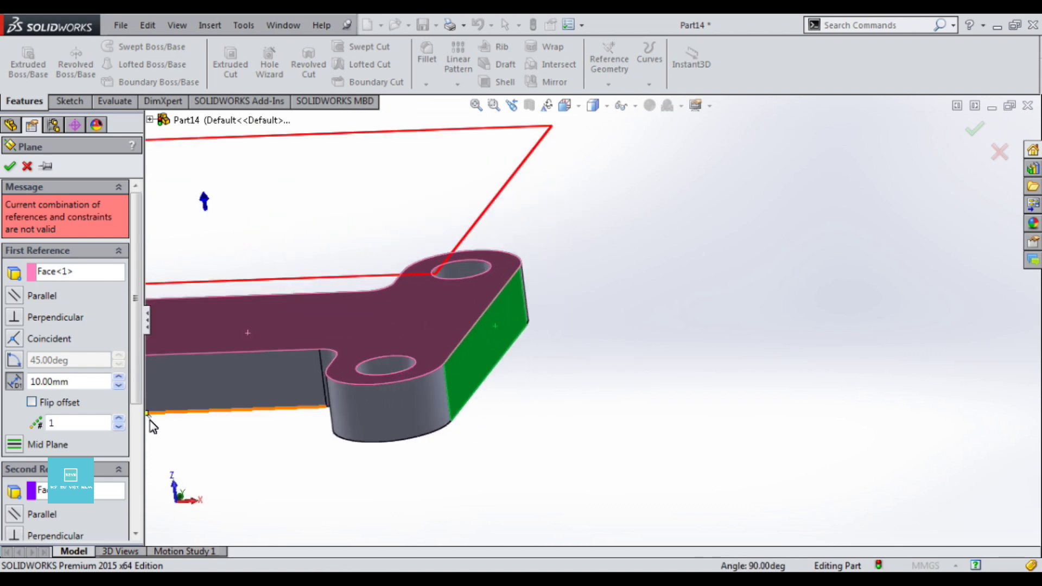
click(481, 335)
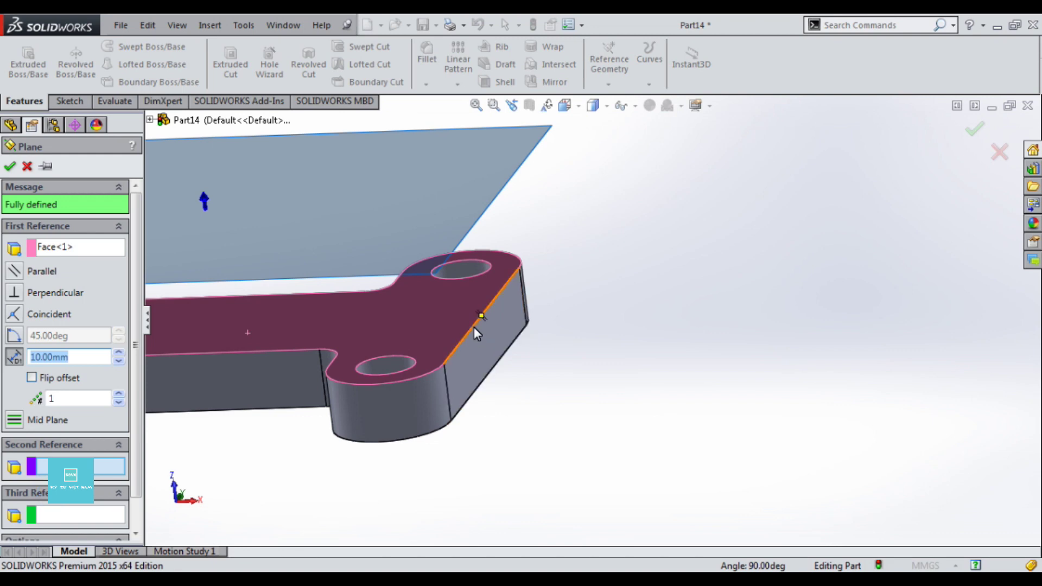
click(474, 326)
scroll(614, 373, up, 2)
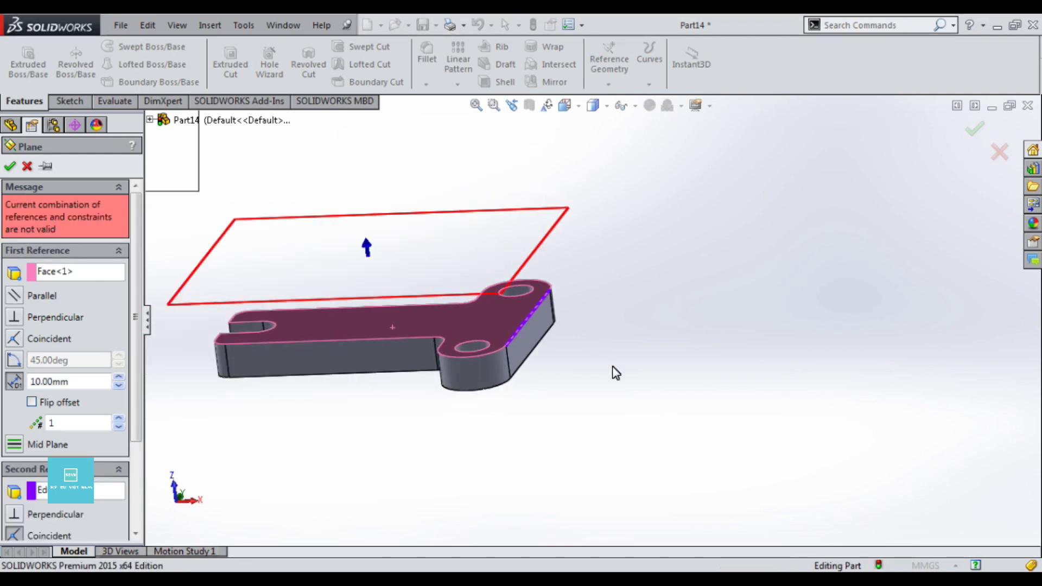
scroll(610, 365, up, 1)
scroll(550, 298, down, 2)
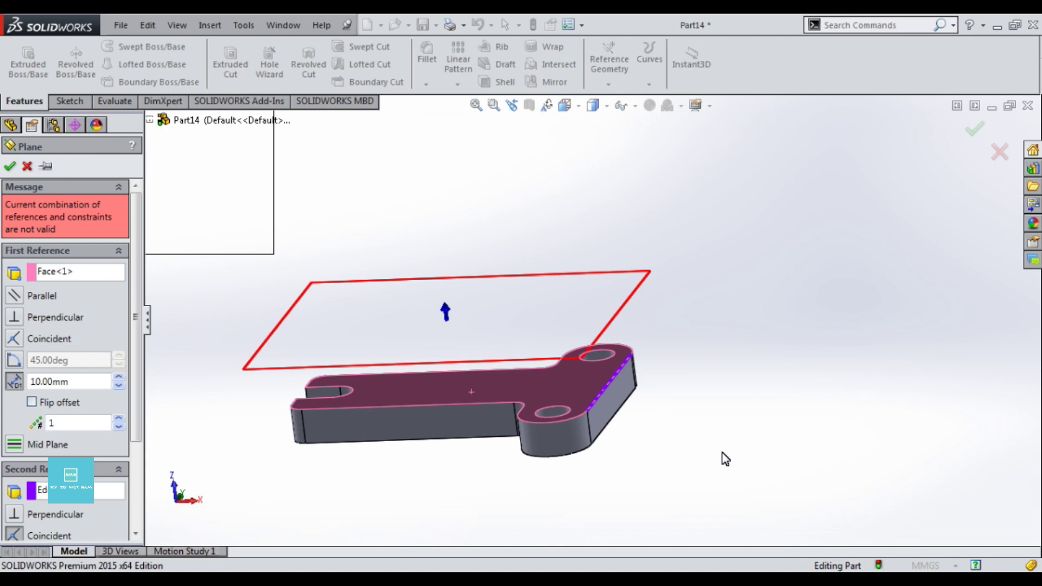
click(27, 166)
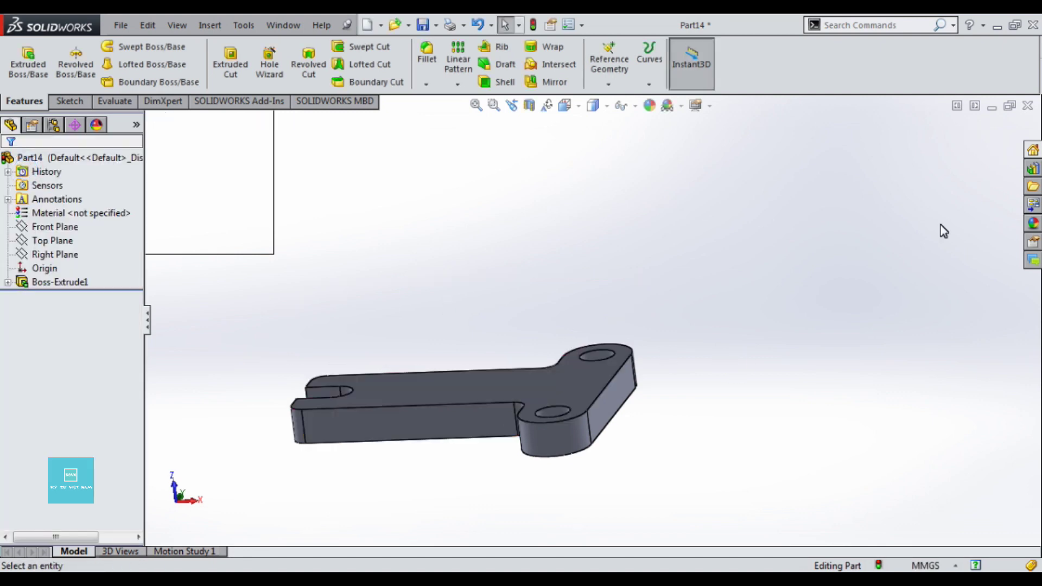
Start a new reference Plane from the Reference Geometry list
scroll(628, 339, down, 3)
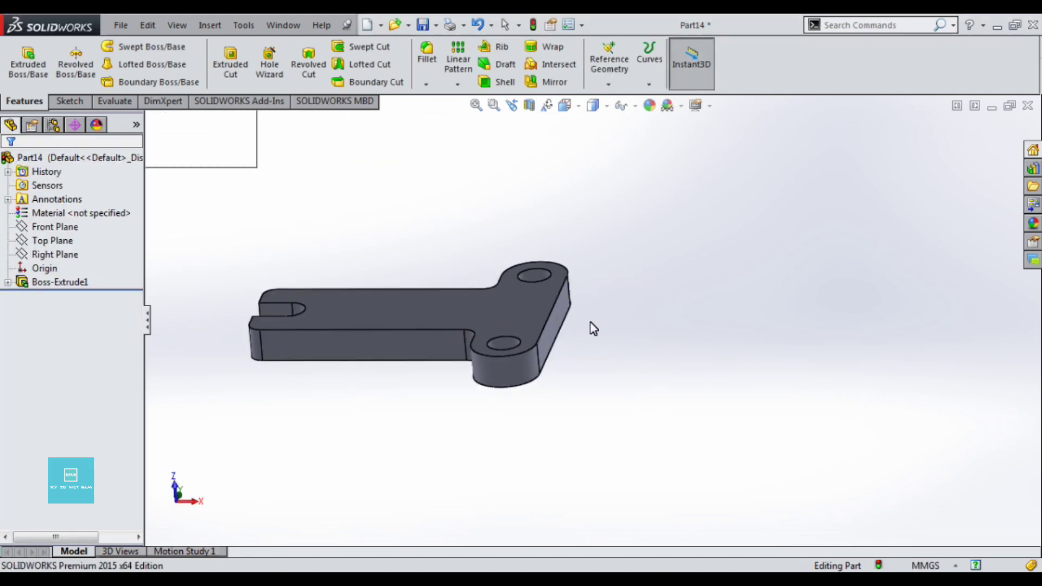
scroll(594, 329, down, 3)
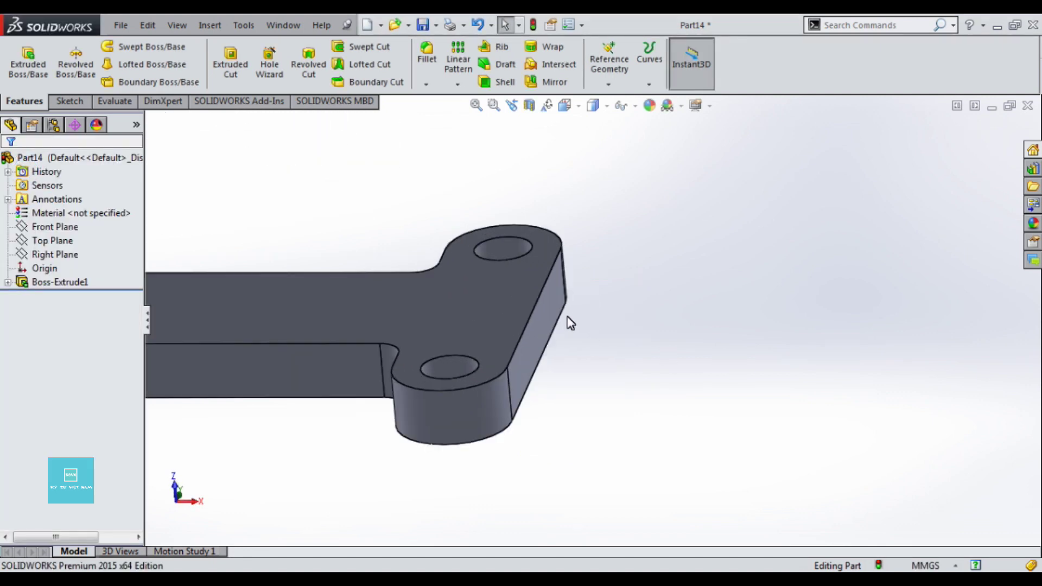
click(608, 84)
click(618, 97)
Define Plane1 through the end face's top edge at 45° to the side face, flipped
scroll(601, 360, down, 3)
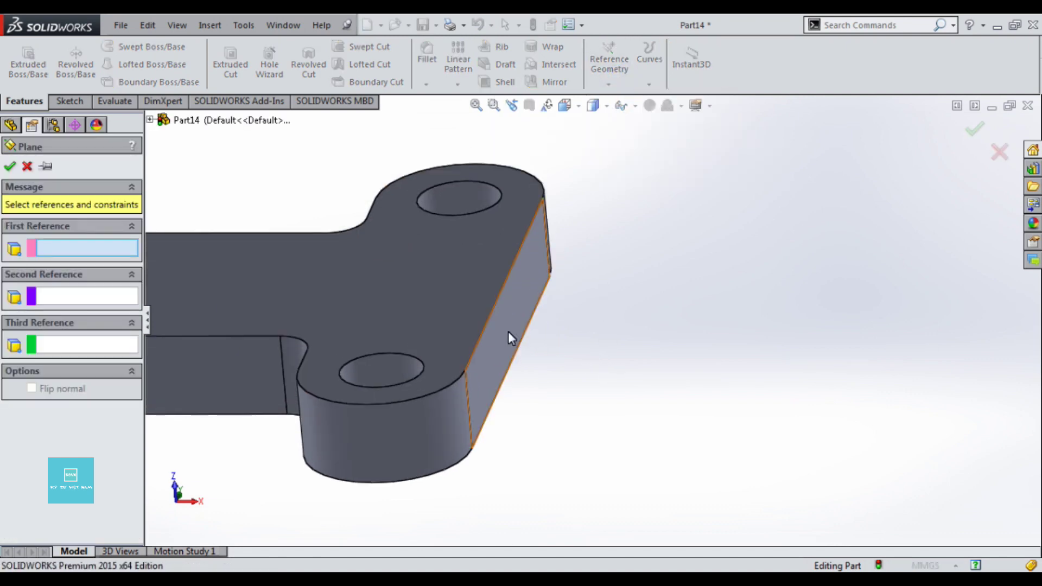
click(489, 321)
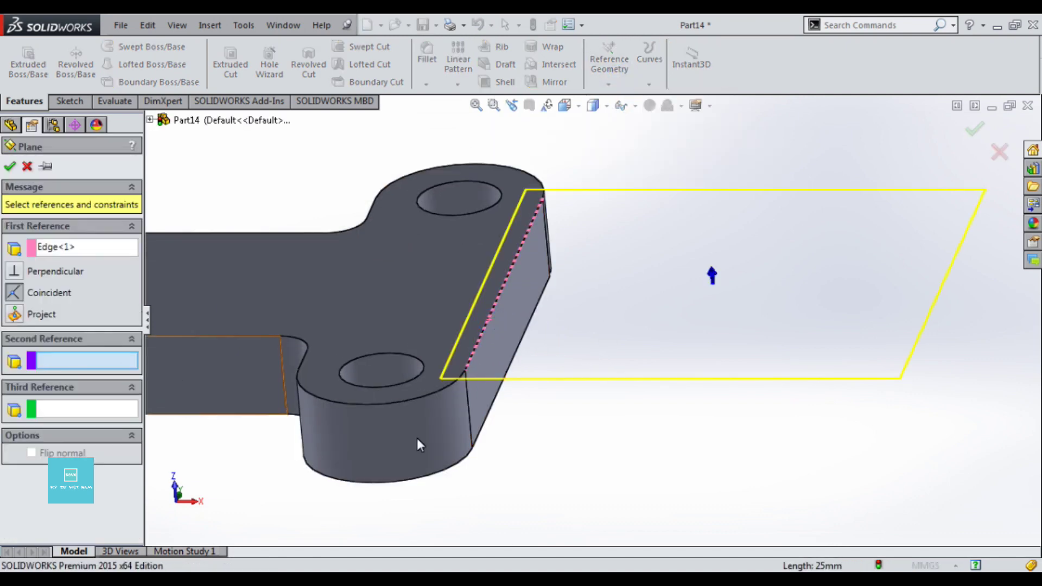
click(484, 389)
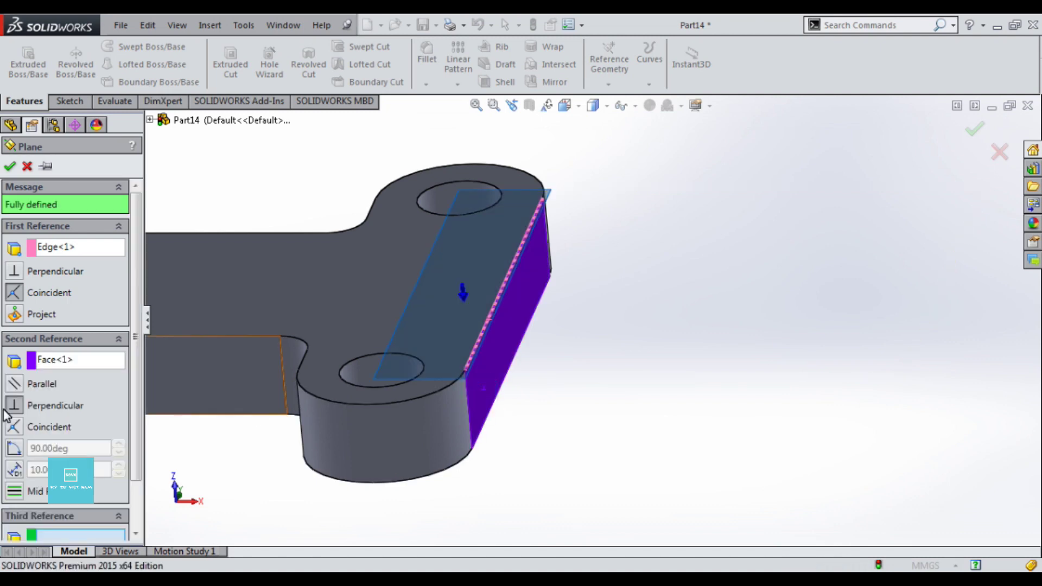
click(16, 449)
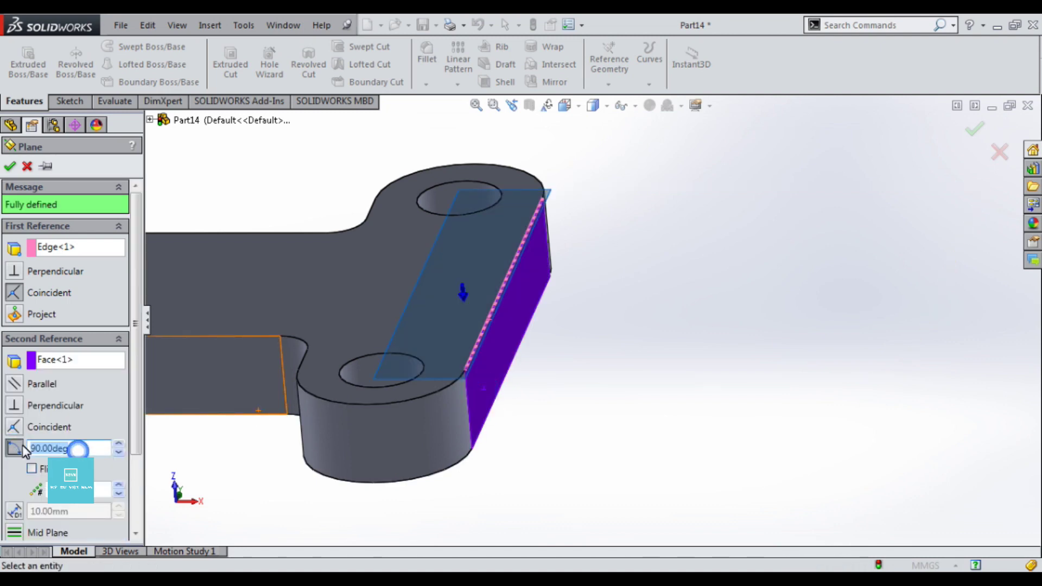
text(45)
key(Return)
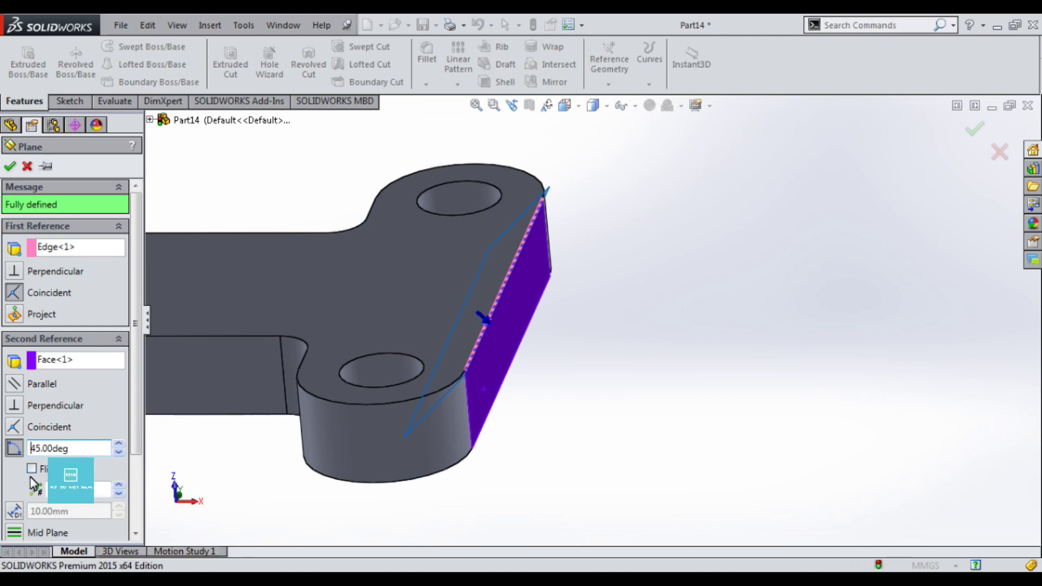
click(32, 468)
middle_drag(611, 383, 622, 330)
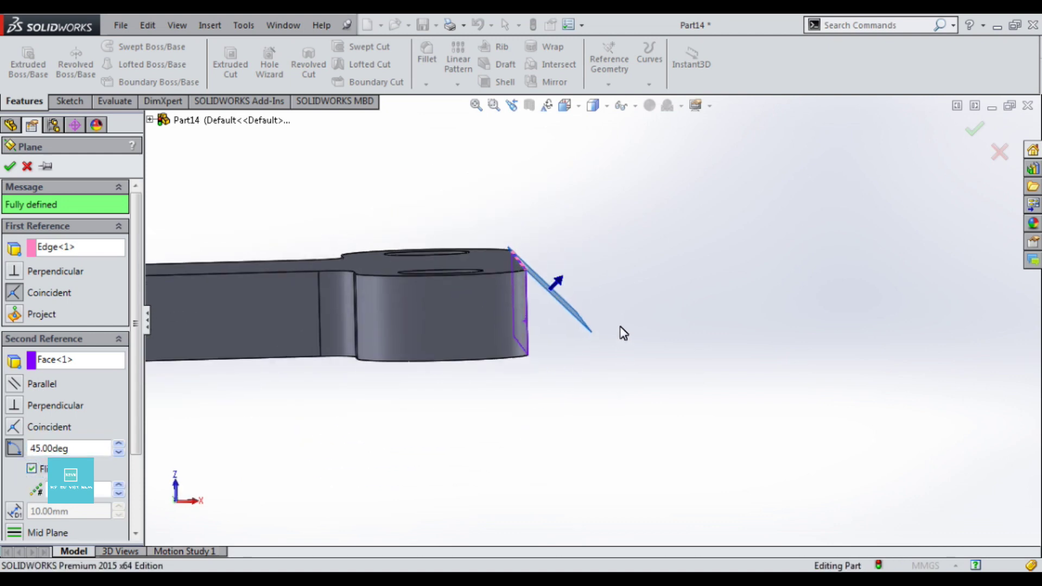
click(968, 136)
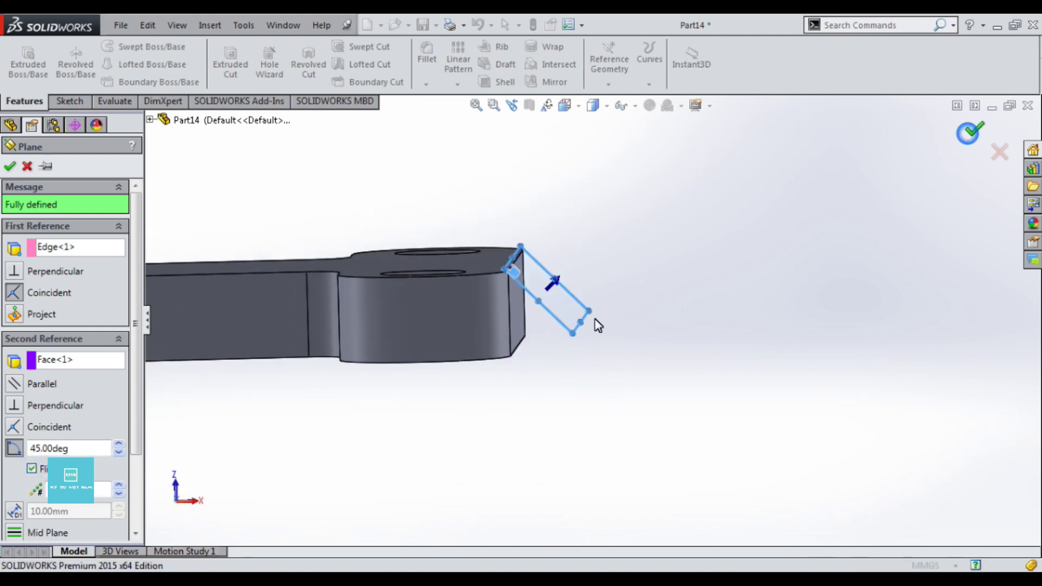
right_click(53, 300)
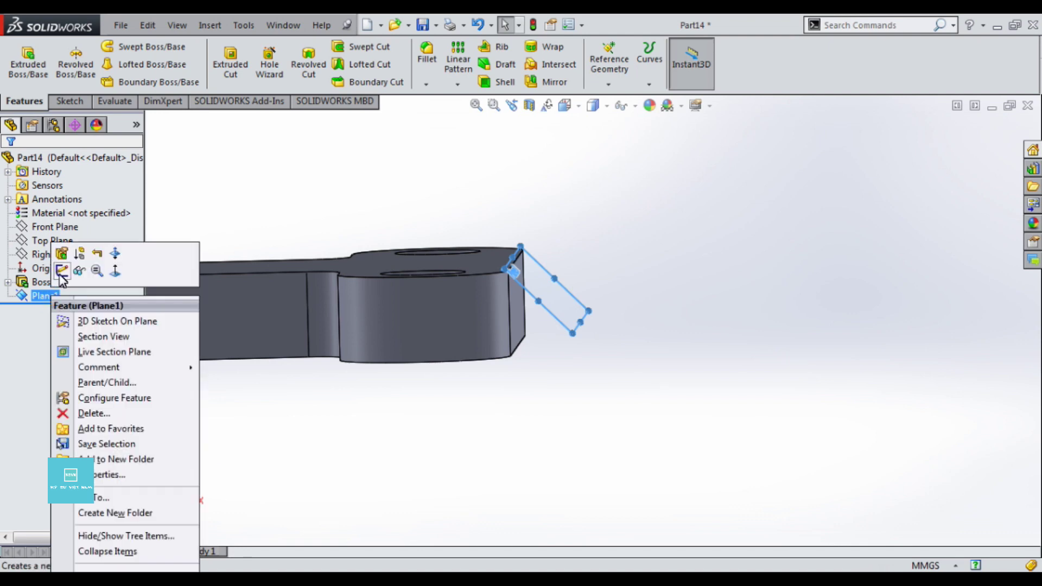
Start a sketch on Plane1 and view it Normal To
click(62, 270)
key(ctrl+8)
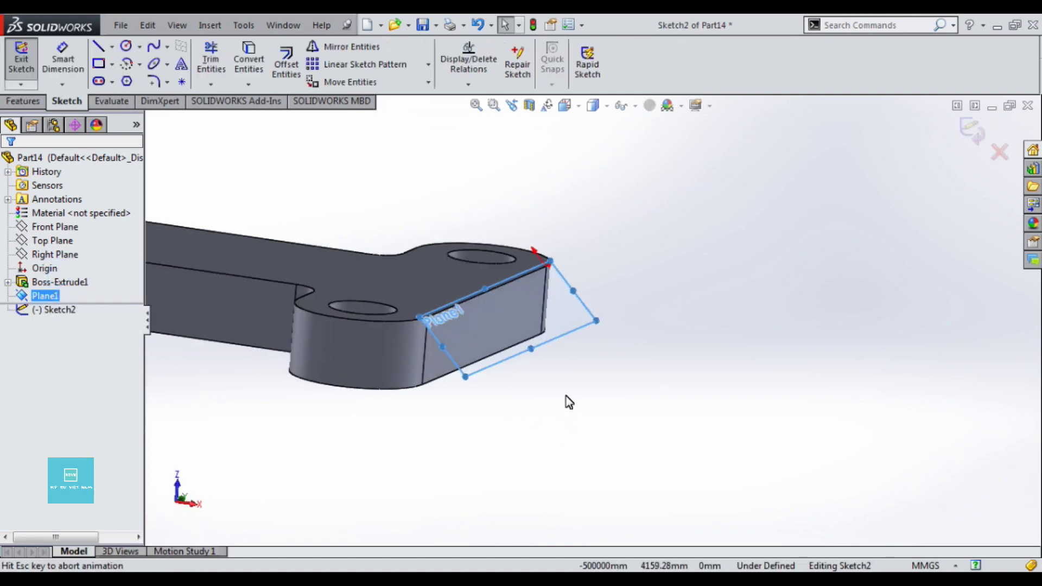
scroll(494, 545, down, 2)
scroll(505, 510, down, 2)
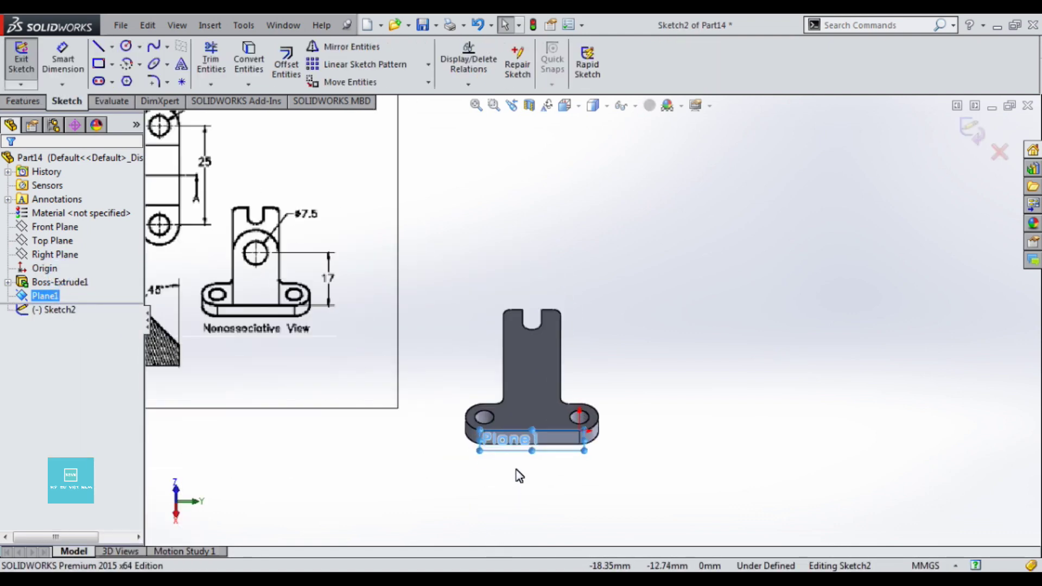
scroll(516, 476, down, 3)
scroll(556, 383, down, 2)
Convert the face's top edge into sketch geometry in Sketch2
click(523, 353)
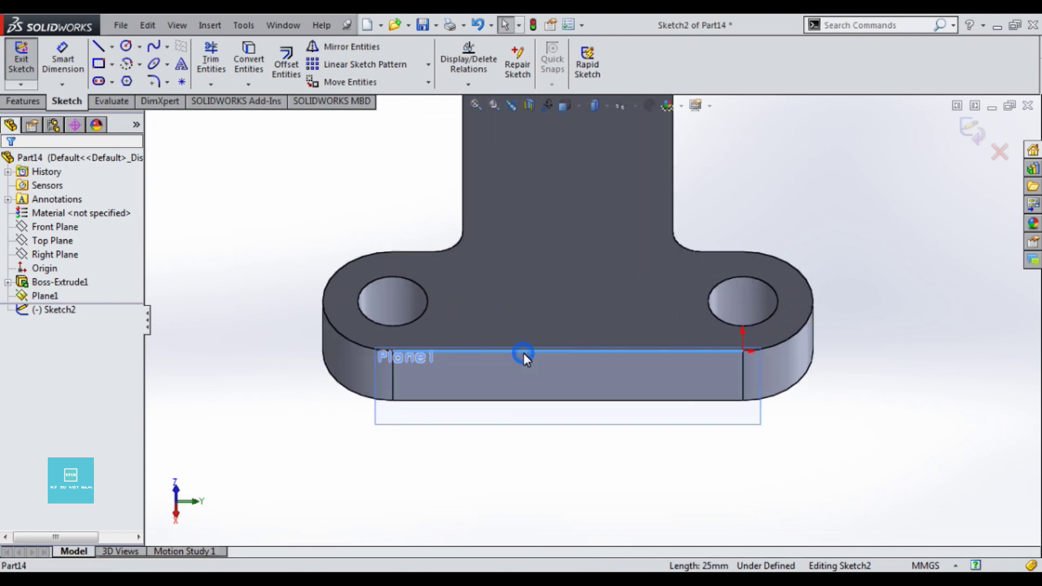
click(259, 56)
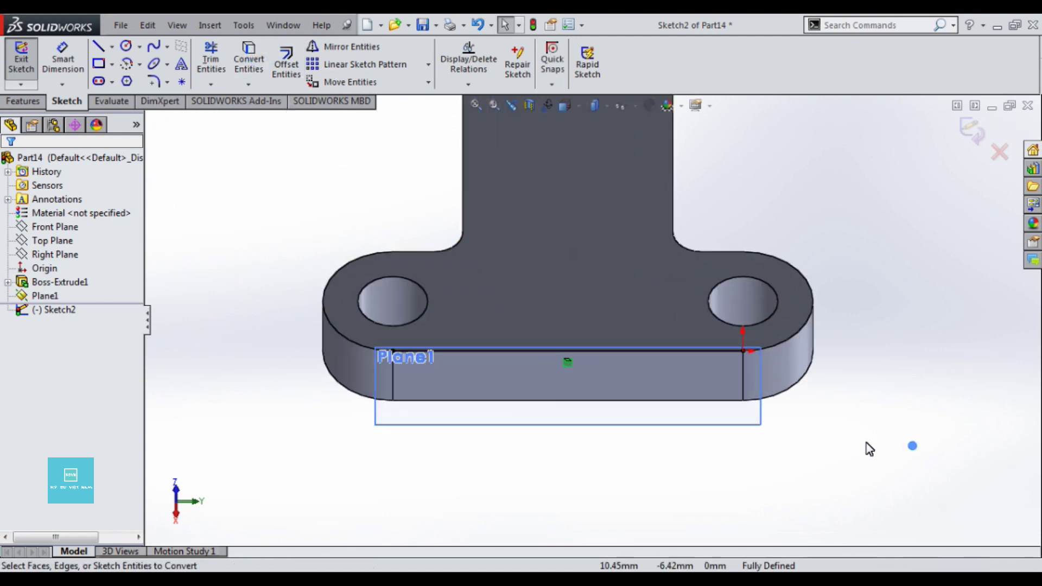
scroll(747, 435, up, 2)
scroll(659, 406, up, 4)
scroll(660, 407, up, 3)
scroll(473, 343, down, 2)
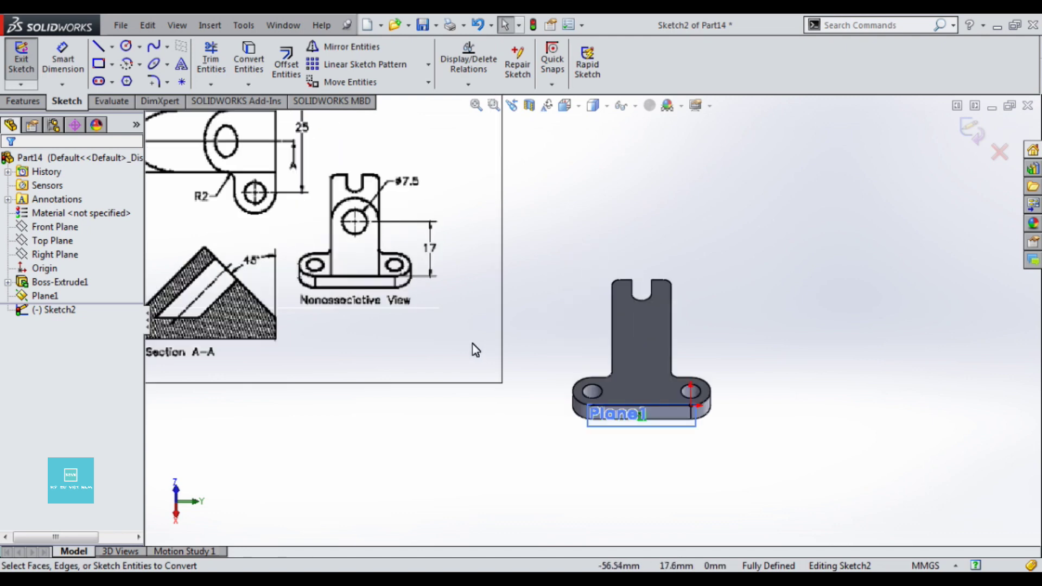
scroll(478, 351, up, 2)
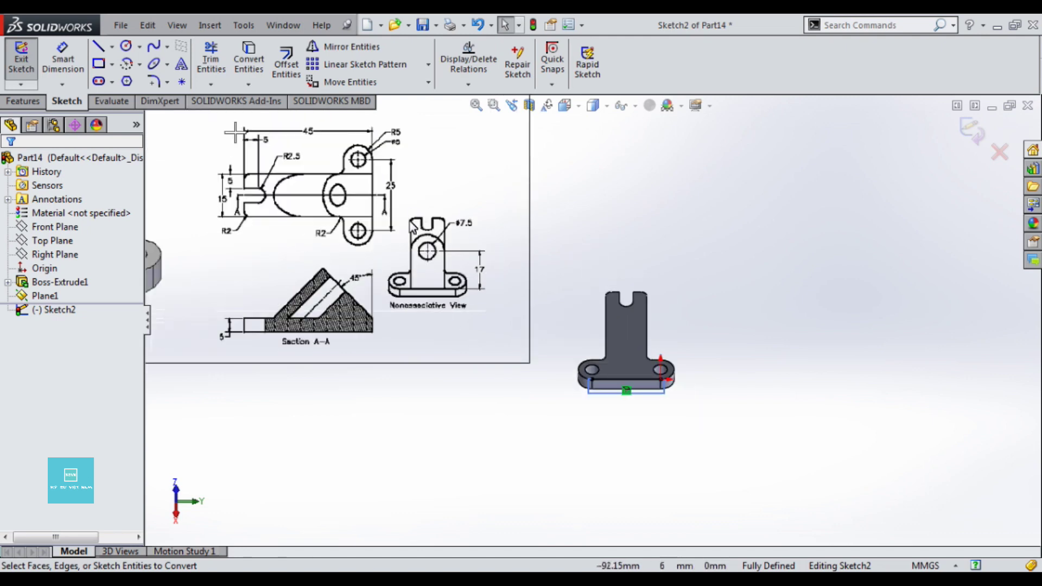
scroll(411, 214, up, 3)
scroll(382, 296, down, 2)
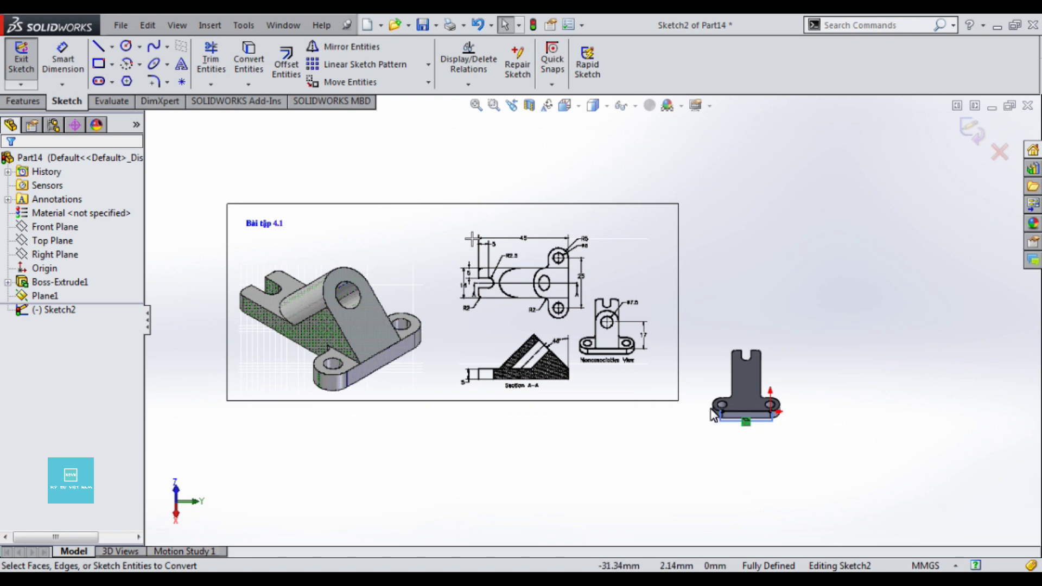
scroll(713, 415, down, 2)
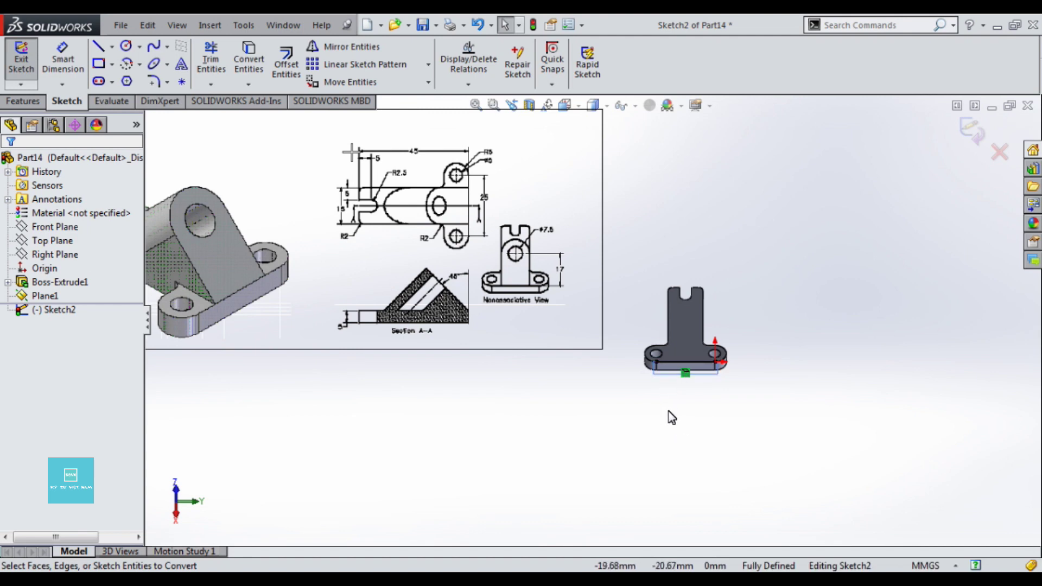
Adjust the converted edge line's endpoints along the top edge
key(l)
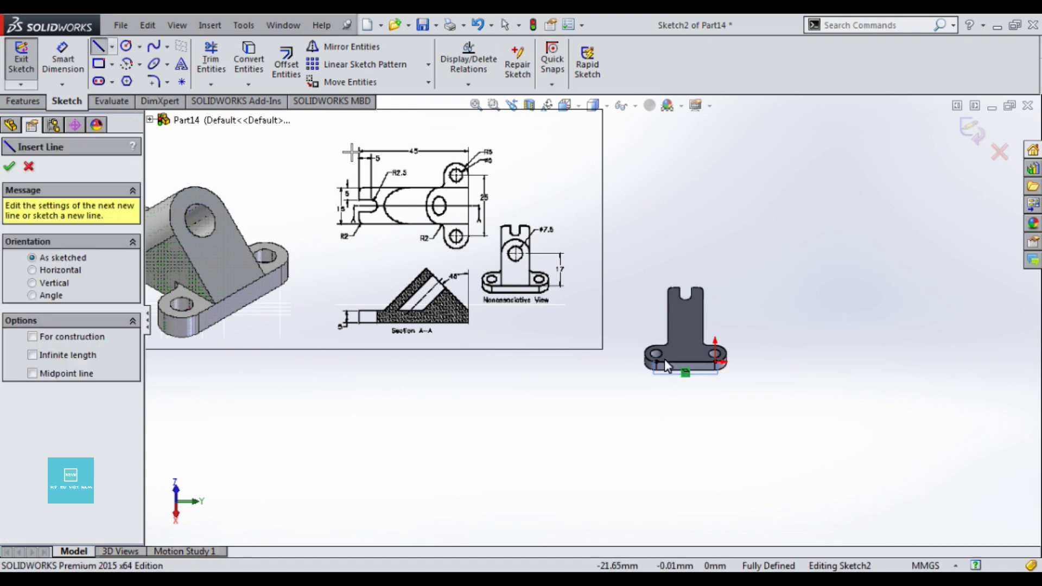
scroll(665, 406, down, 3)
key(Escape)
scroll(657, 348, down, 2)
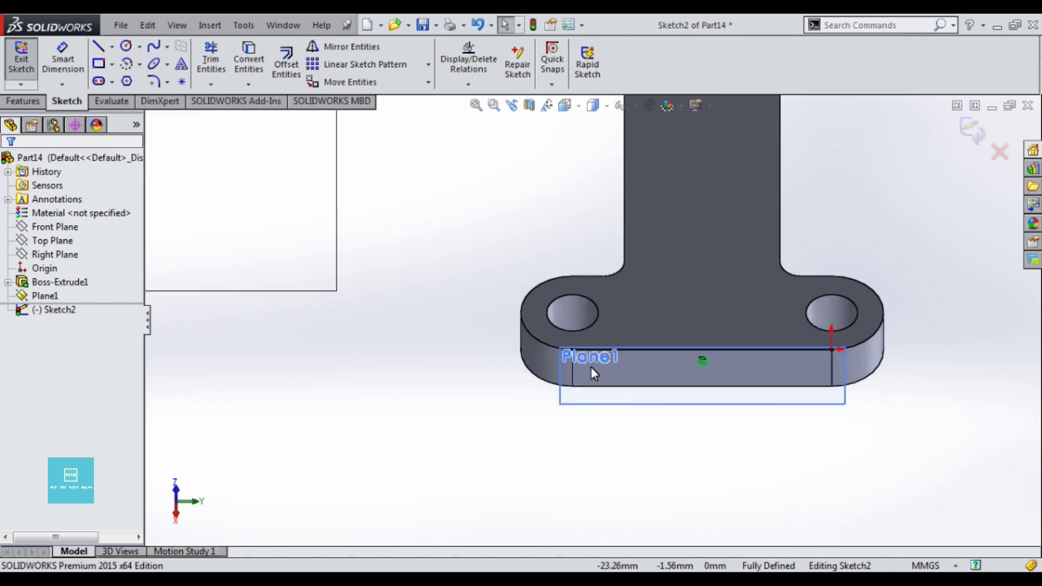
click(573, 349)
drag(598, 352, 607, 352)
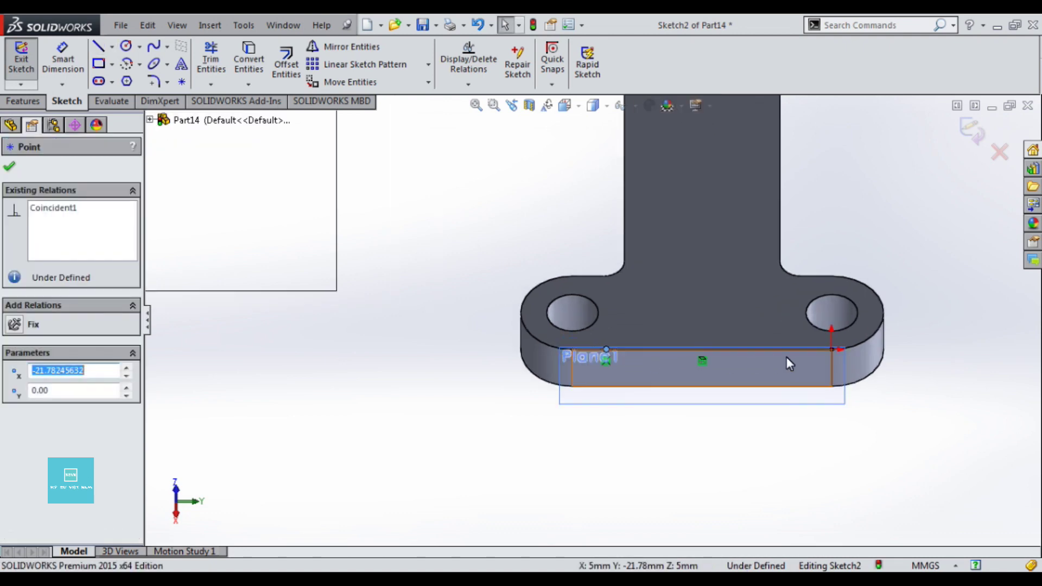
click(832, 350)
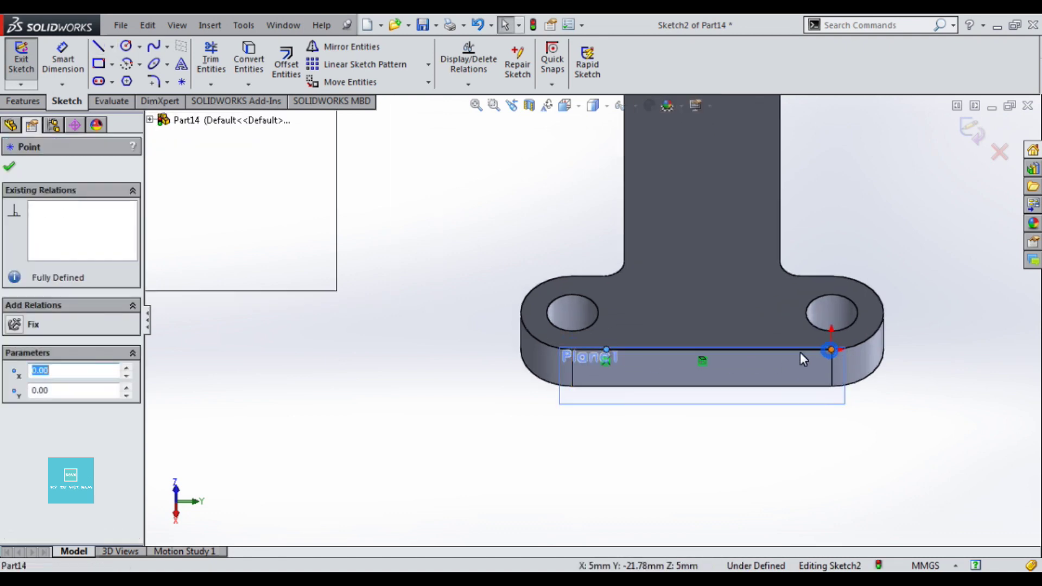
key(Escape)
click(830, 350)
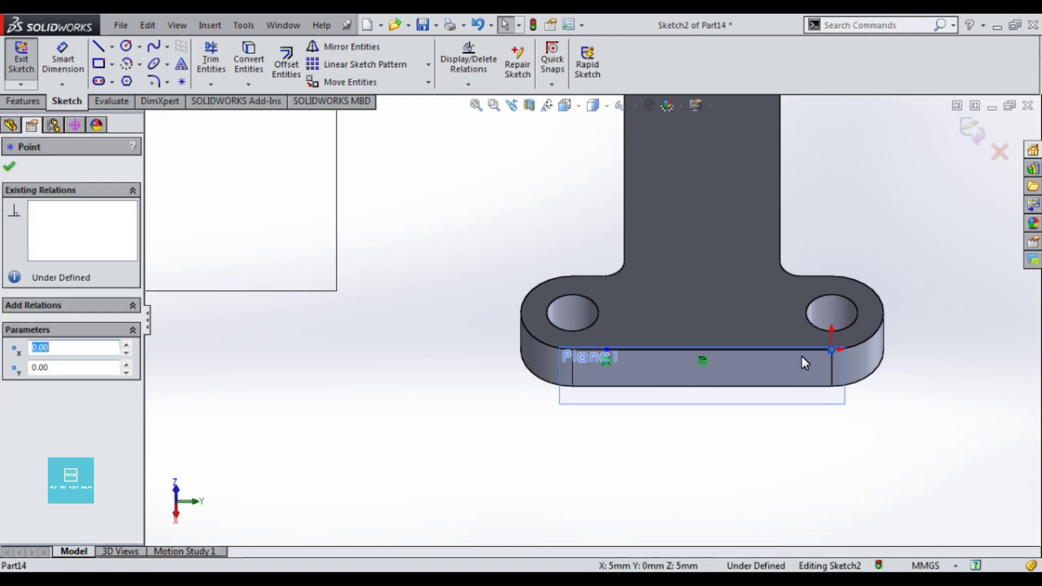
click(787, 351)
key(Escape)
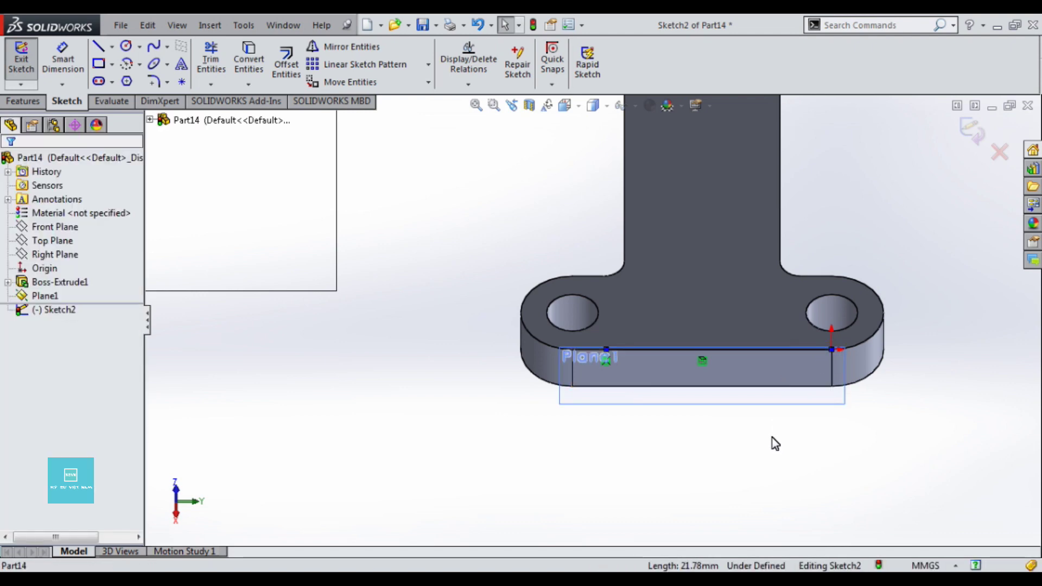
Make the edge line construction geometry and draw a new line along it
click(715, 352)
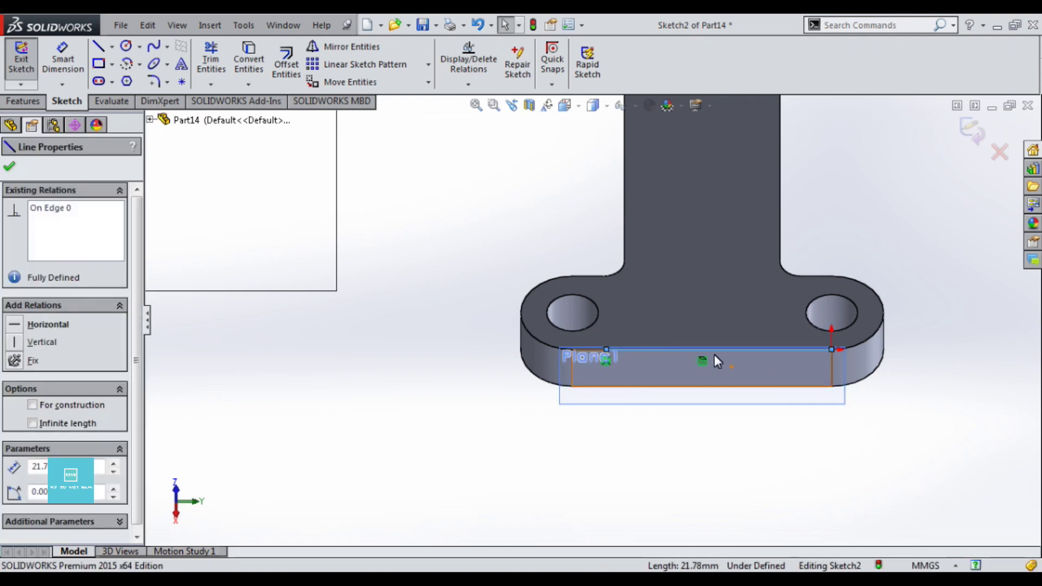
click(51, 406)
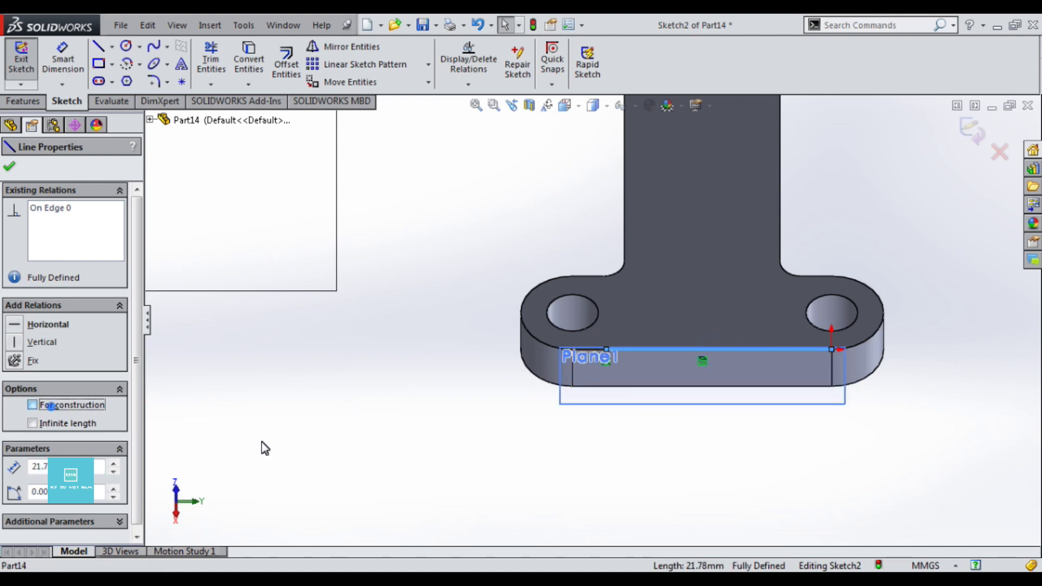
key(Escape)
key(l)
click(592, 347)
click(796, 353)
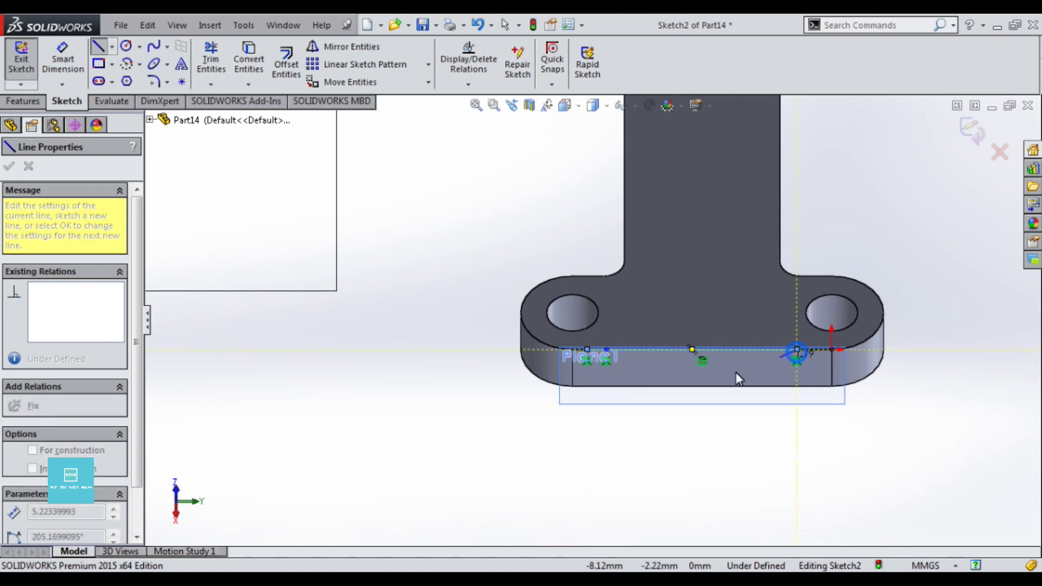
key(Escape)
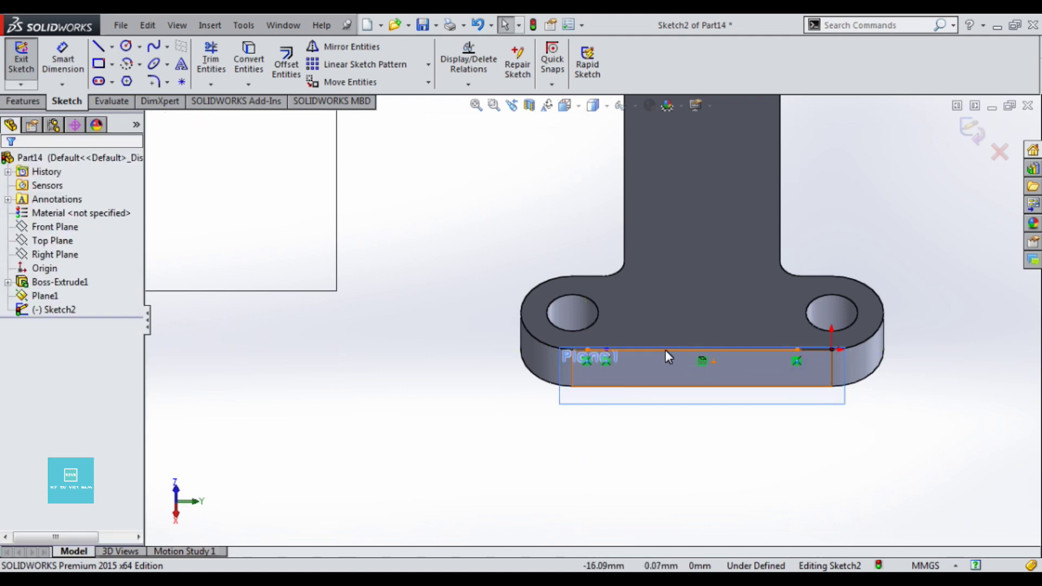
Dimension the new line with a 20.24 mm length below the part
click(665, 350)
click(657, 475)
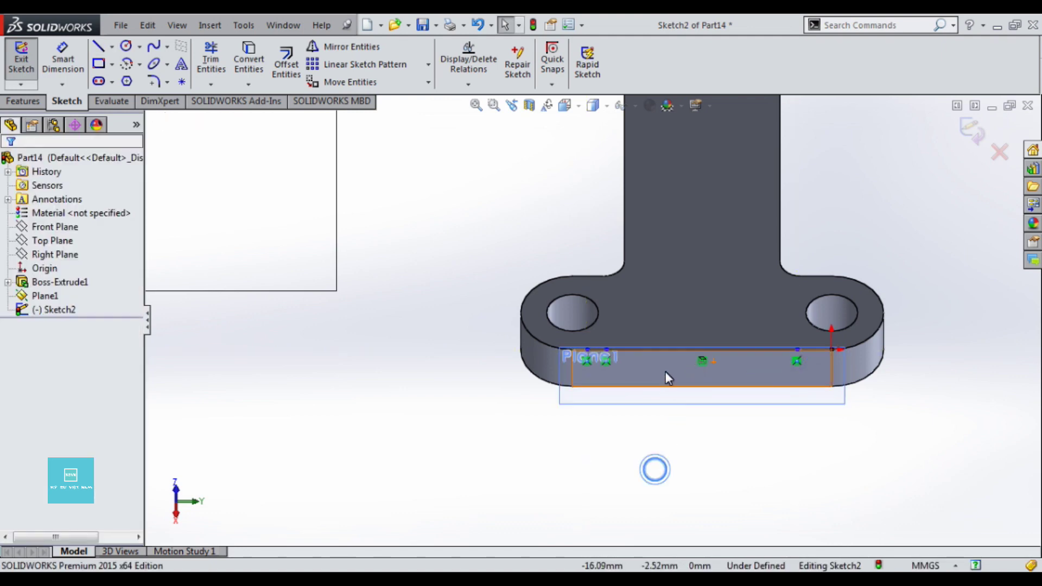
click(820, 350)
key(Escape)
key(d)
click(686, 351)
click(689, 447)
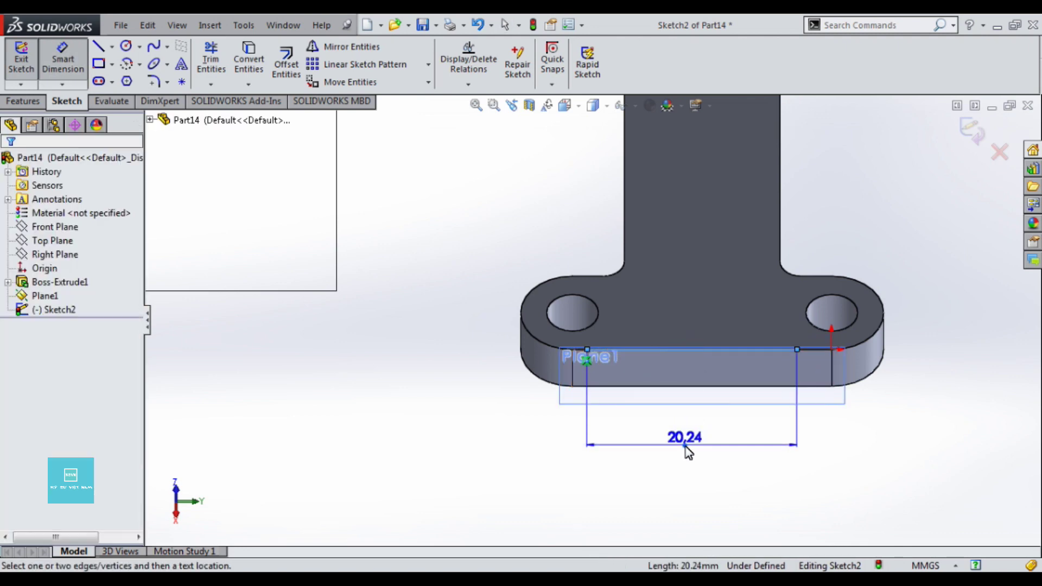
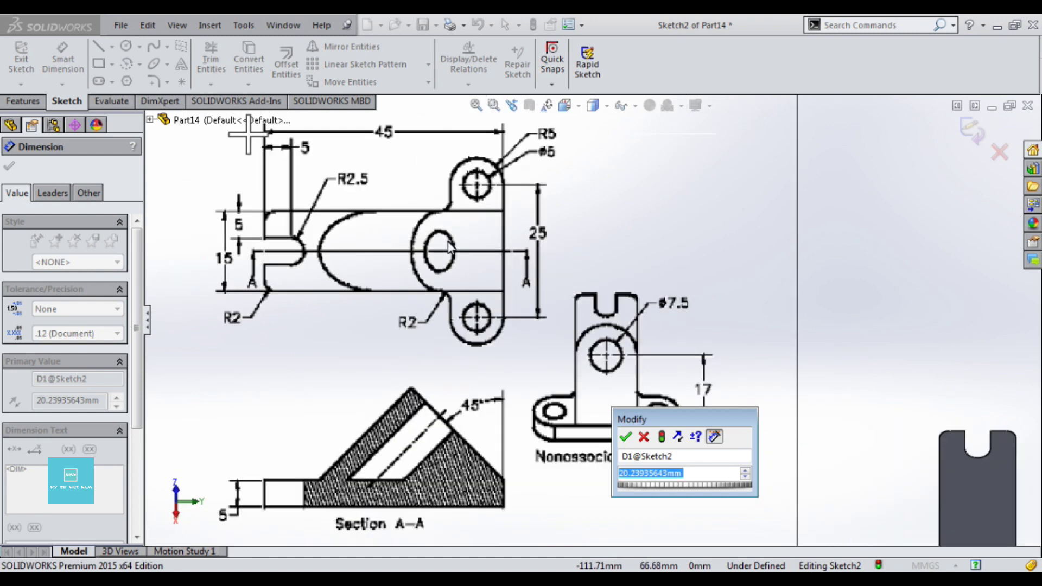
Set the sketch line's length to 15 mm
text(15)
key(Return)
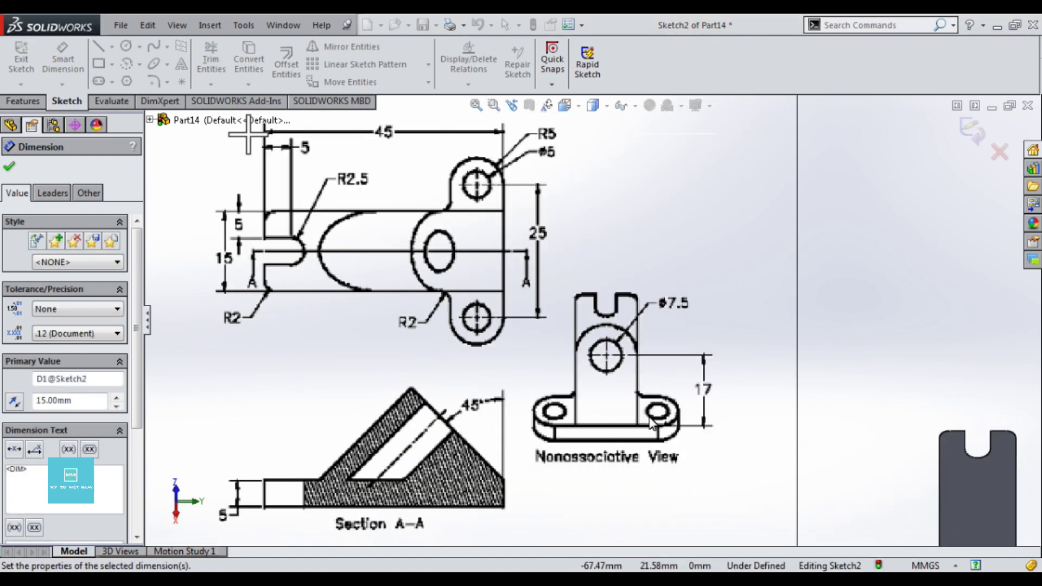
scroll(789, 471, down, 2)
scroll(771, 510, down, 3)
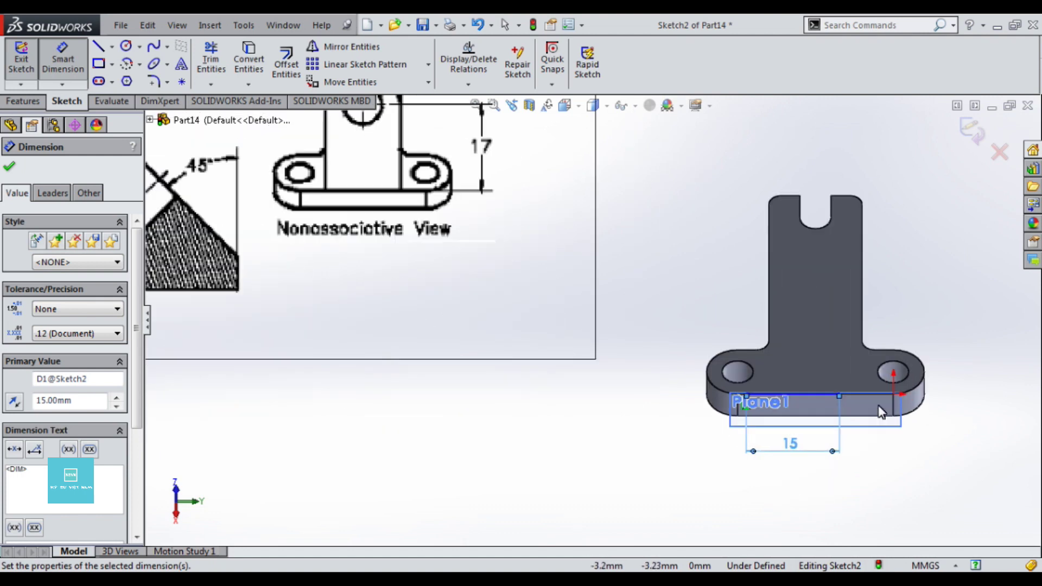
scroll(771, 510, down, 3)
scroll(878, 402, down, 3)
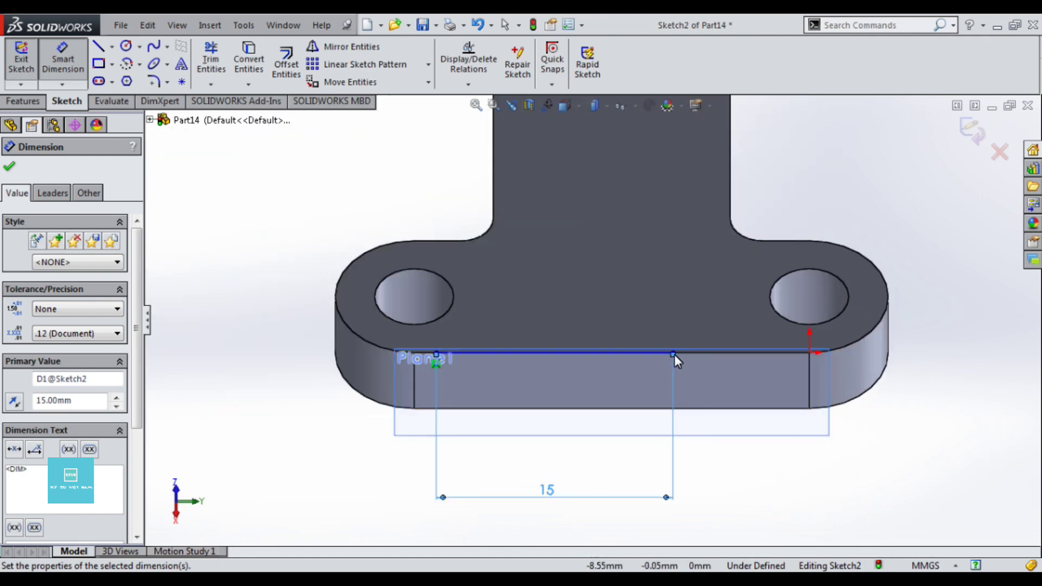
key(Escape)
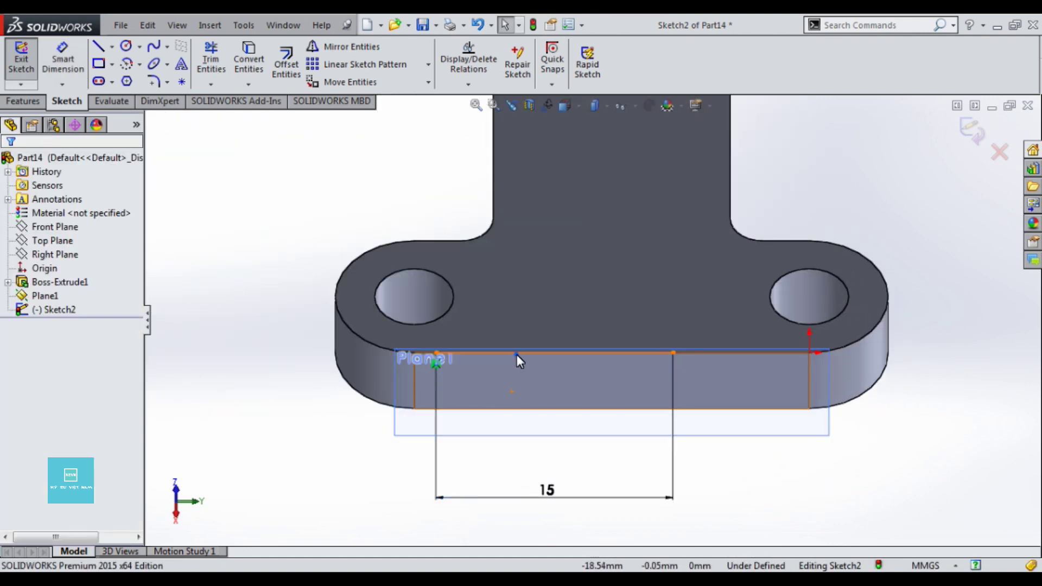
Make the line's endpoint coincident with the base's top edge and its other end with the corner vertex
click(516, 352)
click(437, 354)
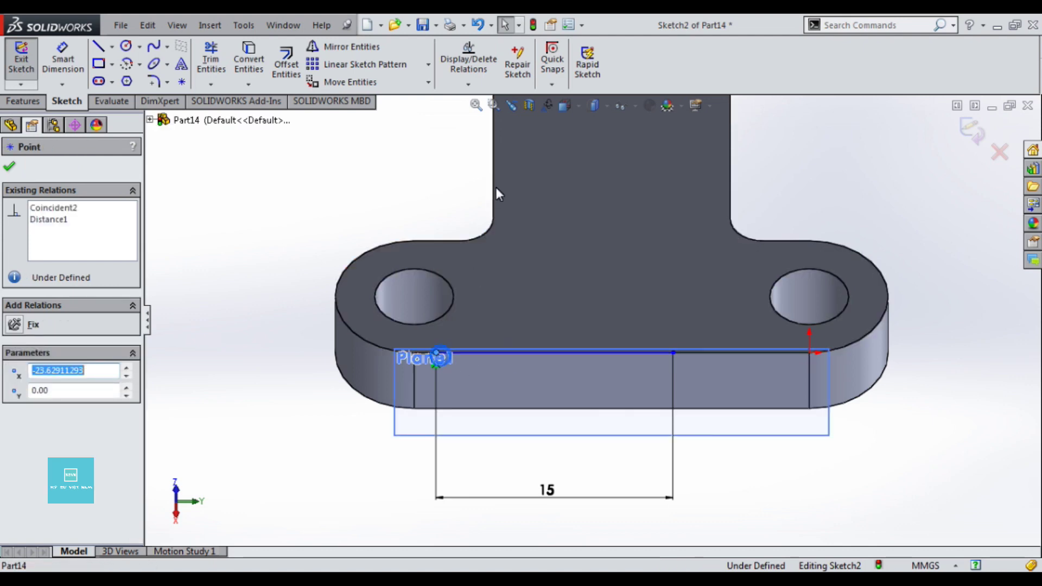
ctrl+click(491, 186)
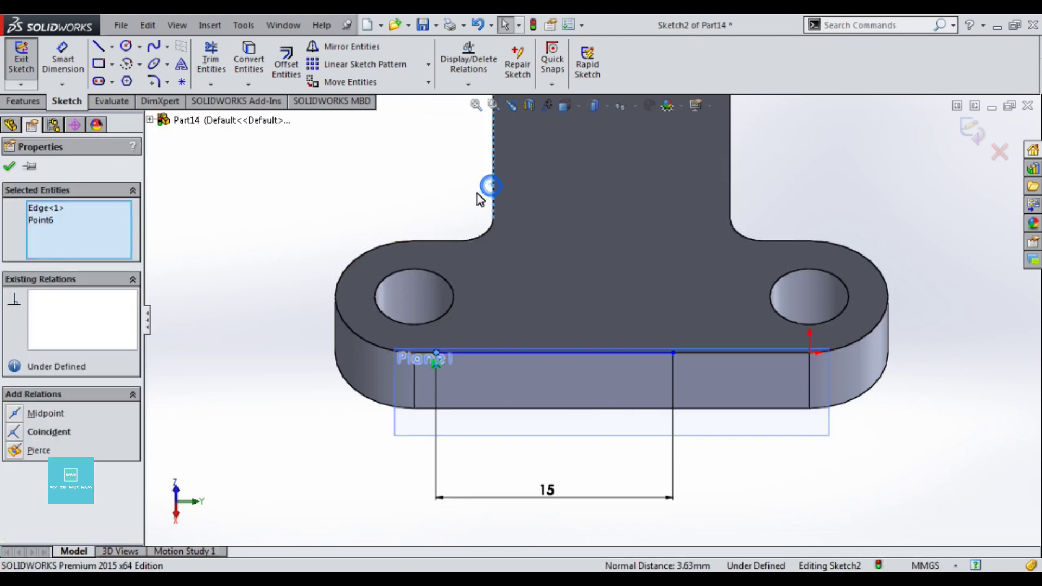
click(13, 432)
click(895, 458)
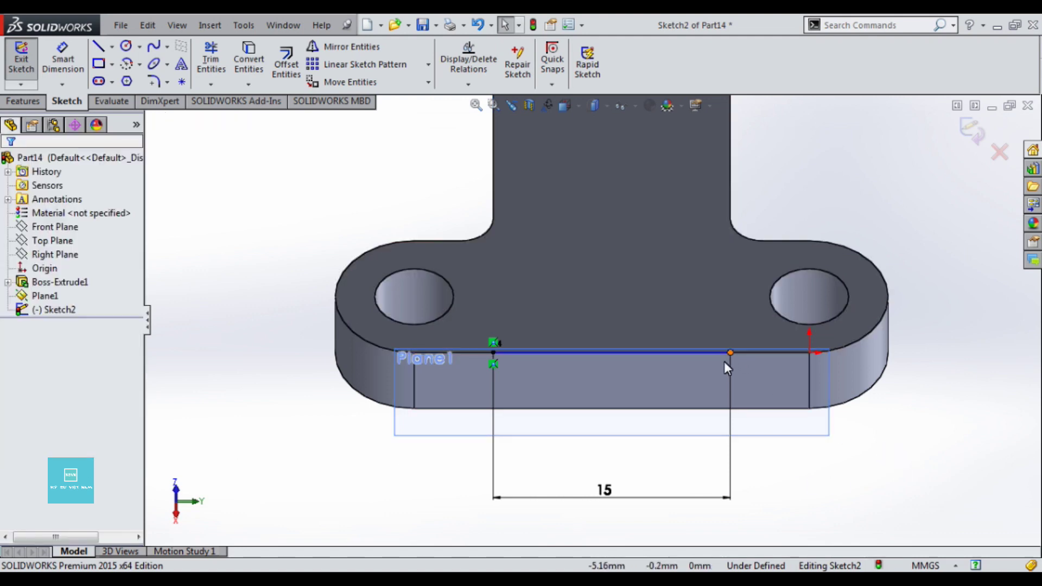
click(639, 353)
ctrl+click(809, 353)
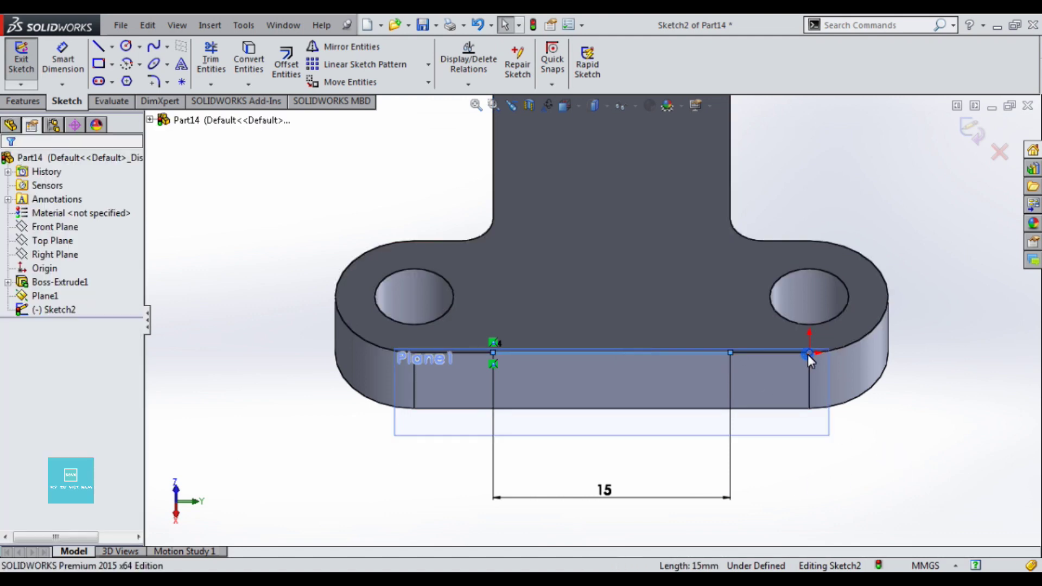
click(15, 433)
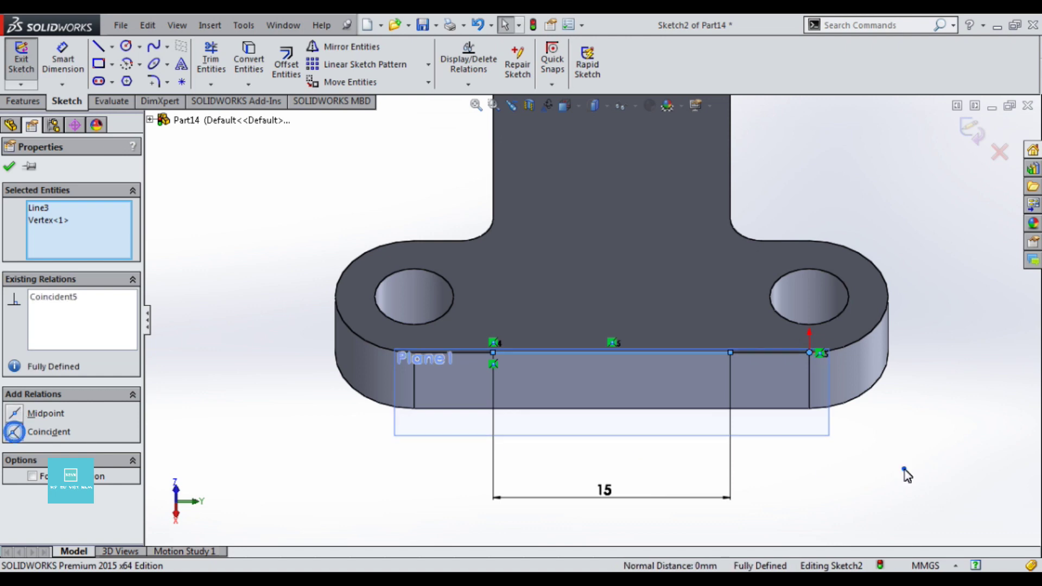
click(902, 468)
scroll(790, 409, up, 5)
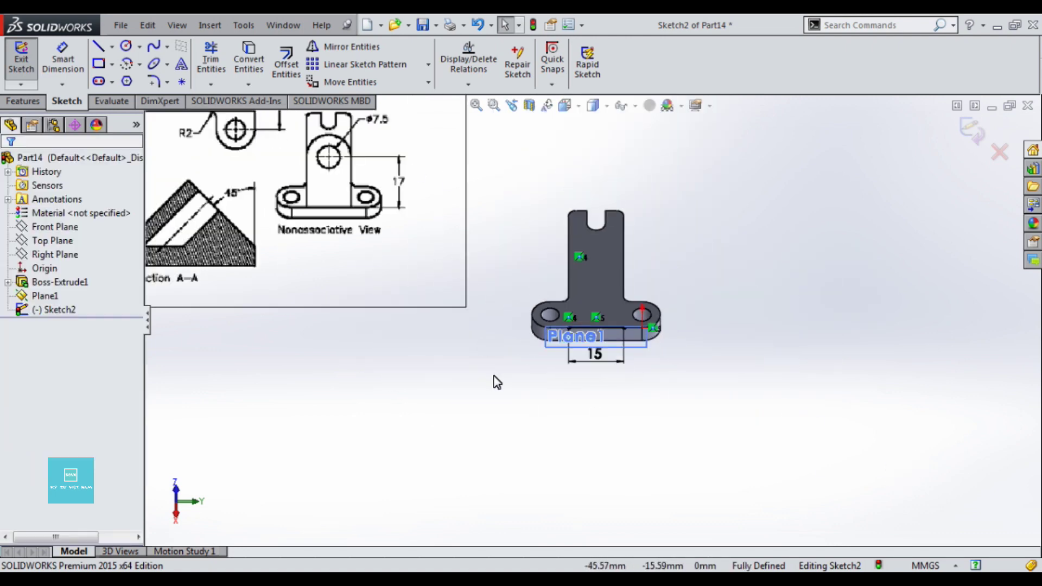
scroll(575, 379, down, 2)
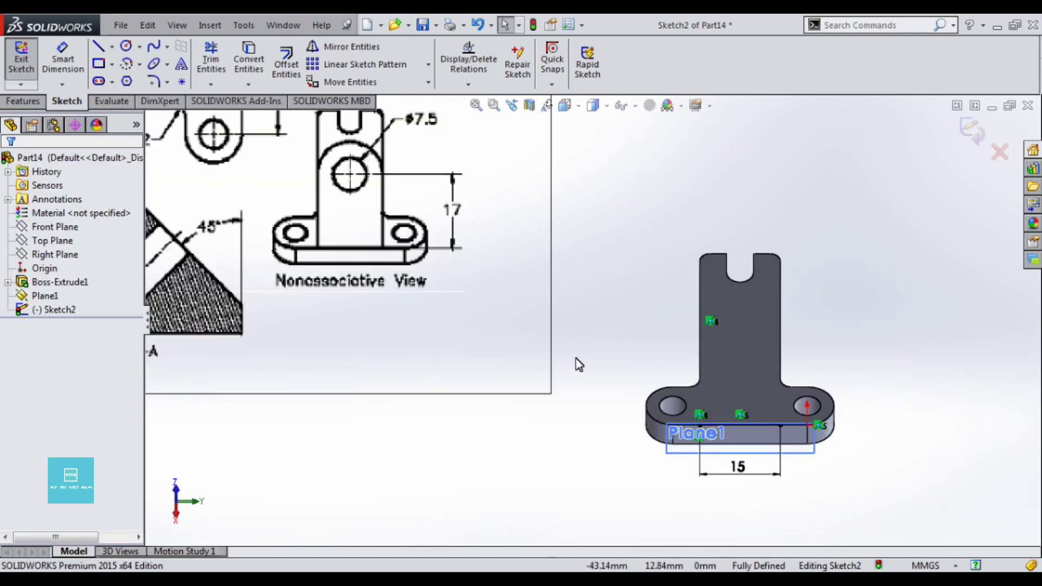
scroll(576, 361, up, 5)
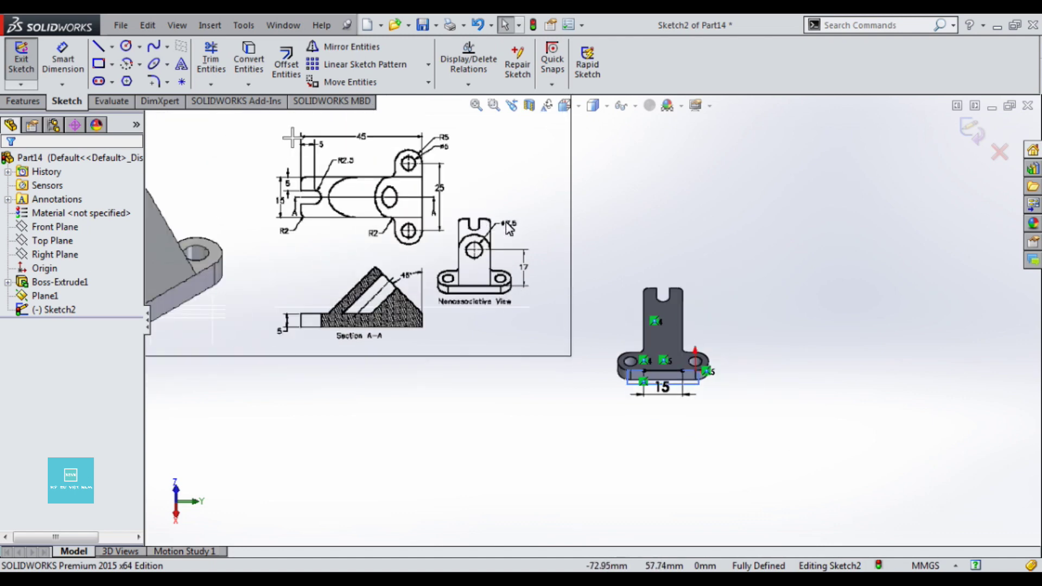
scroll(429, 251, up, 2)
scroll(325, 287, down, 3)
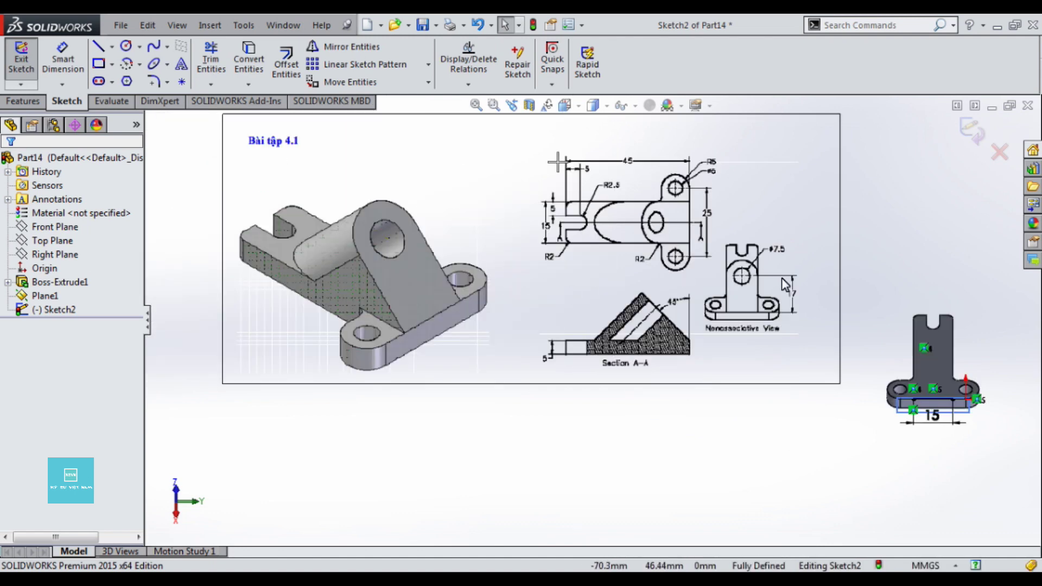
scroll(749, 347, down, 1)
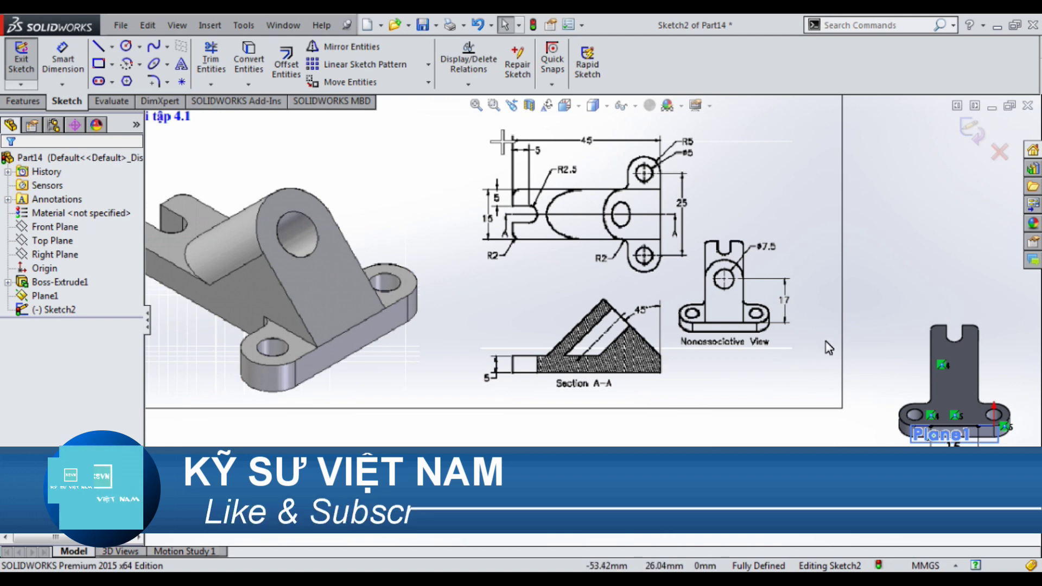
Draw a circle on the upright and dimension its diameter to 7.5 mm
right_drag(838, 353, 673, 362)
click(678, 352)
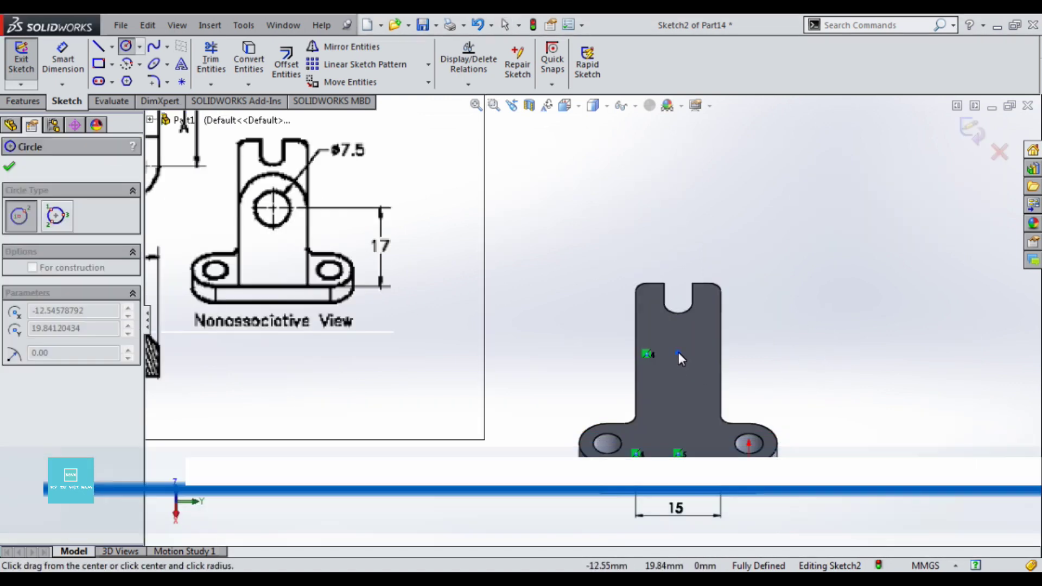
click(698, 364)
key(Escape)
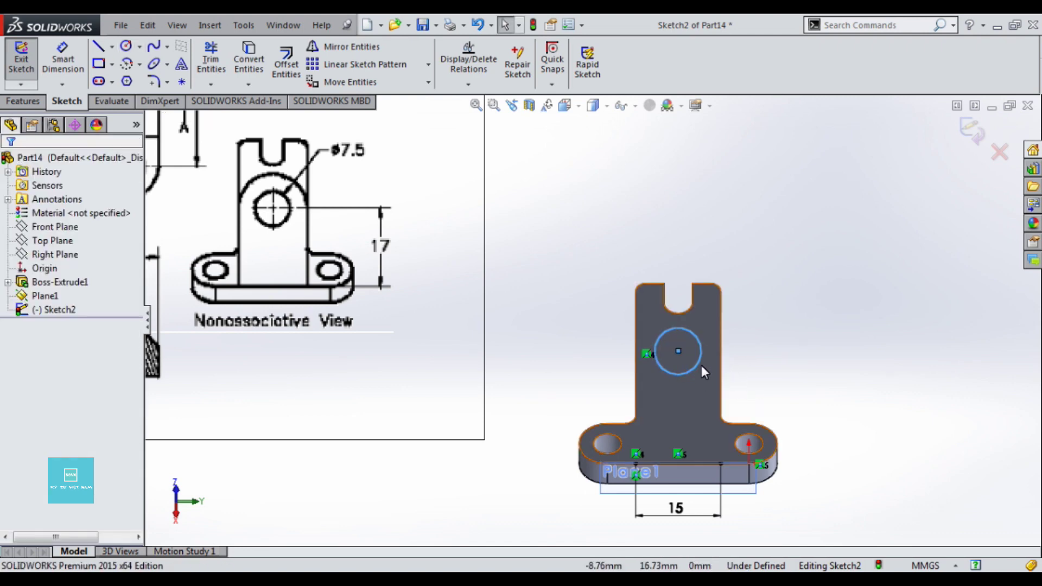
click(728, 383)
right_drag(728, 382, 708, 348)
click(704, 349)
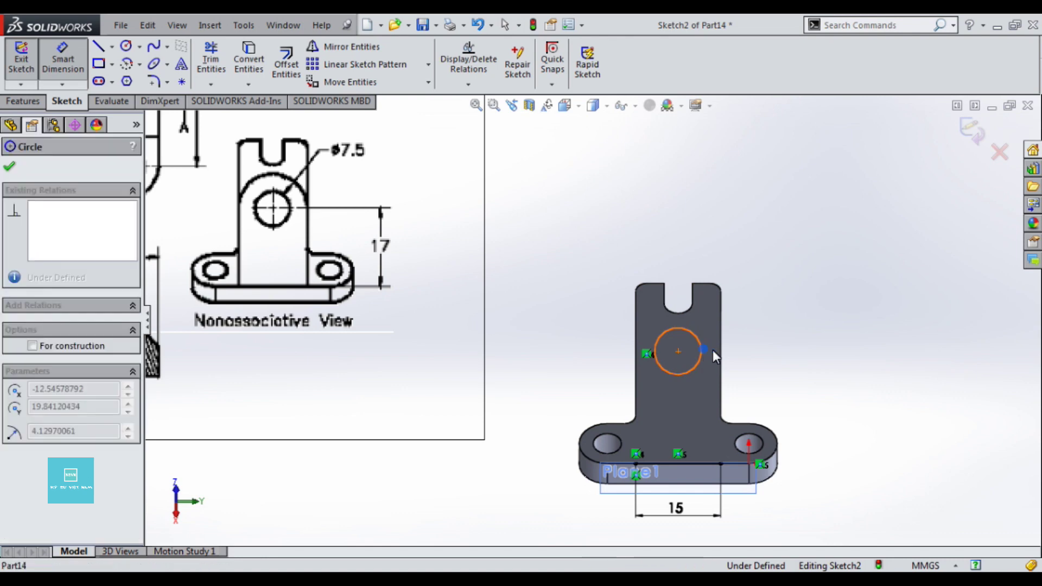
click(812, 366)
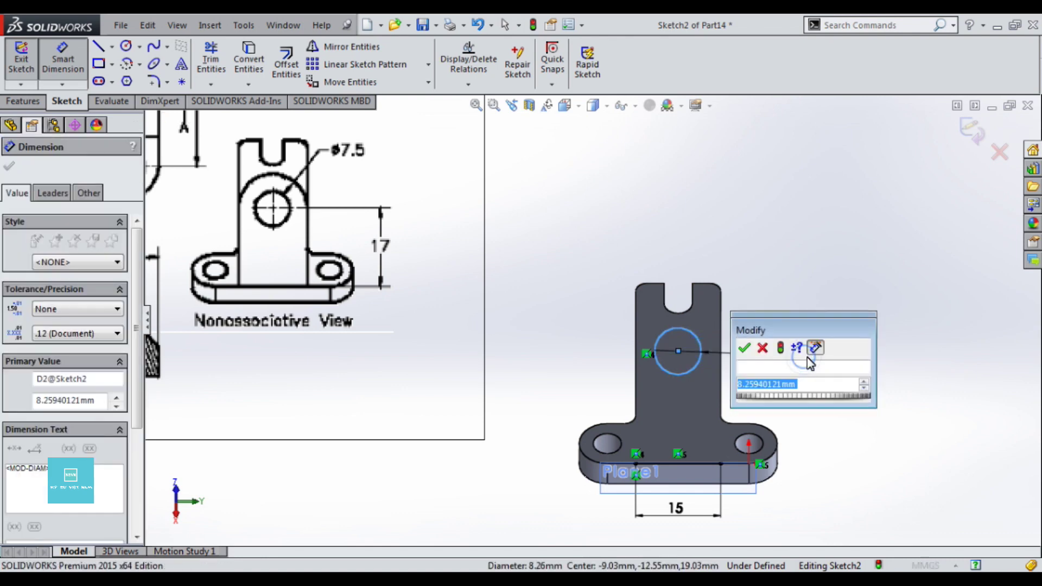
text(7.5)
key(Return)
key(Escape)
Draw a vertical construction line from the circle centre down to the base edge
key(l)
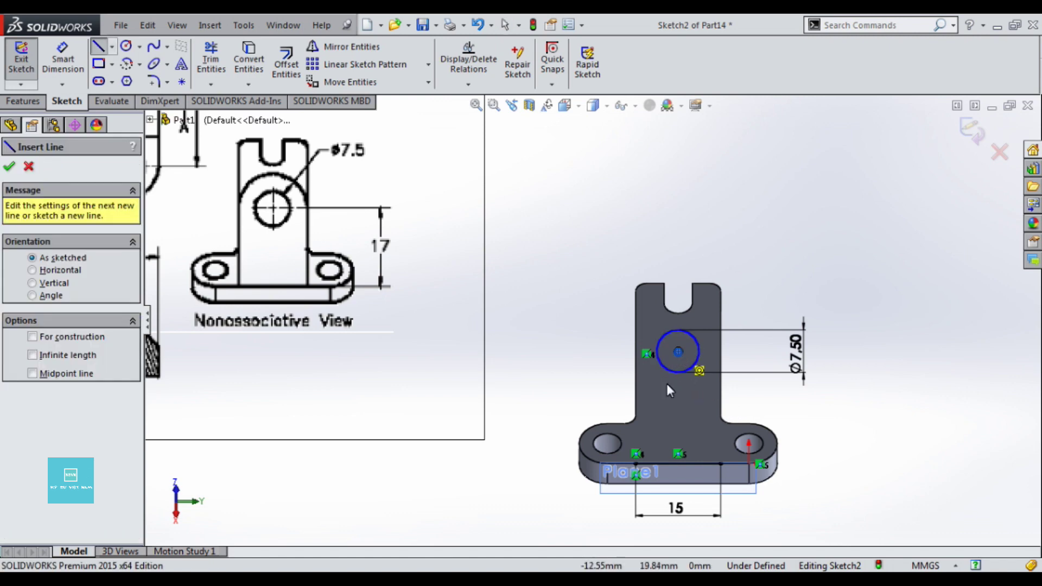
click(678, 351)
click(682, 462)
key(Escape)
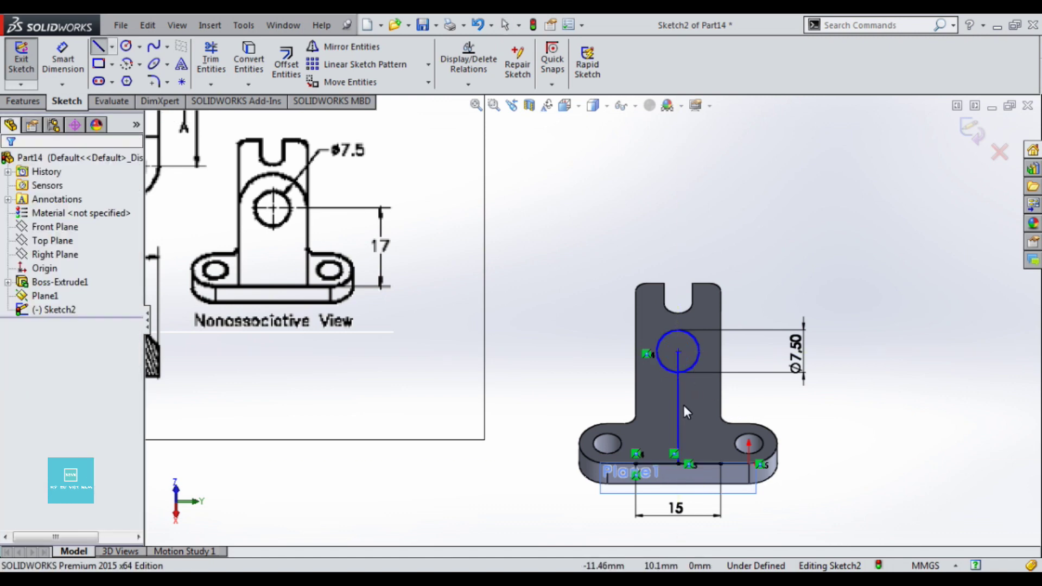
click(682, 405)
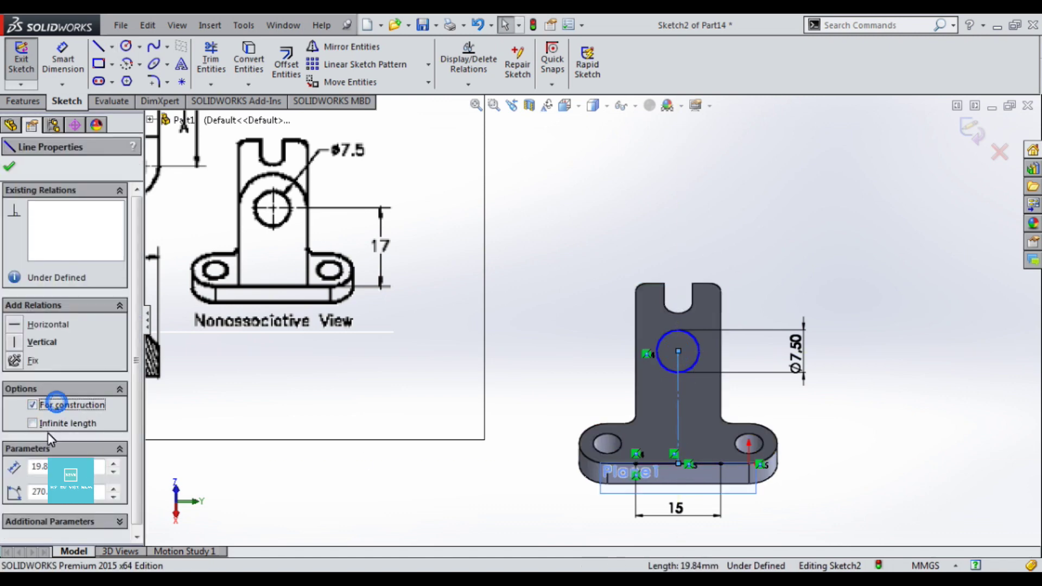
click(17, 341)
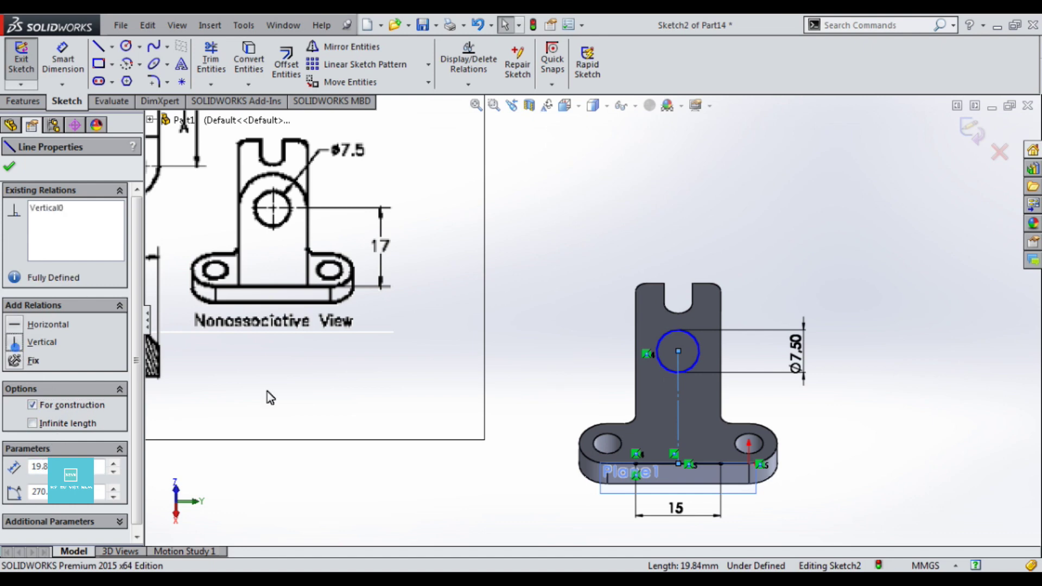
click(783, 426)
Dimension the construction line's height to 17 mm
key(d)
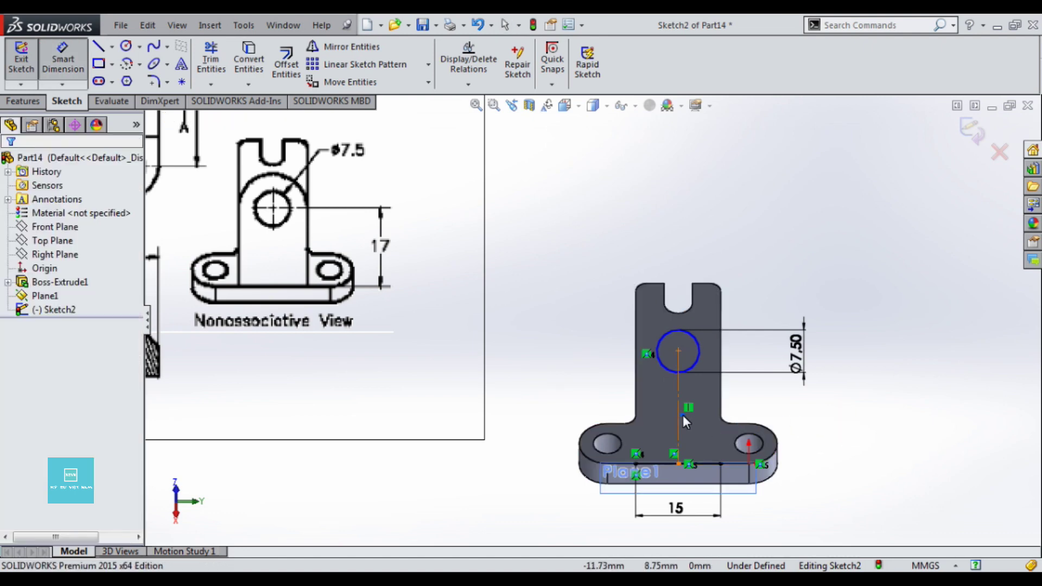
click(682, 415)
click(534, 412)
text(17)
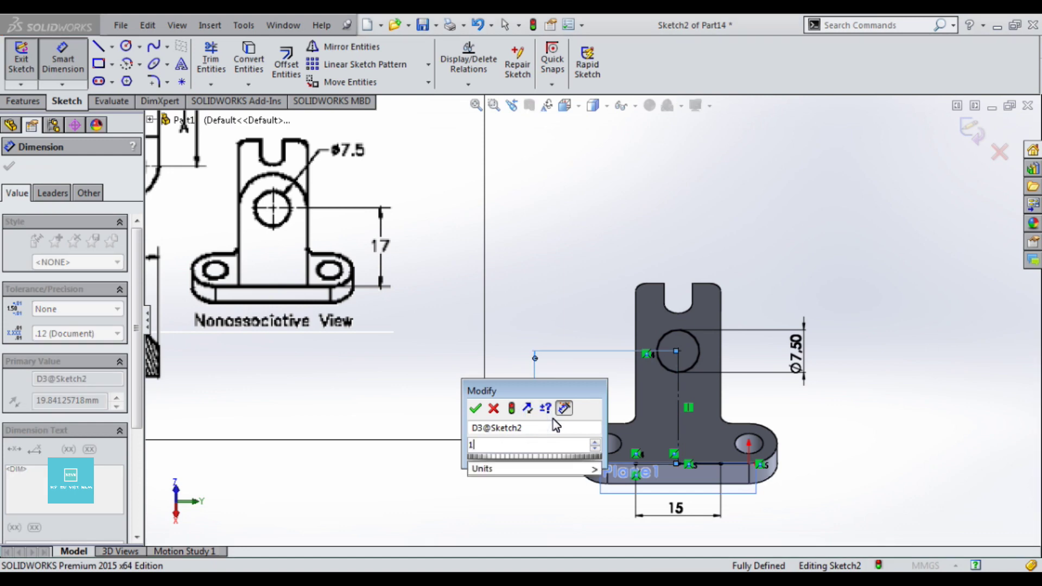
key(Return)
click(967, 389)
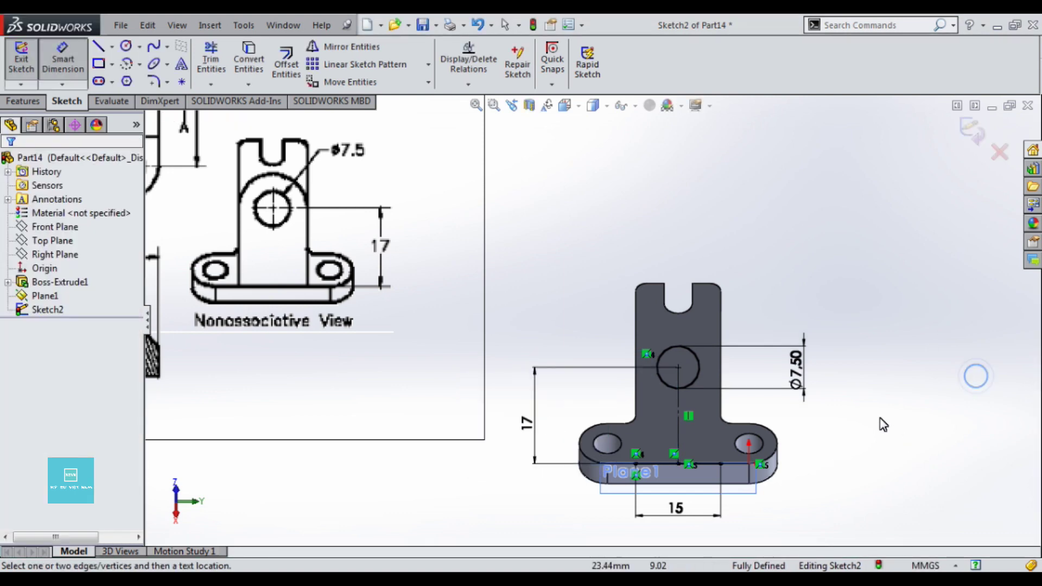
key(Escape)
scroll(682, 393, down, 2)
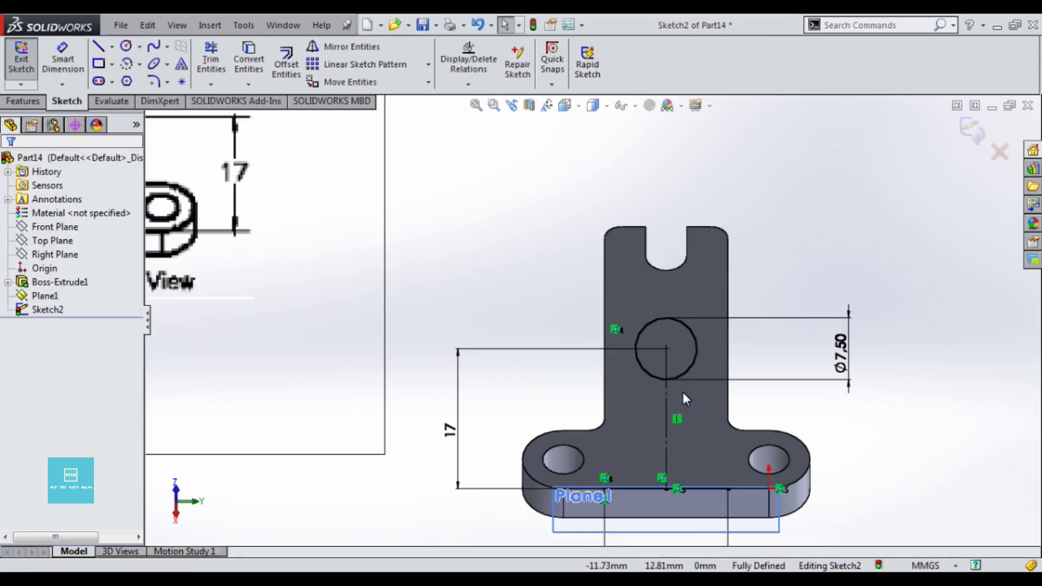
Draw a circle concentric with the hole and dimension it to Ø15
right_drag(683, 392, 676, 358)
click(666, 349)
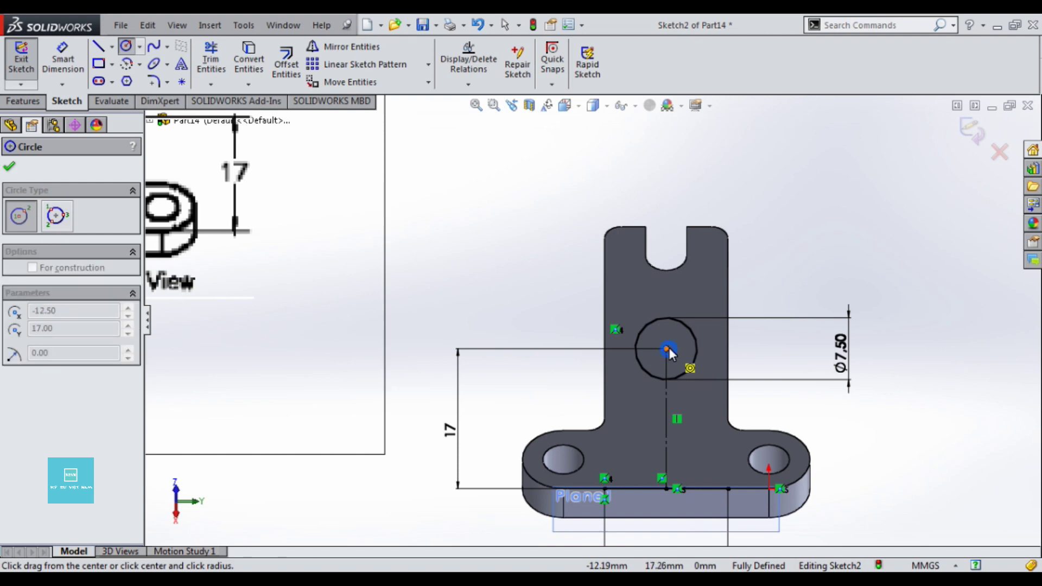
click(604, 350)
key(Escape)
scroll(614, 332, up, 3)
scroll(614, 332, down, 2)
scroll(613, 332, down, 1)
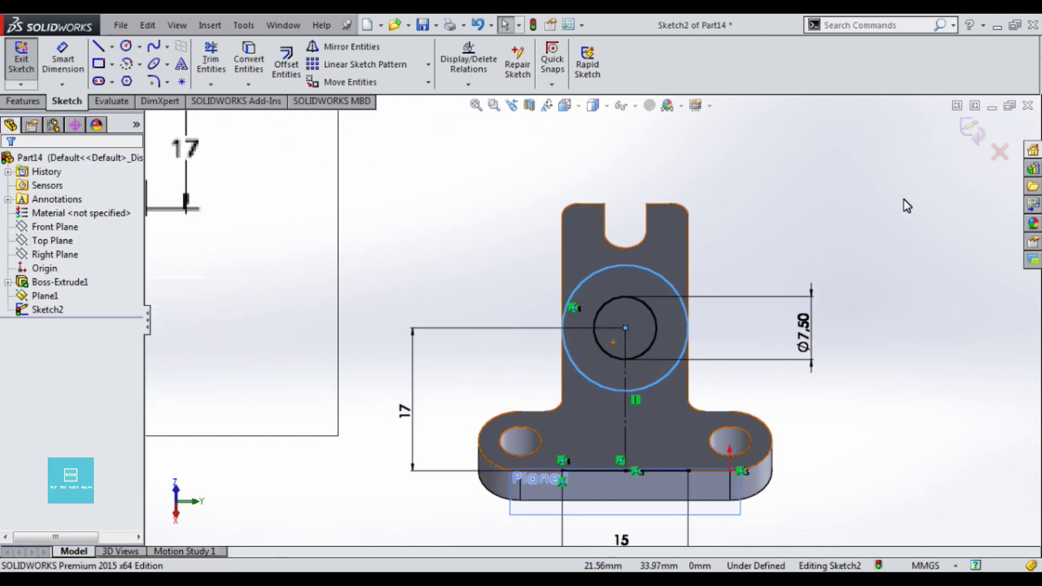
right_drag(739, 262, 735, 245)
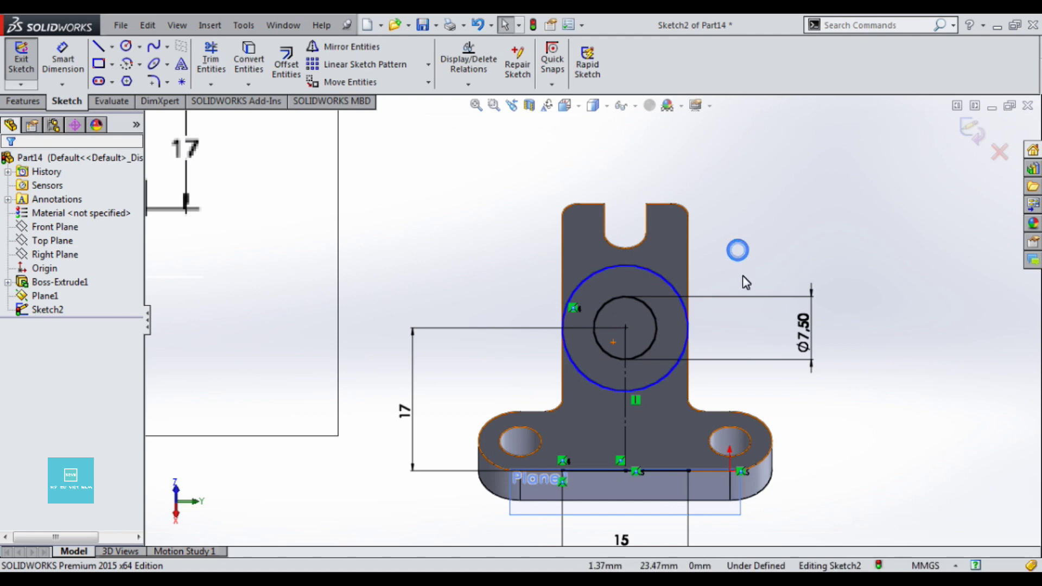
click(670, 282)
click(846, 334)
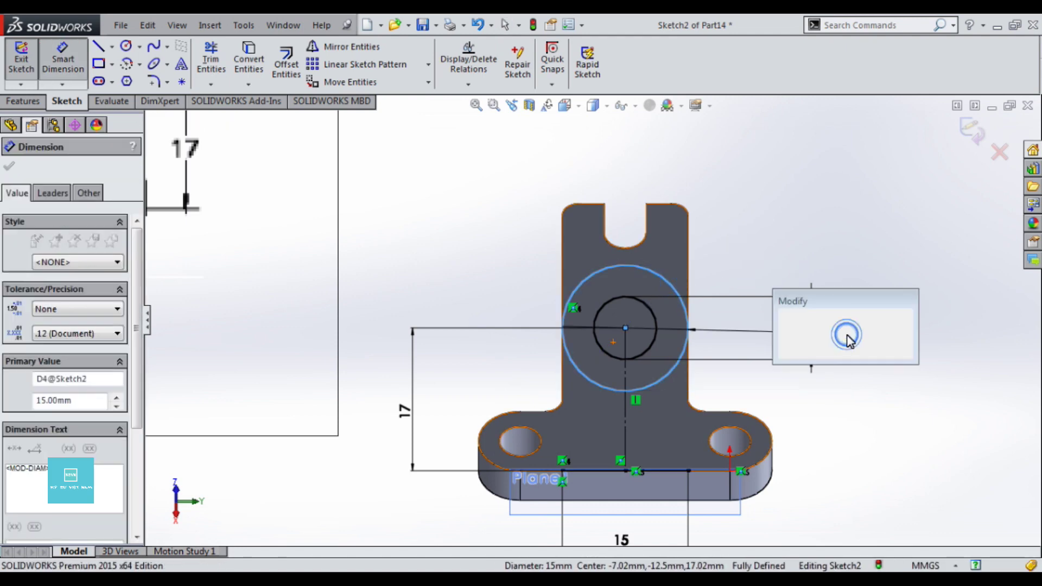
key(Return)
Start a line on the base edge directly below the Ø15 circle's left side
scroll(758, 345, up, 2)
scroll(612, 309, down, 2)
scroll(571, 380, down, 1)
scroll(598, 468, down, 2)
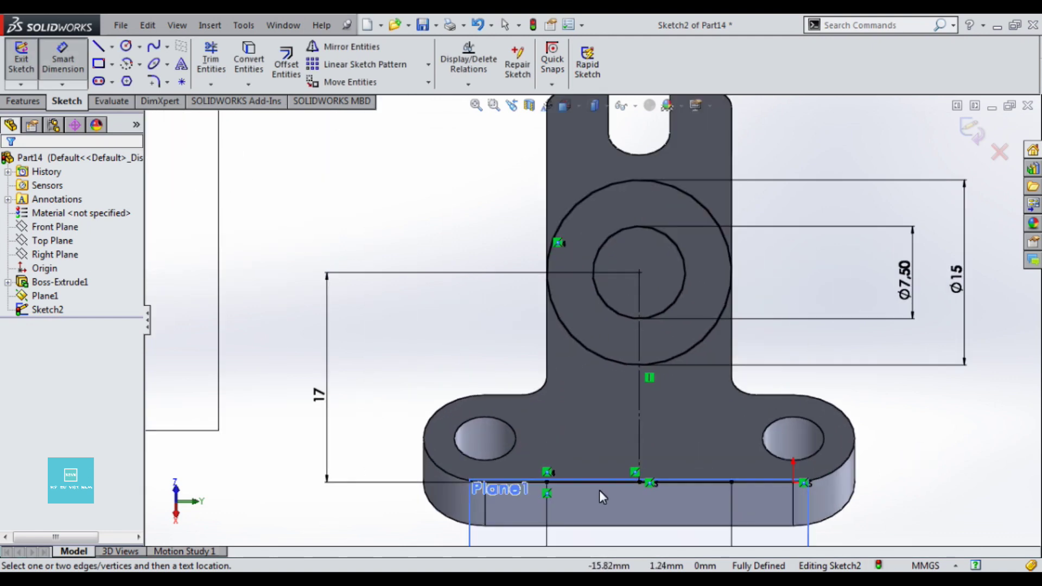
key(l)
click(547, 482)
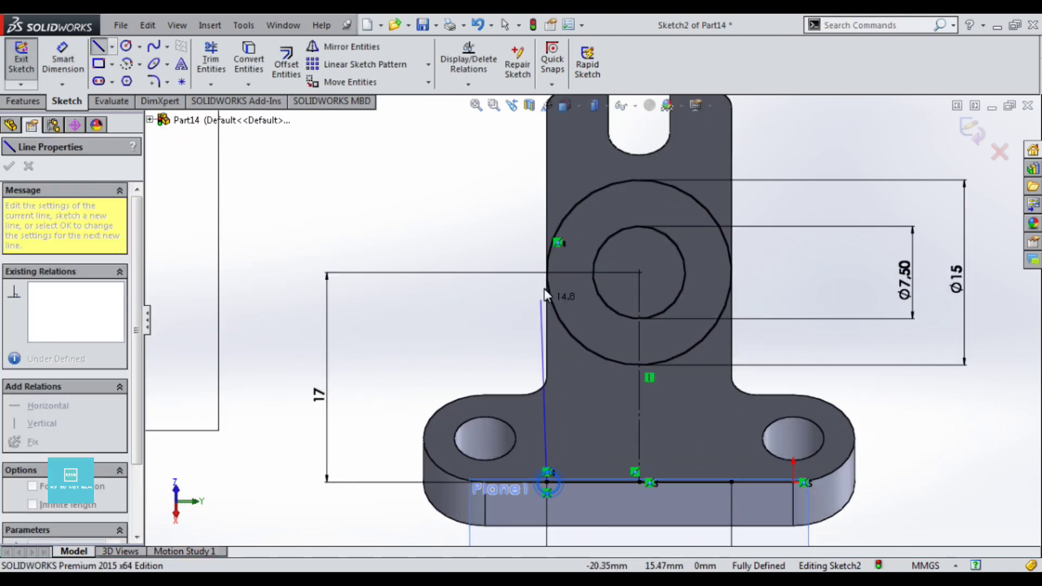
Draw vertical lines between the base edge and the left and right sides of the Ø15 circle
double_click(546, 273)
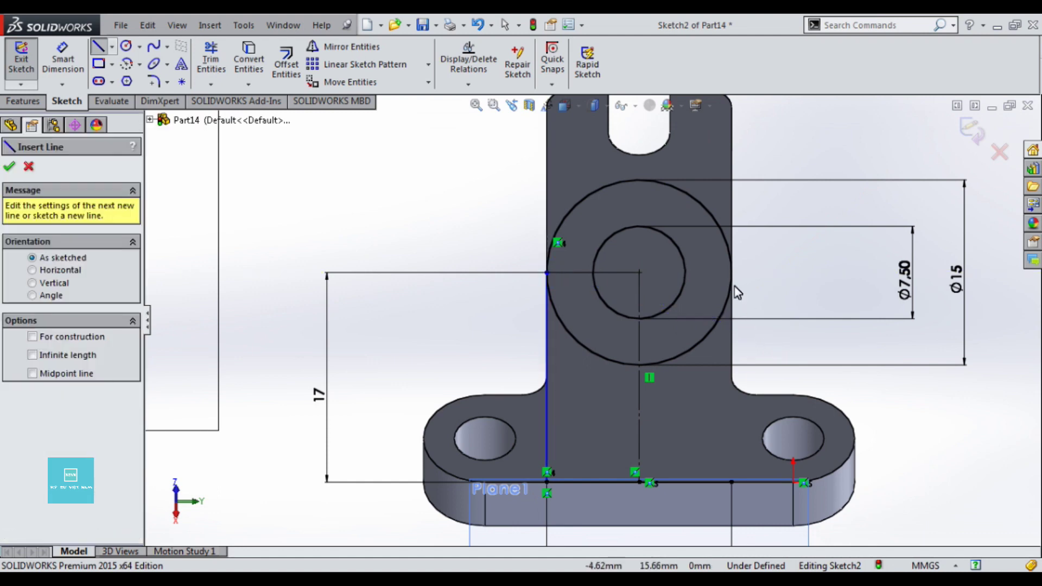
click(731, 272)
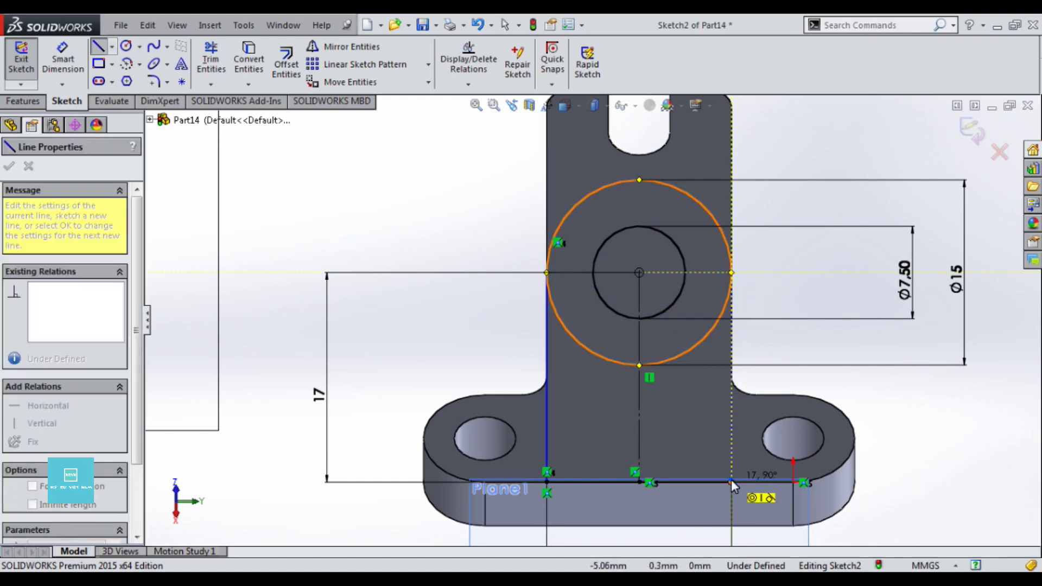
double_click(731, 480)
scroll(856, 349, up, 2)
click(862, 416)
scroll(663, 442, down, 2)
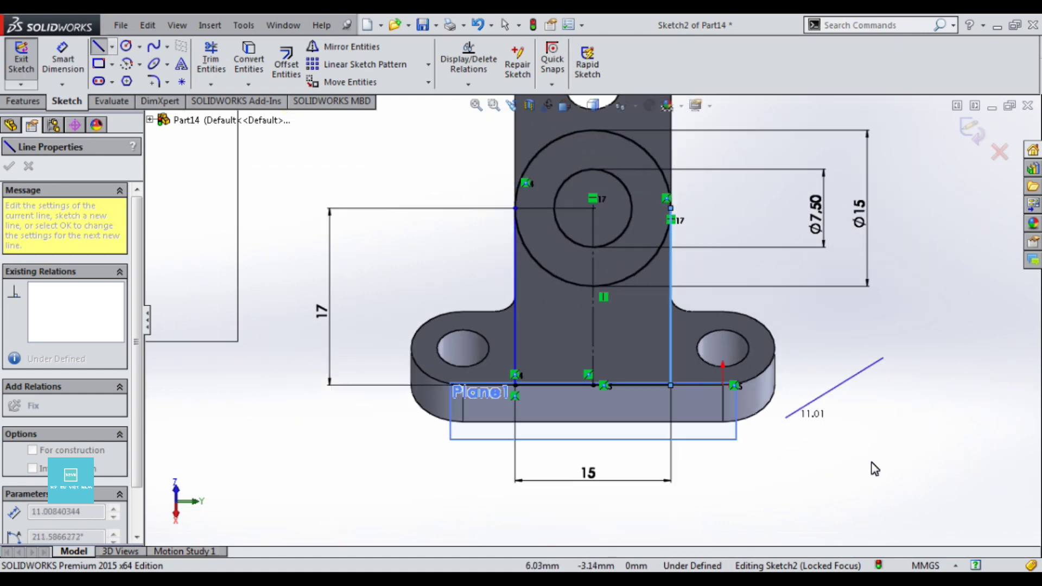
key(Escape)
Check that the left side line measures 17 mm and clear the selection
scroll(510, 229, up, 1)
scroll(588, 358, down, 1)
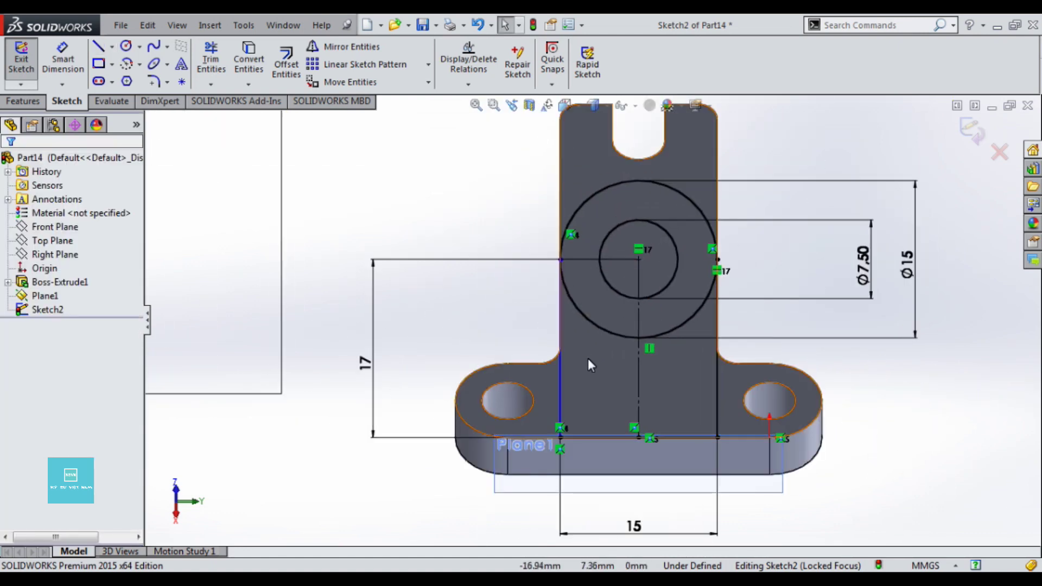
click(559, 349)
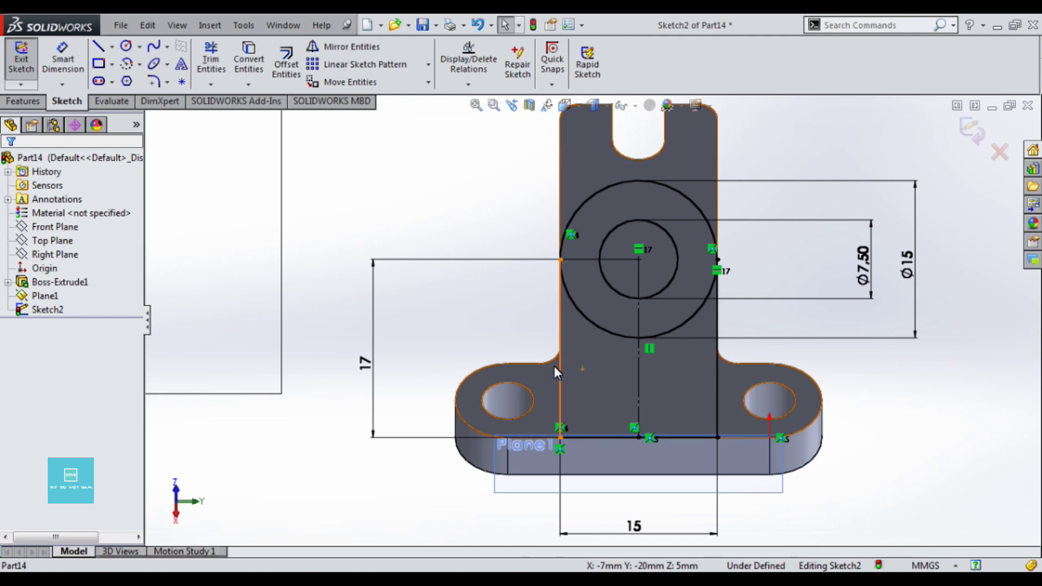
click(559, 366)
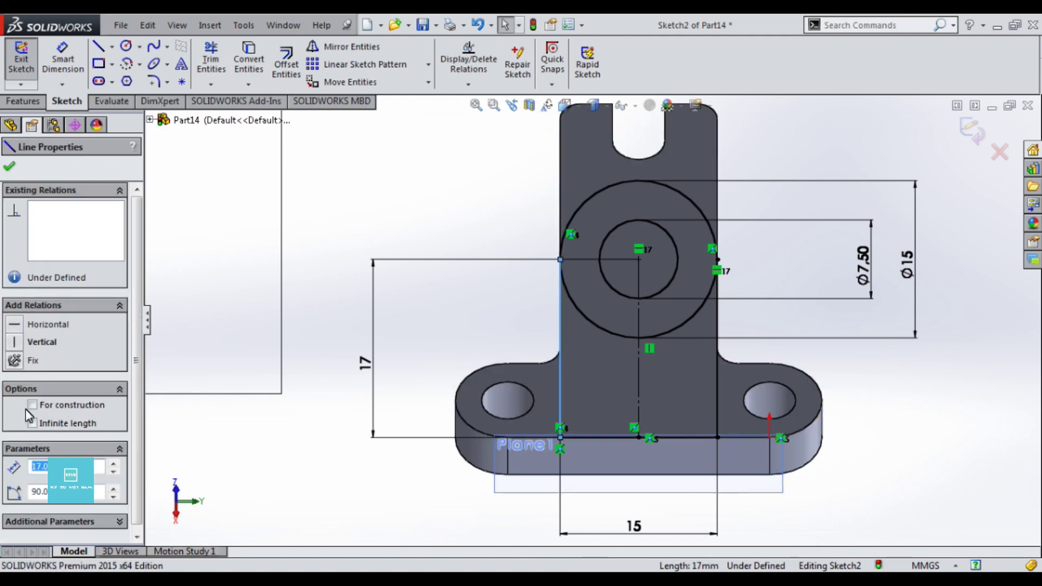
click(291, 403)
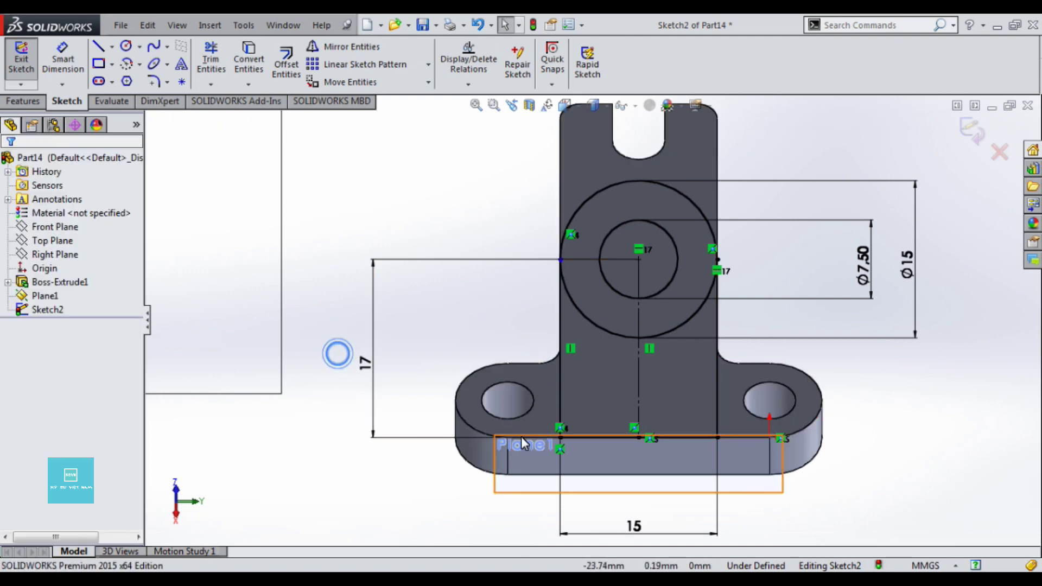
key(z)
click(210, 59)
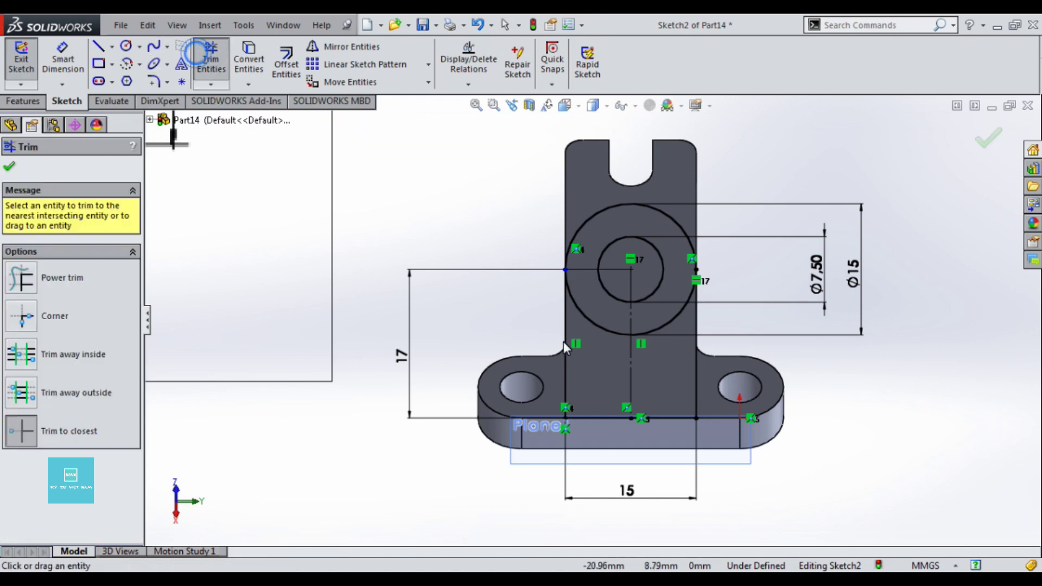
Power-trim the lower arcs of the Ø15 circle, leaving an arc joining the side lines
drag(617, 334, 672, 324)
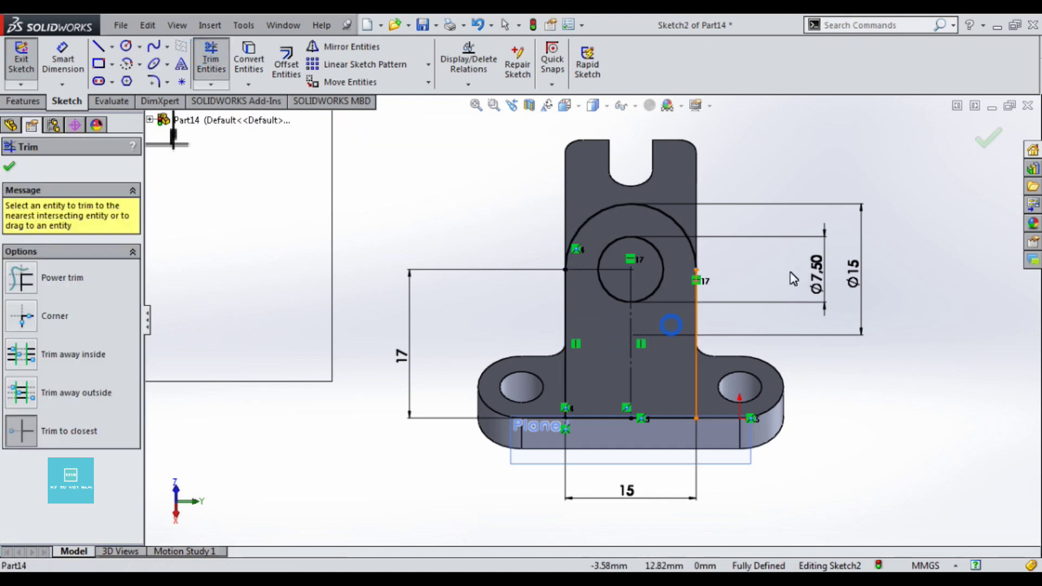
key(z)
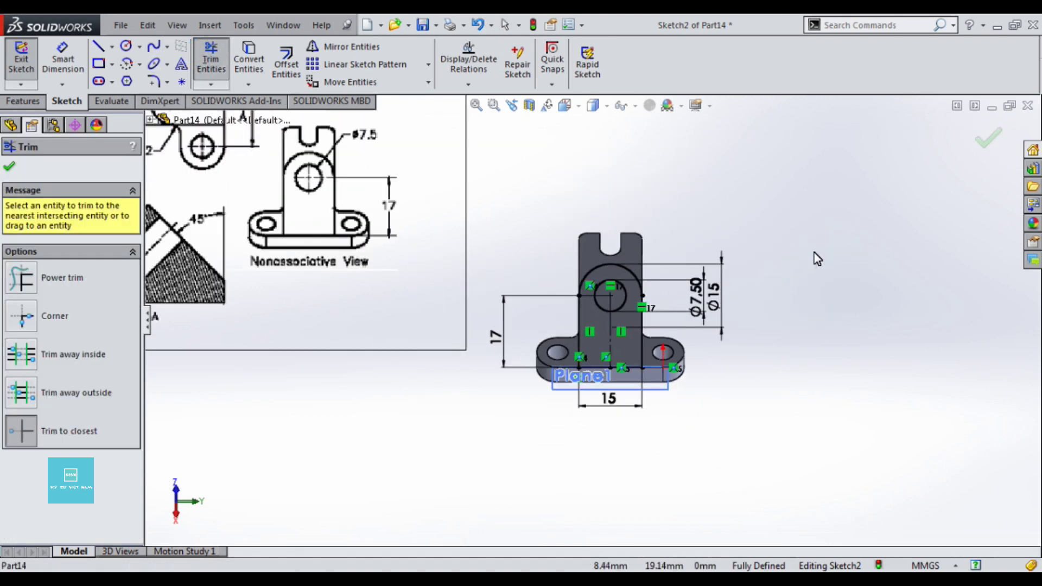
click(986, 146)
Orbit to compare the profile with the reference drawing, then exit Sketch2
mouse_move(715, 362)
middle_down()
mouse_move(744, 297)
mouse_move(782, 261)
mouse_move(802, 319)
mouse_move(780, 337)
mouse_move(814, 407)
middle_up()
scroll(814, 407, down, 3)
key(z)
key(z)
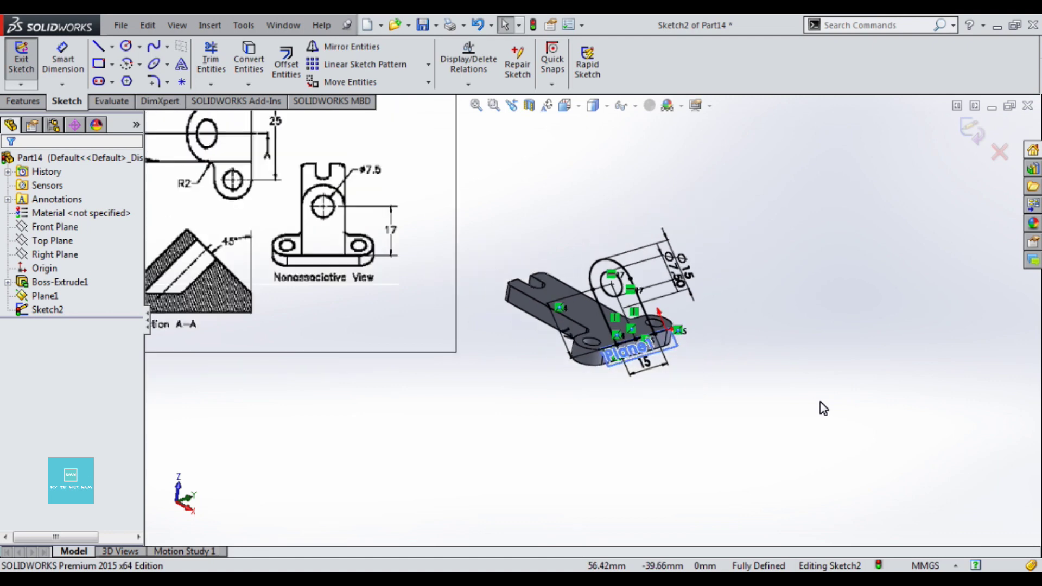
scroll(481, 251, down, 2)
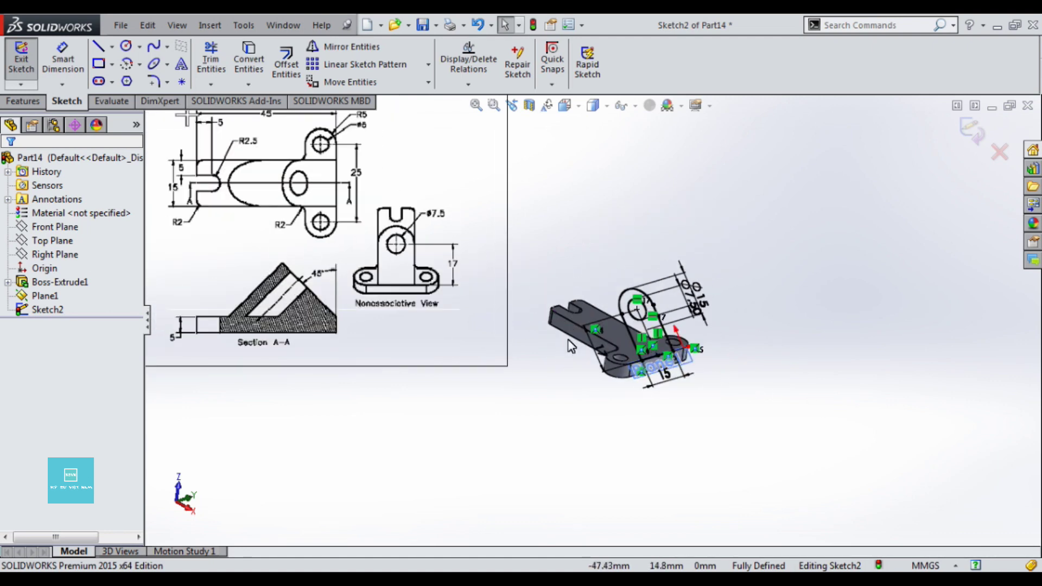
click(971, 136)
Extrude Sketch2 Up To Surface, ending at the base's top face, as Boss-Extrude2
click(28, 60)
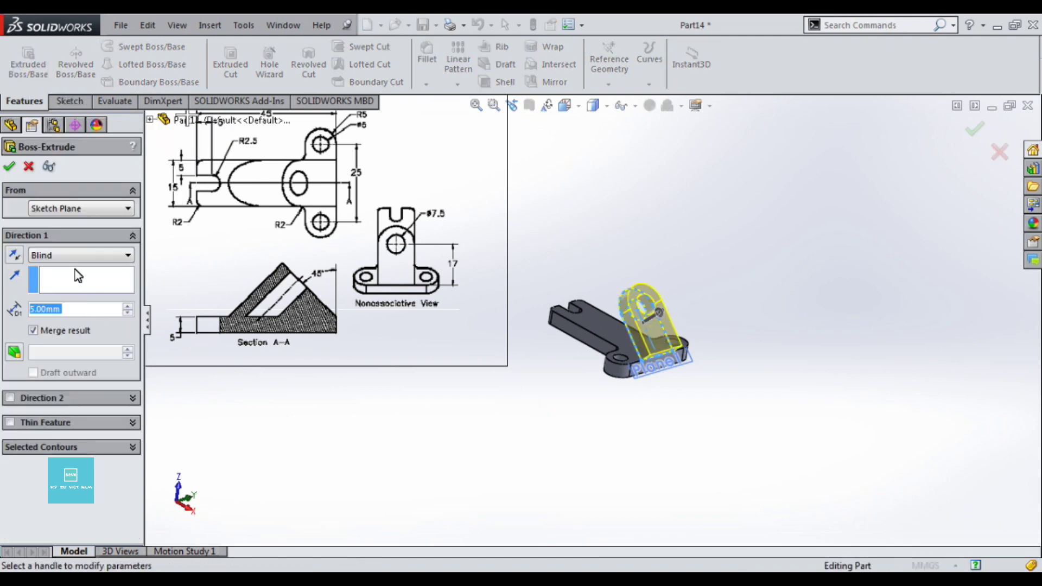
click(73, 256)
click(73, 299)
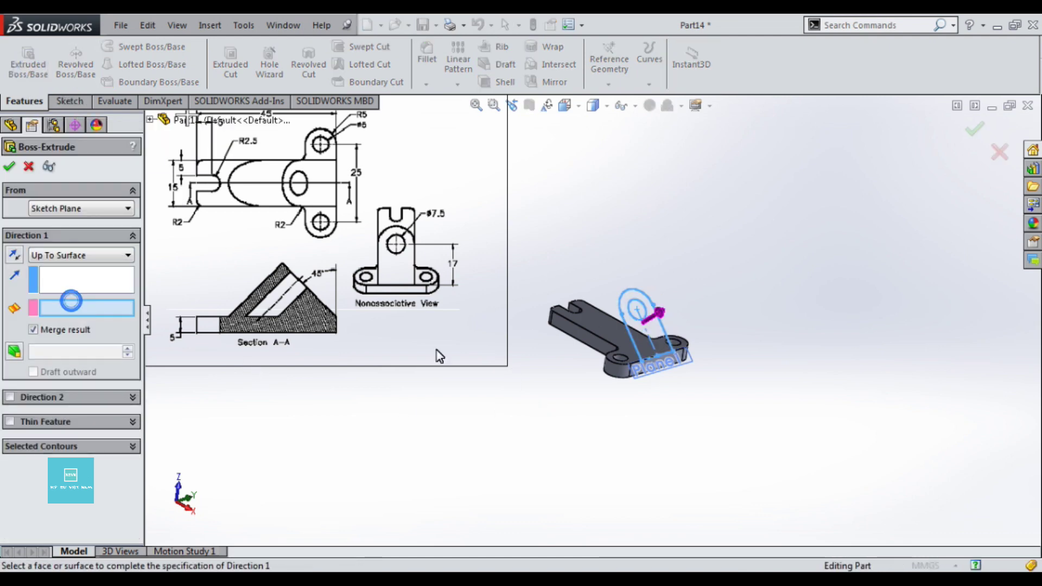
click(611, 330)
scroll(657, 293, down, 5)
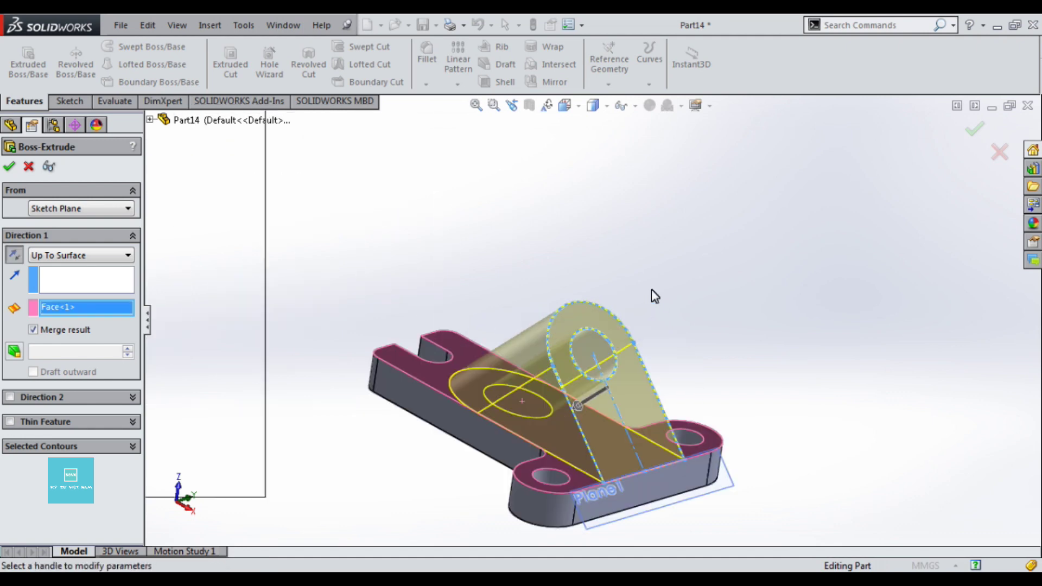
click(975, 133)
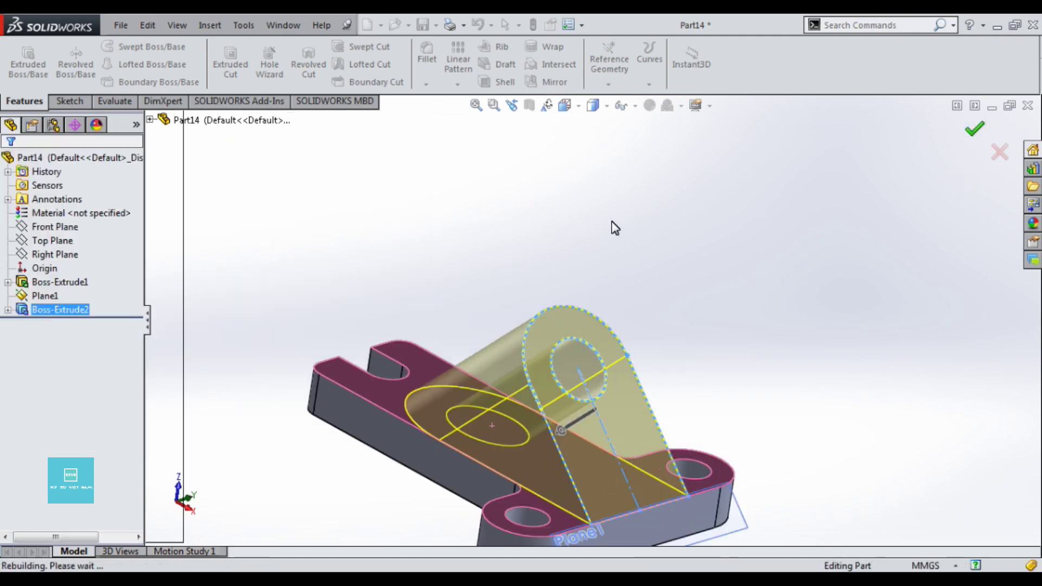
Orbit the finished model and hide Plane1
scroll(611, 221, up, 3)
scroll(700, 266, up, 2)
mouse_move(691, 298)
middle_down()
mouse_move(640, 275)
mouse_move(696, 283)
mouse_move(759, 343)
middle_up()
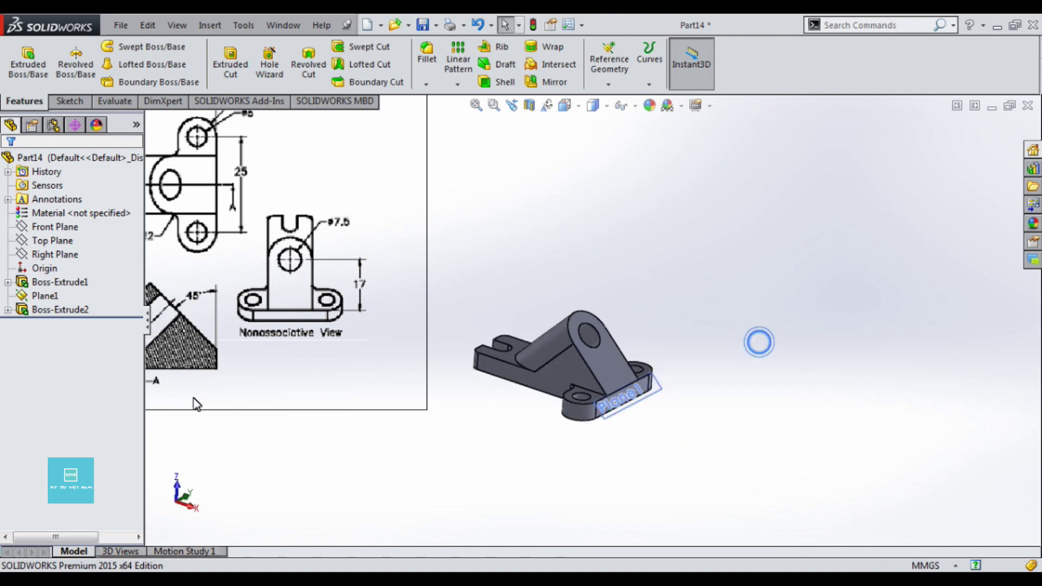
click(41, 297)
right_click(39, 299)
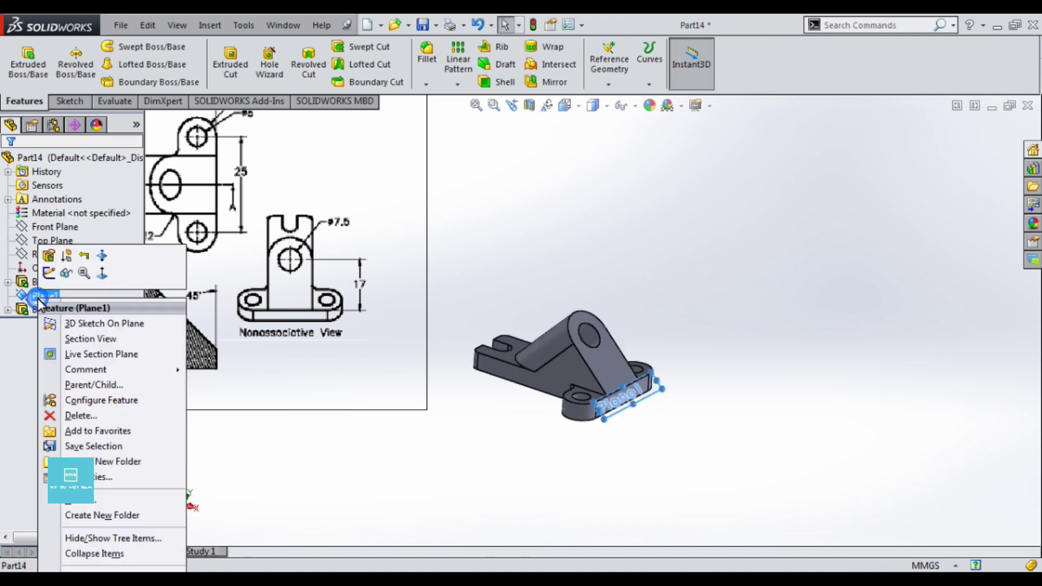
click(68, 276)
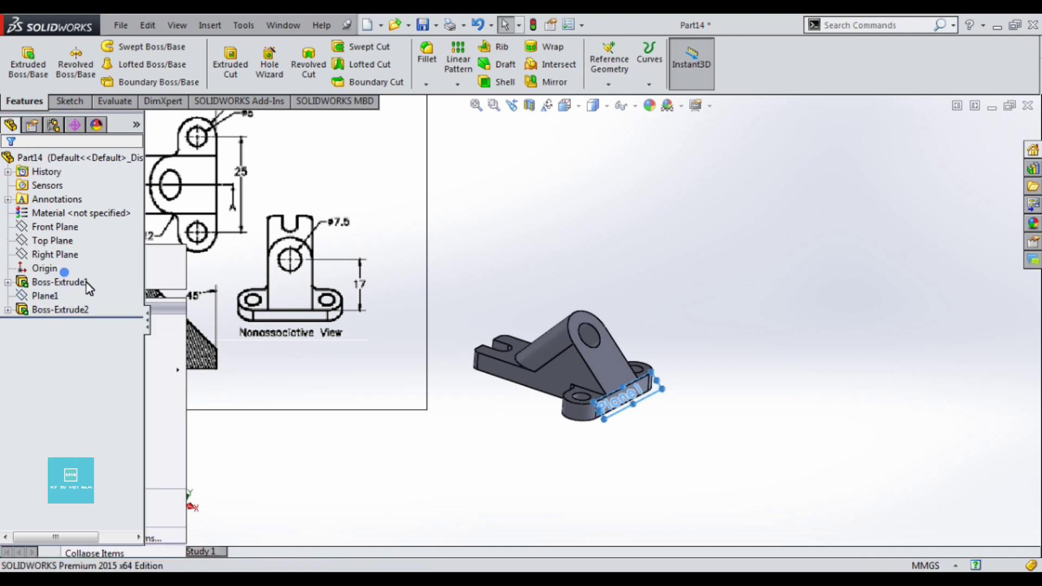
Move the reference drawing picture toward the upper right of the view
scroll(607, 343, down, 3)
scroll(606, 342, down, 3)
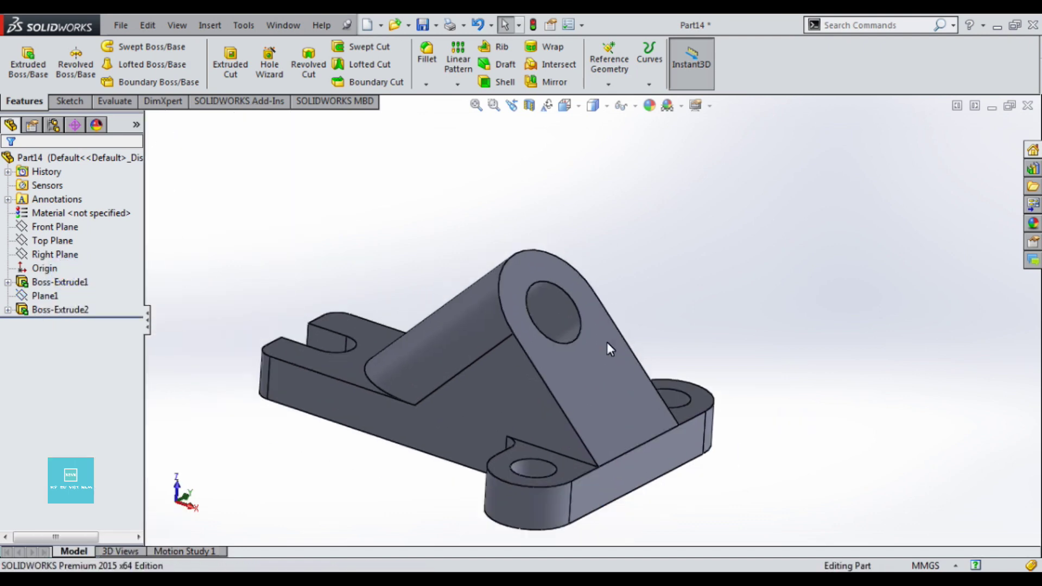
scroll(604, 343, up, 7)
scroll(324, 258, down, 3)
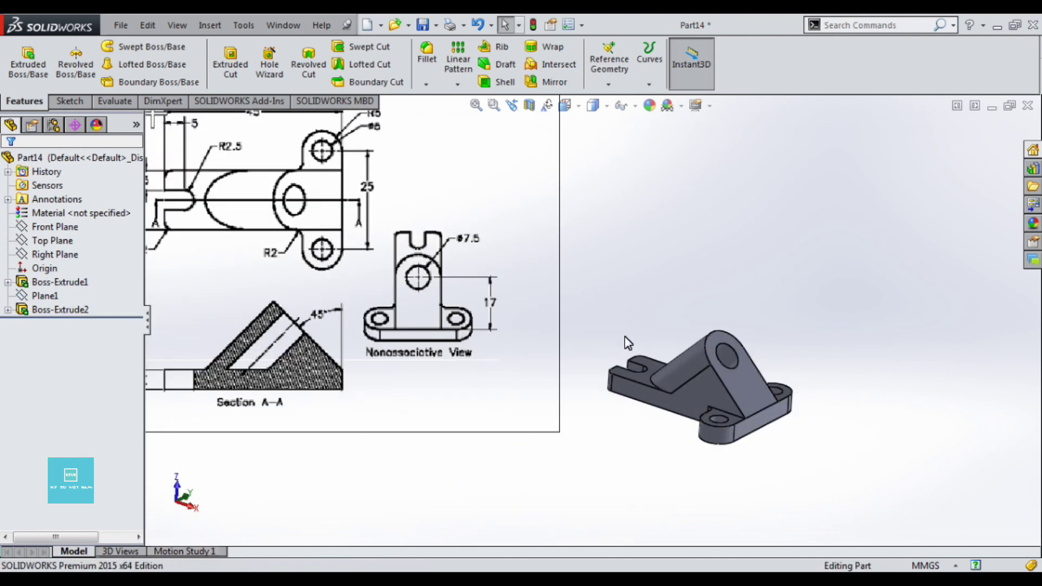
scroll(298, 298, up, 3)
scroll(299, 298, down, 3)
scroll(298, 298, up, 1)
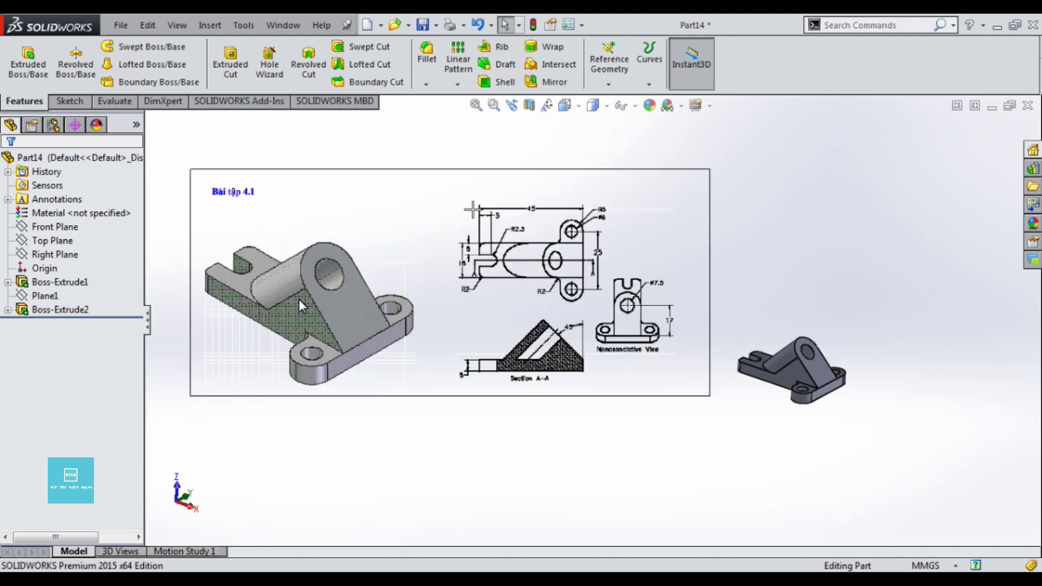
click(425, 372)
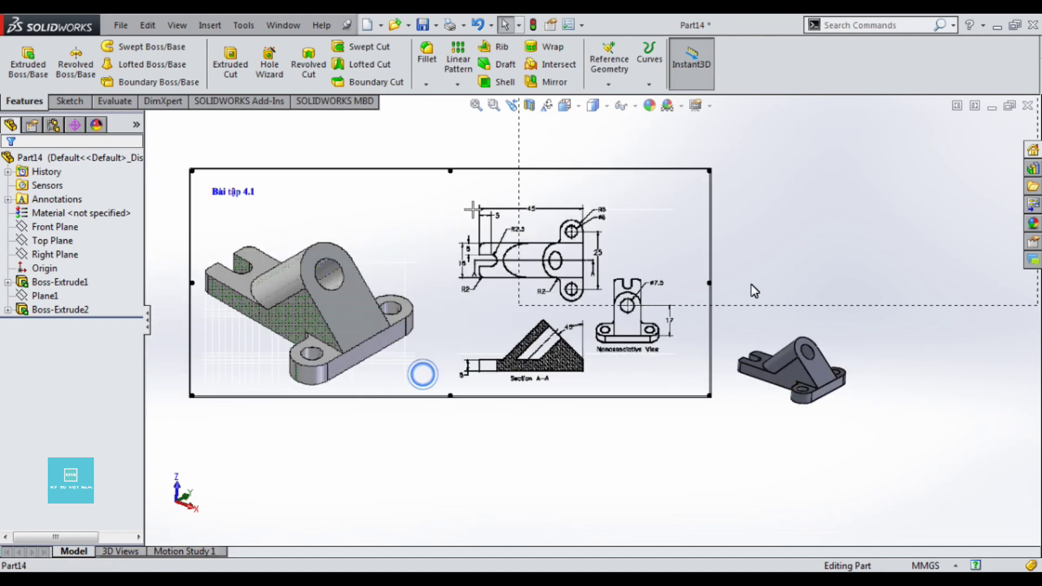
drag(425, 373, 522, 380)
Highlight Right Plane and Top Plane to see their positions on the model
scroll(546, 379, up, 1)
scroll(619, 316, down, 1)
scroll(597, 353, down, 2)
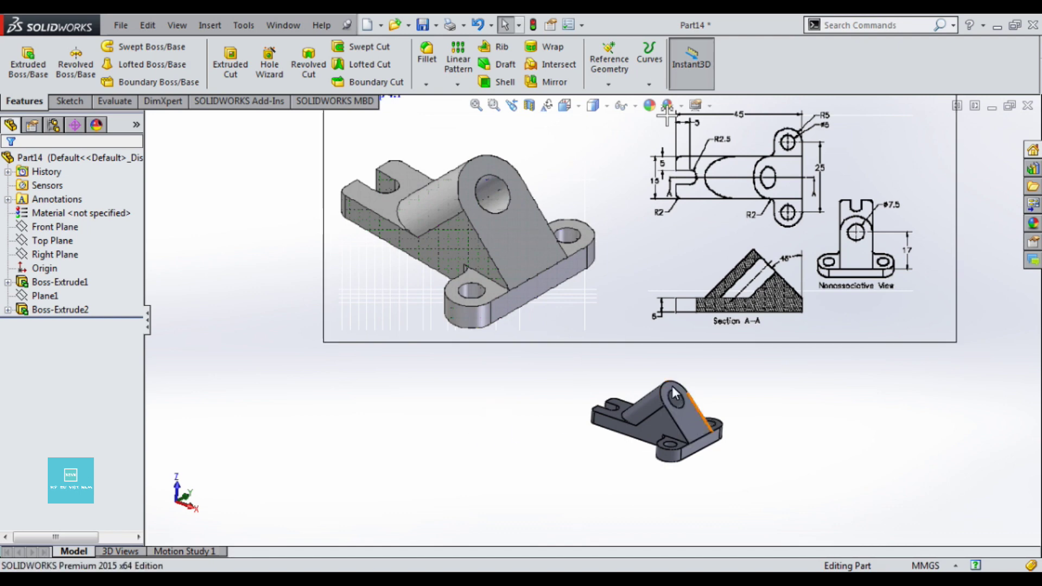
scroll(656, 409, down, 2)
scroll(657, 405, up, 1)
scroll(636, 312, up, 2)
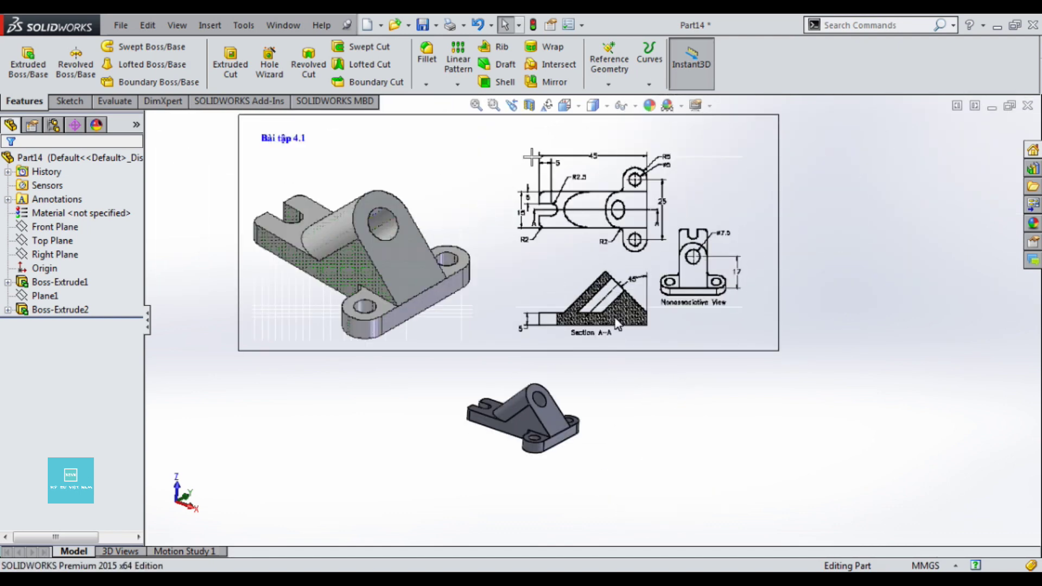
scroll(554, 342, down, 2)
click(29, 255)
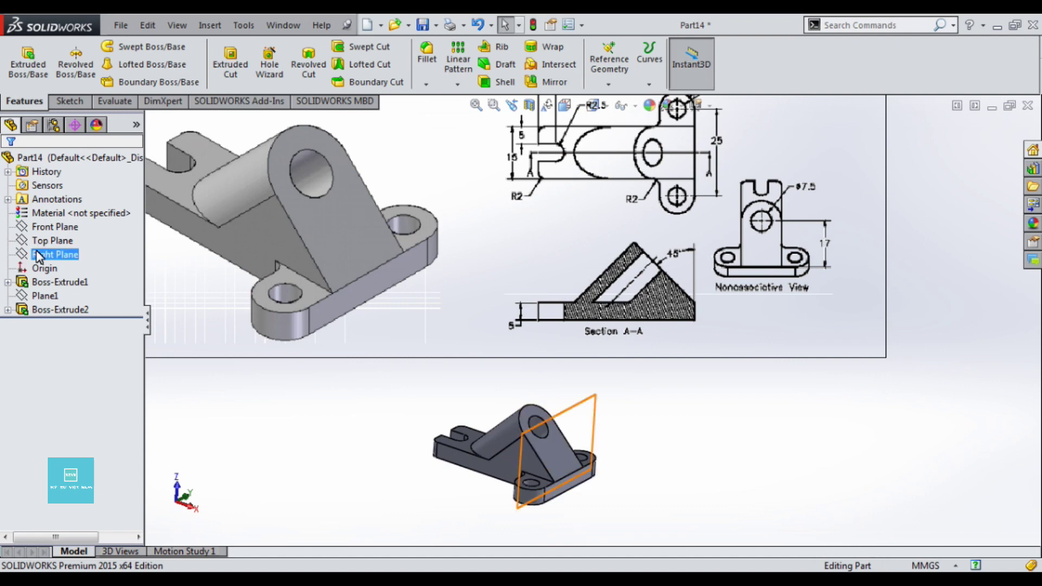
click(44, 240)
scroll(706, 412, up, 2)
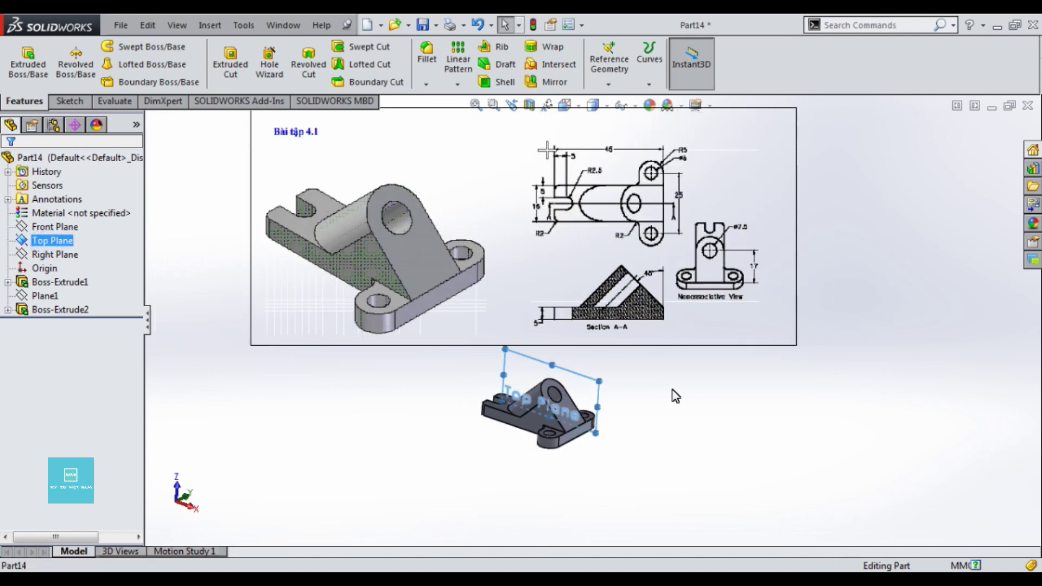
Rotate the model, check Front Plane, and show the Reference Geometry type list
middle_drag(675, 396, 621, 465)
click(65, 228)
click(714, 442)
scroll(715, 442, down, 3)
scroll(706, 421, up, 2)
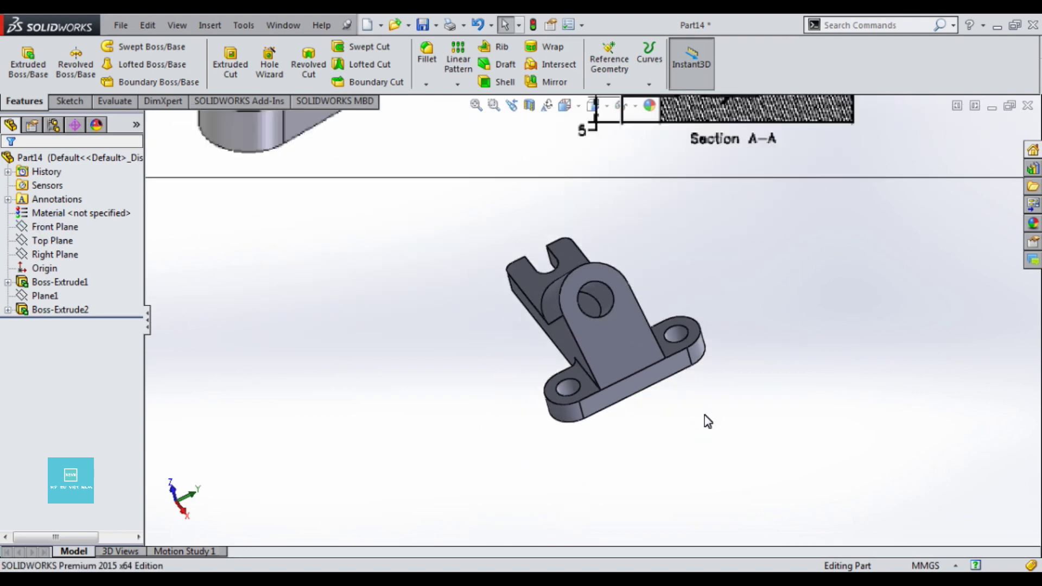
scroll(687, 406, up, 2)
middle_drag(687, 406, 640, 305)
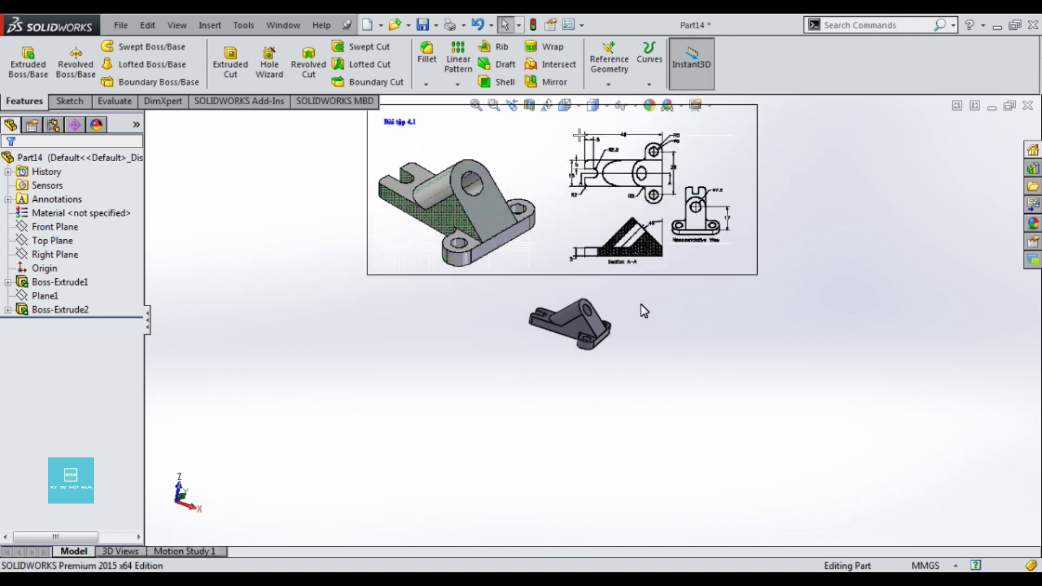
scroll(640, 305, down, 3)
scroll(543, 320, down, 2)
scroll(564, 331, down, 2)
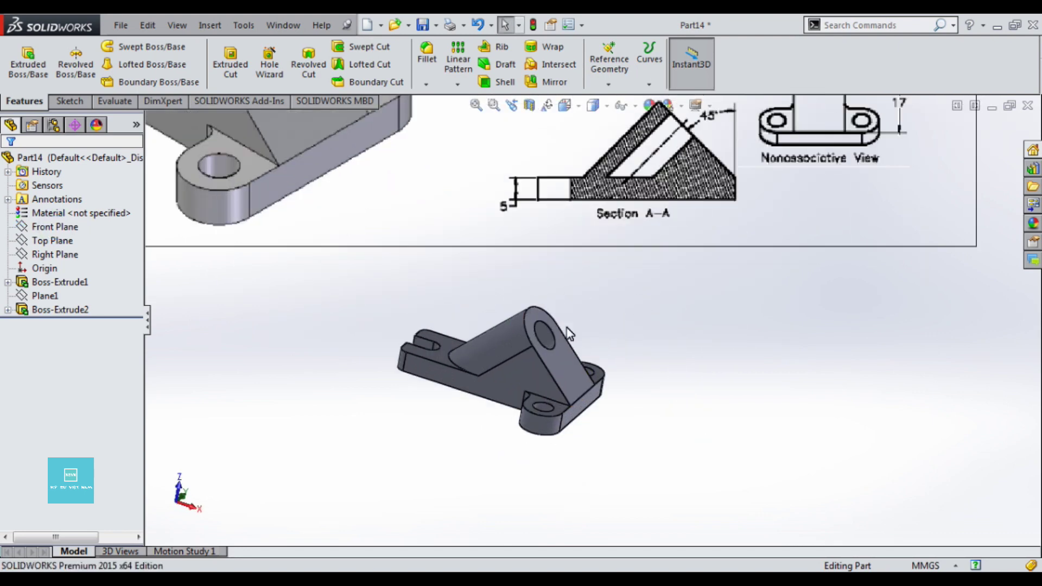
click(608, 80)
click(611, 96)
scroll(568, 355, down, 2)
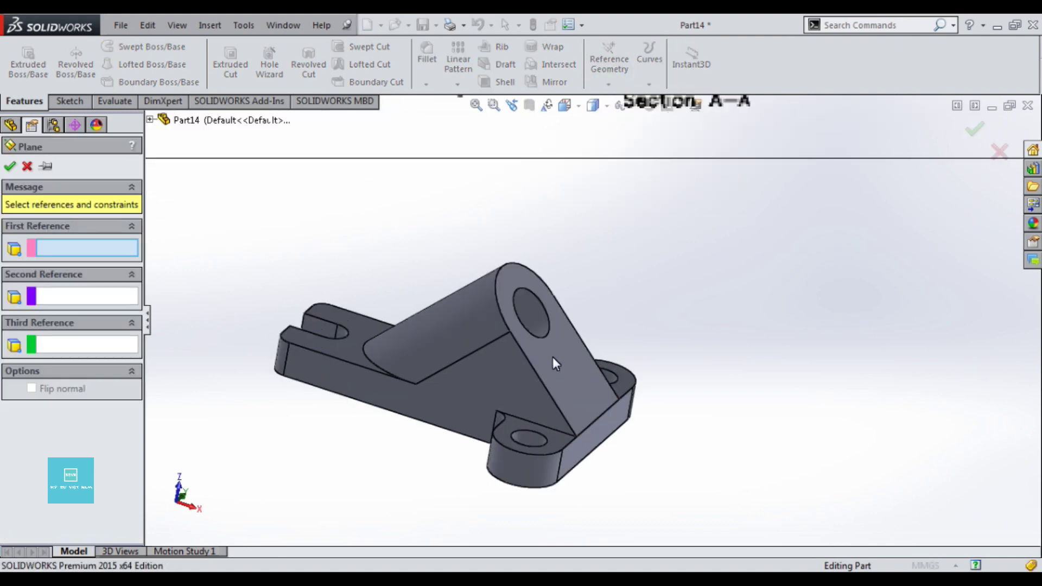
middle_drag(668, 305, 475, 357)
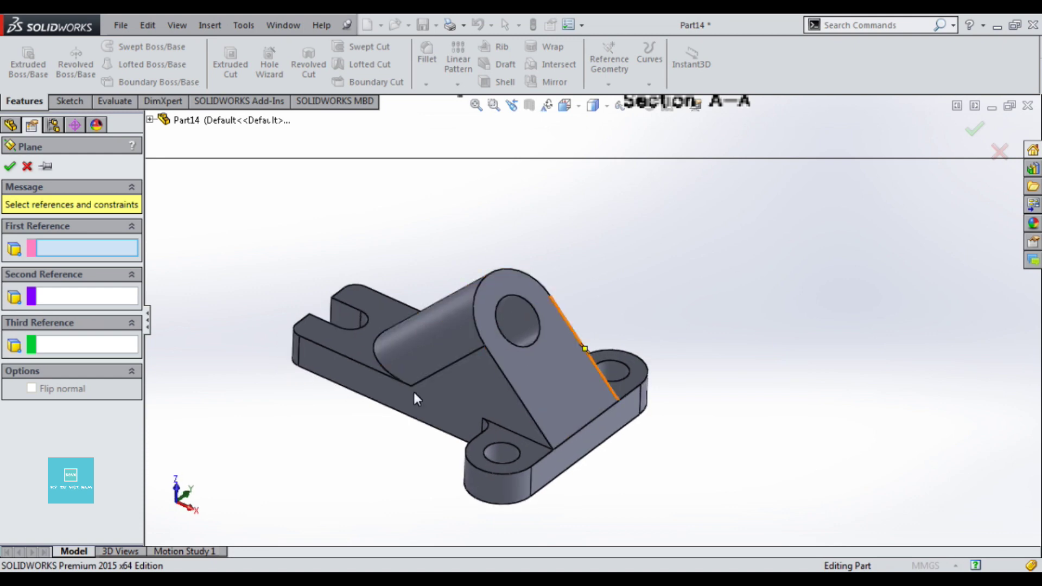
click(361, 381)
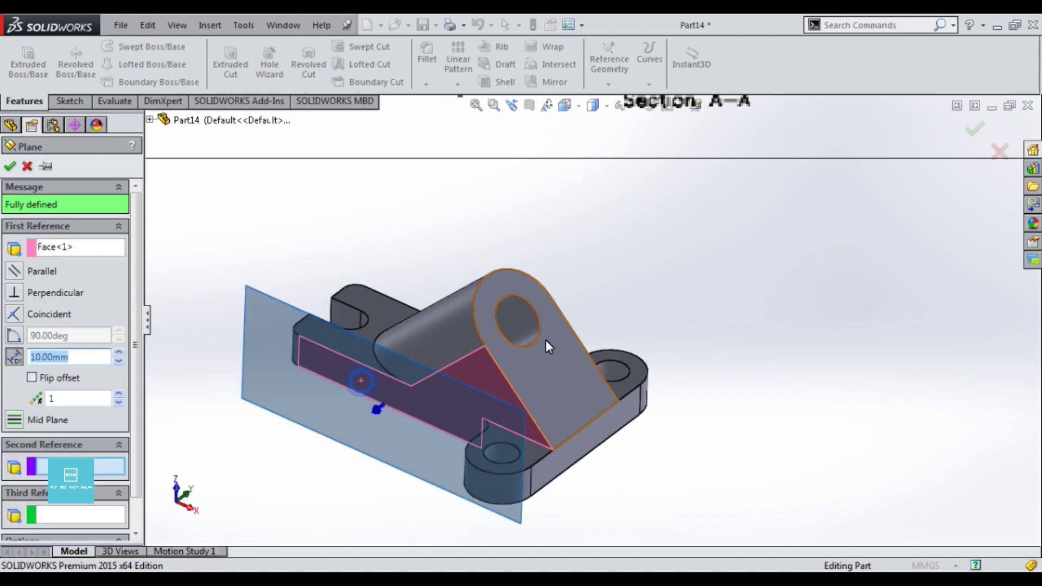
click(504, 299)
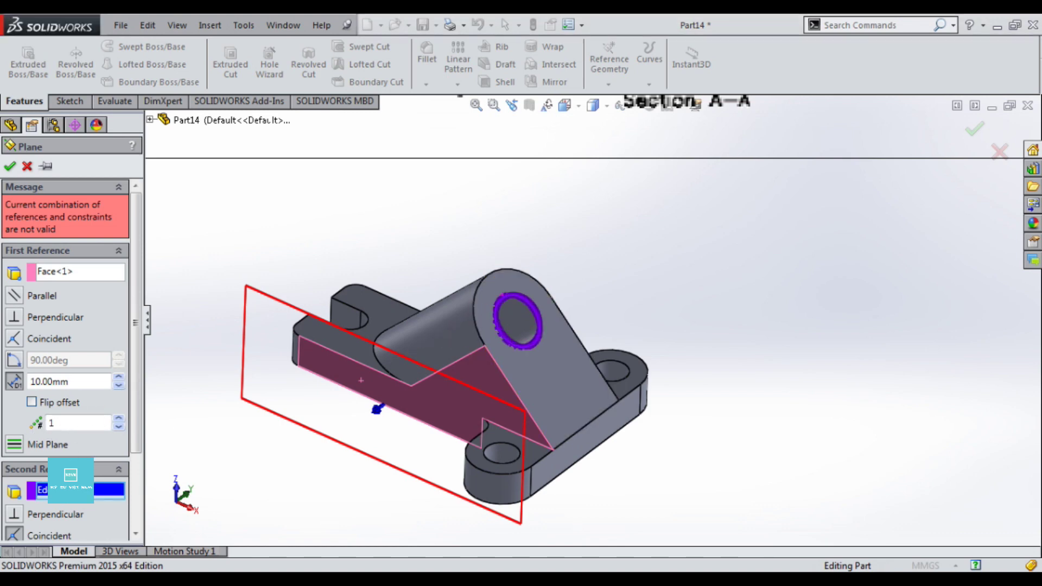
click(539, 320)
scroll(580, 301, down, 5)
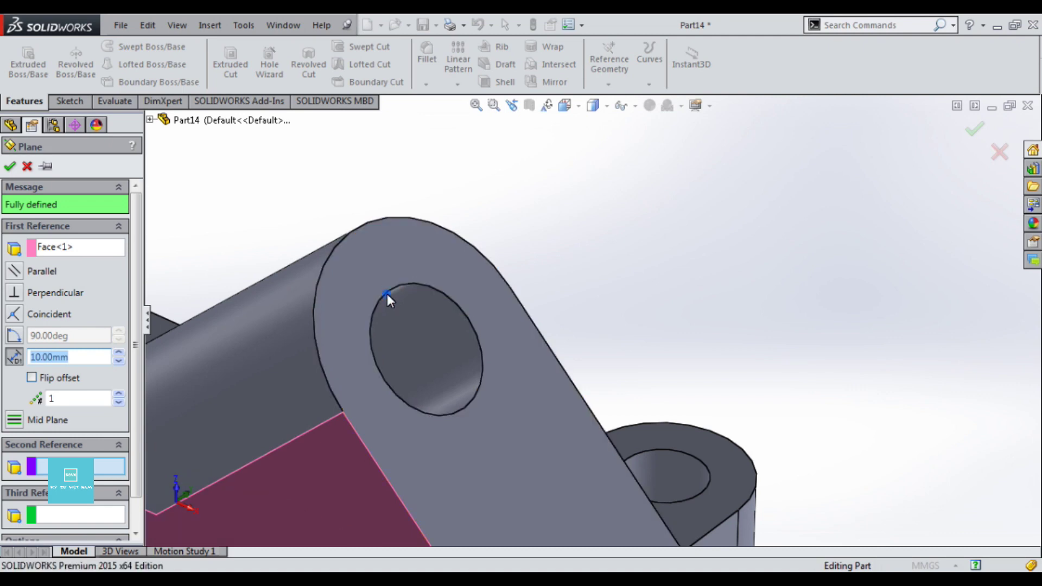
click(386, 294)
scroll(468, 318, up, 3)
scroll(722, 342, up, 2)
middle_drag(696, 373, 691, 391)
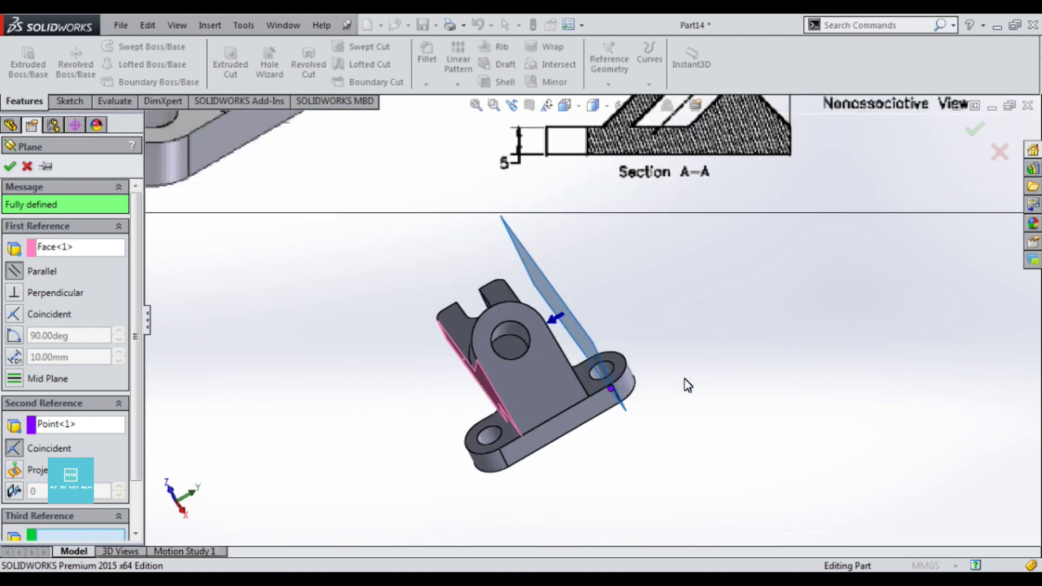
scroll(581, 416, down, 5)
mouse_move(604, 392)
middle_down()
mouse_move(565, 409)
mouse_move(594, 427)
middle_up()
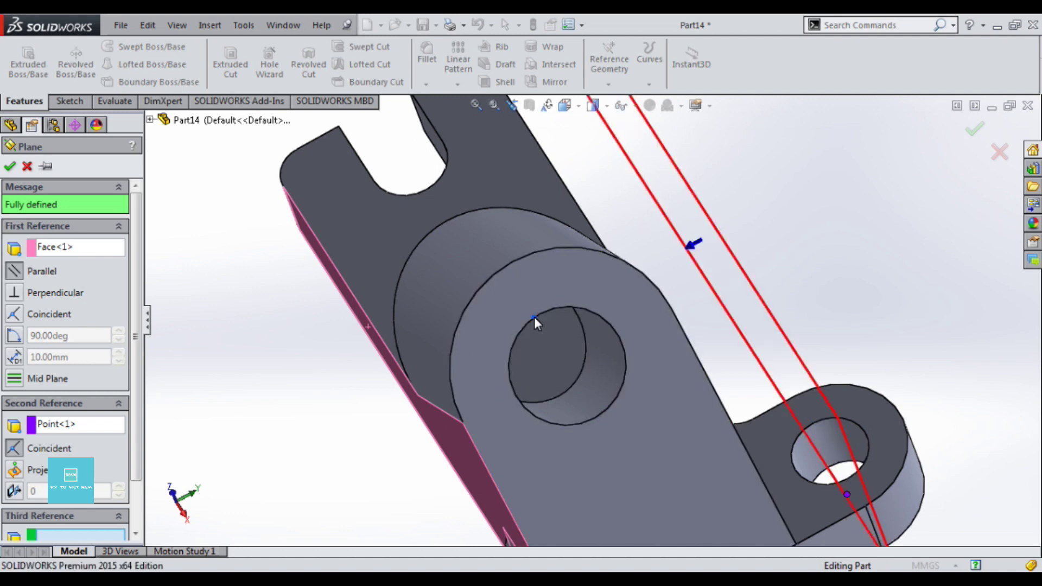
click(532, 317)
scroll(532, 321, up, 3)
key(Delete)
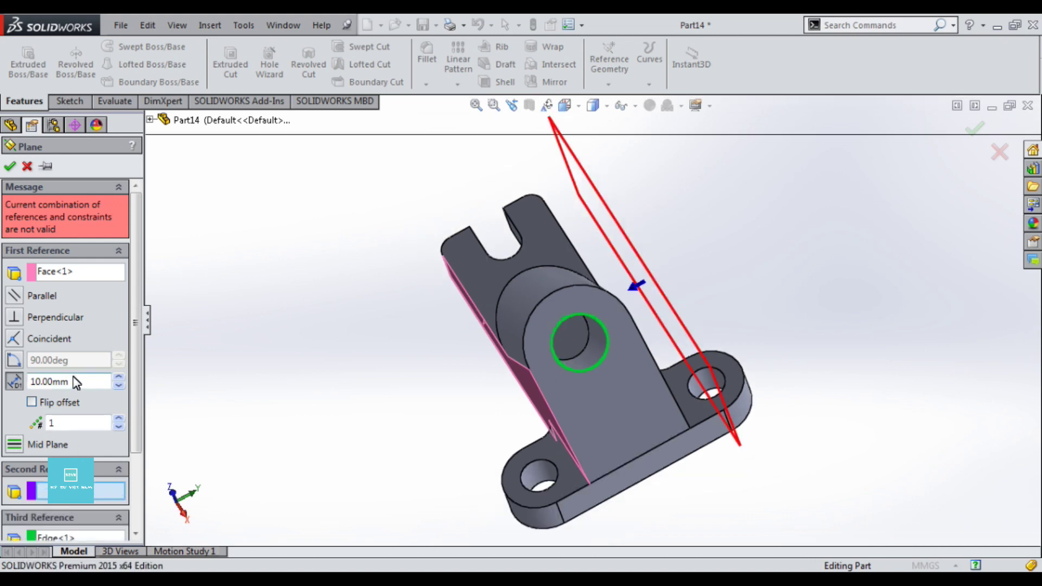
double_click(76, 383)
text(7.5)
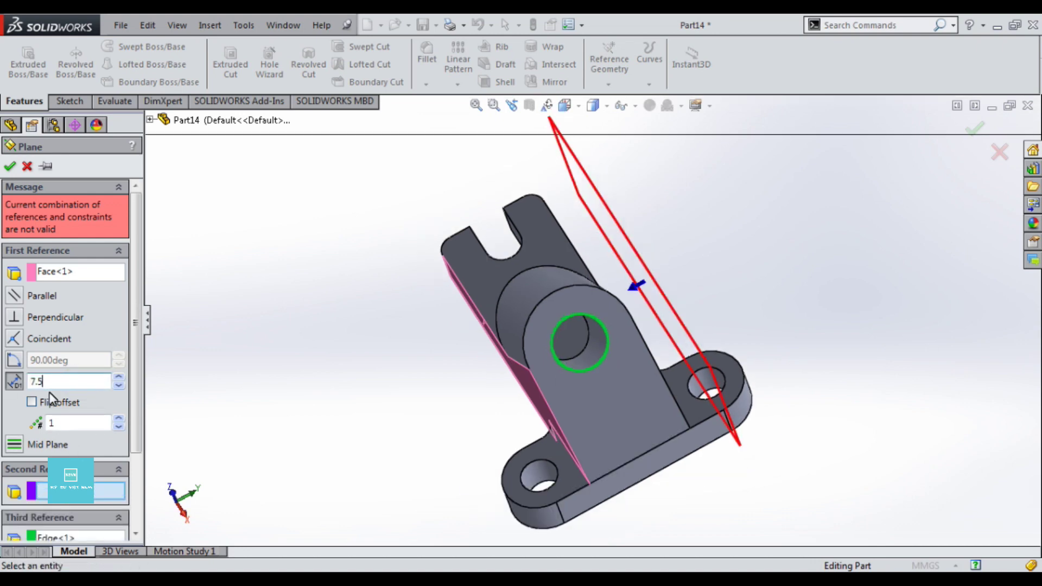
key(Return)
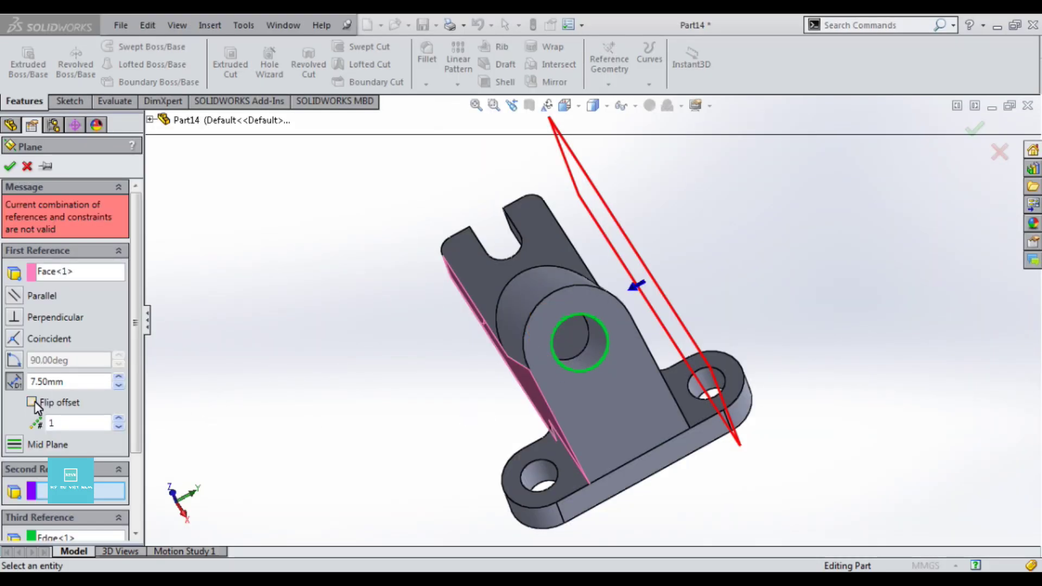
click(33, 403)
scroll(600, 440, up, 3)
mouse_move(600, 439)
middle_down()
mouse_move(706, 375)
mouse_move(753, 364)
mouse_move(749, 421)
middle_up()
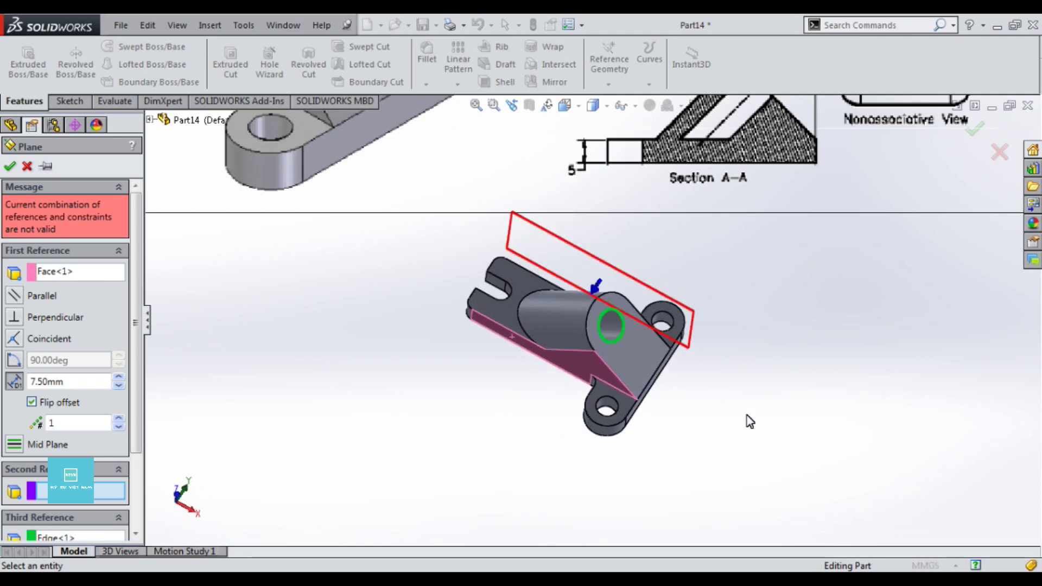
scroll(650, 319, down, 3)
mouse_move(810, 318)
middle_down()
mouse_move(791, 356)
mouse_move(819, 350)
middle_up()
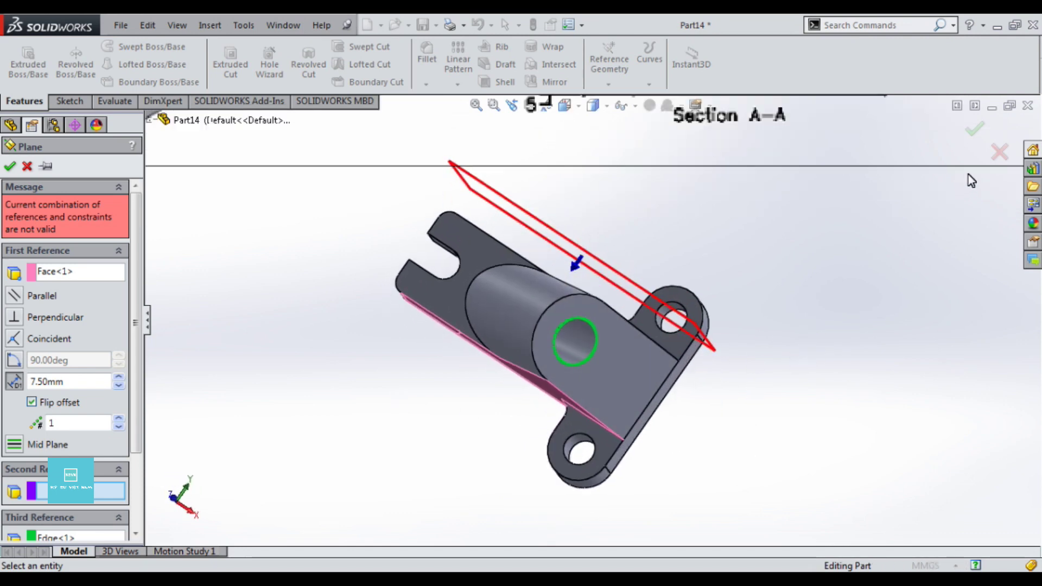
click(1002, 154)
mouse_move(171, 356)
middle_down()
mouse_move(321, 349)
mouse_move(348, 337)
middle_up()
click(609, 65)
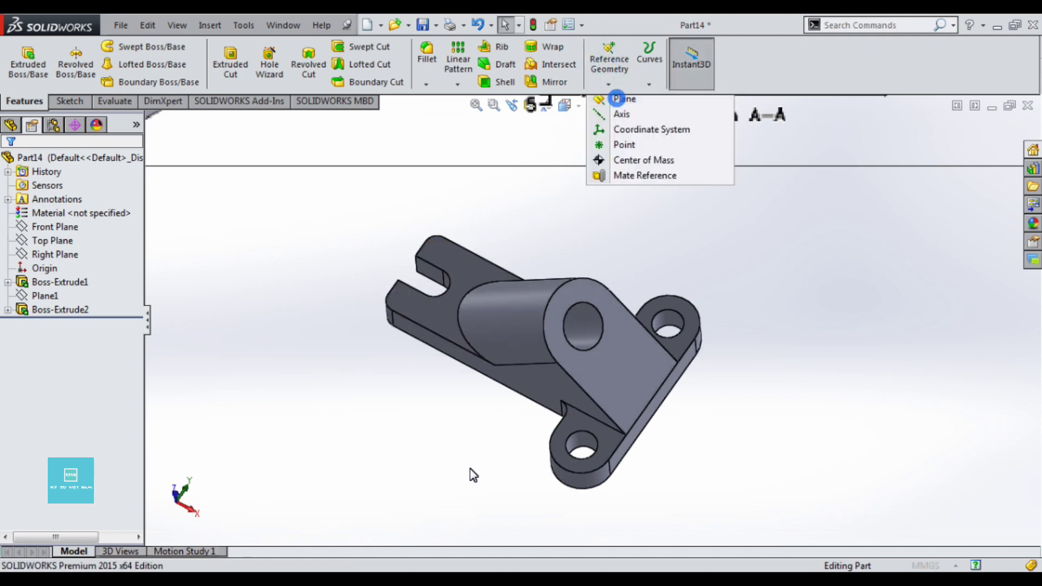
Create Plane2 from the base's side face, offset 7.5 mm with Flip offset checked
click(620, 99)
click(467, 354)
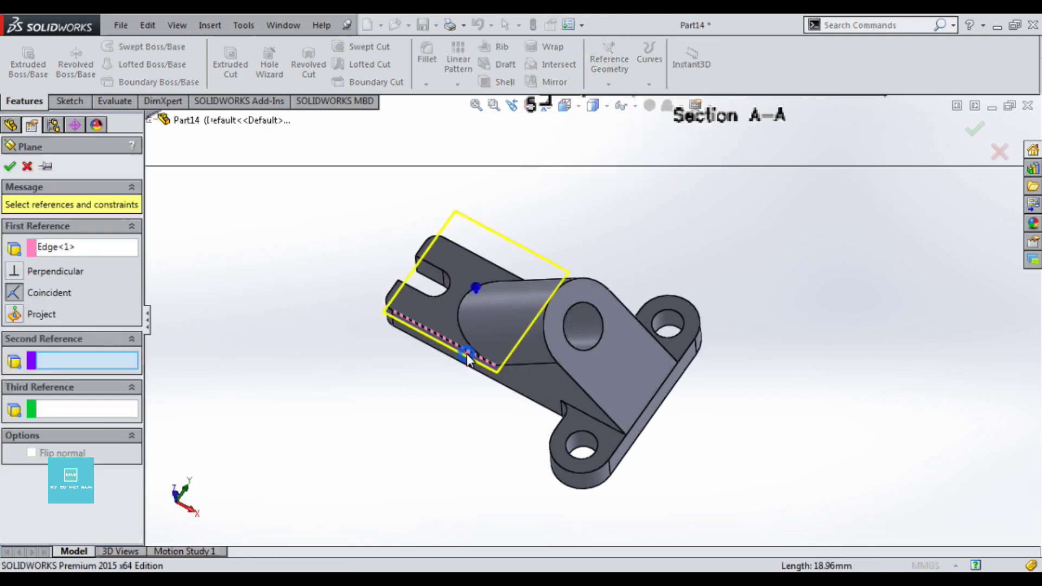
click(59, 251)
key(Delete)
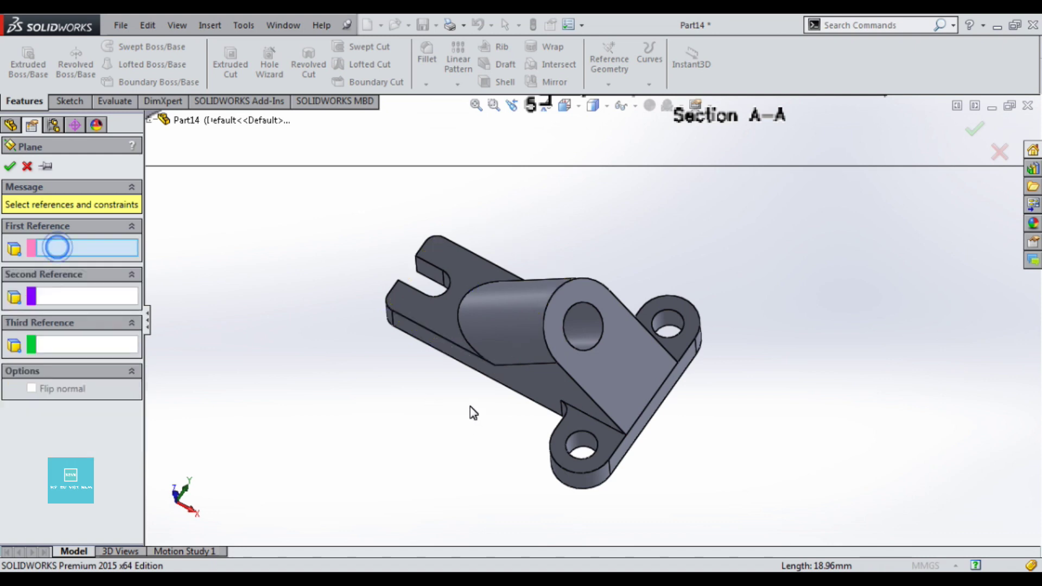
scroll(473, 419, down, 3)
scroll(543, 368, down, 2)
click(474, 299)
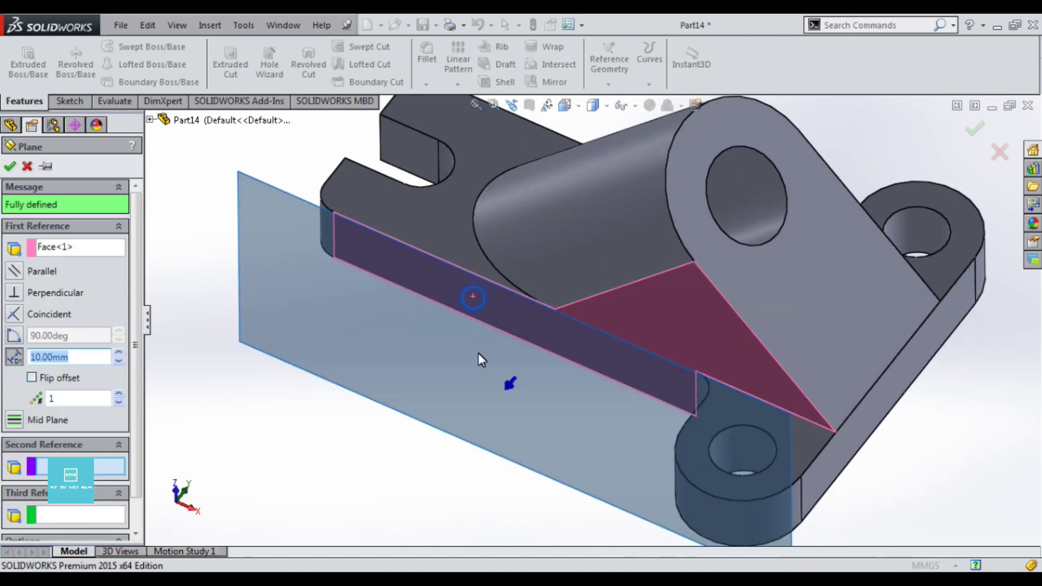
click(32, 378)
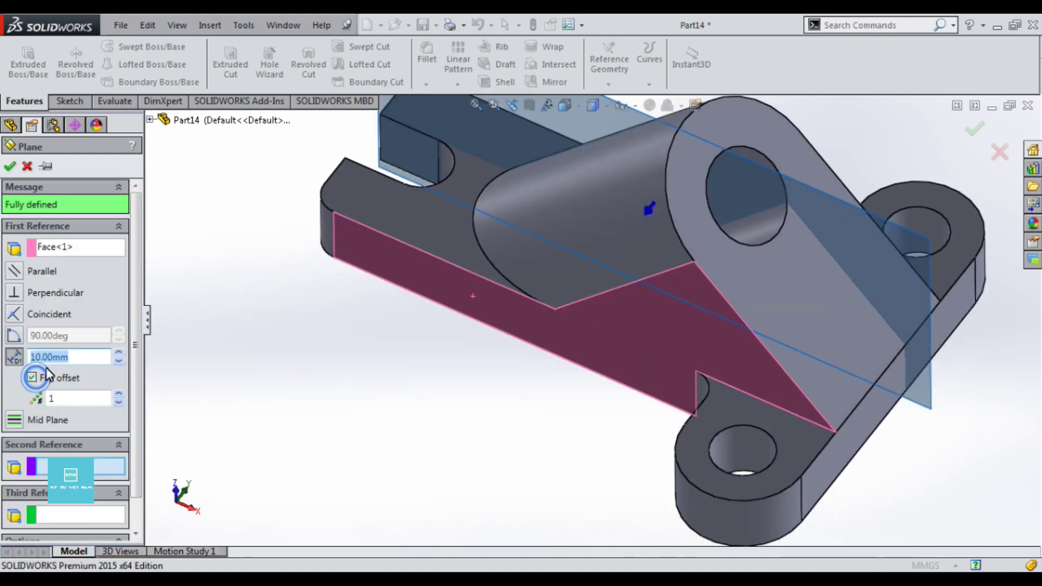
text(7.5)
key(Return)
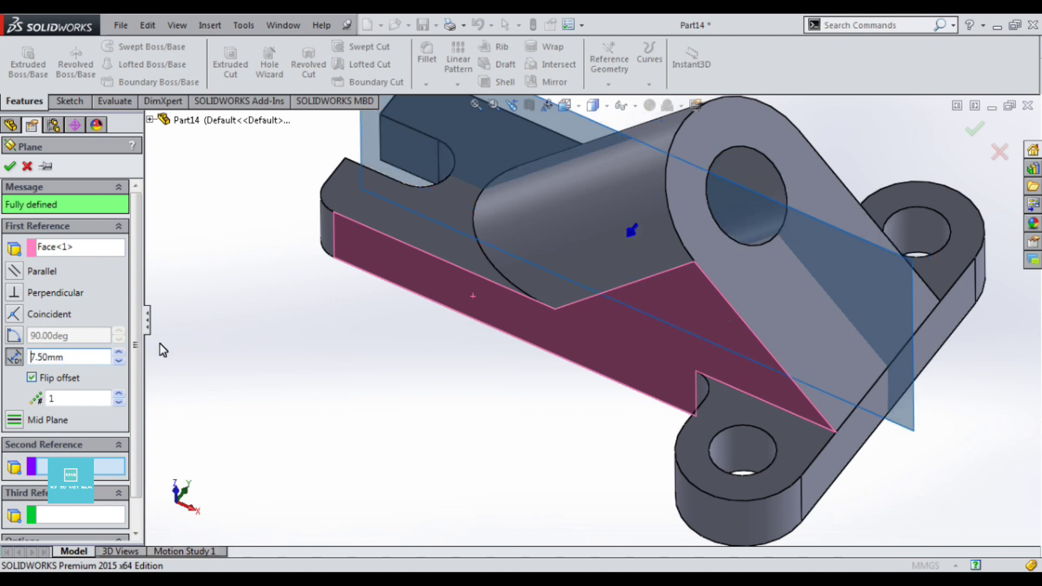
click(974, 128)
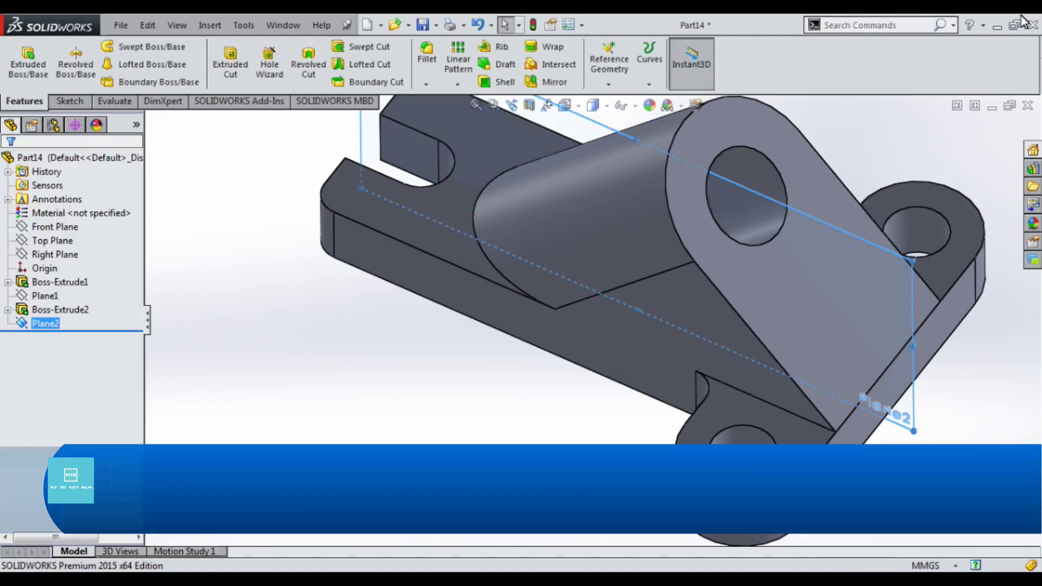
scroll(550, 225, up, 5)
scroll(544, 262, up, 3)
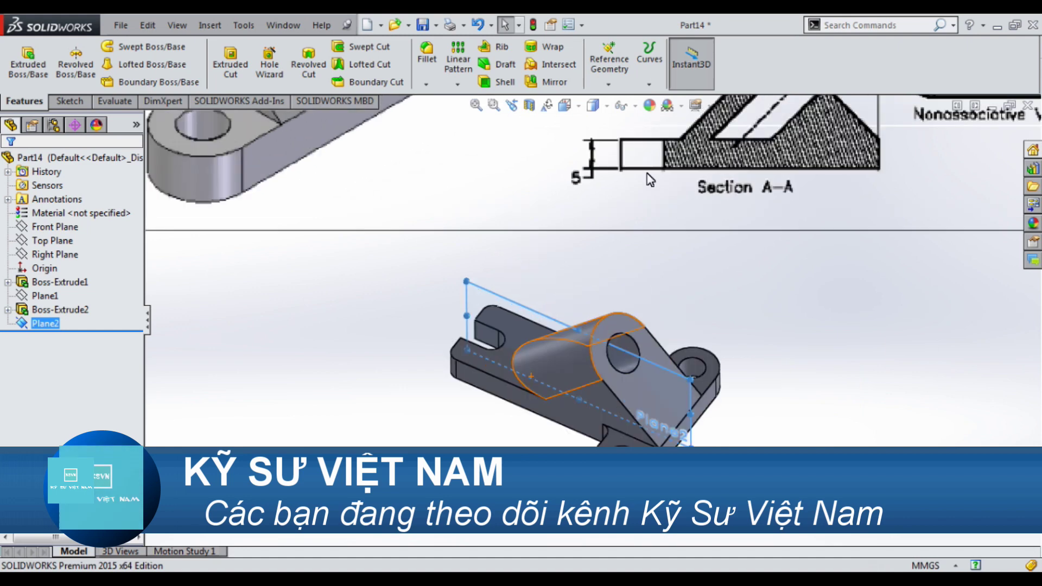
click(529, 105)
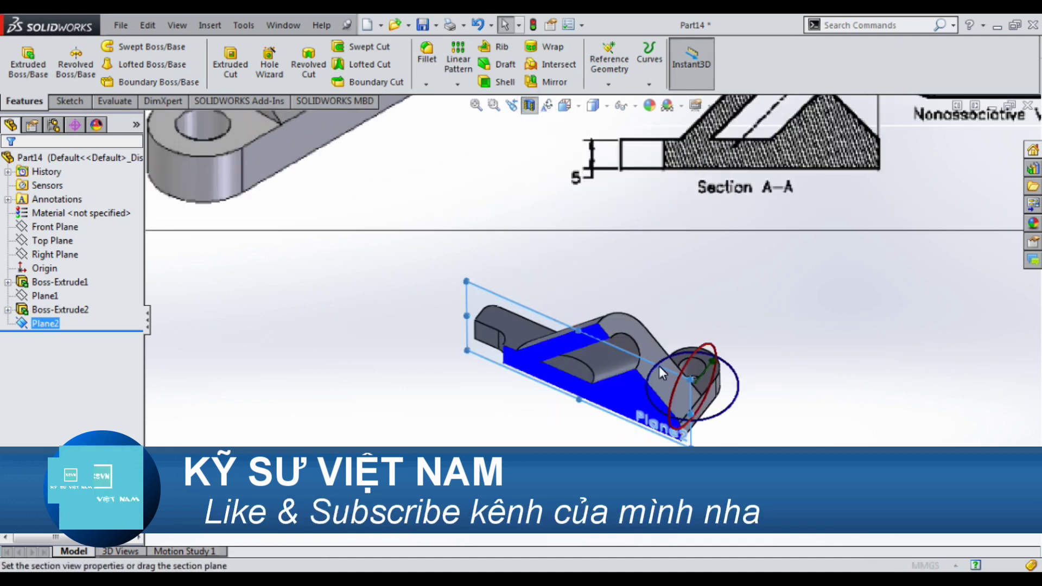
click(973, 130)
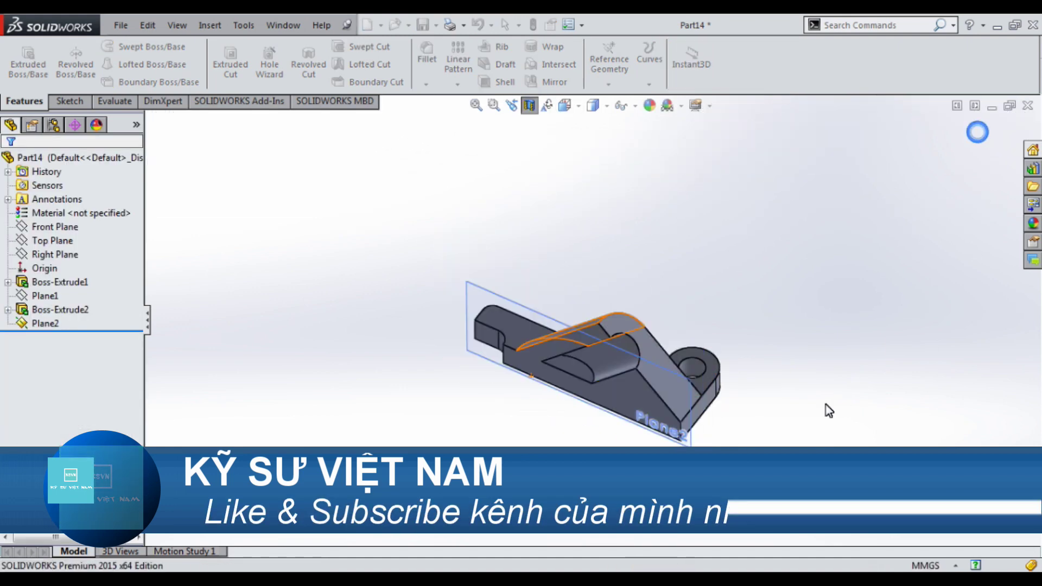
key(ctrl+8)
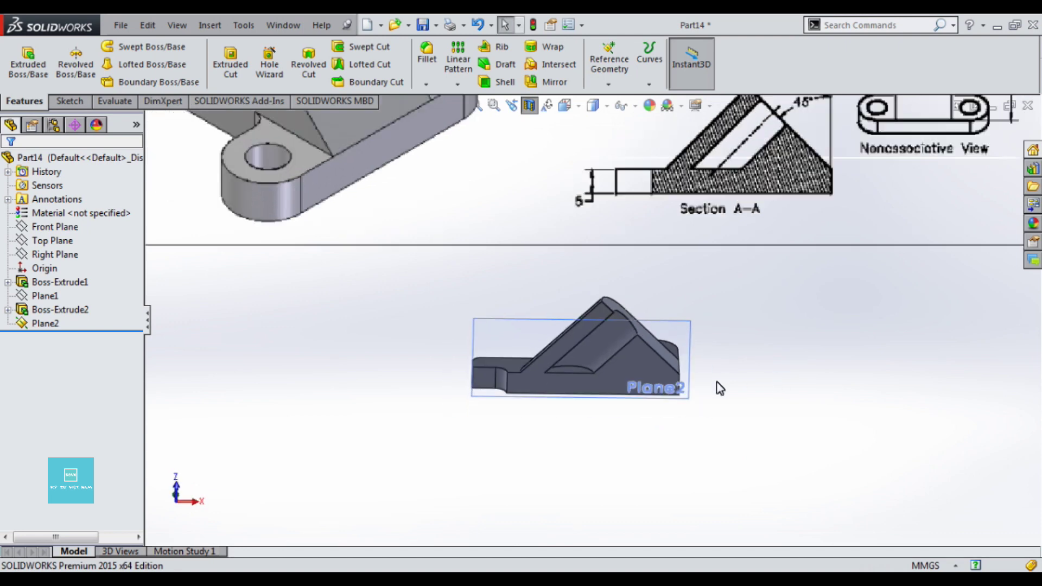
scroll(612, 331, up, 5)
scroll(621, 299, down, 5)
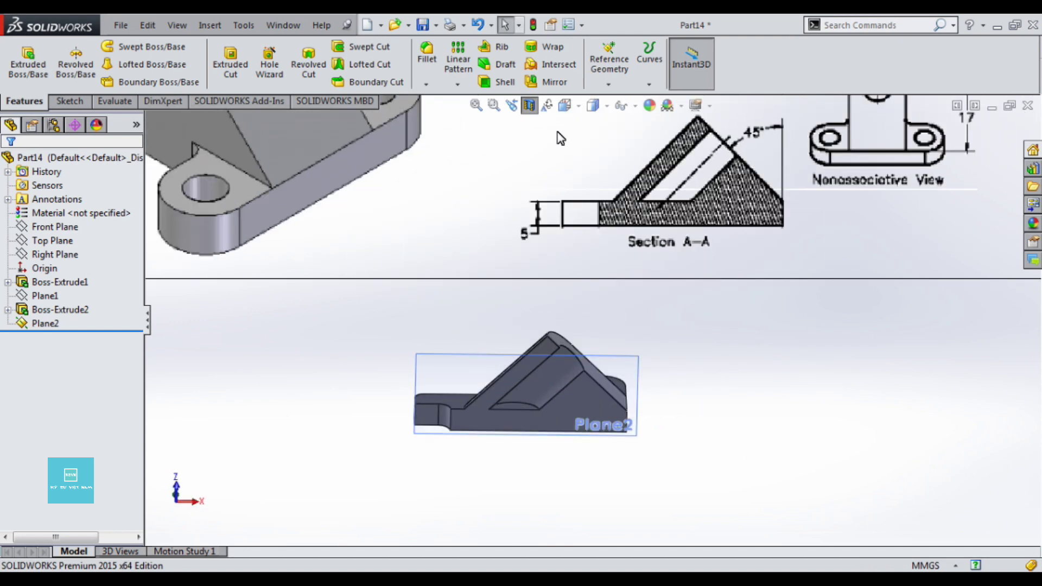
scroll(558, 407, down, 3)
scroll(464, 399, up, 5)
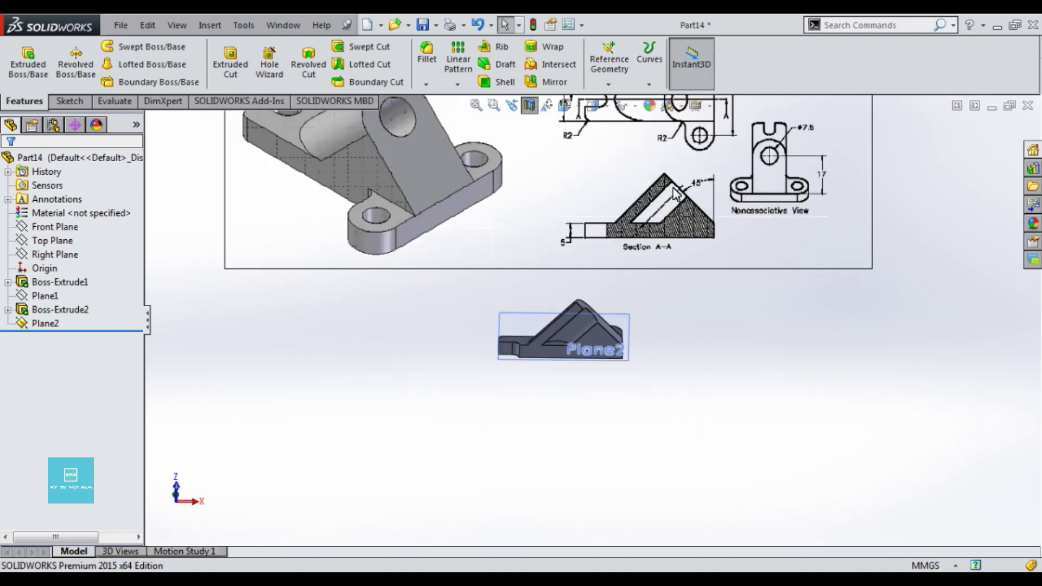
scroll(603, 299, down, 5)
scroll(602, 298, up, 3)
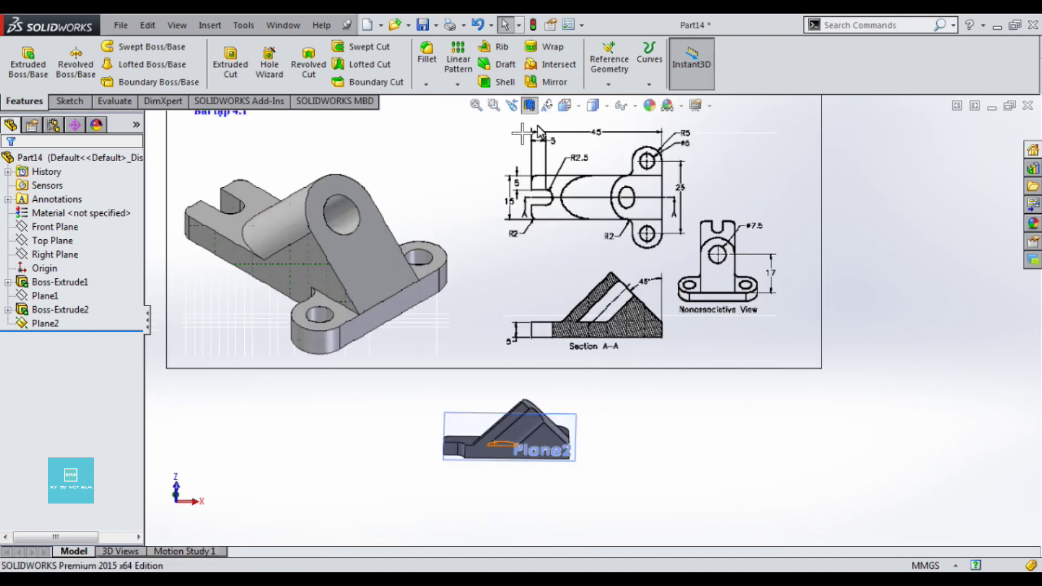
scroll(640, 458, up, 3)
mouse_move(639, 456)
middle_down()
mouse_move(661, 453)
mouse_move(605, 372)
middle_up()
scroll(554, 409, down, 4)
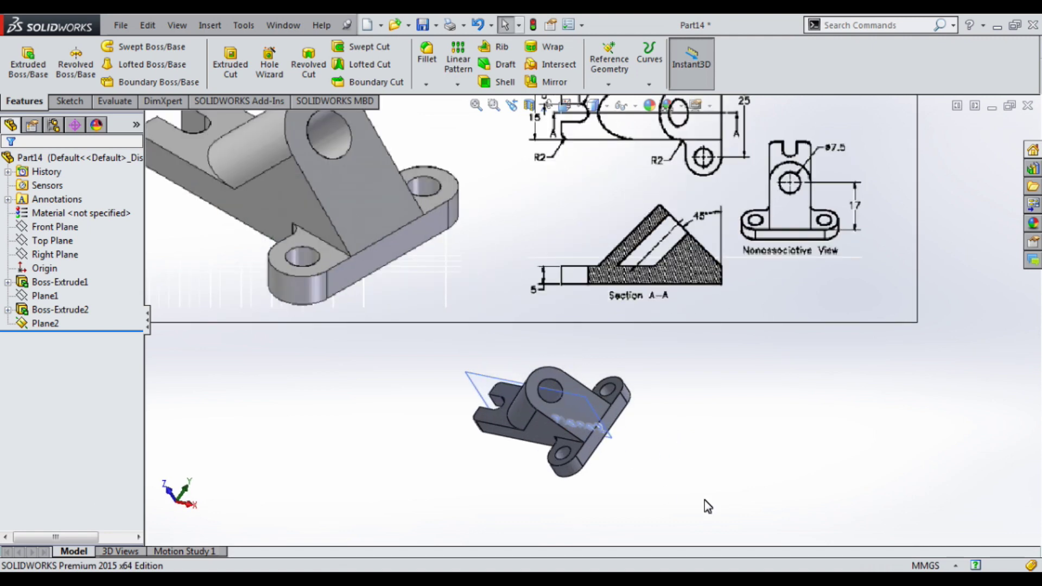
scroll(617, 438, down, 2)
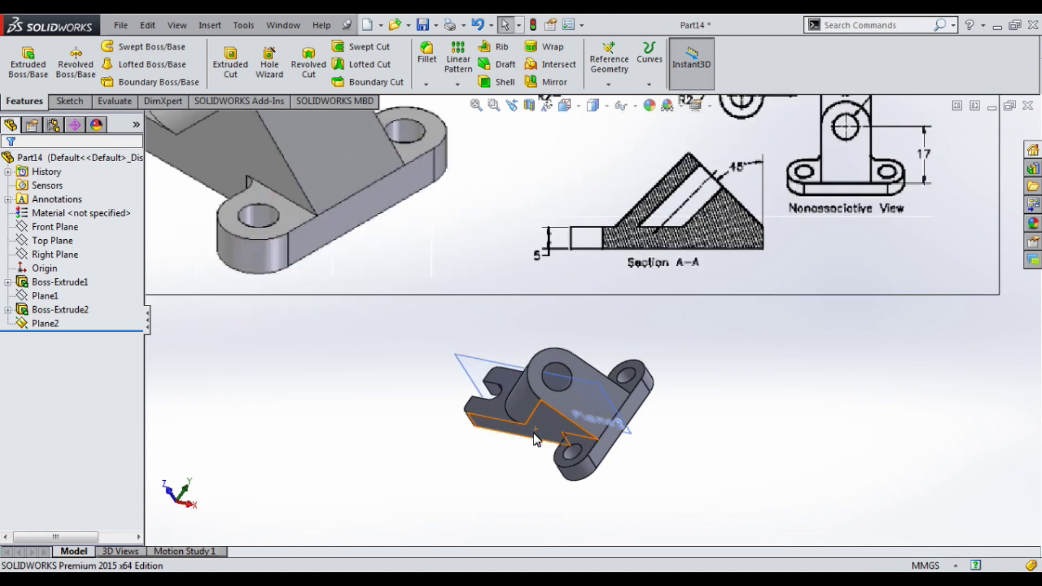
scroll(646, 462, down, 3)
scroll(651, 456, up, 5)
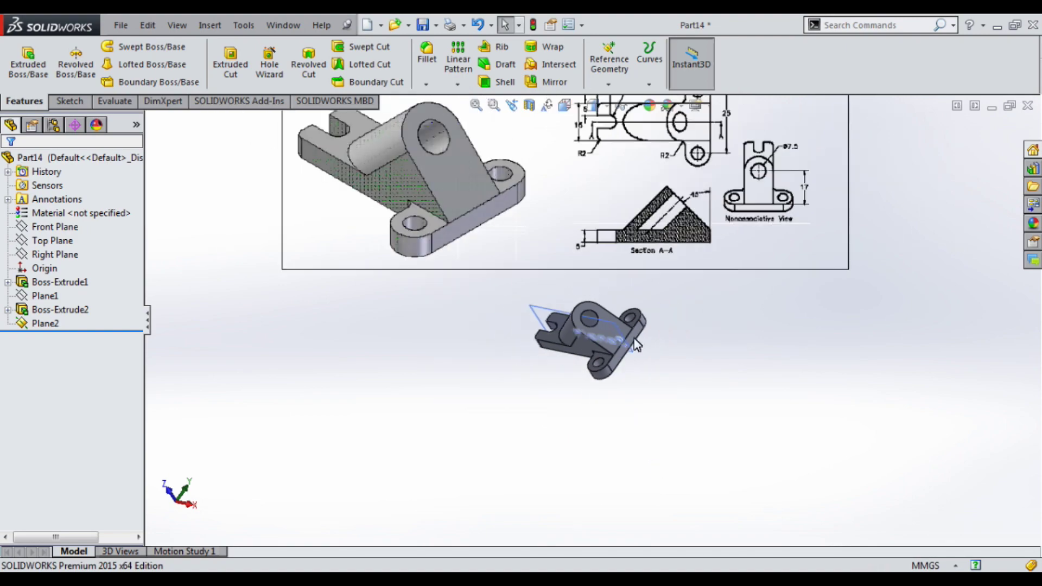